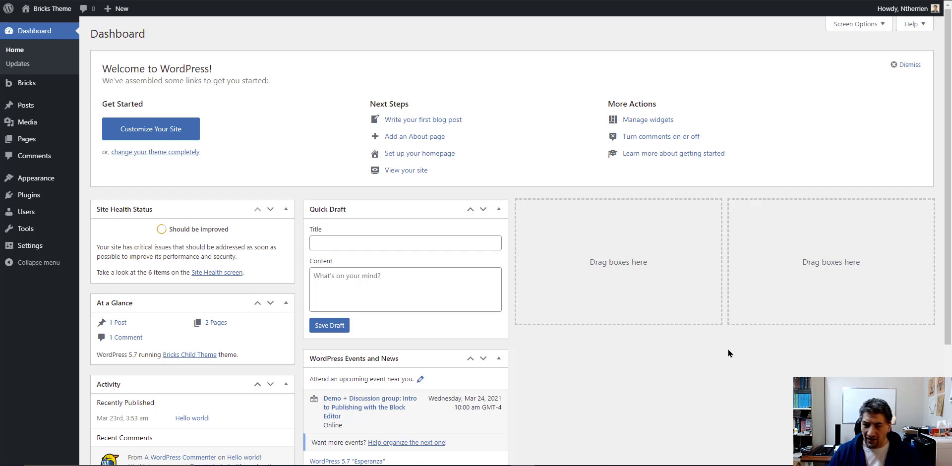
- Review the Site Identity, Menus and Widgets sections of the theme Customizer, and return to the dashboard
mouse_move(45, 181)
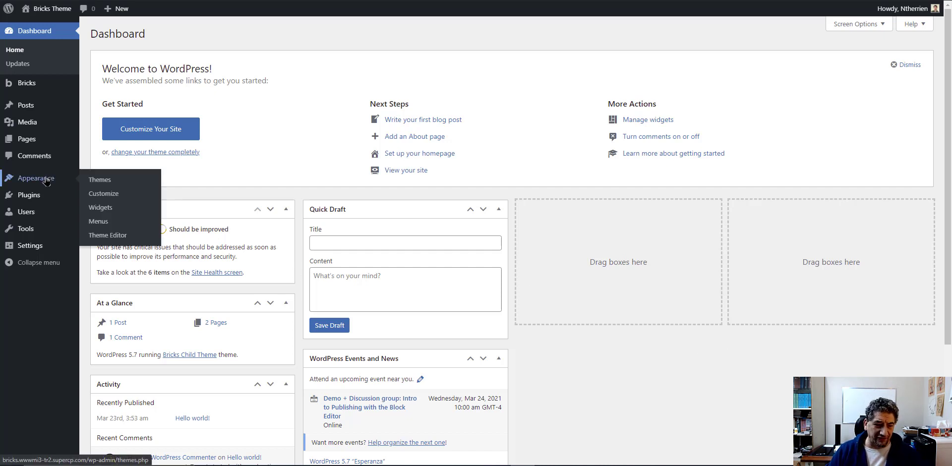
click(108, 194)
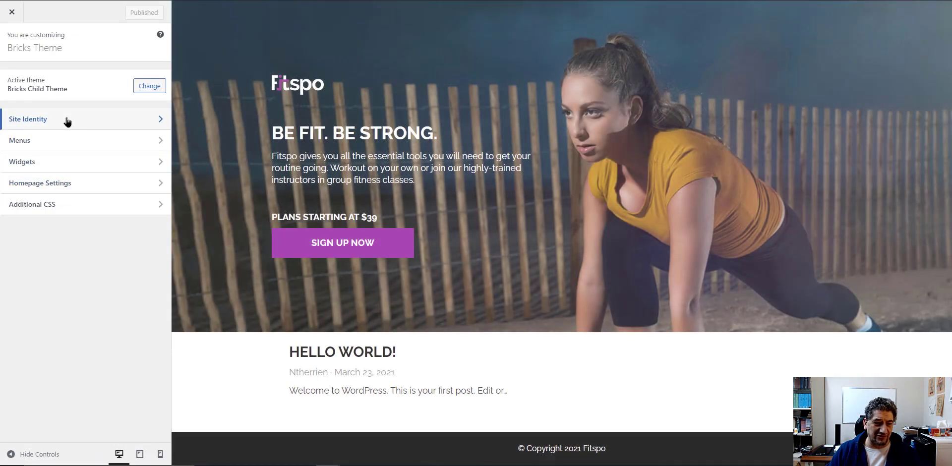
click(67, 122)
click(15, 50)
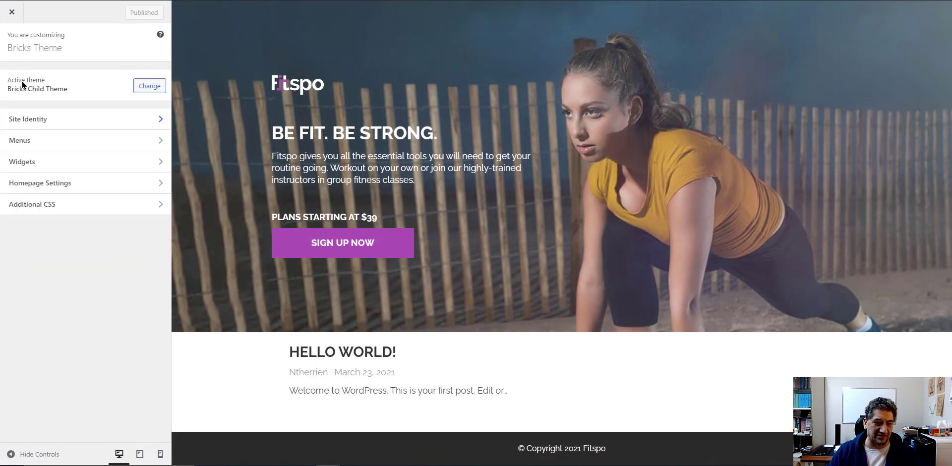
click(44, 143)
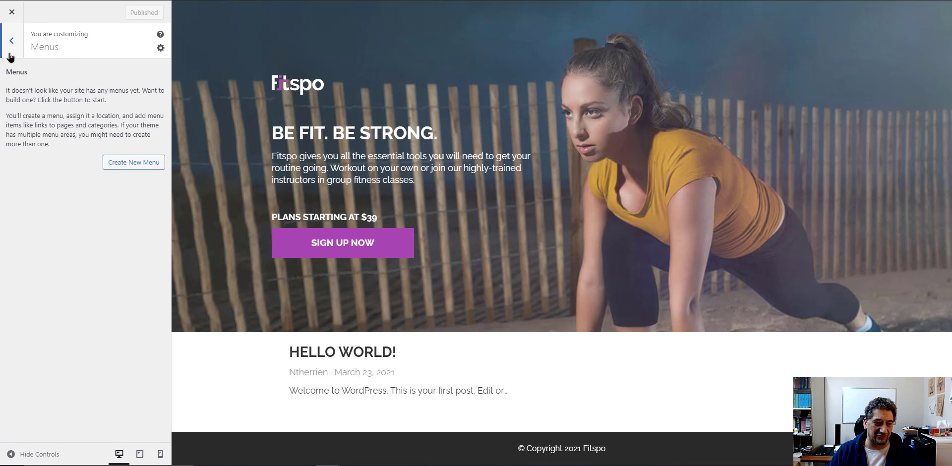
click(11, 49)
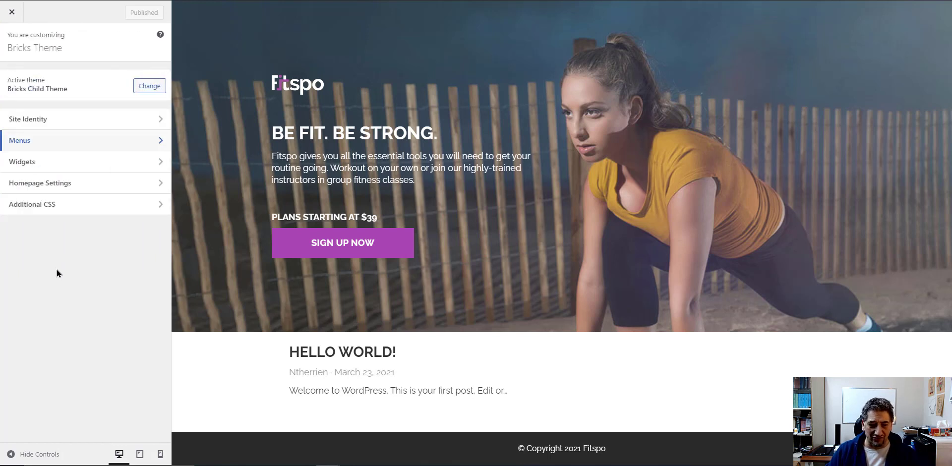
click(50, 161)
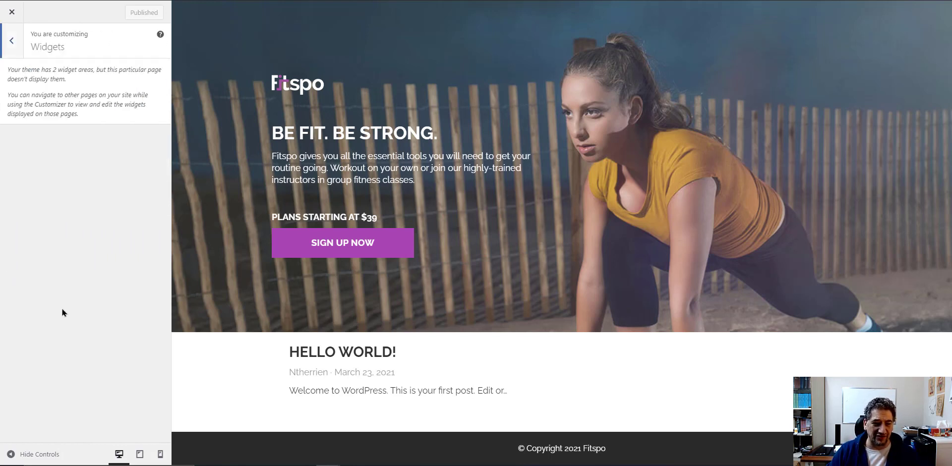
click(11, 52)
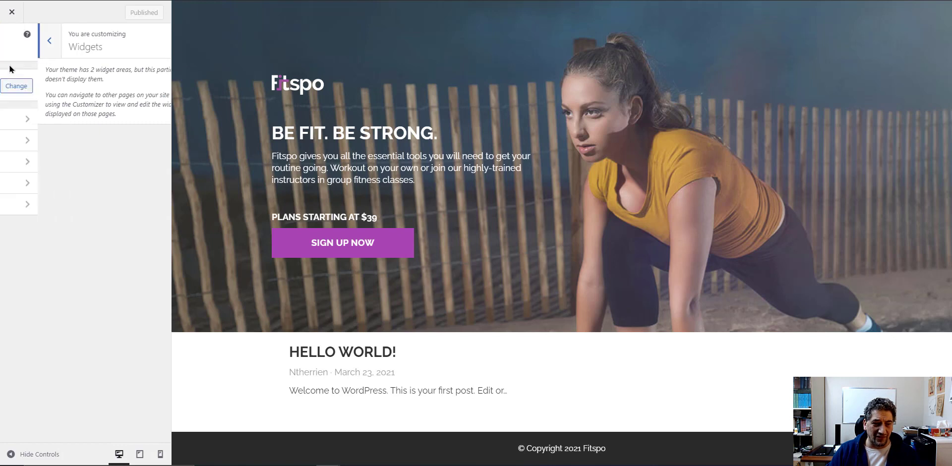
click(31, 117)
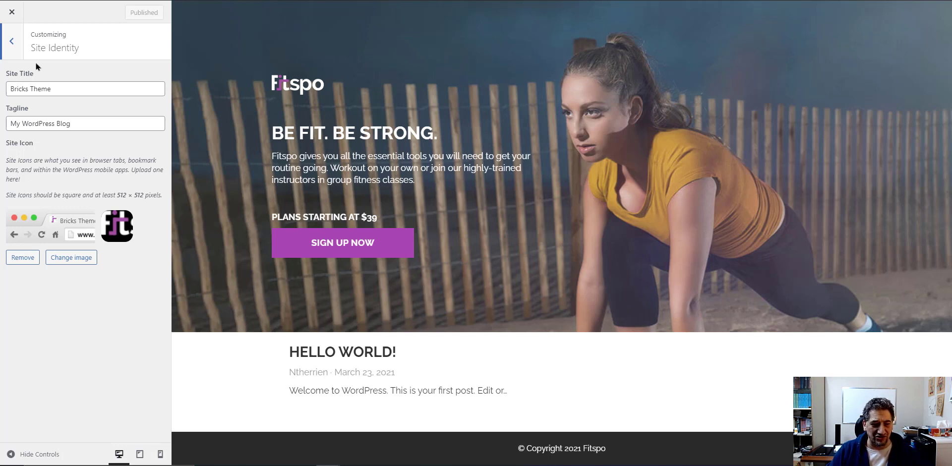
click(12, 42)
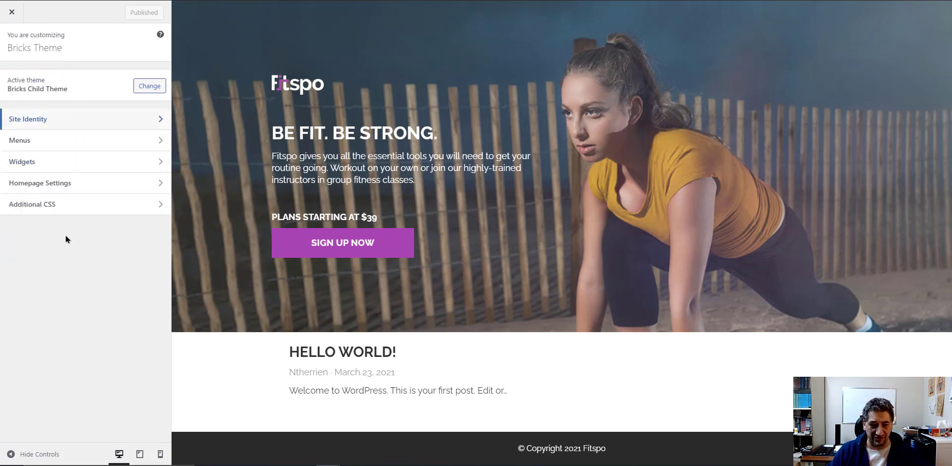
click(12, 14)
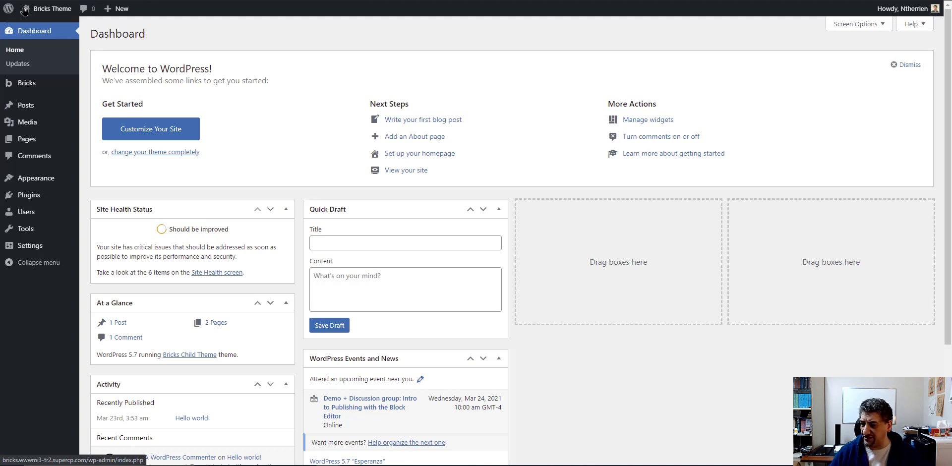
- Open the Bricks Getting Started page and read through its welcome sections
mouse_move(35, 89)
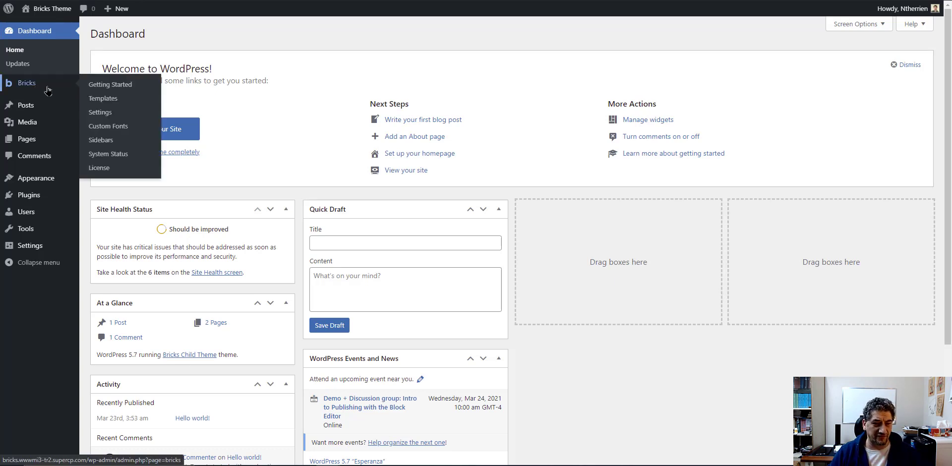
click(112, 85)
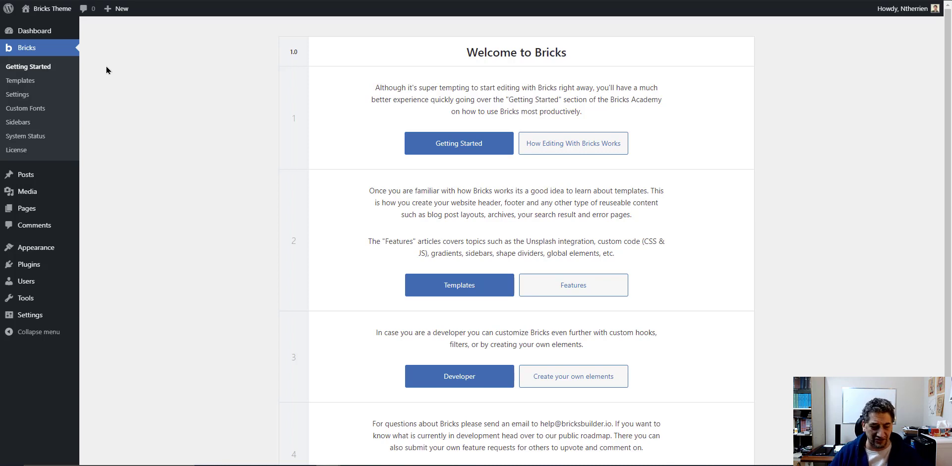
scroll(504, 153, down, 2)
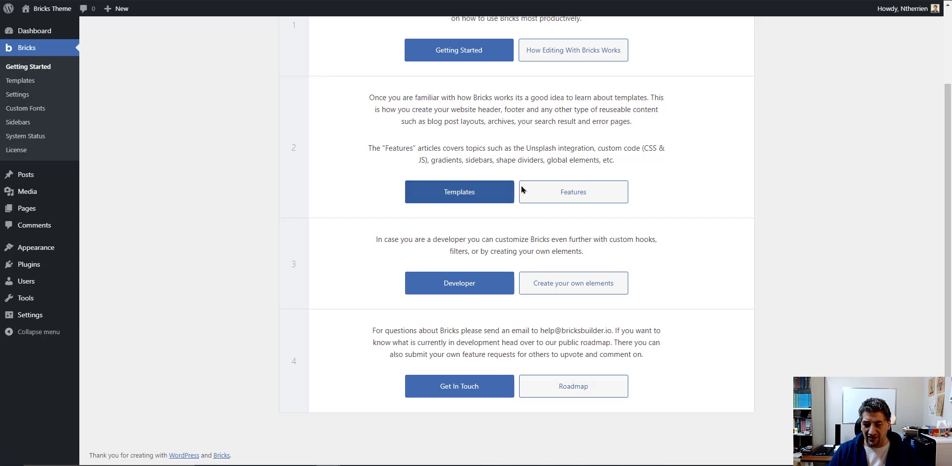
scroll(501, 174, up, 2)
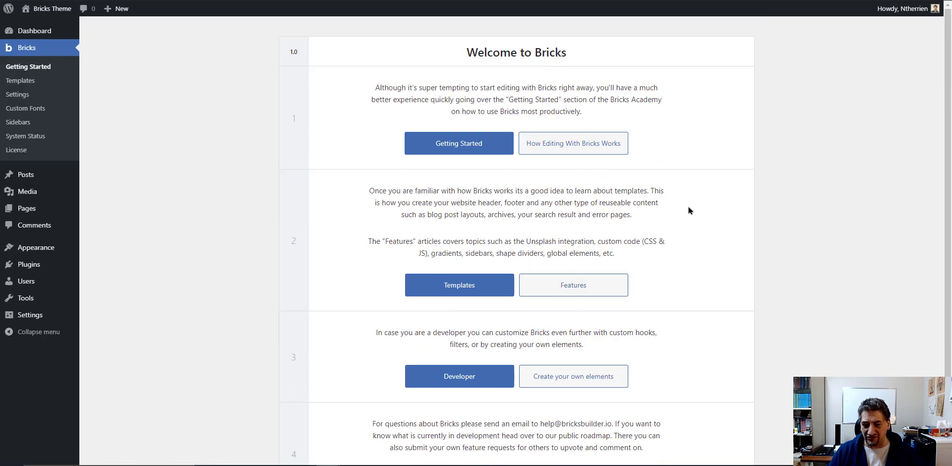
scroll(692, 211, down, 2)
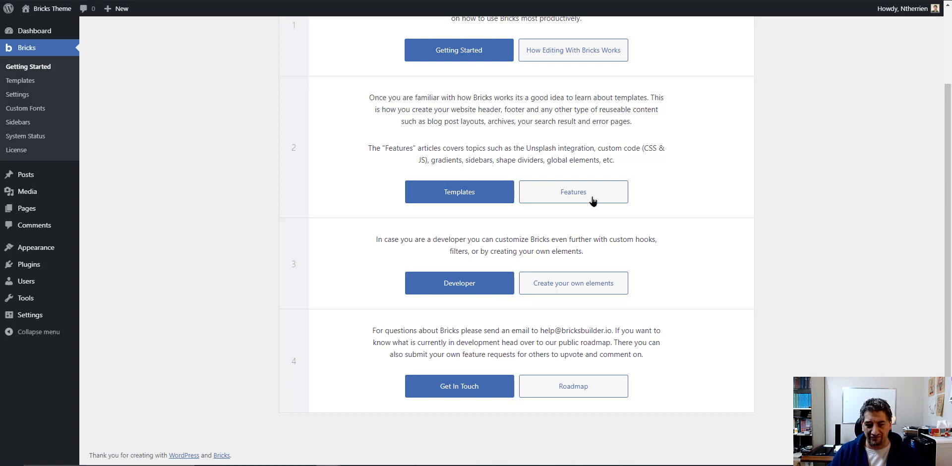
scroll(731, 227, up, 2)
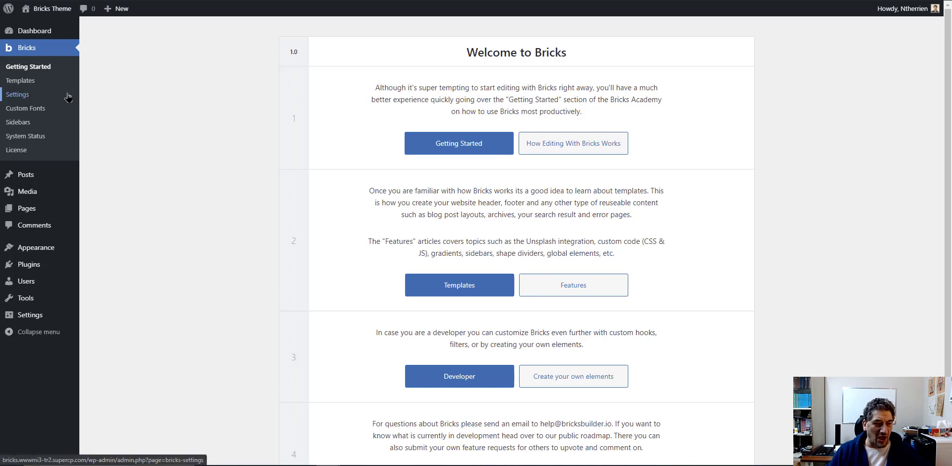
- Open the Bricks general settings and switch Bricks editing for the Post type on and back off
click(18, 100)
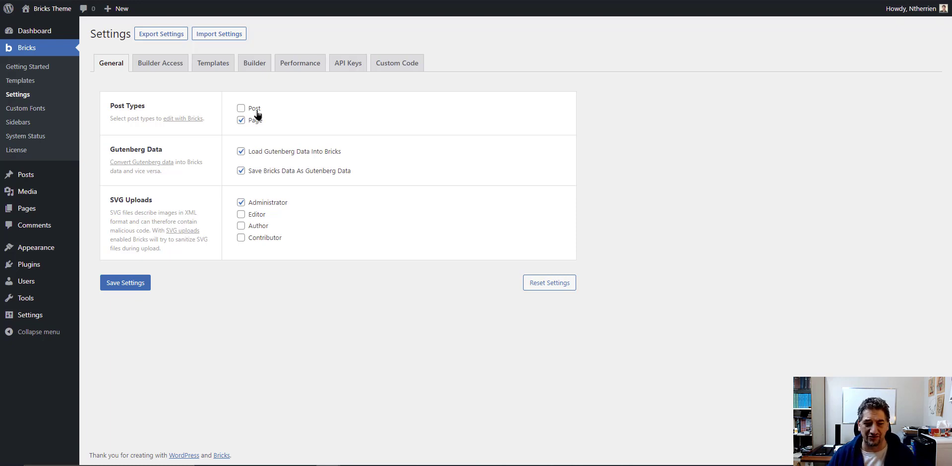
click(253, 109)
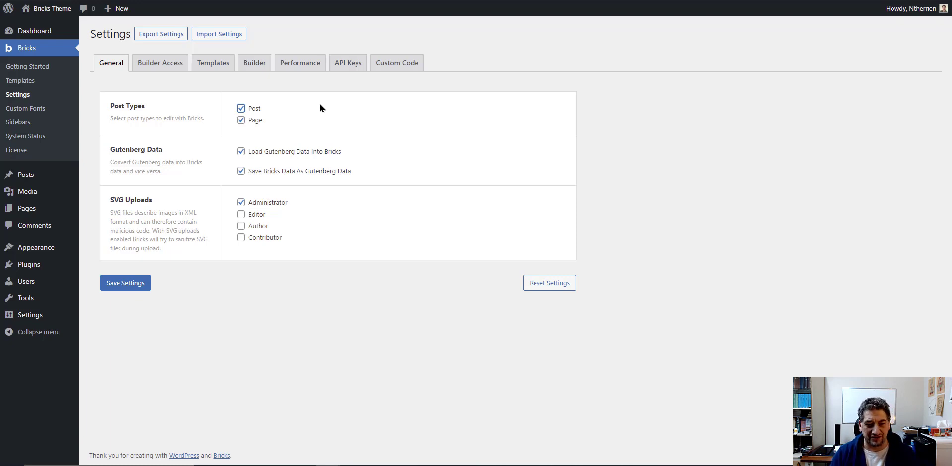
click(241, 108)
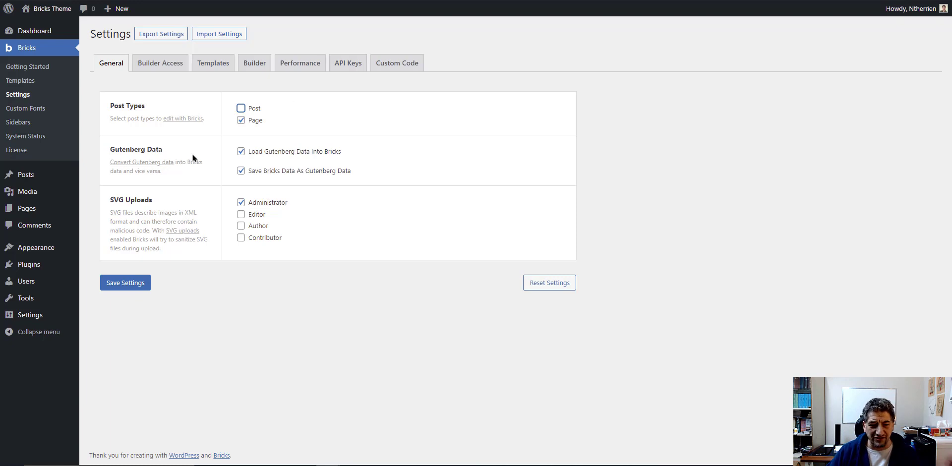
- Turn off loading Gutenberg data into Bricks and saving Bricks data as Gutenberg data, and re-enable both options
click(241, 151)
click(241, 171)
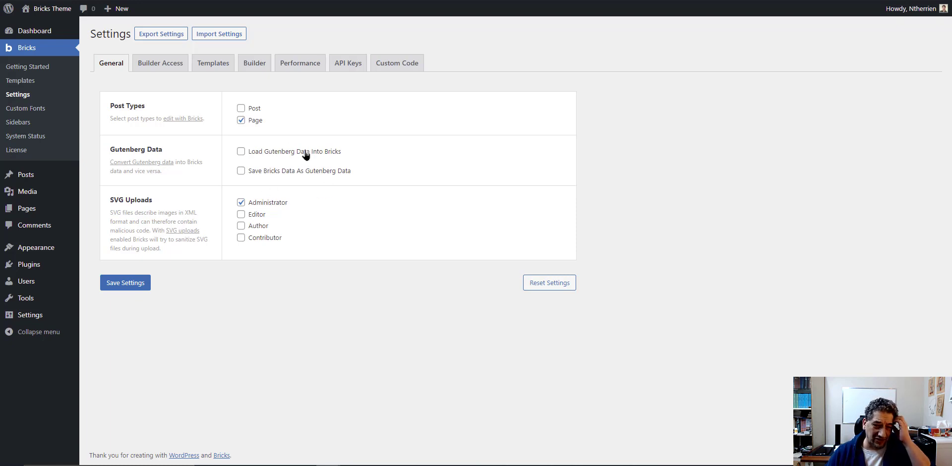
click(240, 171)
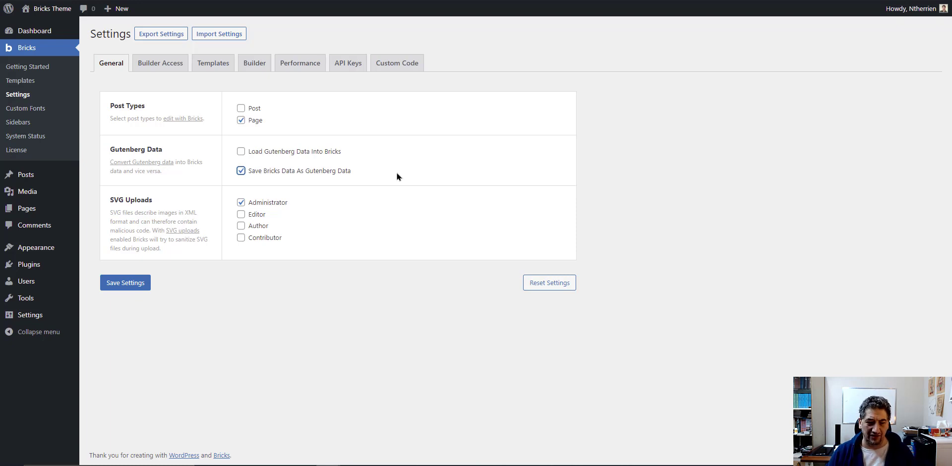
click(299, 154)
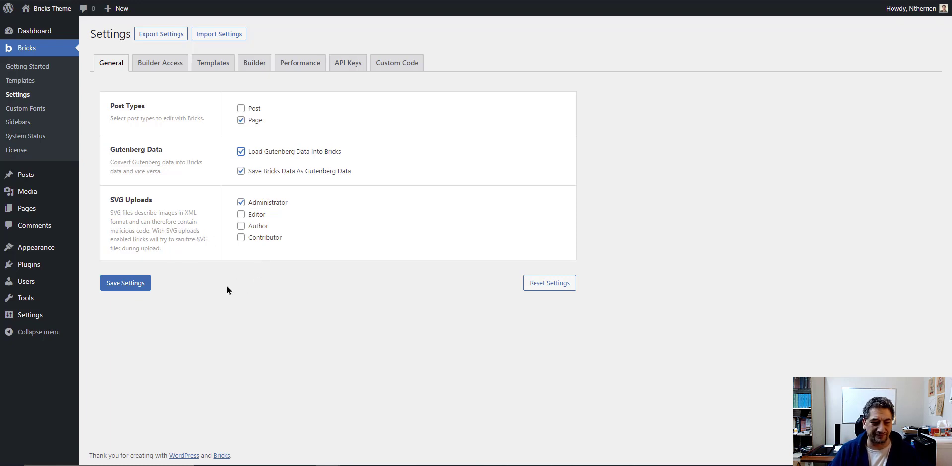
- Review the Builder Access settings and the access levels available for the Editor role without changing them
click(159, 68)
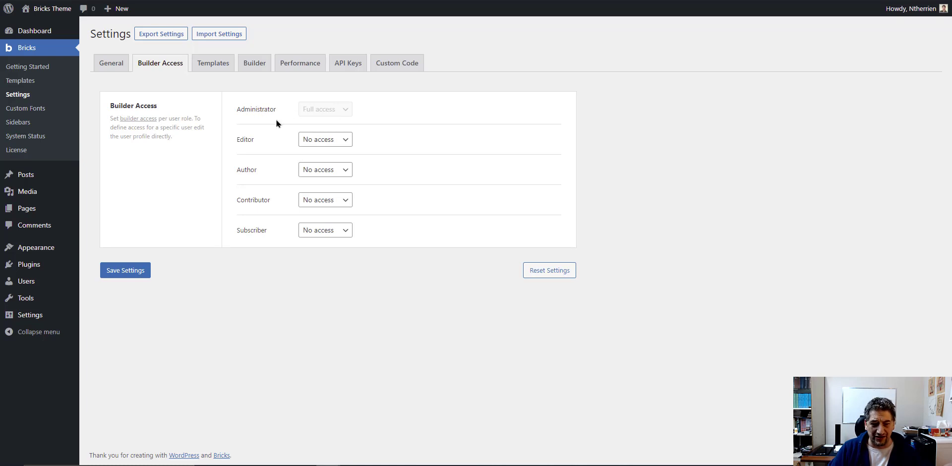
click(324, 140)
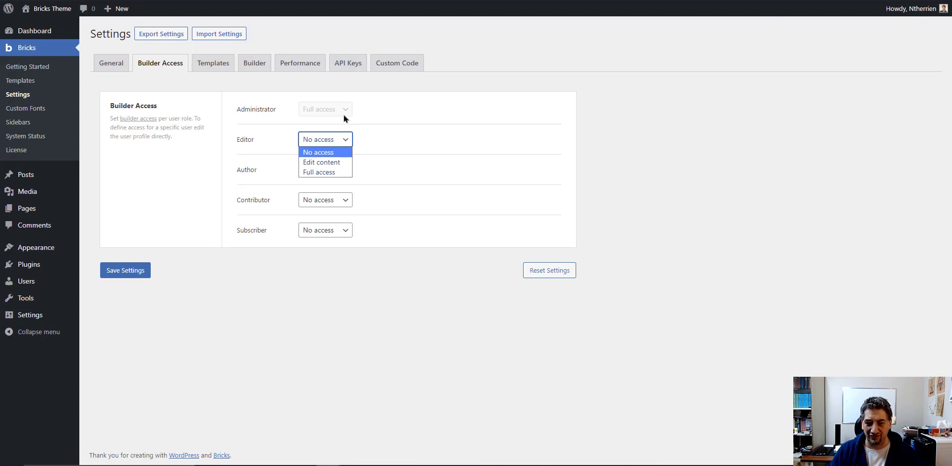
click(366, 84)
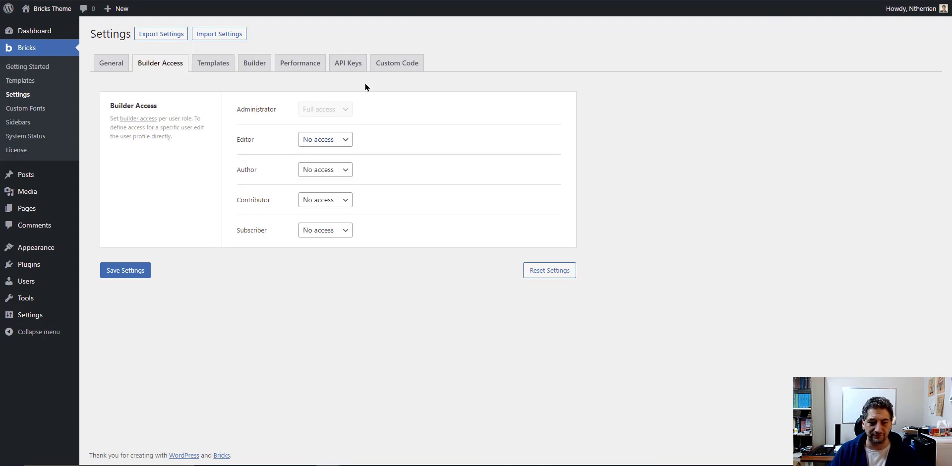
- Open the Bricks template settings and switch Public Templates off and back on
click(213, 68)
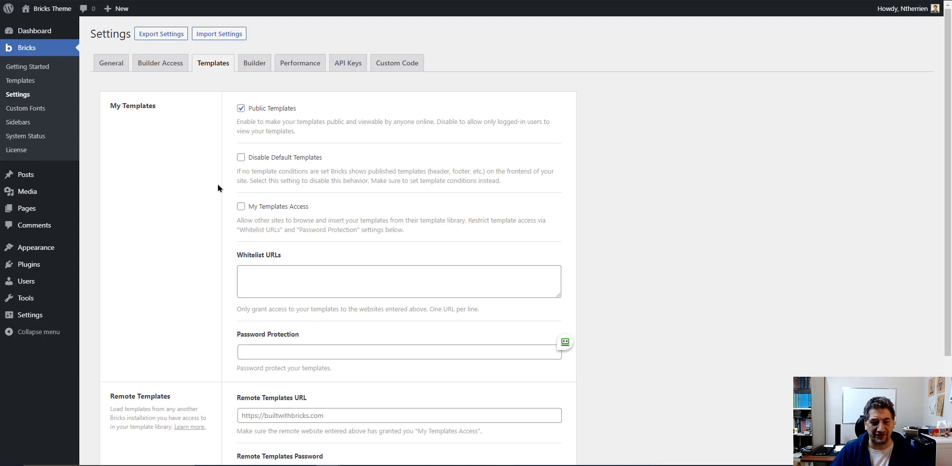
click(272, 109)
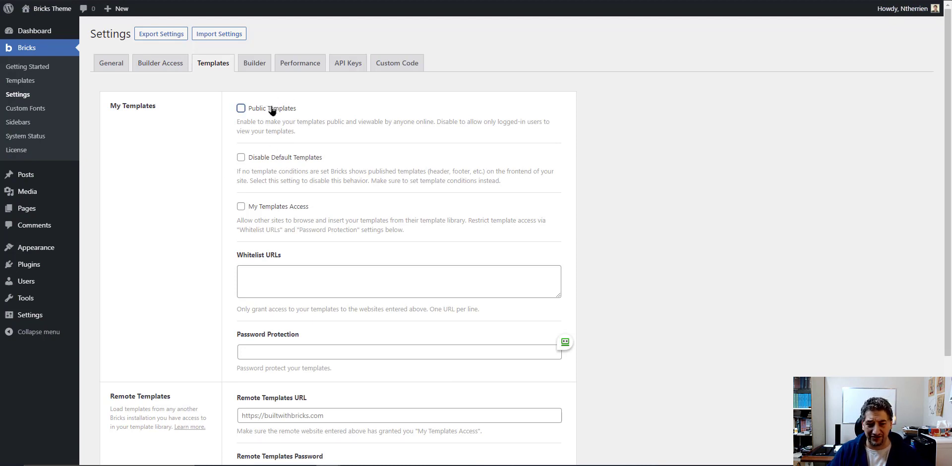
click(271, 109)
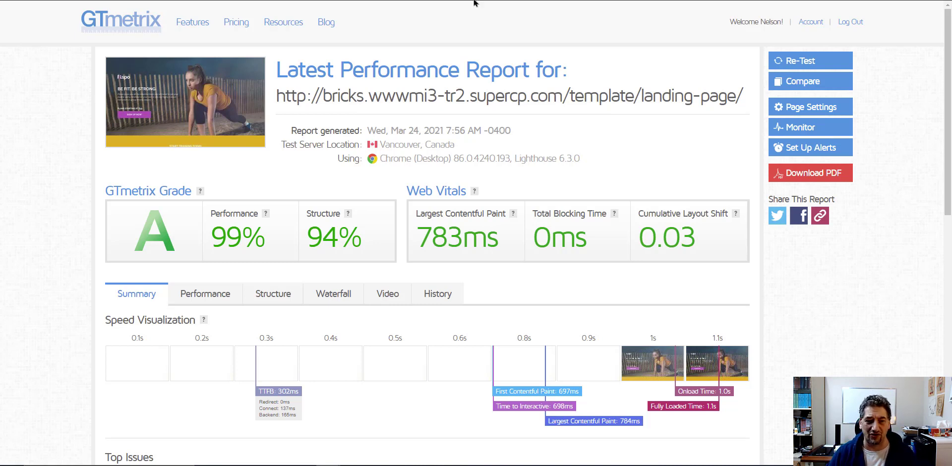
- Compare the Bricks template settings with the landing page's GTmetrix performance report, and return to the settings
click(169, 0)
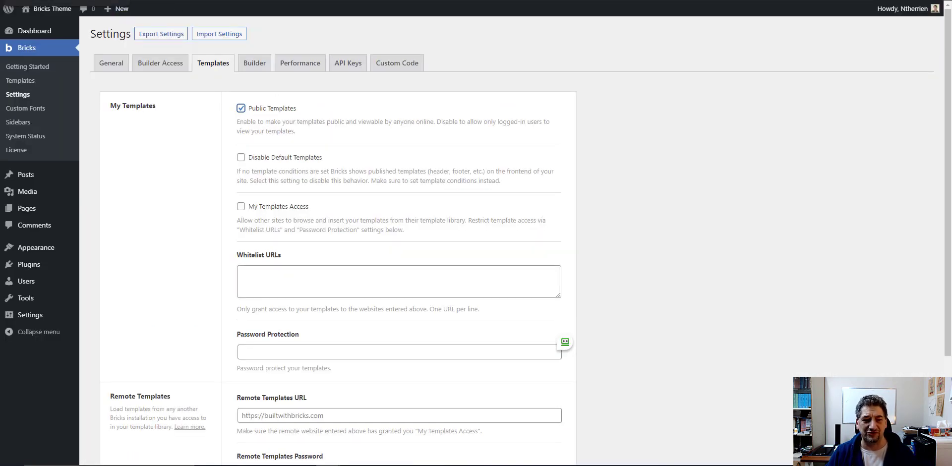
click(99, 0)
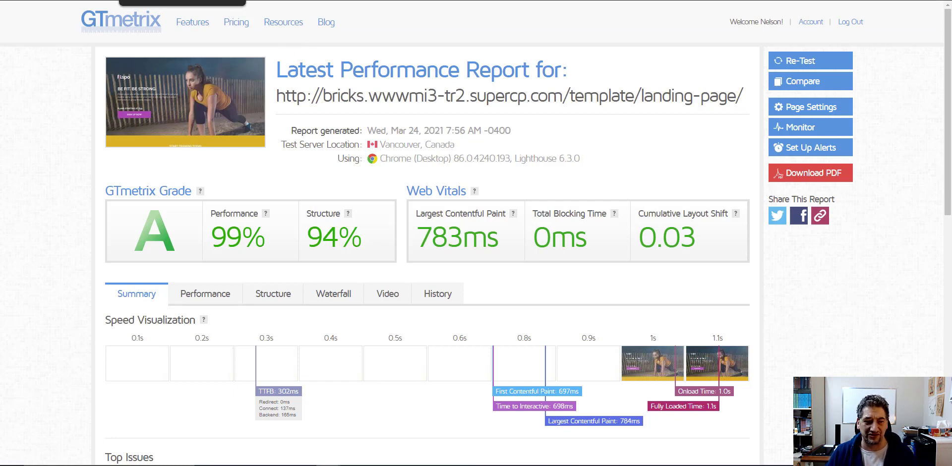
click(169, 0)
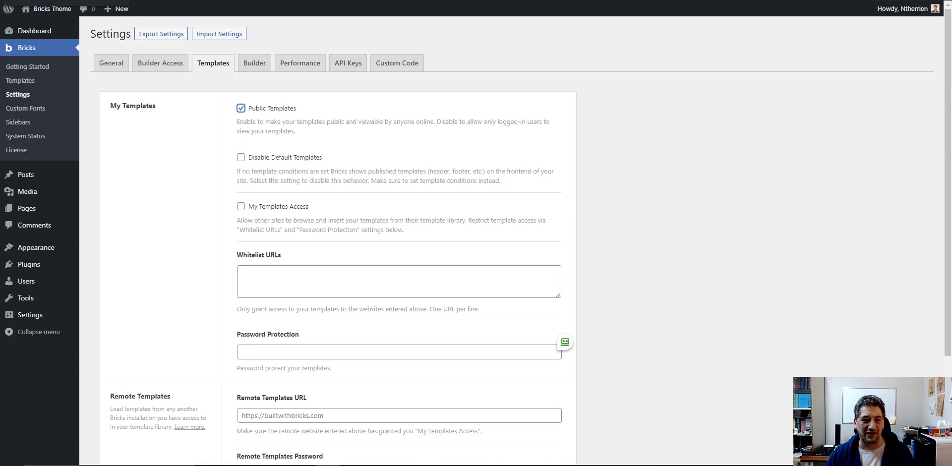
click(133, 0)
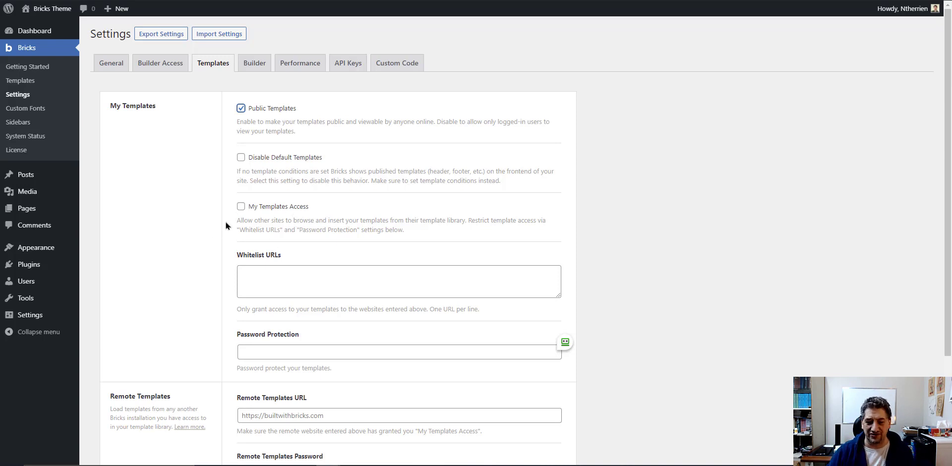
- Examine the Whitelist URLs and Password Protection fields in the template settings, along with the remote template options
click(330, 274)
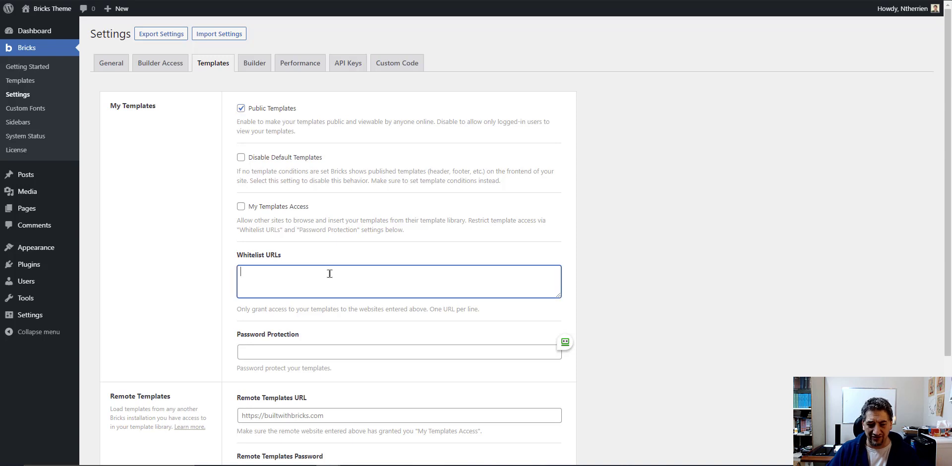
scroll(317, 257, down, 2)
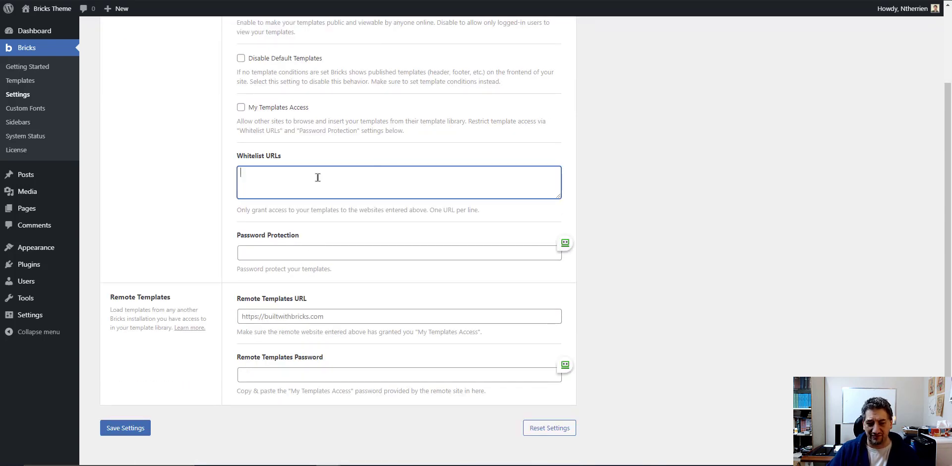
click(347, 250)
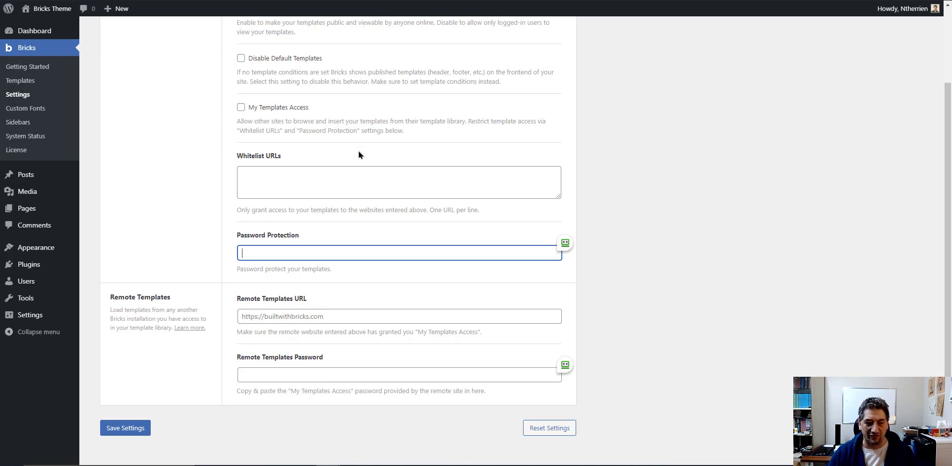
- Review the My Templates and Remote Templates options in the Bricks template settings
scroll(347, 154, up, 2)
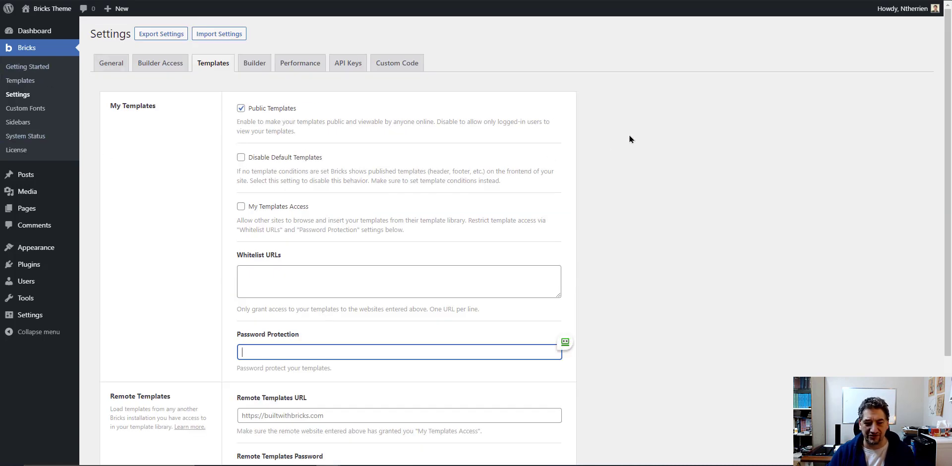
scroll(623, 135, down, 2)
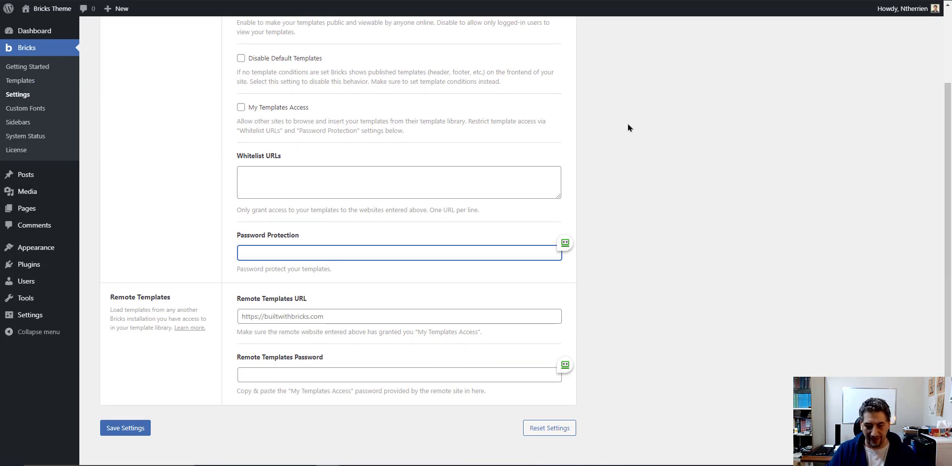
scroll(635, 134, down, 1)
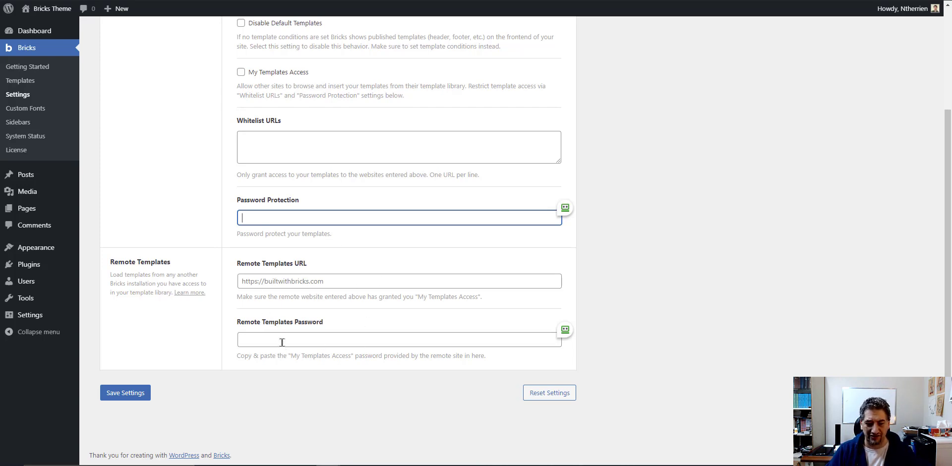
scroll(319, 293, up, 3)
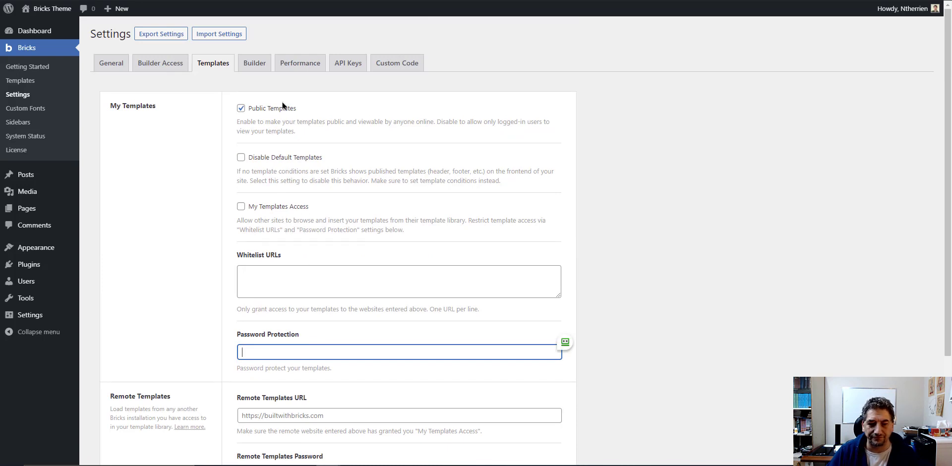
- Review the Builder settings, checking the choices for Builder Mode and Toolbar Logo Link without changing them
click(254, 65)
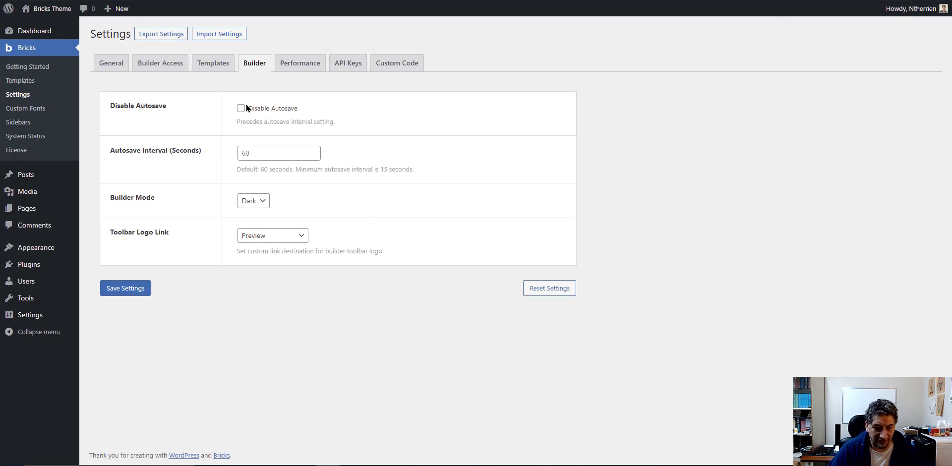
click(258, 200)
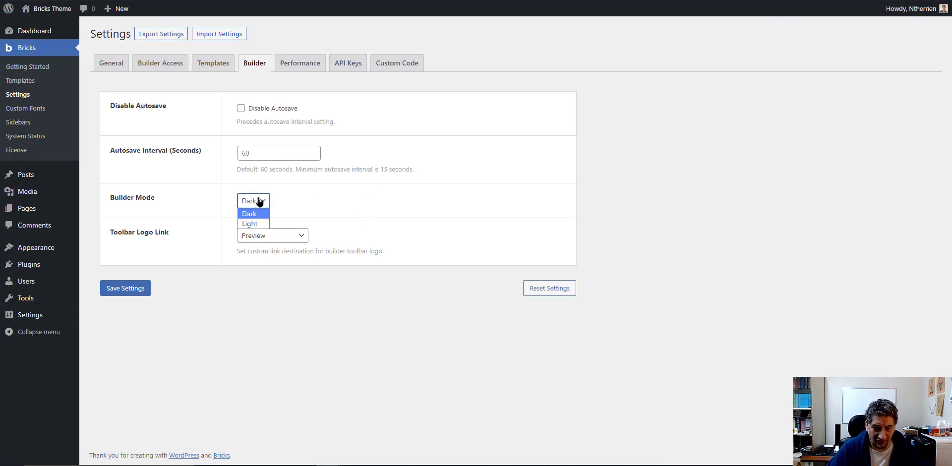
click(259, 201)
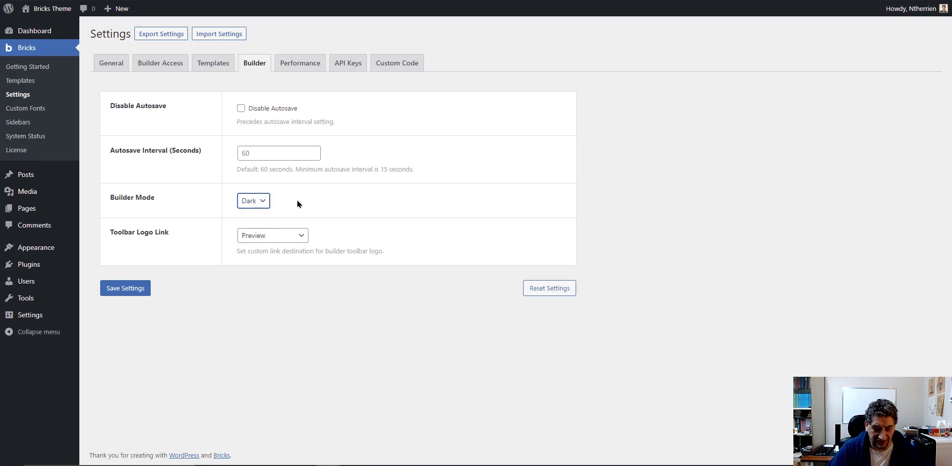
click(299, 204)
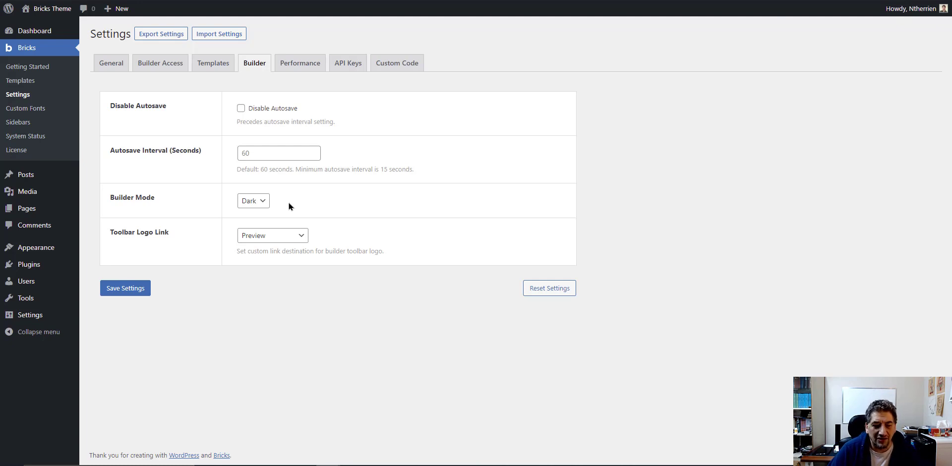
click(264, 236)
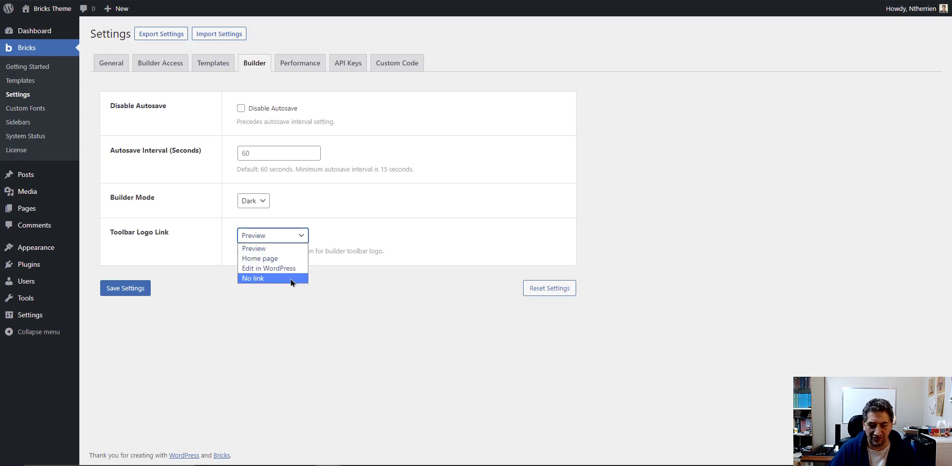
click(333, 305)
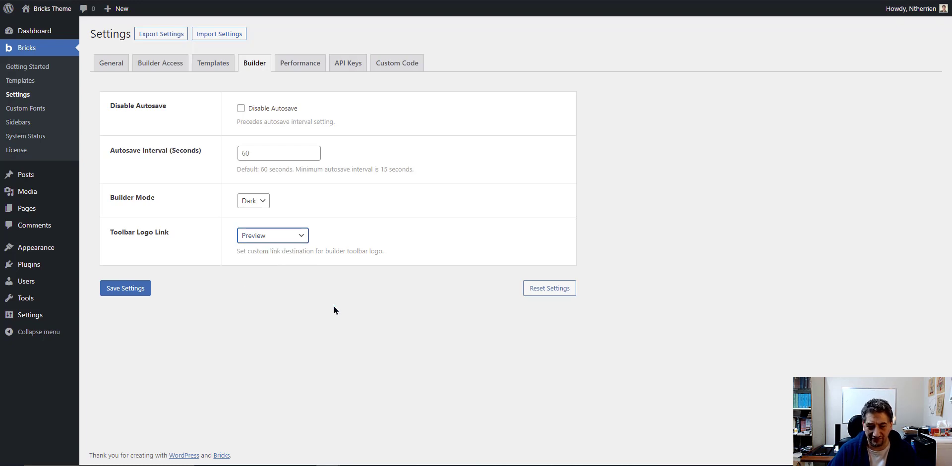
- Review the Bricks Performance settings and the API Keys settings for the third-party integrations
click(313, 71)
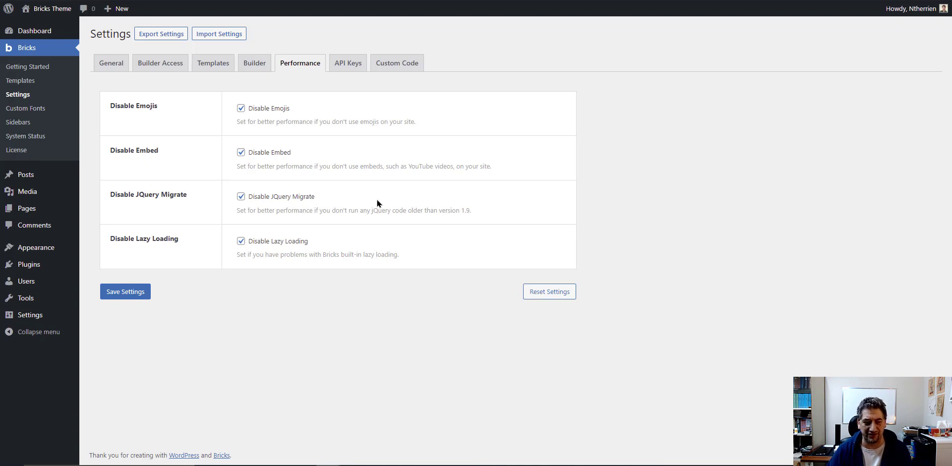
click(352, 69)
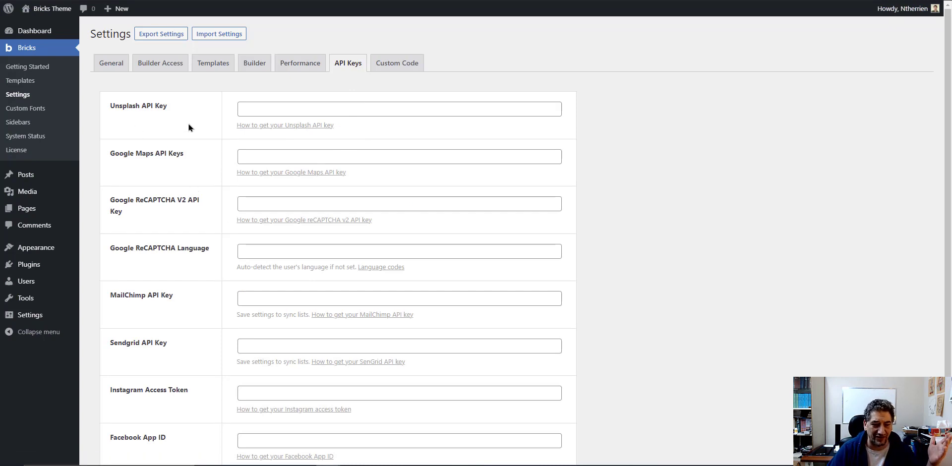
scroll(189, 124, down, 2)
scroll(185, 189, up, 2)
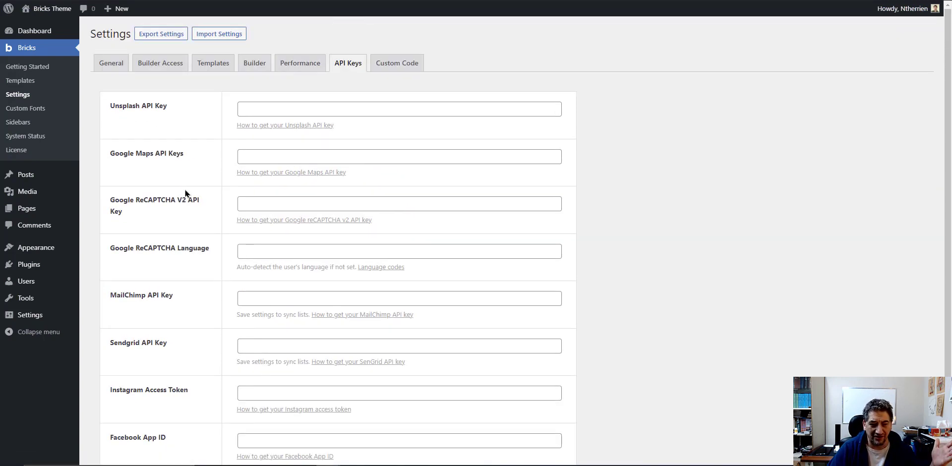
- Examine the Custom Code settings, from Custom CSS and Header Scripts through the Body (Header) and Body (Footer) Scripts
click(388, 75)
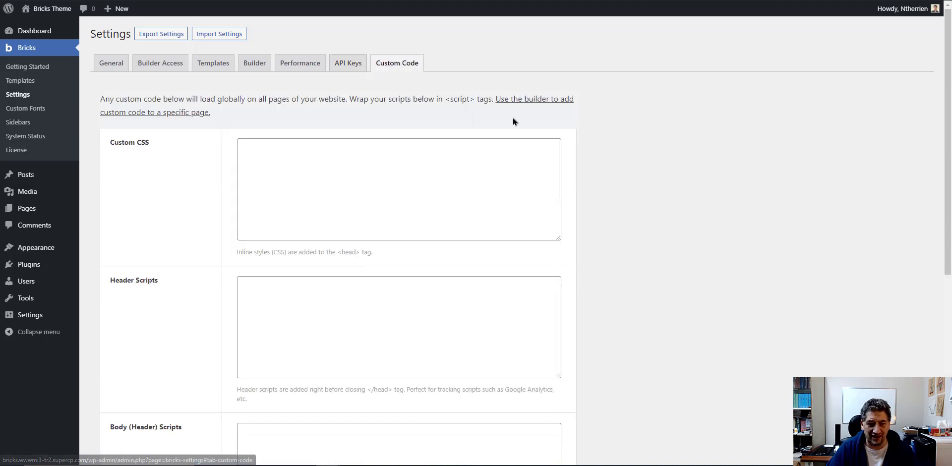
scroll(511, 117, down, 2)
scroll(511, 116, up, 2)
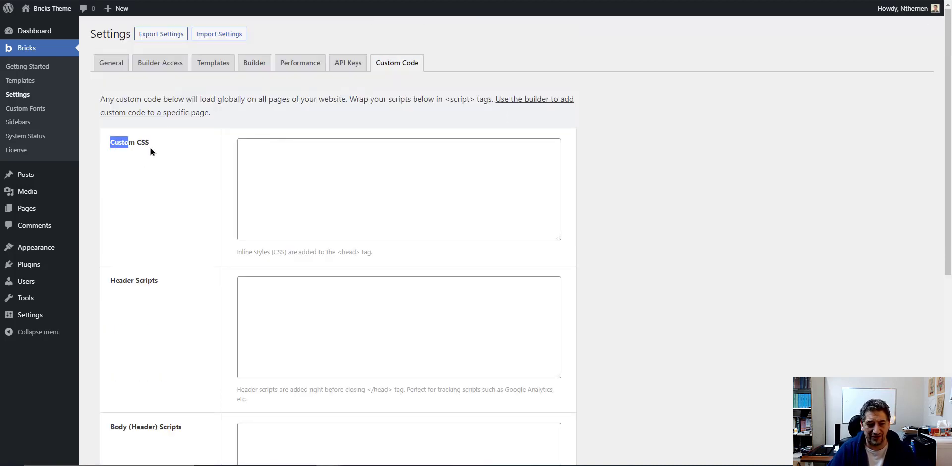
scroll(168, 150, down, 3)
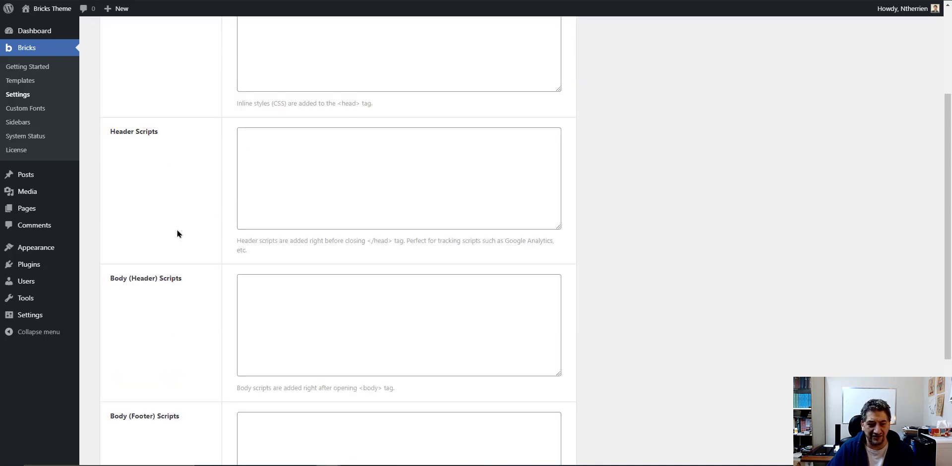
scroll(177, 233, down, 2)
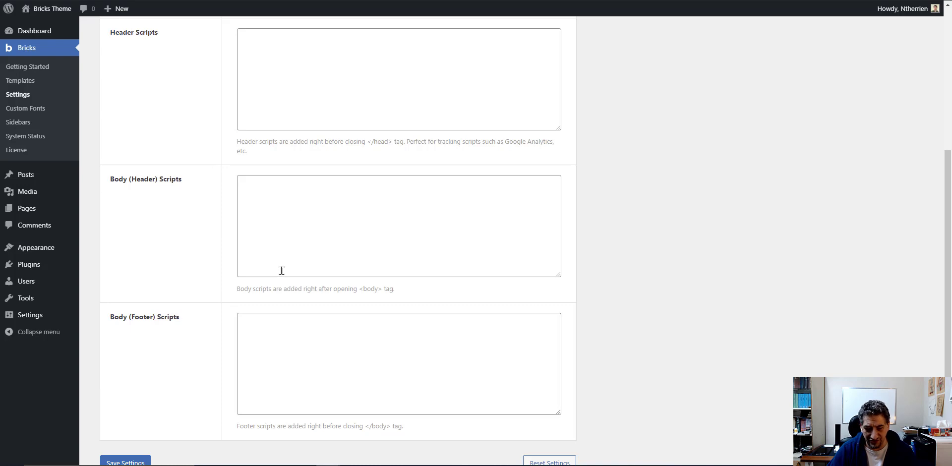
scroll(281, 270, up, 5)
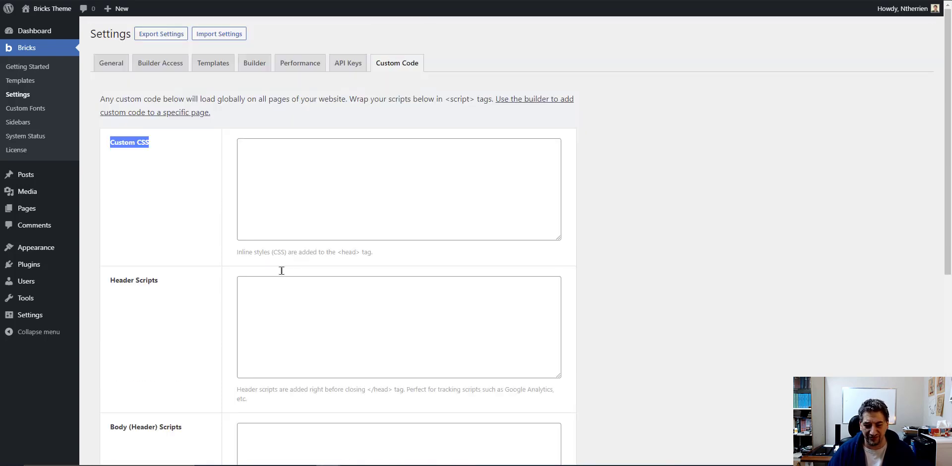
scroll(291, 266, down, 5)
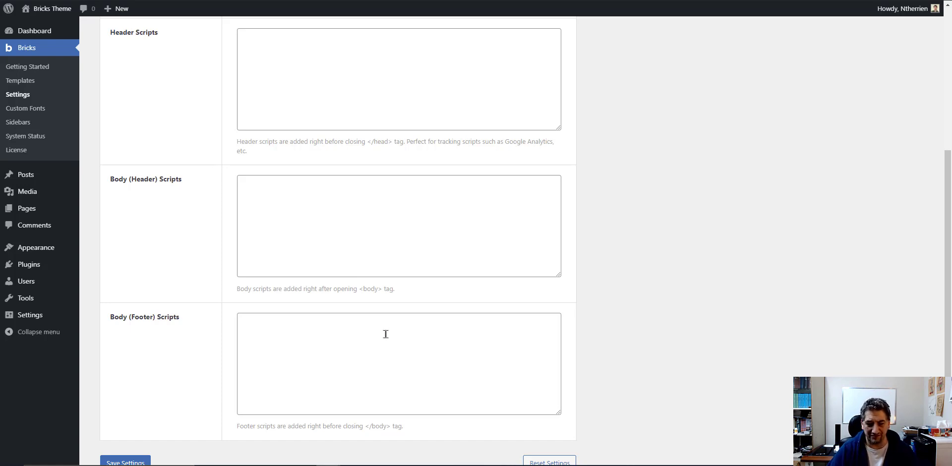
scroll(373, 349, down, 2)
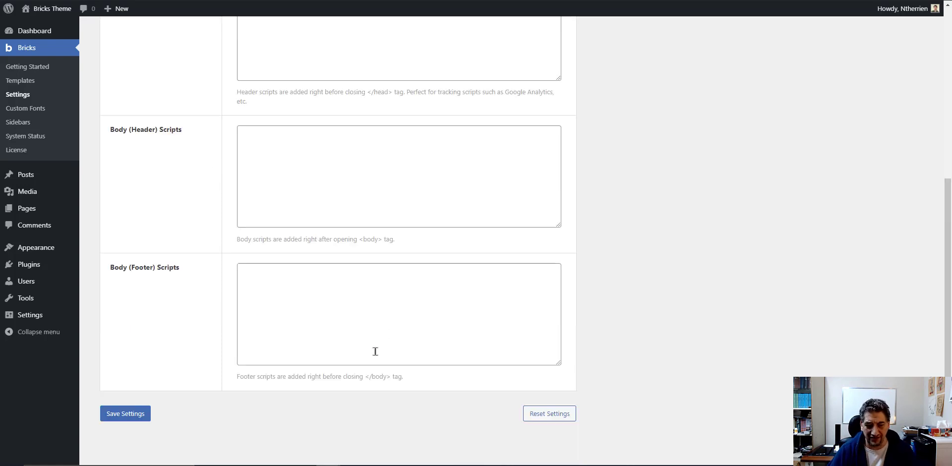
scroll(374, 352, up, 5)
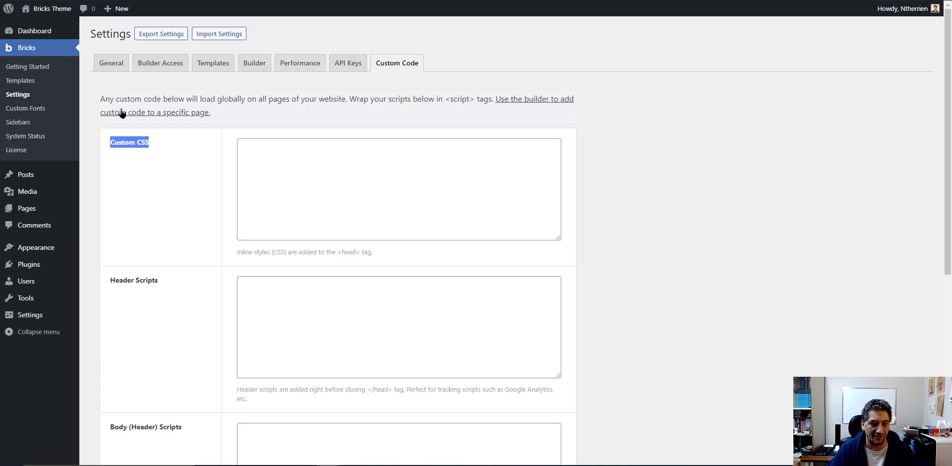
- View the Custom Fonts page, and delete the registered Demo sidebar from the Bricks Sidebars page
click(24, 110)
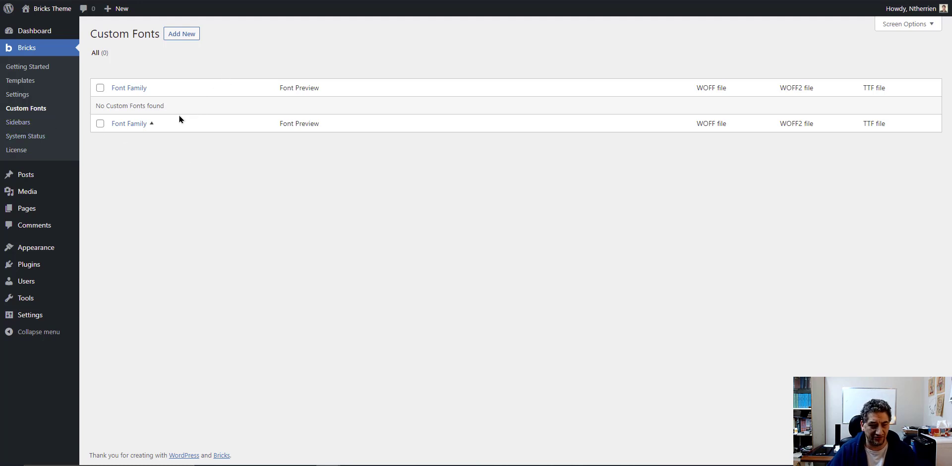
click(19, 124)
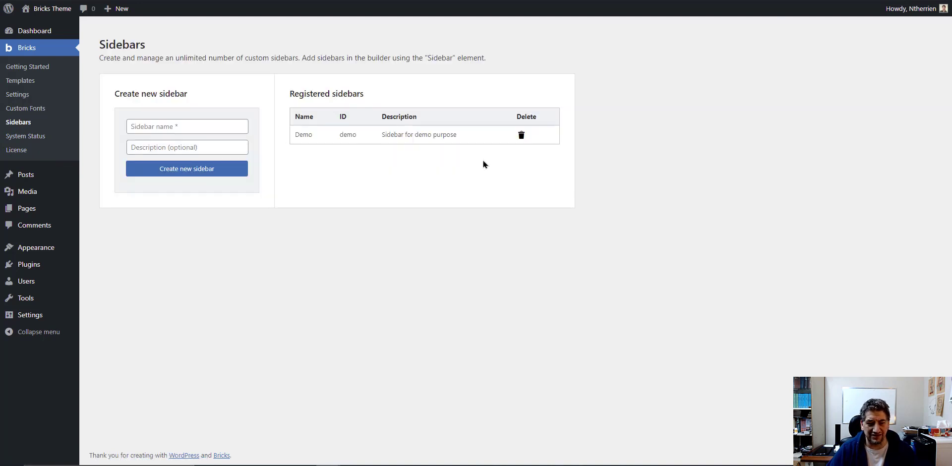
click(521, 135)
click(517, 31)
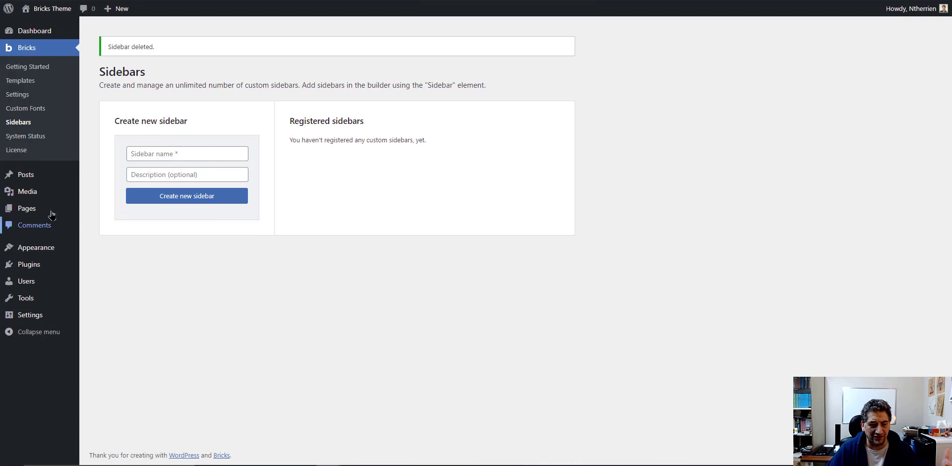
- Open the Widgets page separately, and create a Bricks sidebar named "Demo" with the description "Demo sidebar"
mouse_move(54, 249)
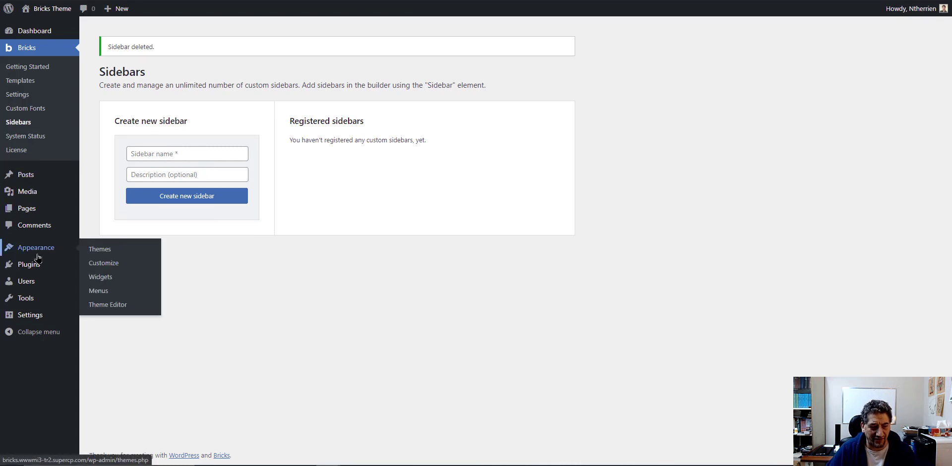
click(93, 278)
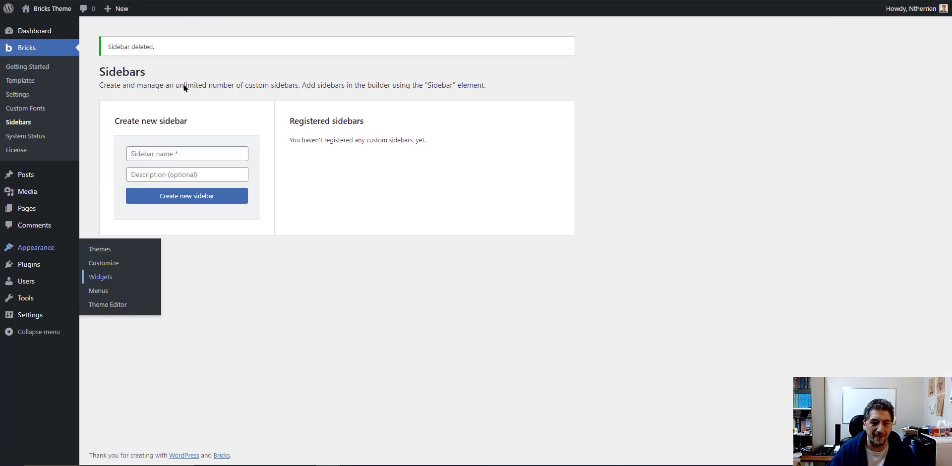
click(203, 153)
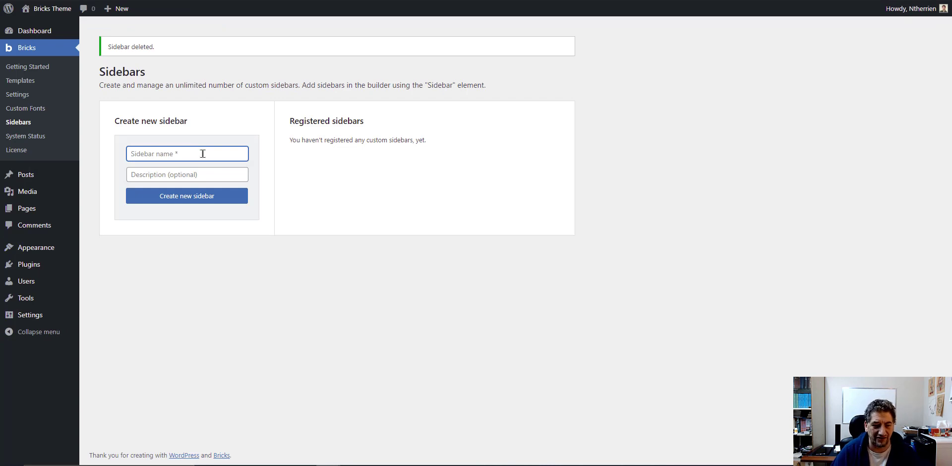
text(Demo)
key(Tab)
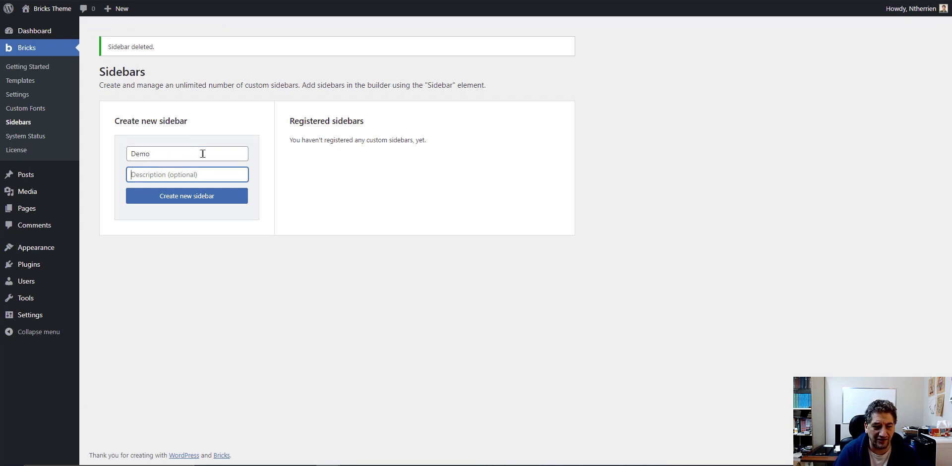
text(D)
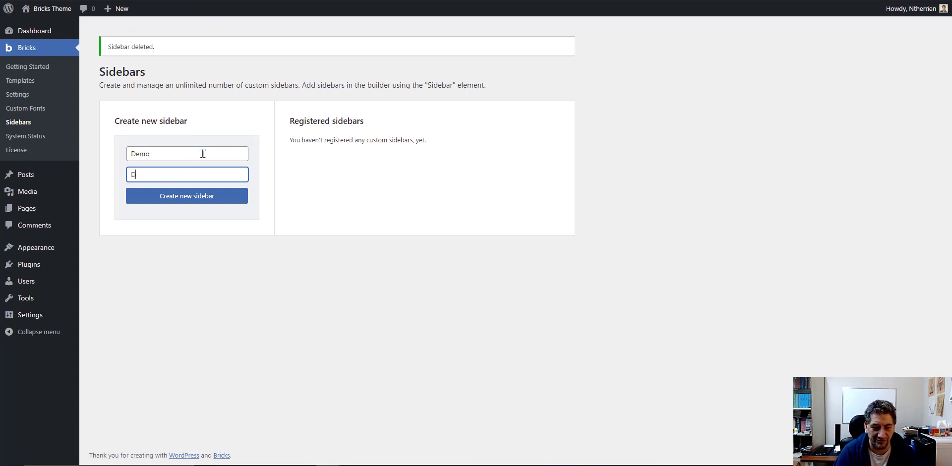
text(emo sidebar)
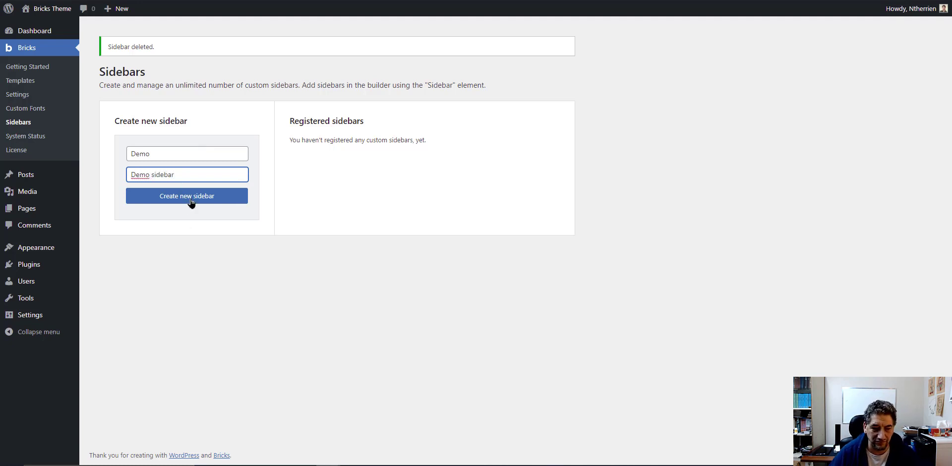
click(244, 200)
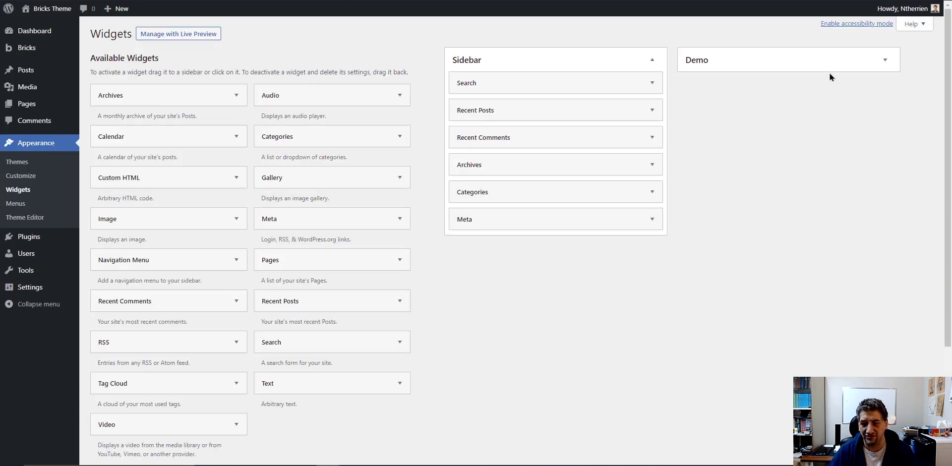
- Add the Calendar widget to the Demo sidebar on the Widgets page, and return to the Bricks Sidebars page
click(827, 69)
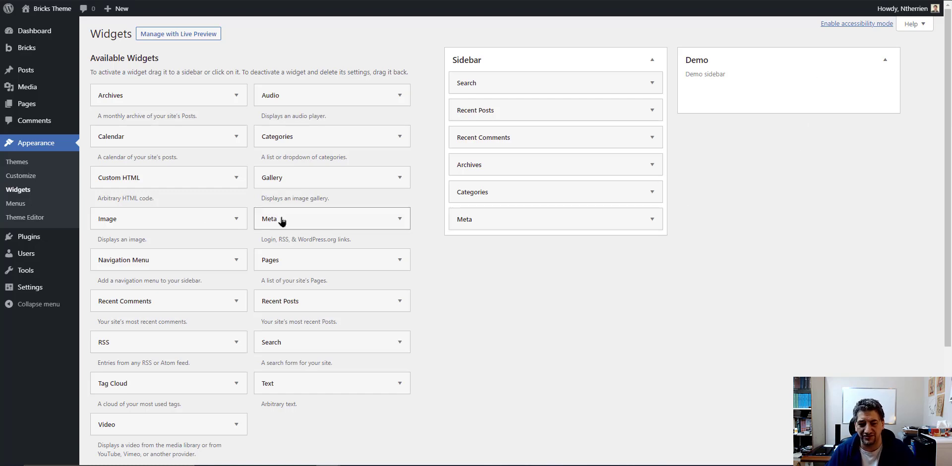
drag(112, 140, 731, 81)
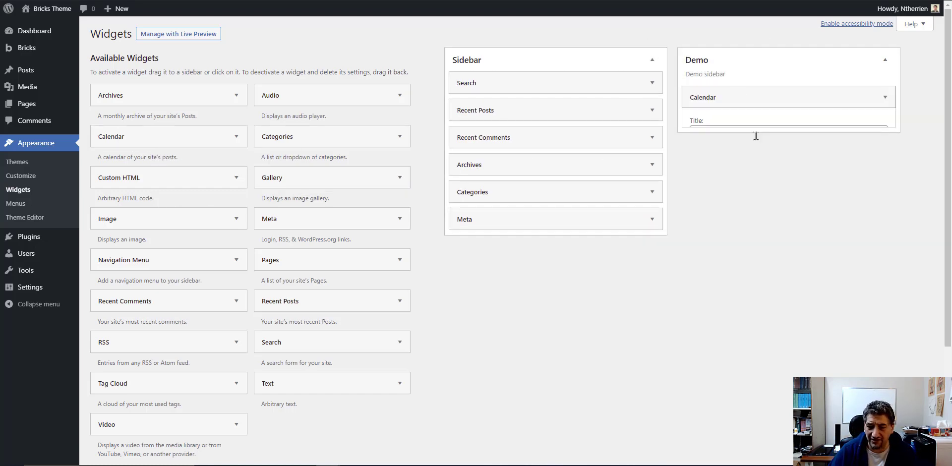
click(720, 151)
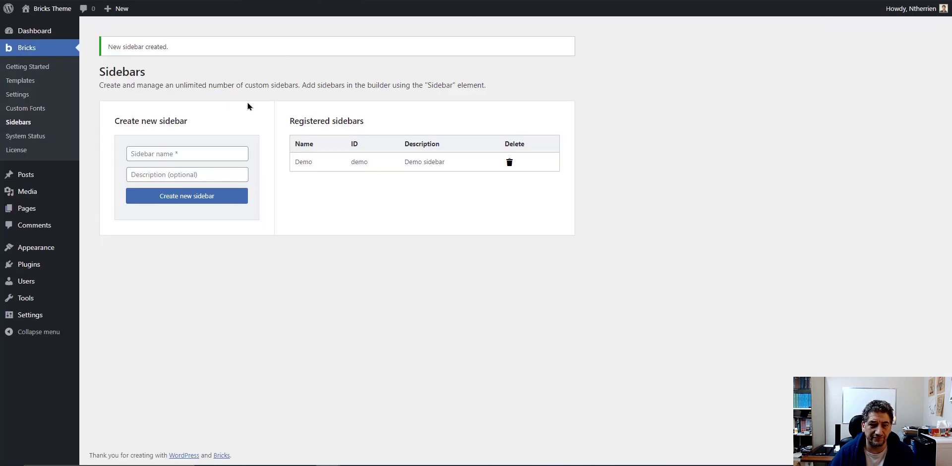
- Examine the System Status page, from theme information through the WordPress and server environments, and view the License page
click(35, 137)
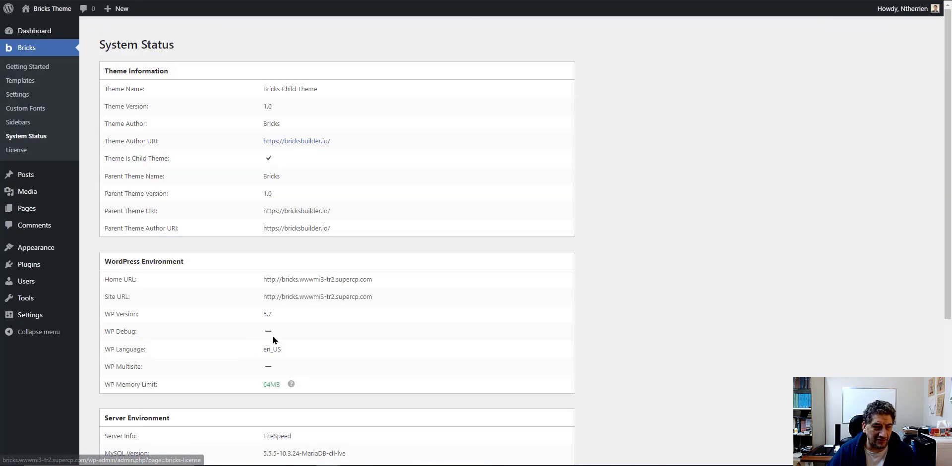
scroll(628, 144, down, 5)
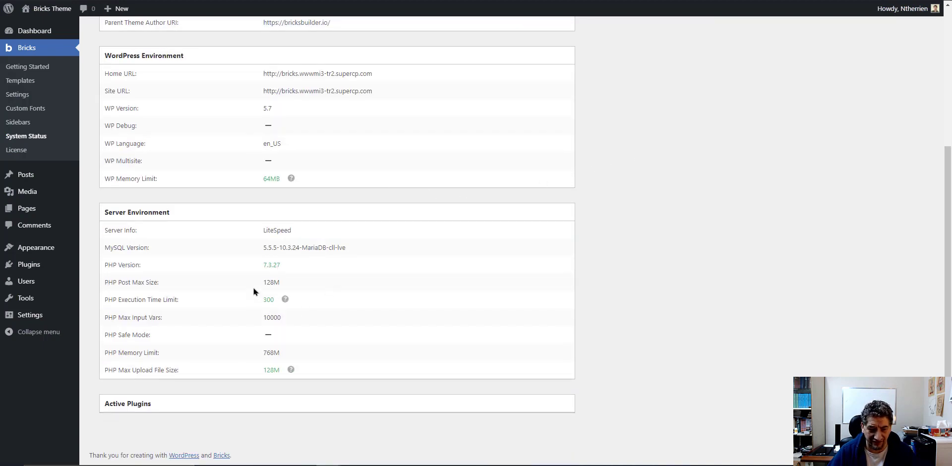
scroll(253, 288, up, 4)
scroll(244, 257, down, 3)
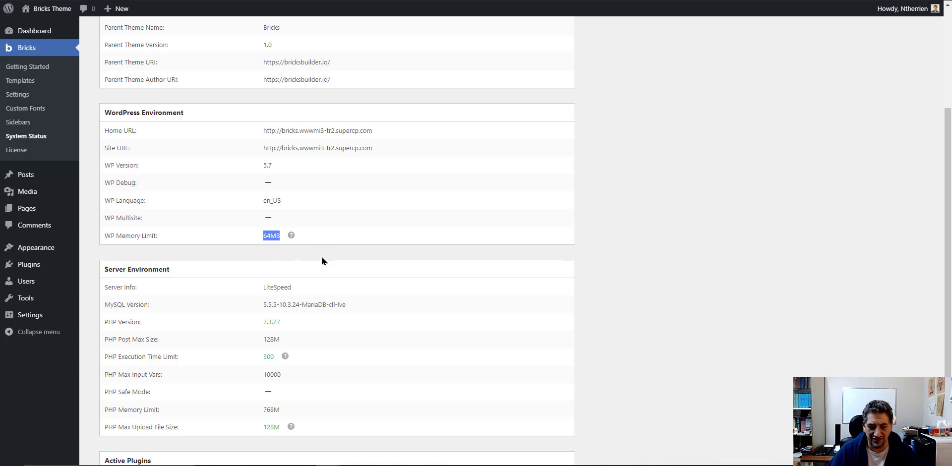
scroll(322, 256, down, 2)
scroll(322, 257, up, 4)
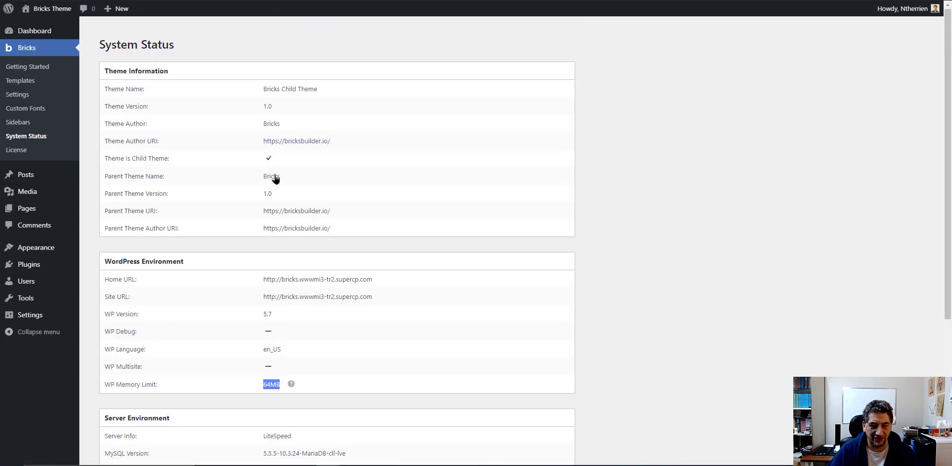
click(18, 155)
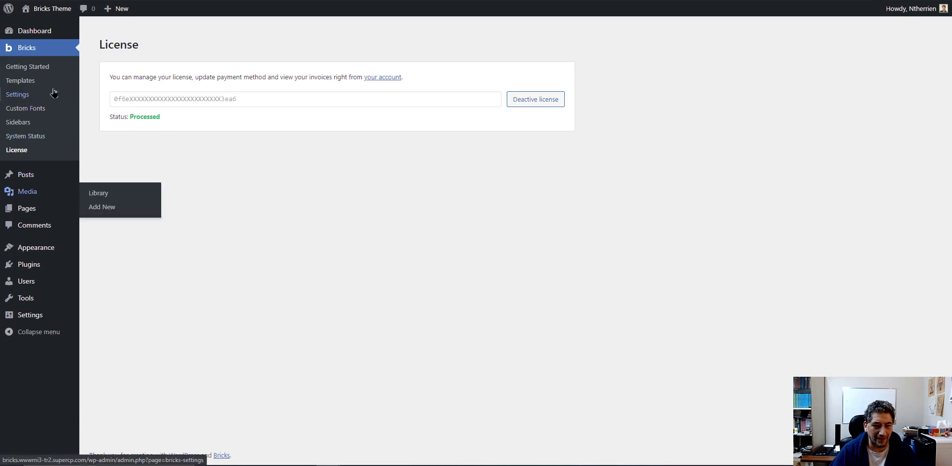
- Add a new Bricks template titled "Demo" and publish it without choosing a template type
click(33, 83)
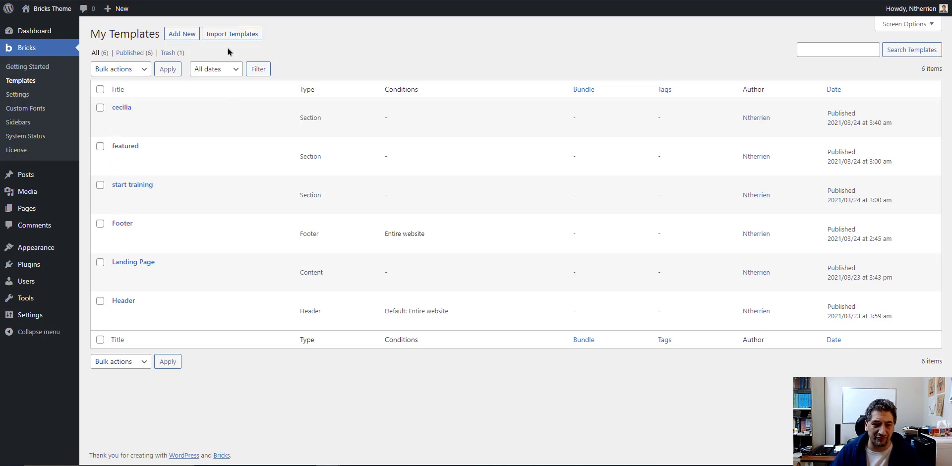
click(180, 34)
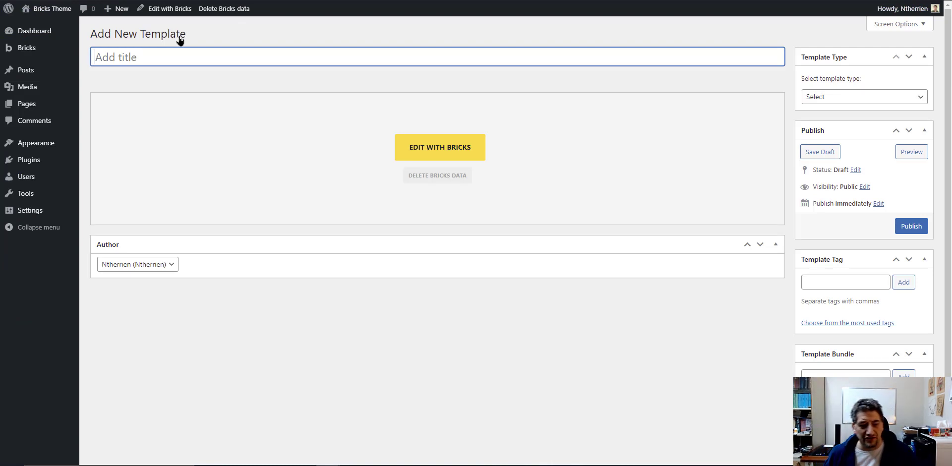
text(Demo)
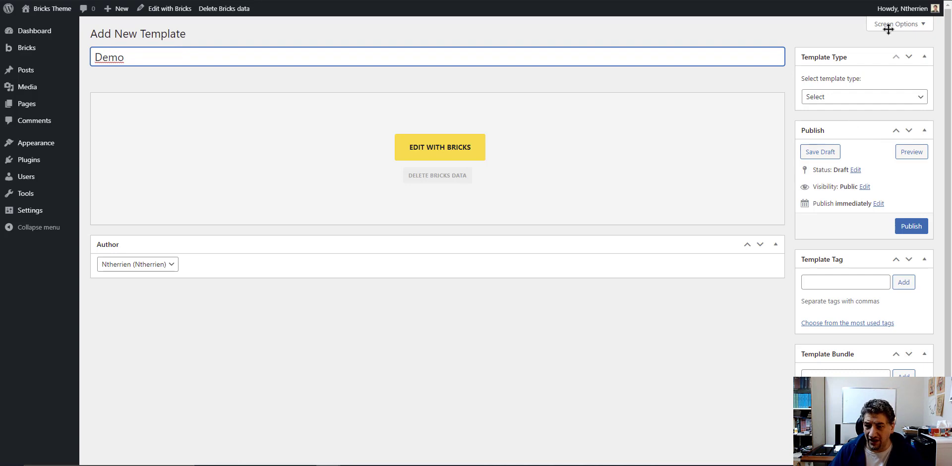
click(833, 96)
click(833, 96)
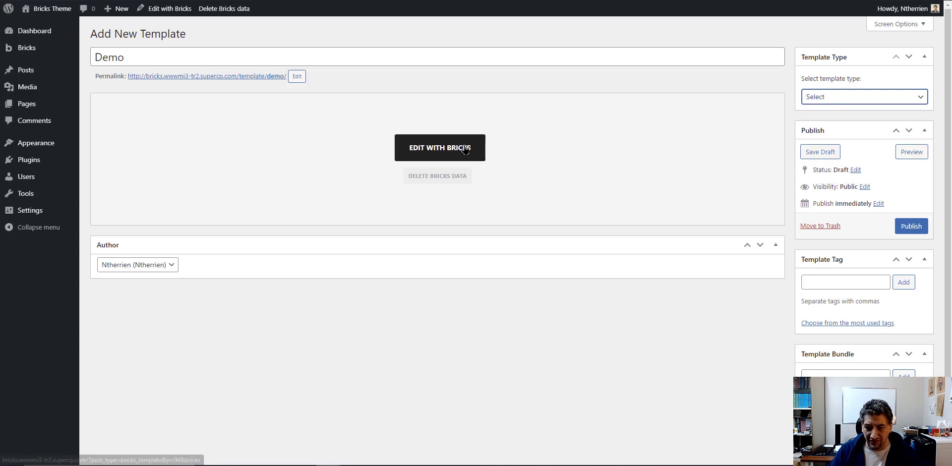
drag(465, 147, 950, 216)
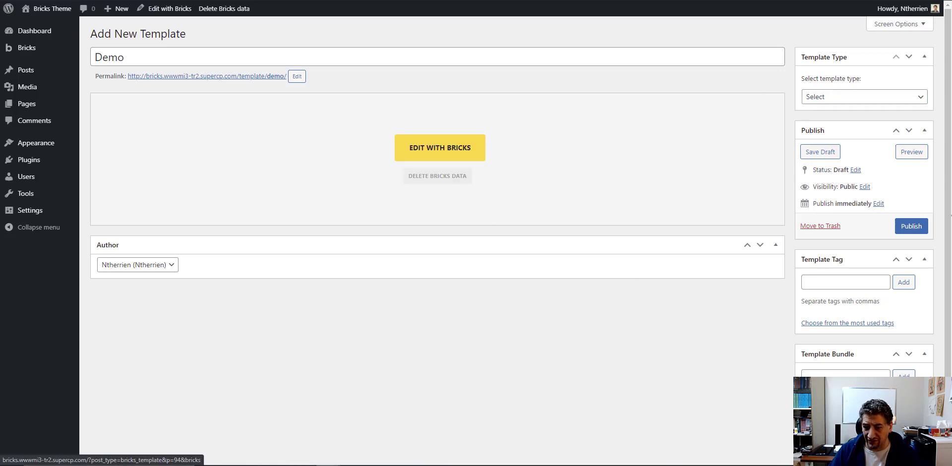
click(911, 226)
- Edit the Demo template with Bricks, choose Header as its type, view the header's template settings, and return to the Edit Template page
click(482, 184)
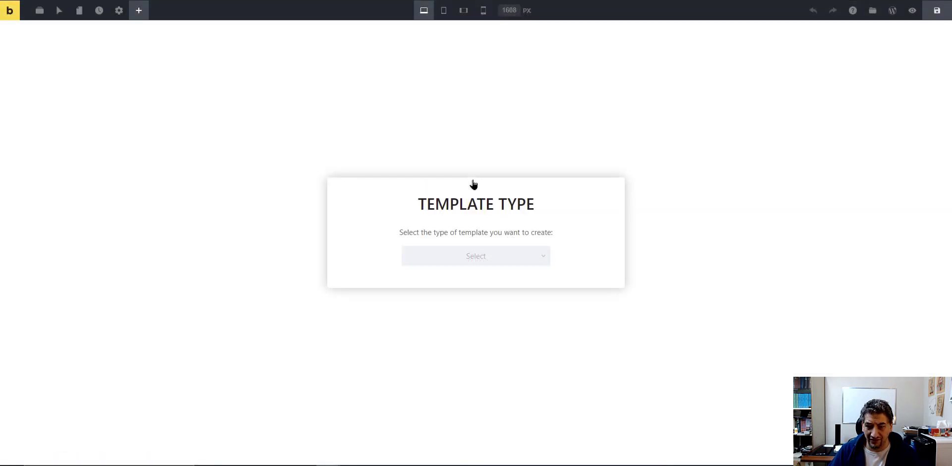
click(480, 261)
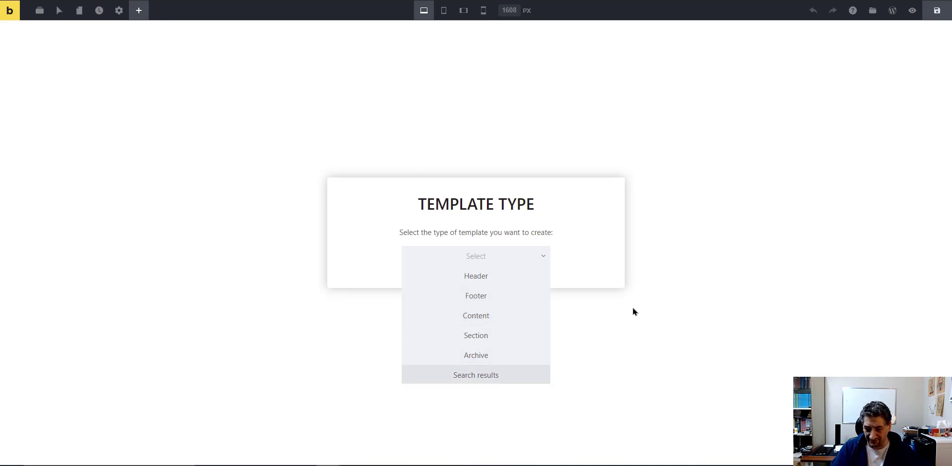
click(524, 280)
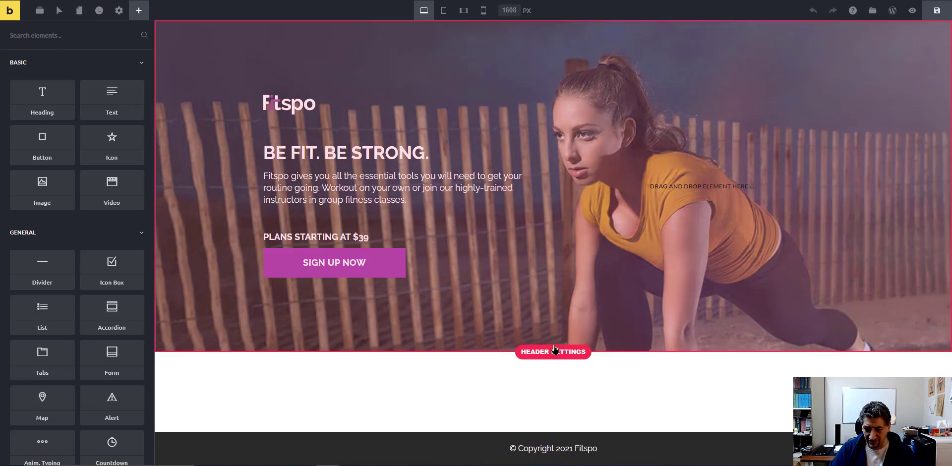
click(554, 353)
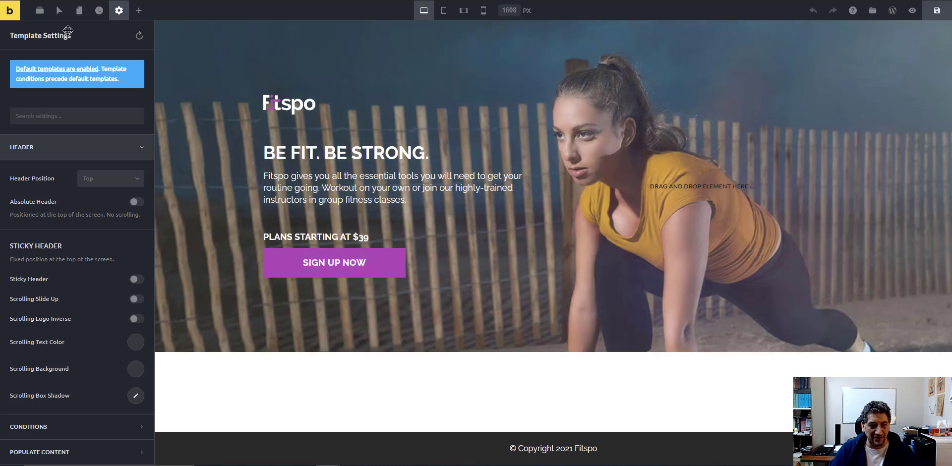
click(39, 10)
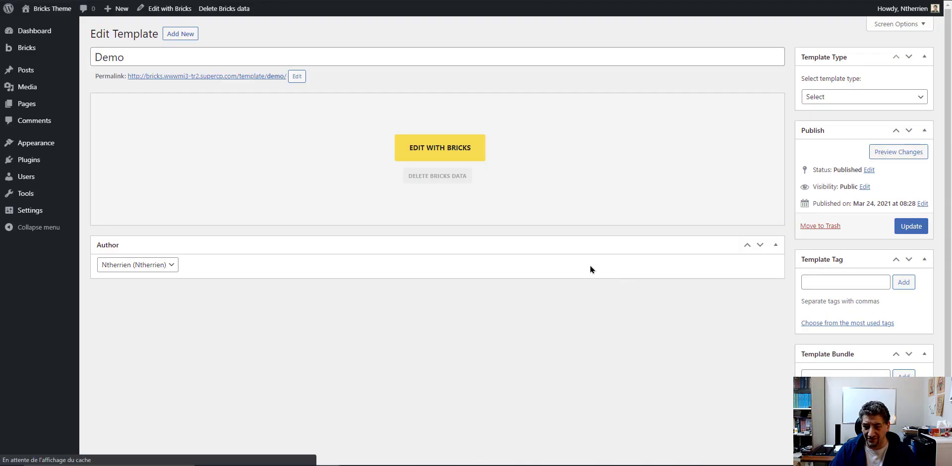
- Set the Demo template's type to Error page, update it, and open it for editing with Bricks
click(831, 97)
click(840, 180)
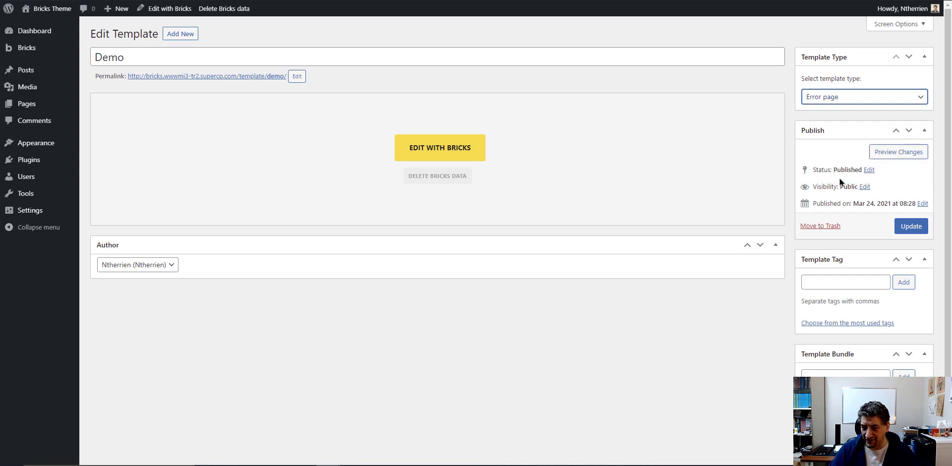
click(910, 227)
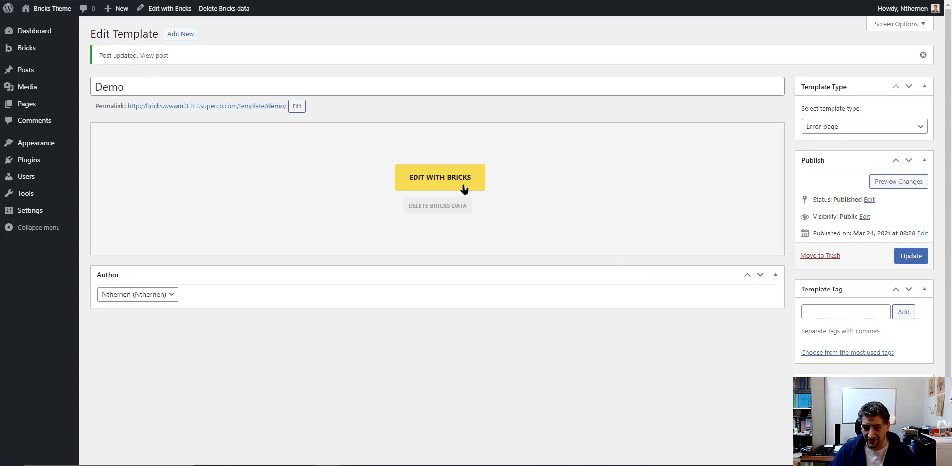
click(460, 182)
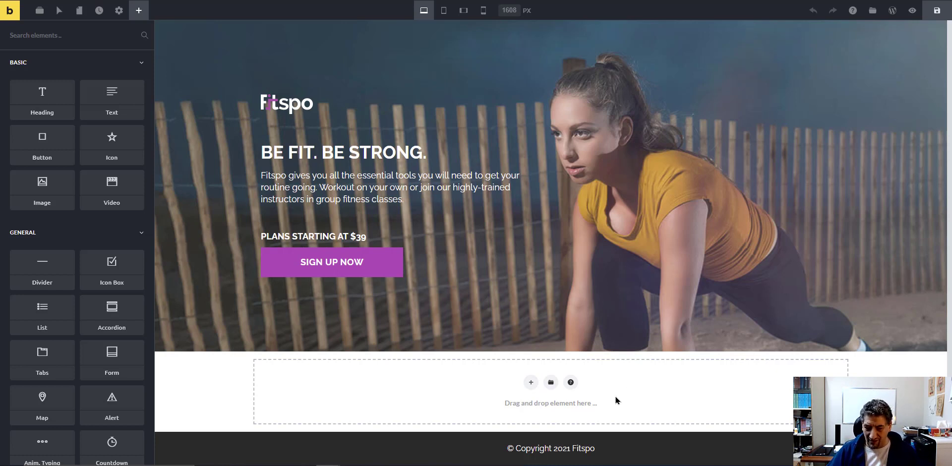
- Examine the template library, from the saved templates under My Templates through the full list of Community Templates
click(551, 386)
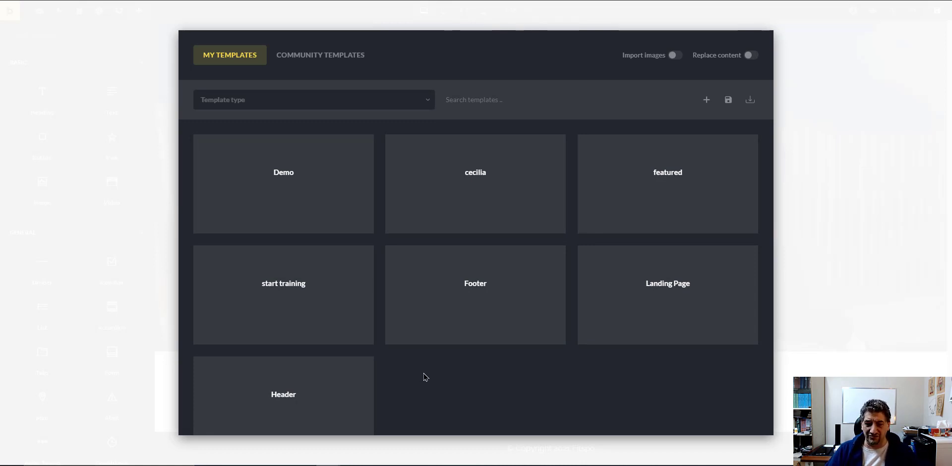
click(346, 56)
scroll(538, 322, down, 5)
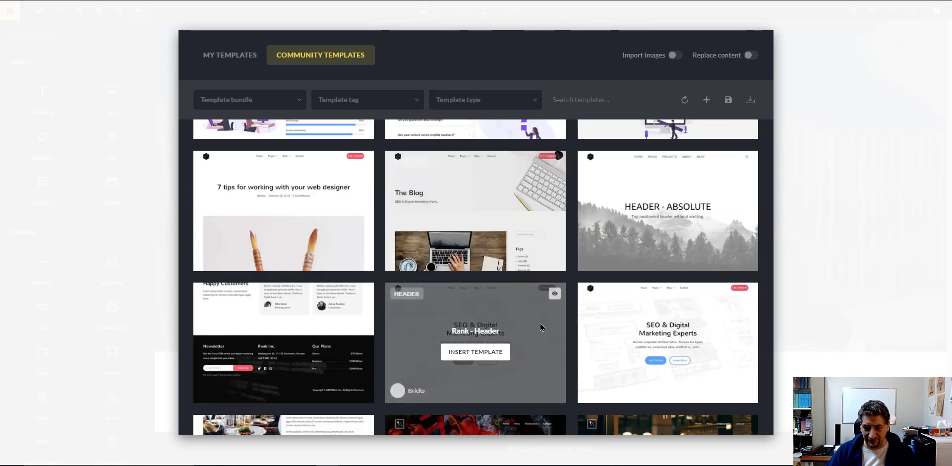
scroll(540, 327, down, 15)
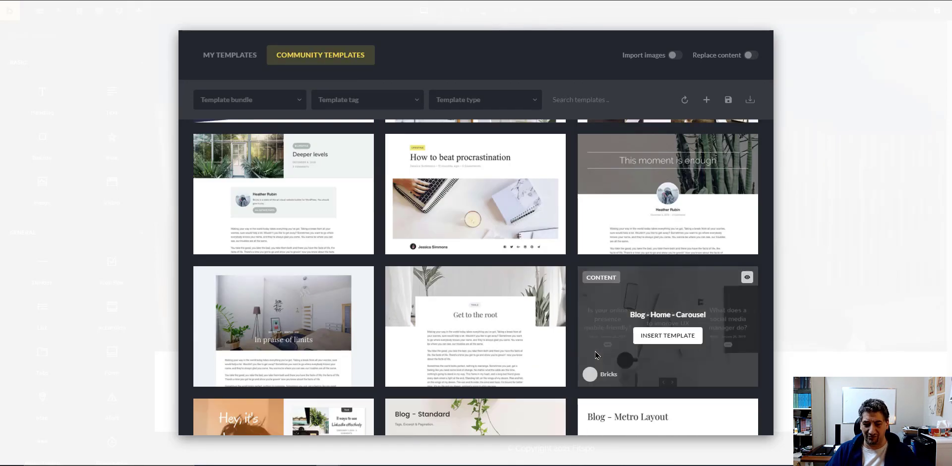
scroll(596, 354, down, 5)
scroll(586, 357, down, 20)
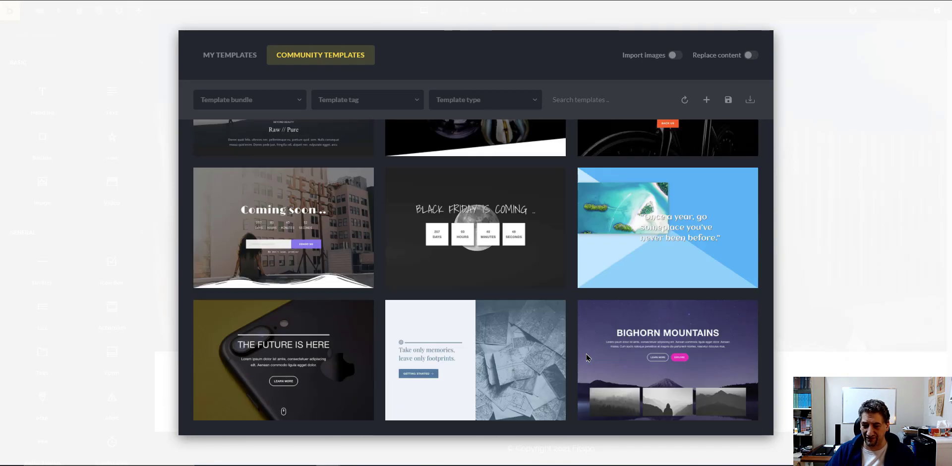
scroll(586, 357, up, 20)
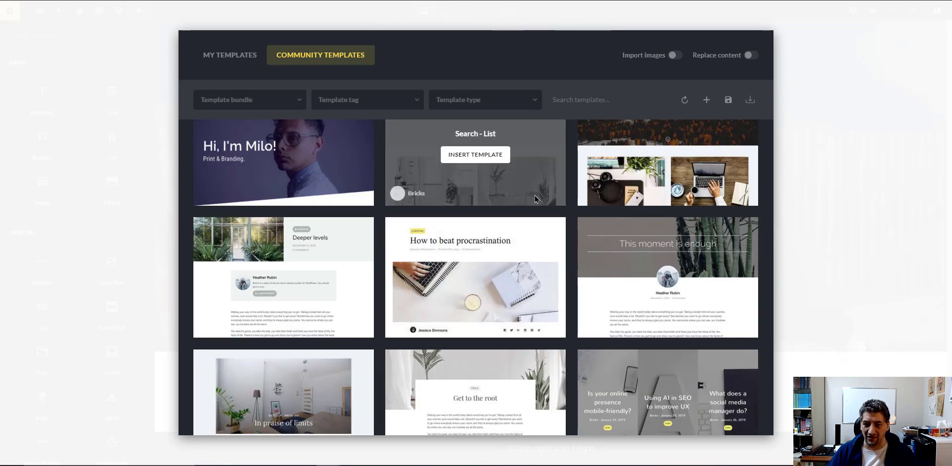
scroll(535, 199, up, 15)
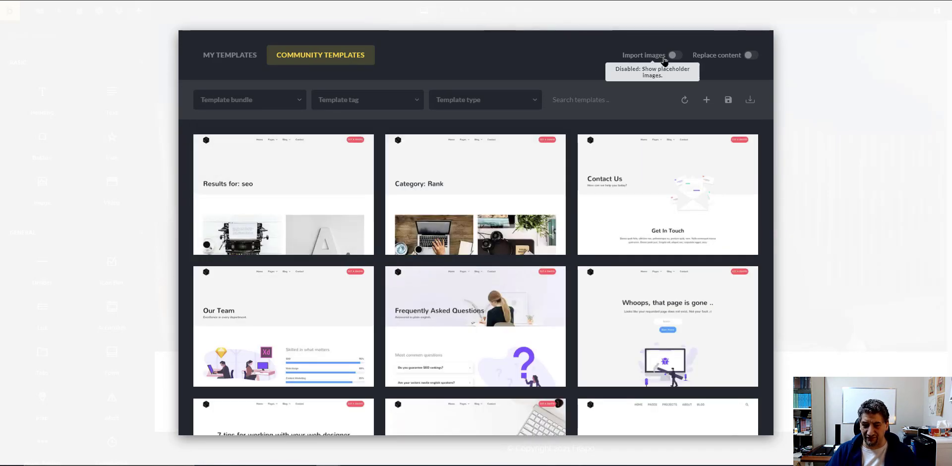
- Switch Import images and Replace content on and off again, return to My Templates, and close the template library
click(674, 55)
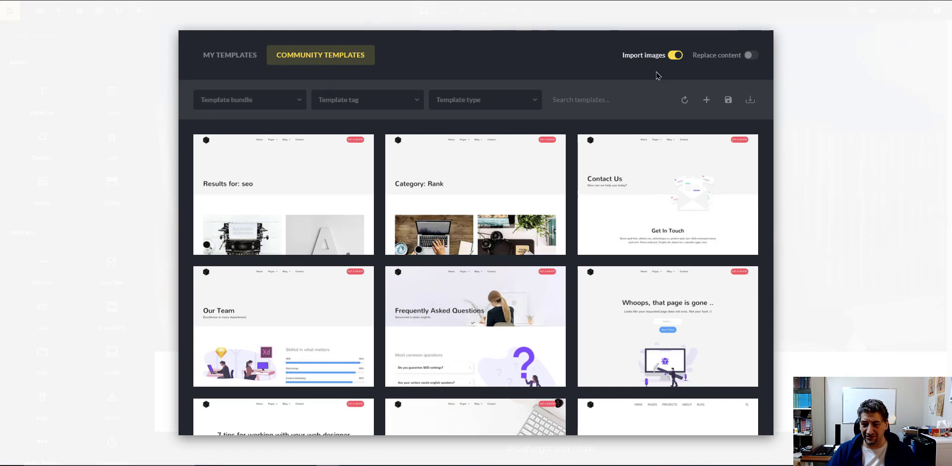
click(748, 56)
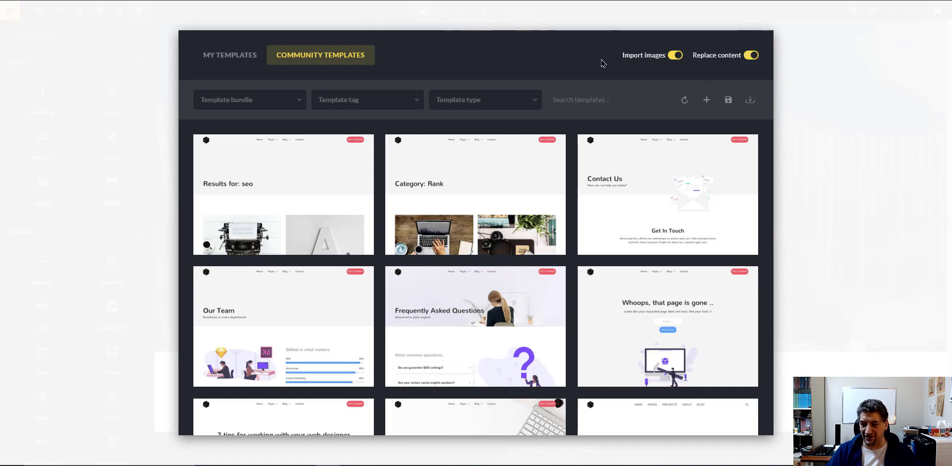
click(750, 55)
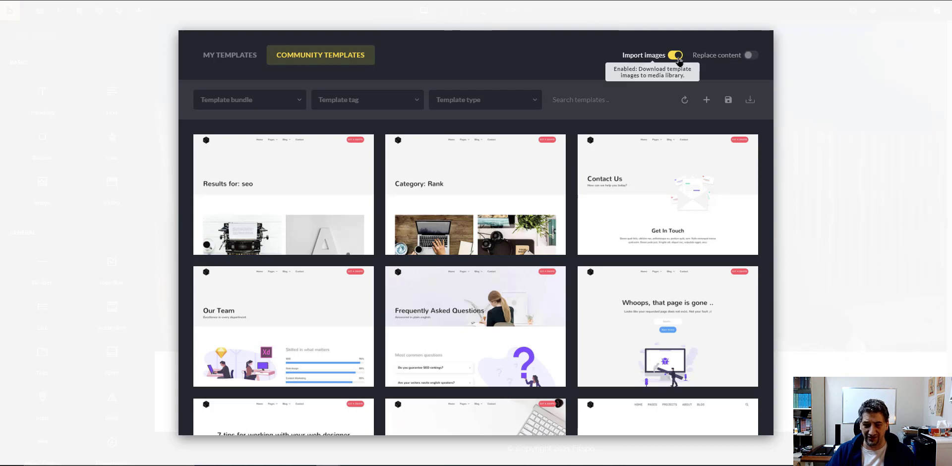
click(675, 56)
click(233, 56)
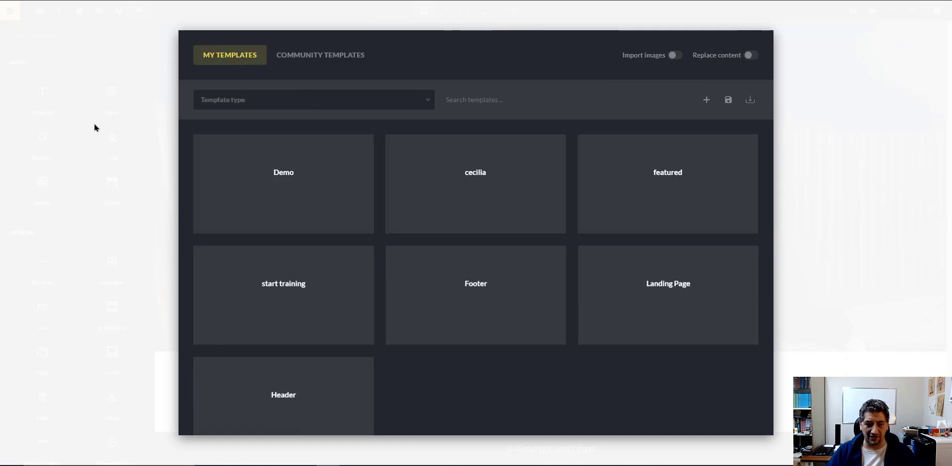
click(851, 86)
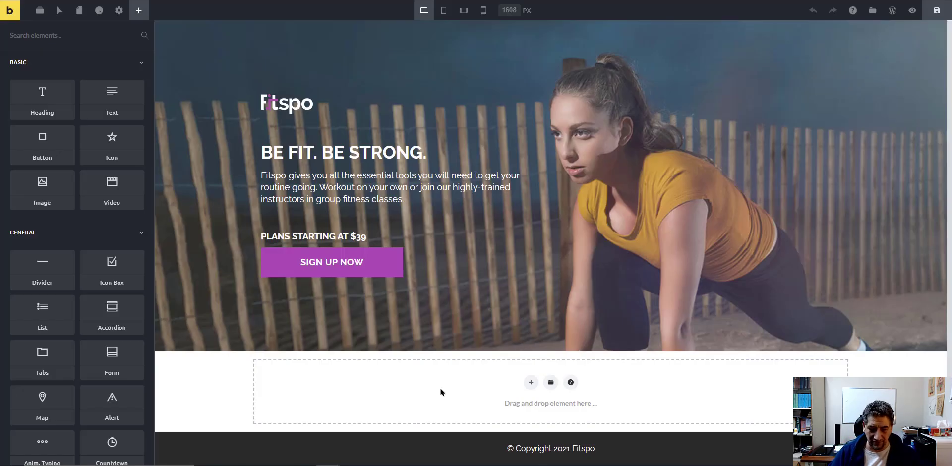
- Add a section with a Heading element to the empty content area, and set the heading's tag to Heading 2 (H2)
click(531, 383)
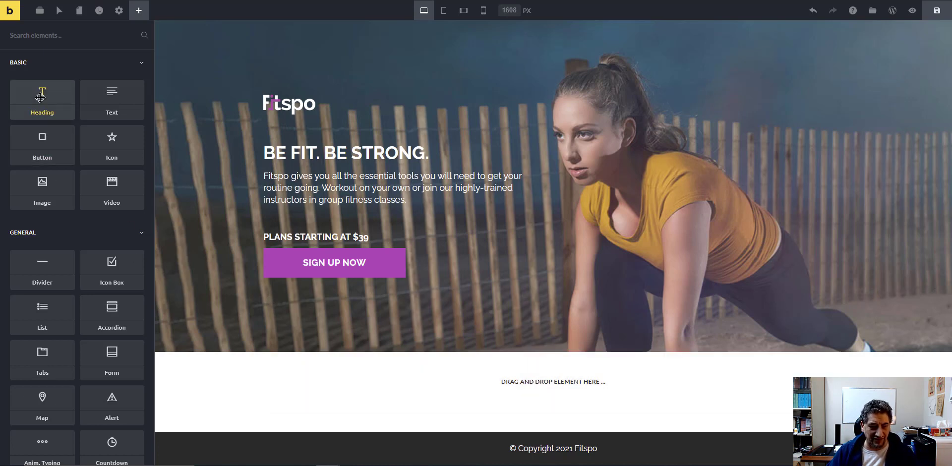
drag(40, 97, 536, 387)
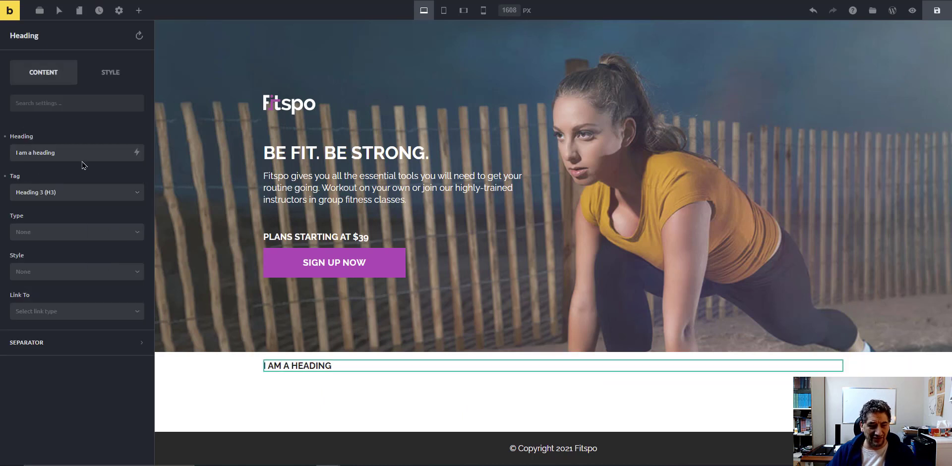
triple_click(70, 153)
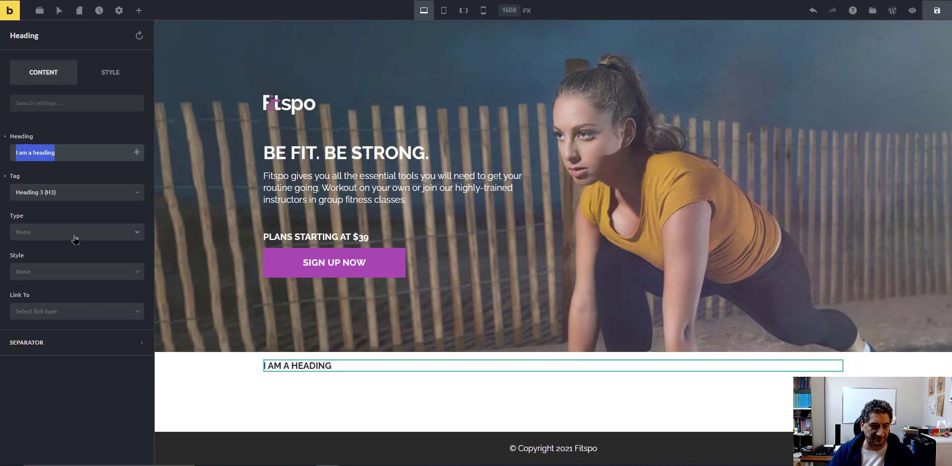
click(64, 195)
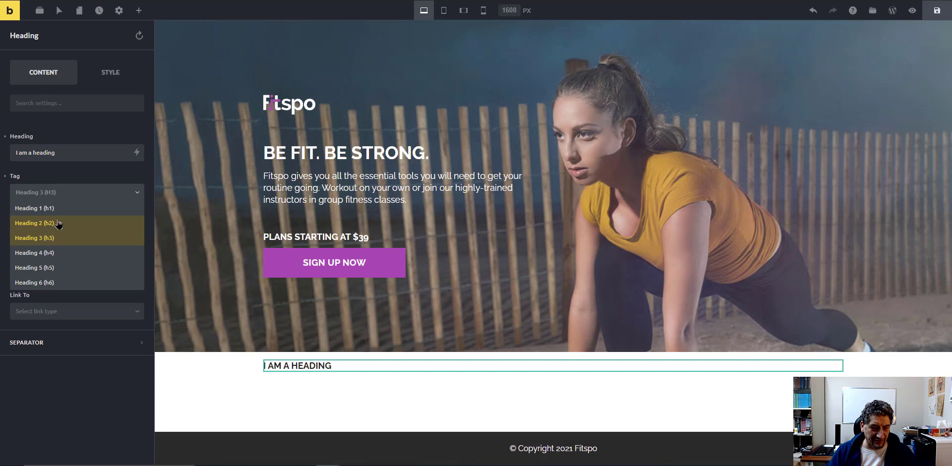
click(59, 223)
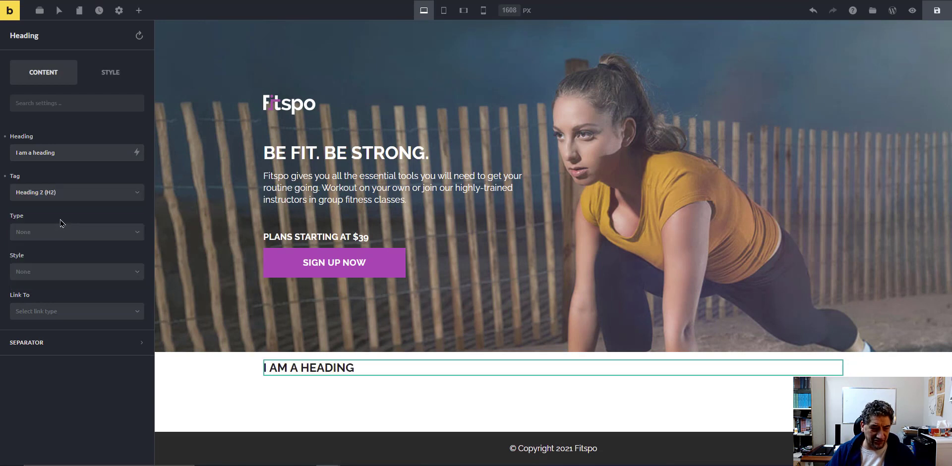
click(64, 238)
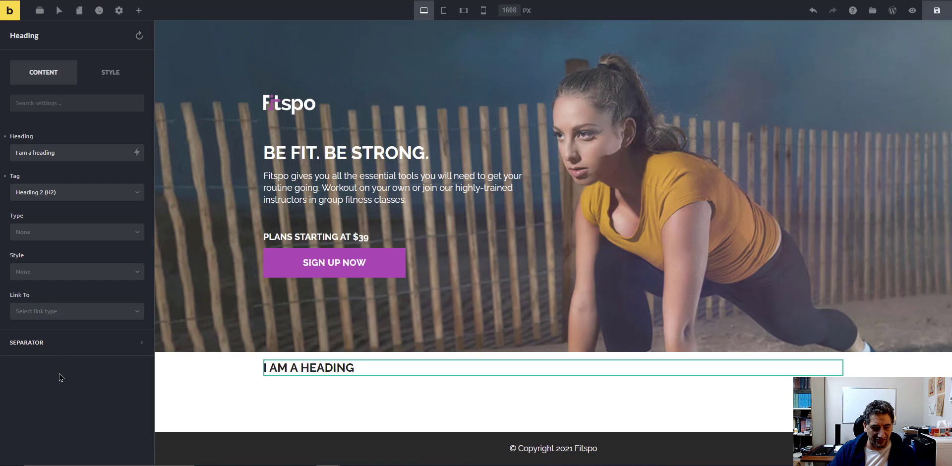
- Link the heading to the internal post/page Sample Page
click(41, 273)
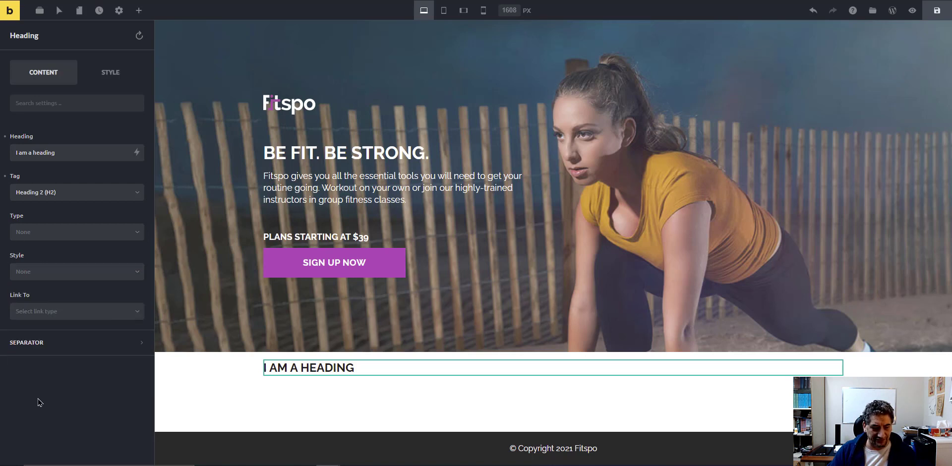
click(63, 313)
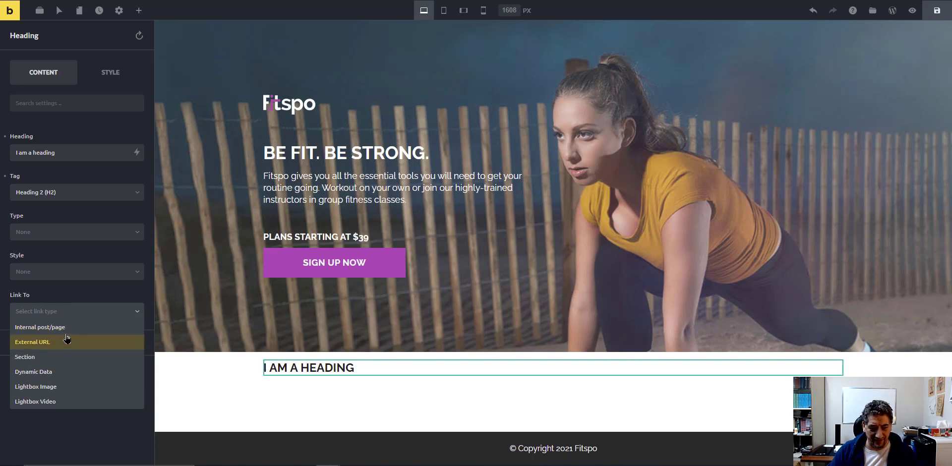
click(67, 328)
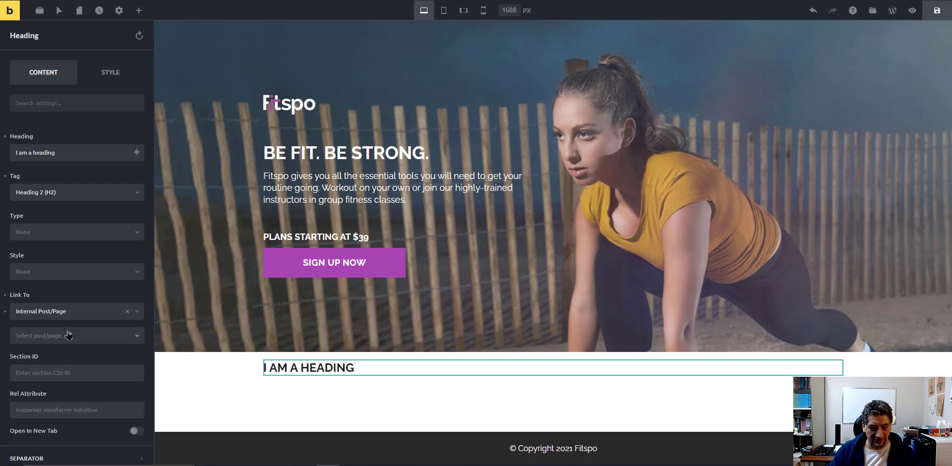
click(68, 341)
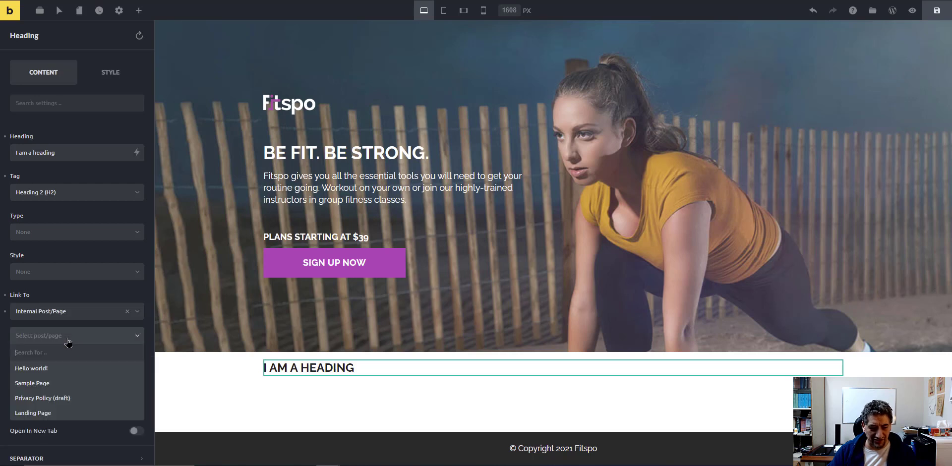
click(73, 387)
scroll(99, 278, down, 1)
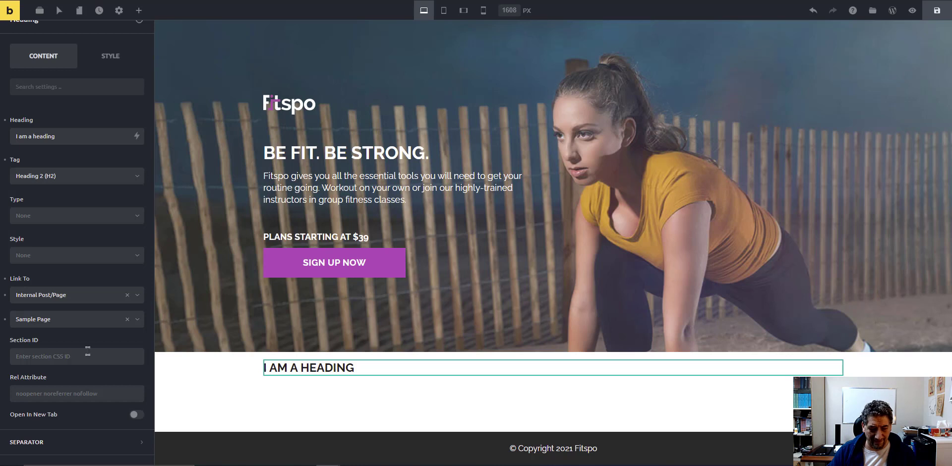
scroll(87, 352, up, 1)
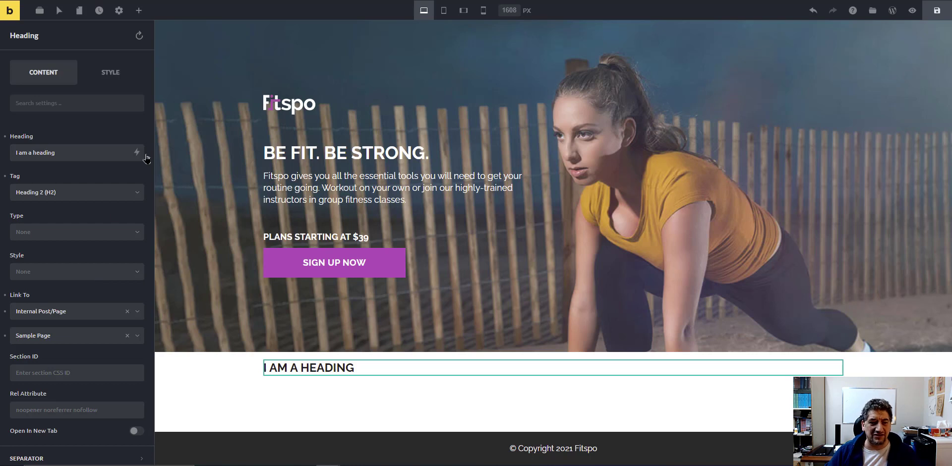
- Return to the element list and preview the page in tablet portrait, mobile landscape and mobile portrait, ending back on desktop
click(139, 10)
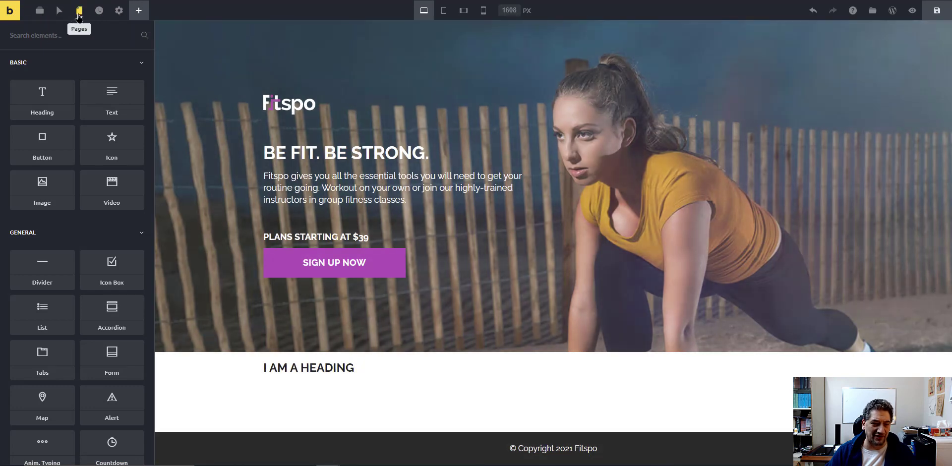
click(6, 15)
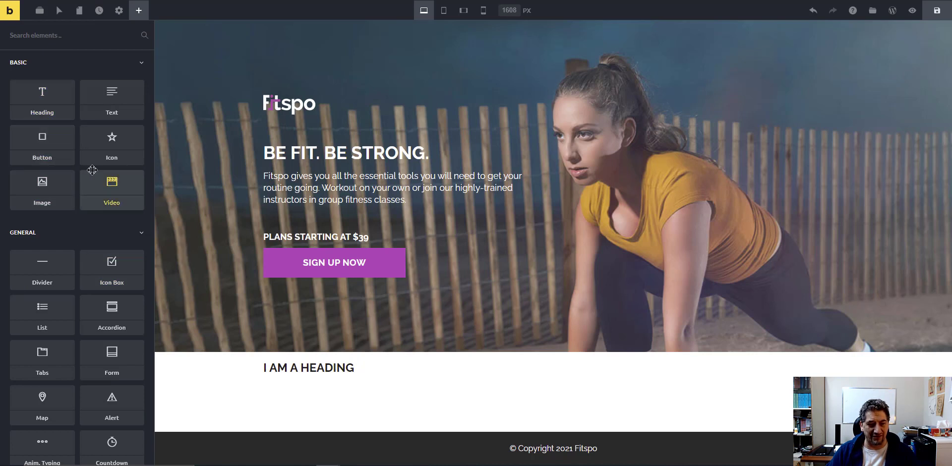
click(444, 10)
click(463, 10)
click(483, 11)
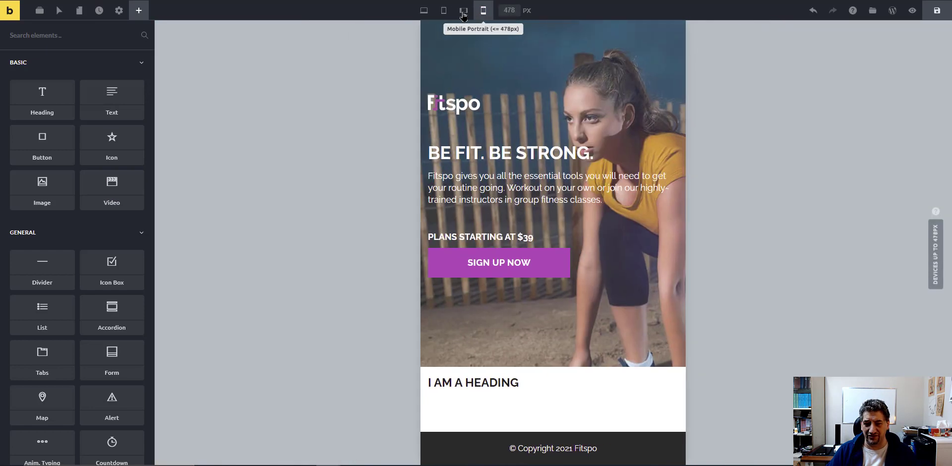
click(424, 12)
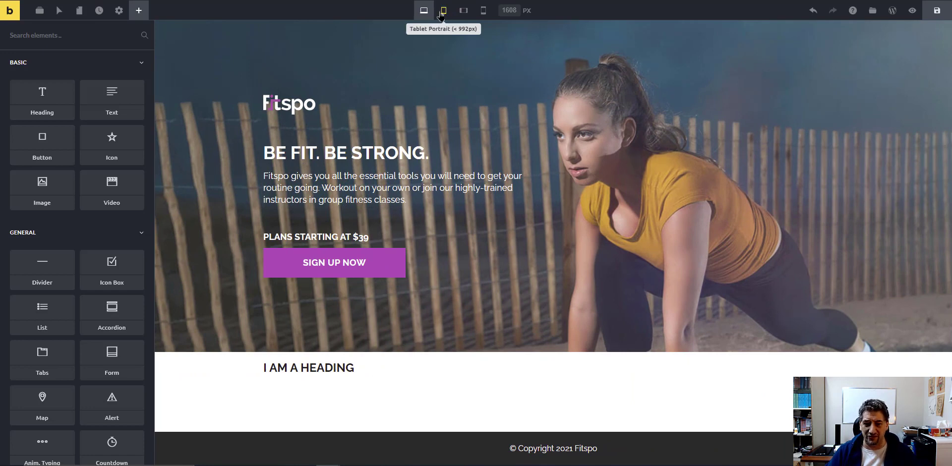
- Compare the page's tablet portrait and mobile landscape previews, check mobile portrait, and leave it to return to desktop
click(442, 12)
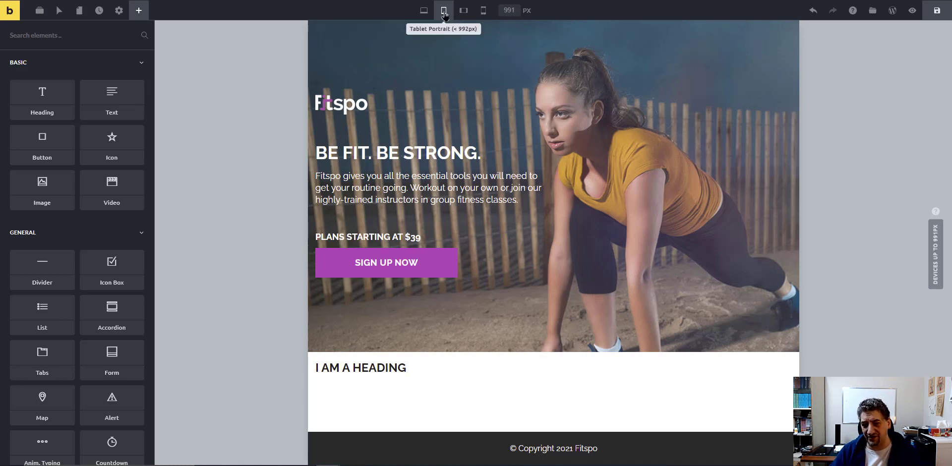
click(463, 12)
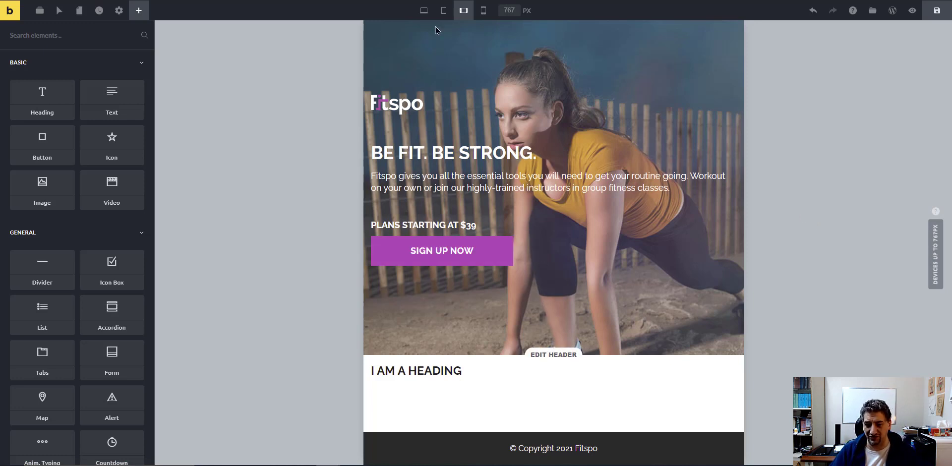
click(443, 10)
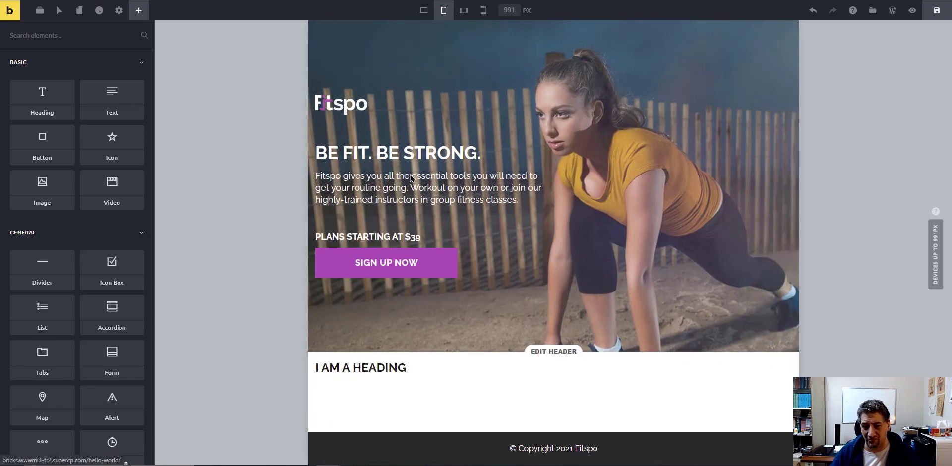
click(464, 11)
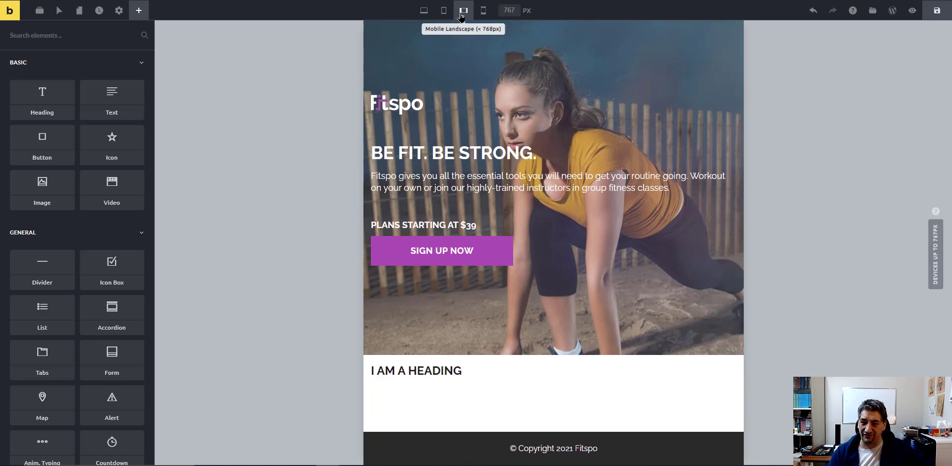
click(444, 12)
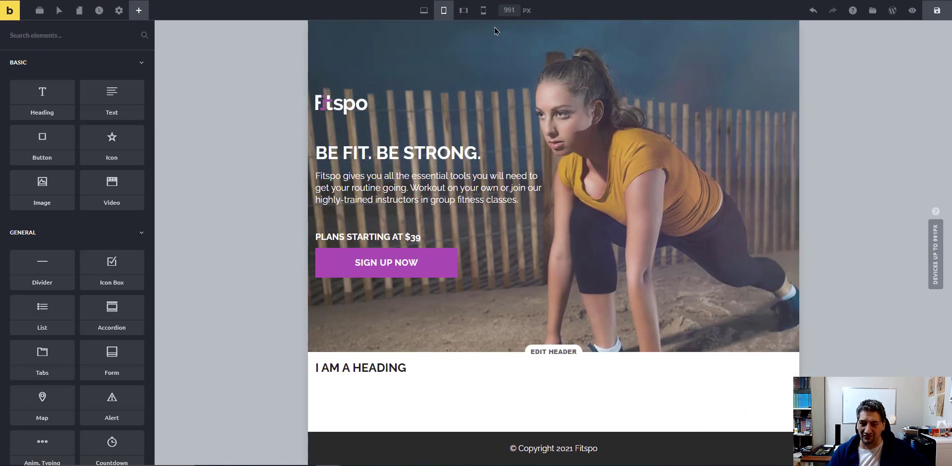
click(483, 11)
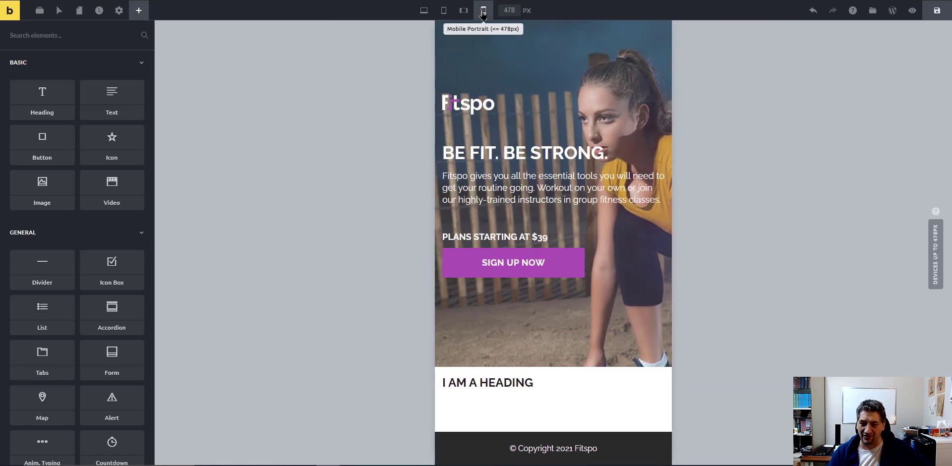
click(483, 12)
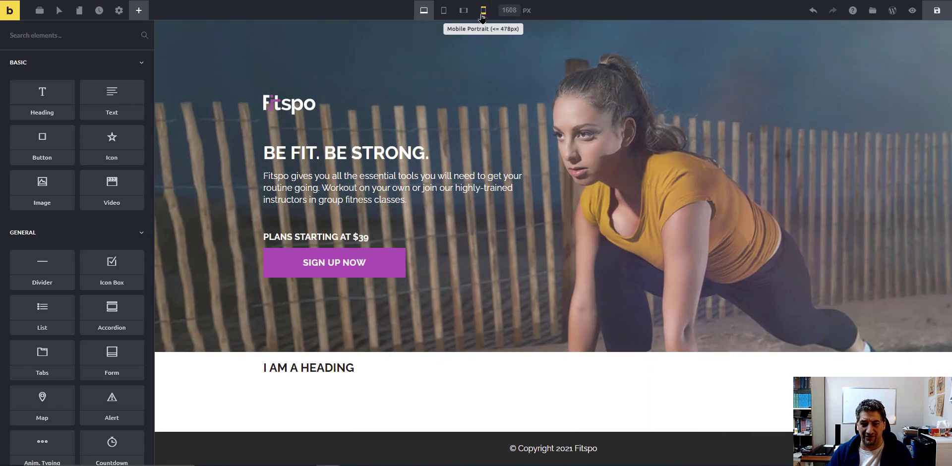
- Cycle the canvas through the responsive breakpoints, stopping on mobile landscape
key(ctrl+shift+m)
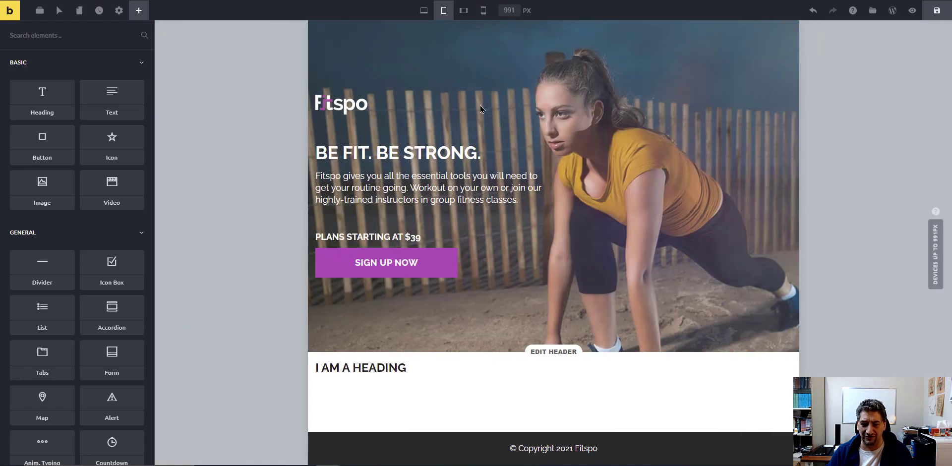
key(ctrl+shift+m)
key(ctrl+shift+m)
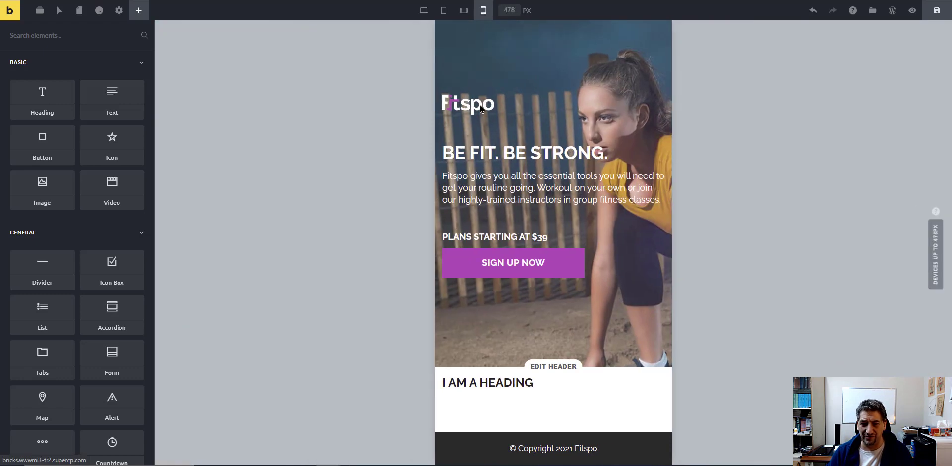
key(ctrl+shift+m)
key(ctrl+shift+m)
key(ctrl+shift+m)
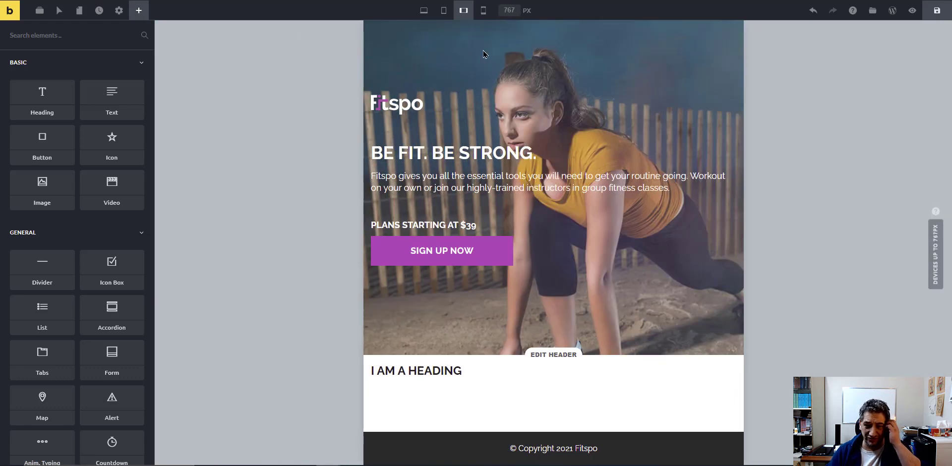
- Set the preview canvas width to 768 px, and switch back to the desktop preview
click(510, 9)
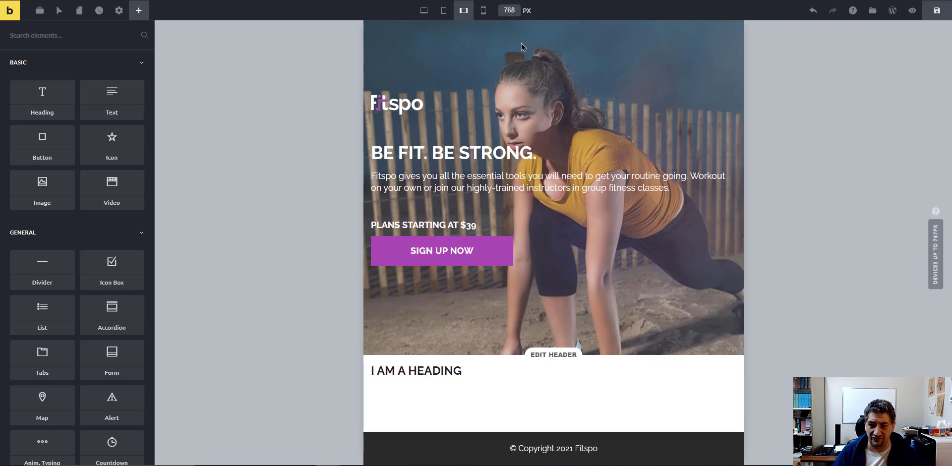
key(Return)
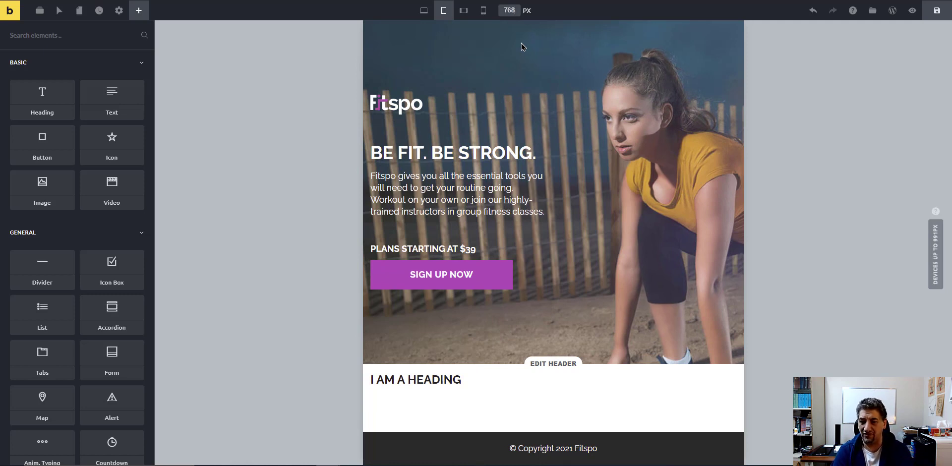
click(419, 15)
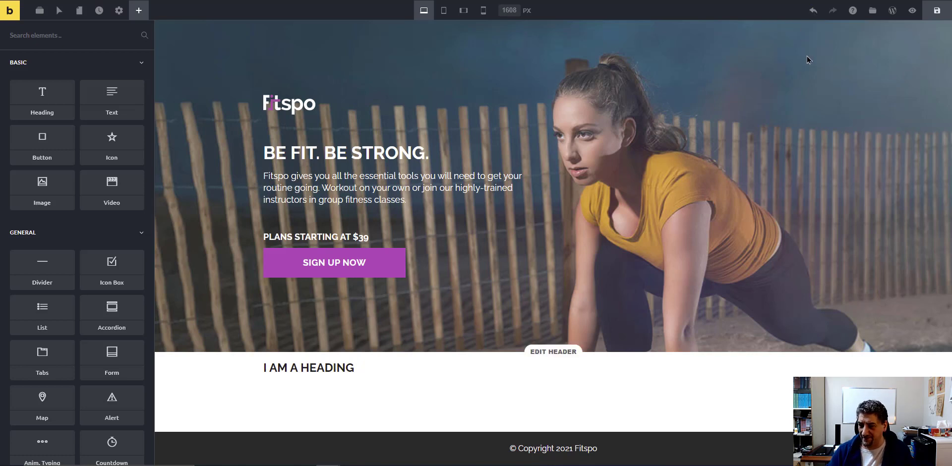
- Filter the template library by Header and by Section, compare the Section templates in Community Templates, and return to My Templates
click(872, 12)
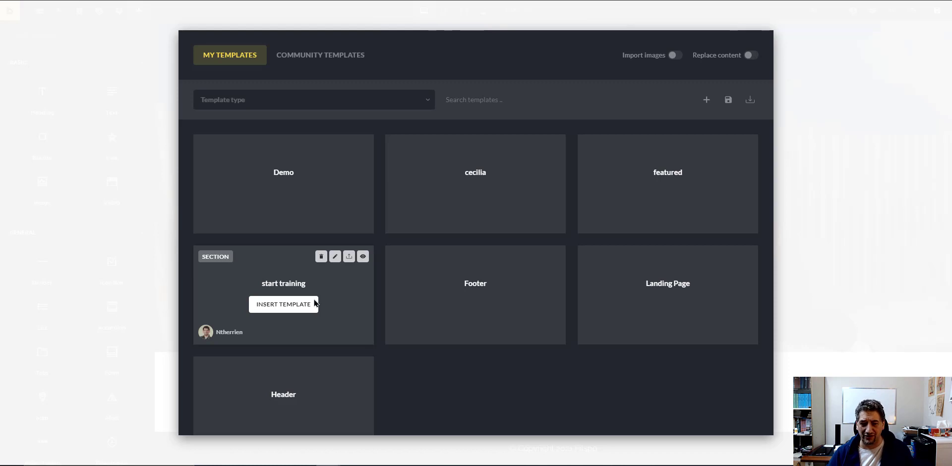
click(329, 100)
click(293, 120)
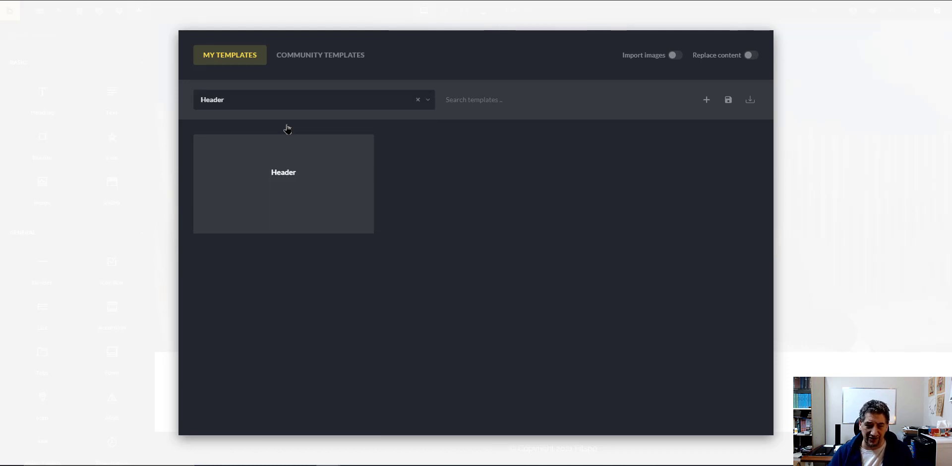
click(365, 99)
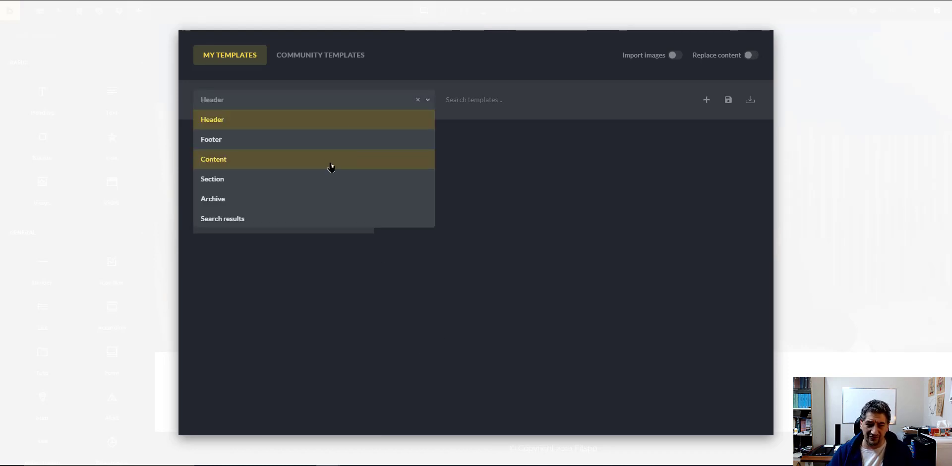
click(328, 181)
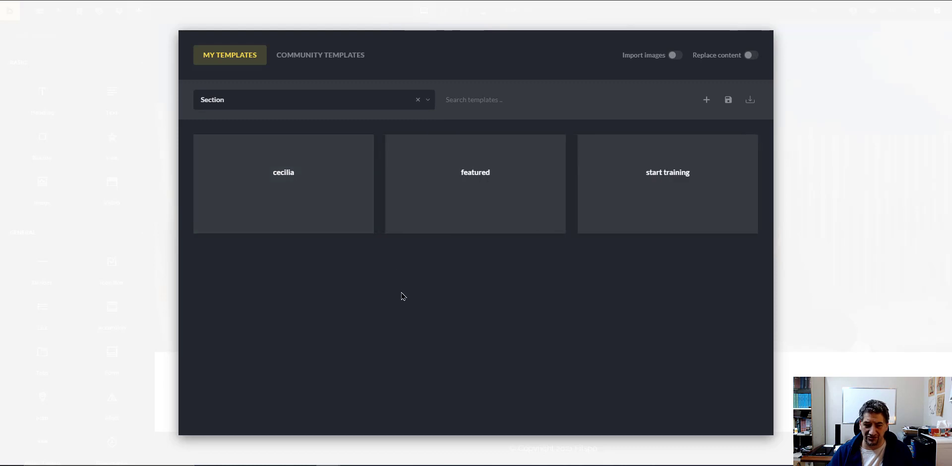
click(341, 65)
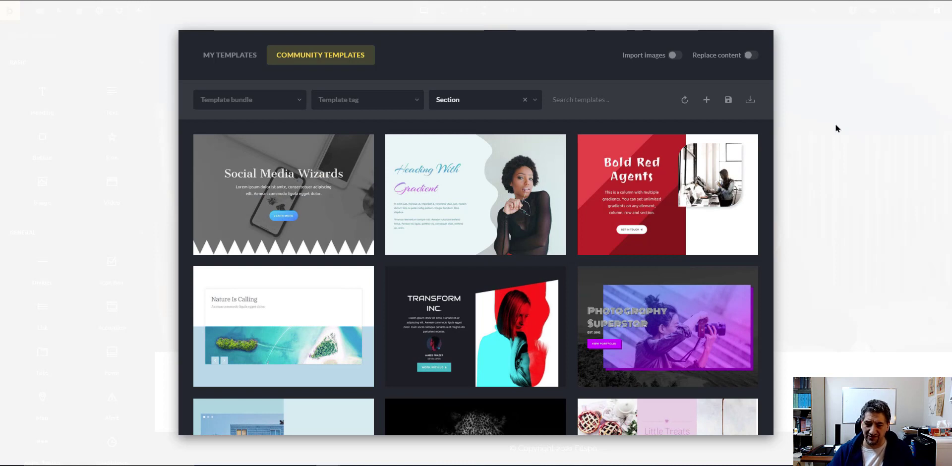
click(230, 55)
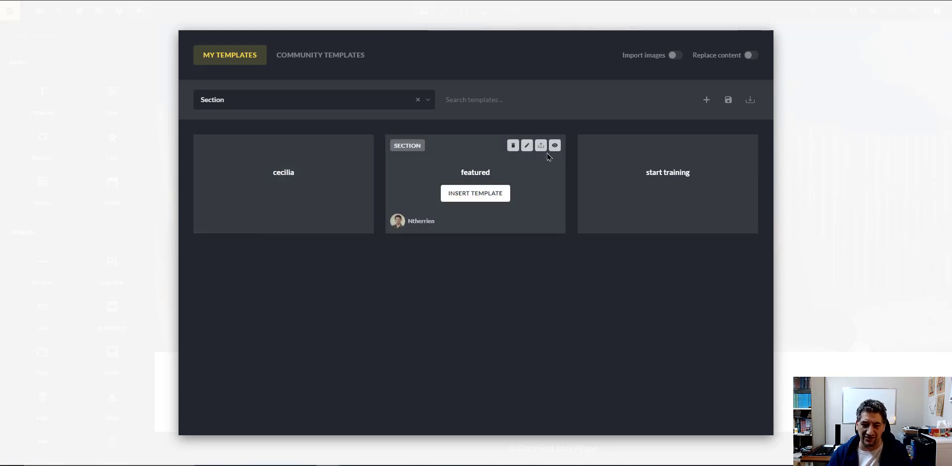
- Open the featured section template for editing and look through its layout
click(527, 146)
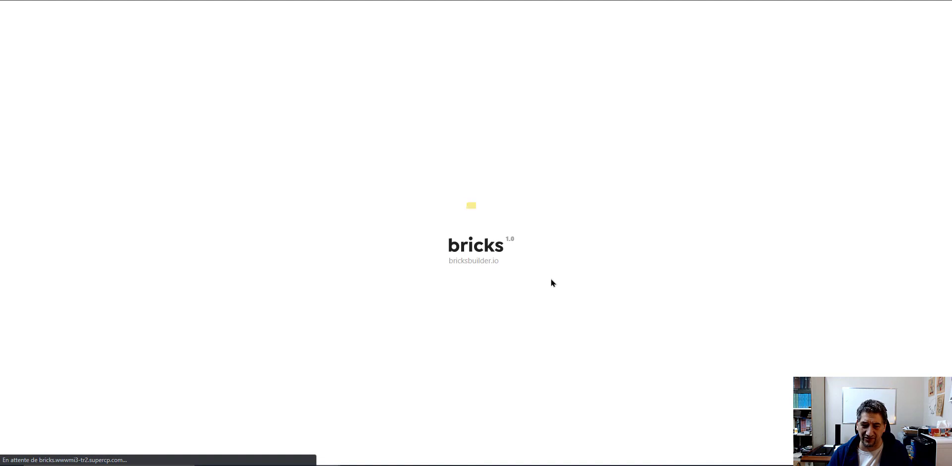
scroll(550, 278, down, 6)
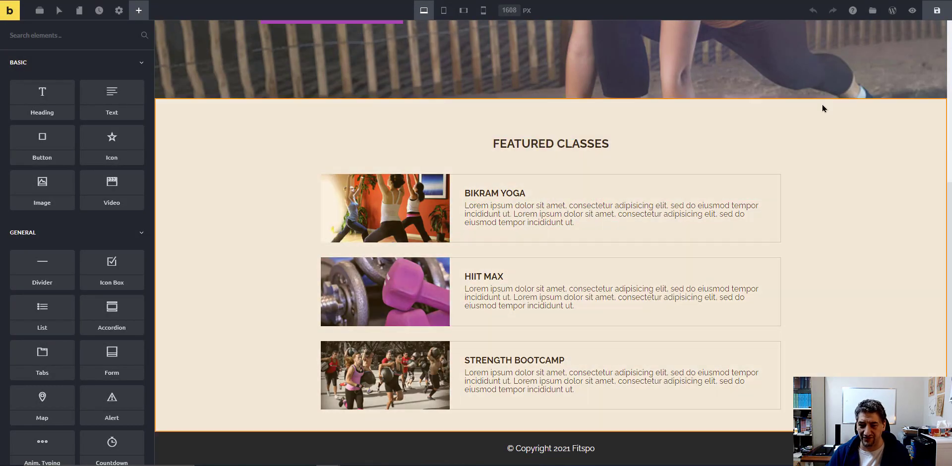
scroll(832, 89, up, 2)
- Open the Header template from My Templates for editing
click(871, 11)
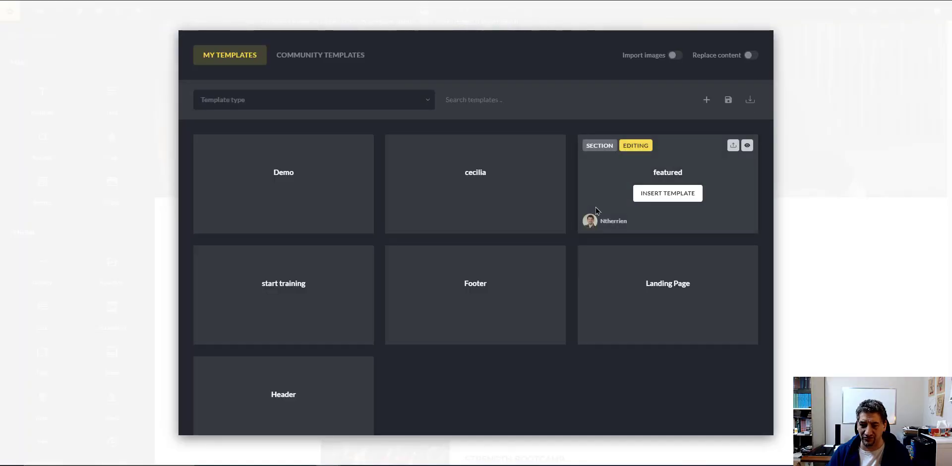
mouse_move(289, 402)
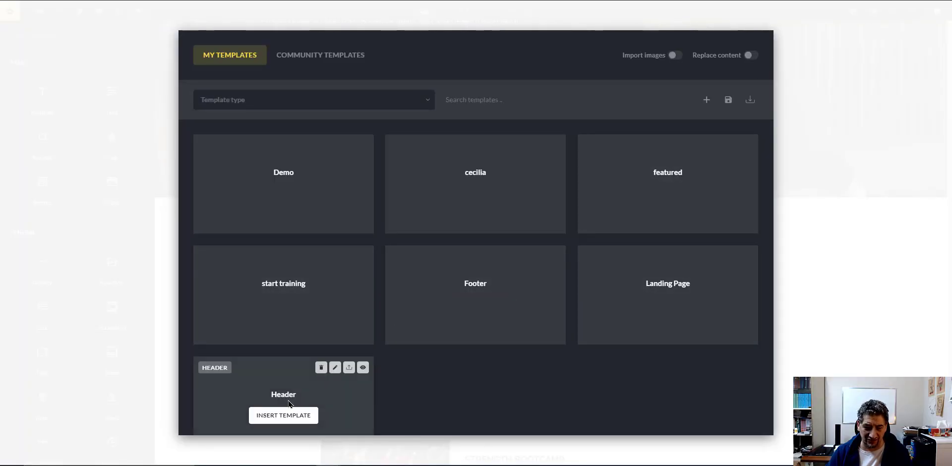
mouse_move(366, 276)
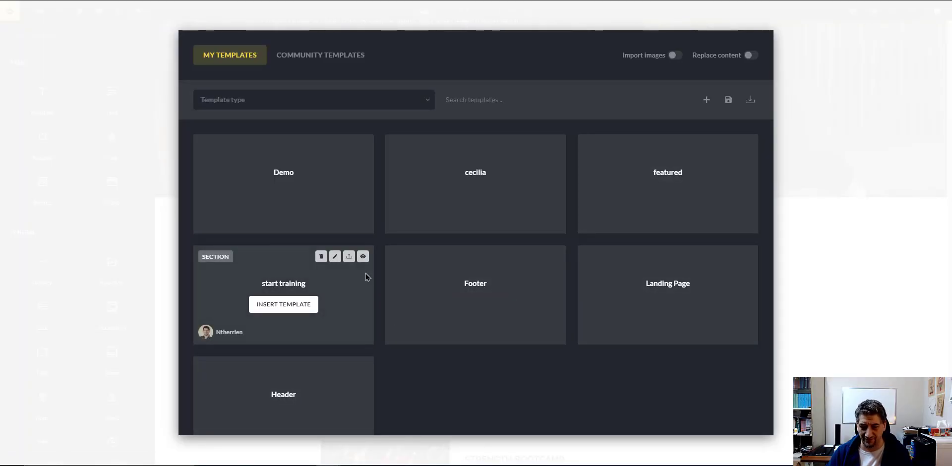
scroll(356, 335, down, 1)
mouse_move(348, 331)
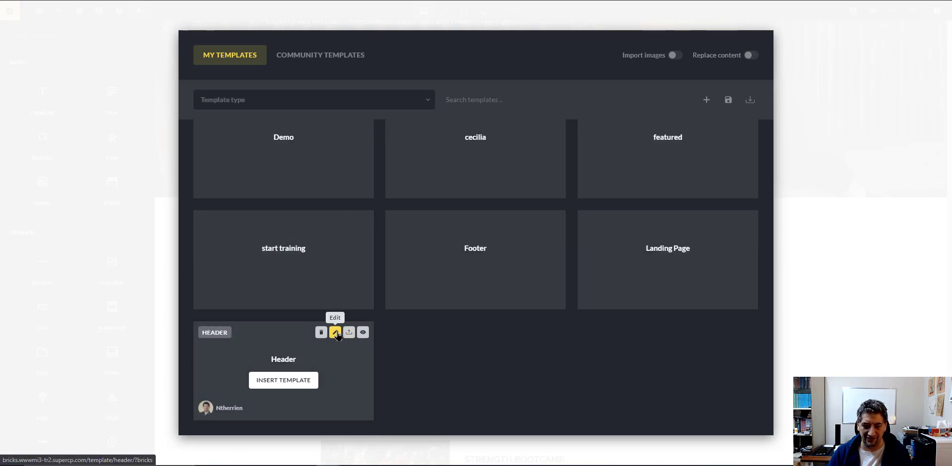
click(336, 333)
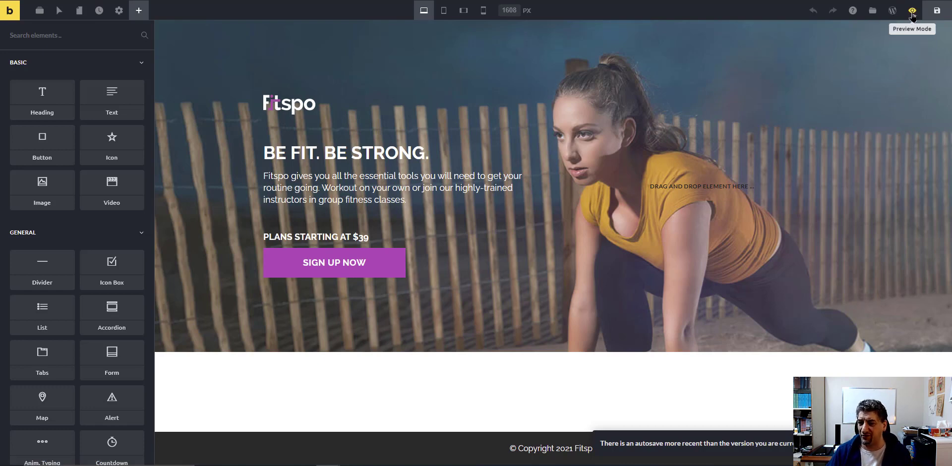
- Preview the header template without the builder panels, view it on the frontend, and return to the builder
click(912, 11)
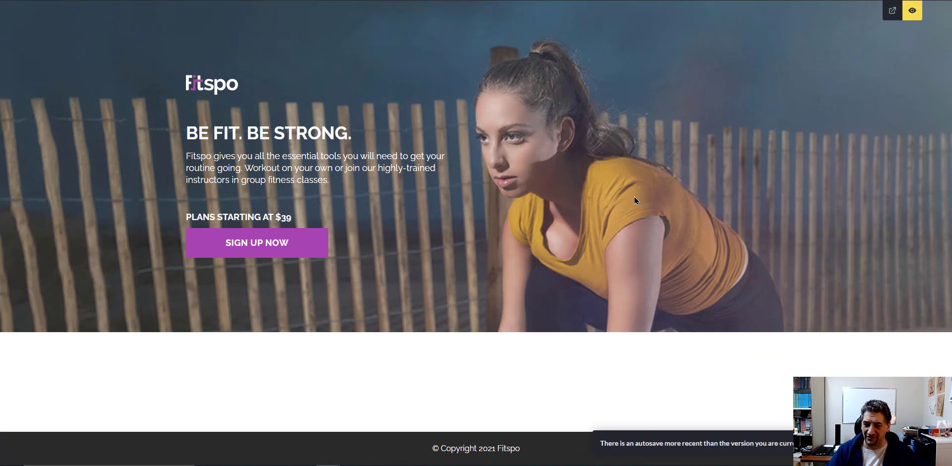
click(913, 11)
click(913, 12)
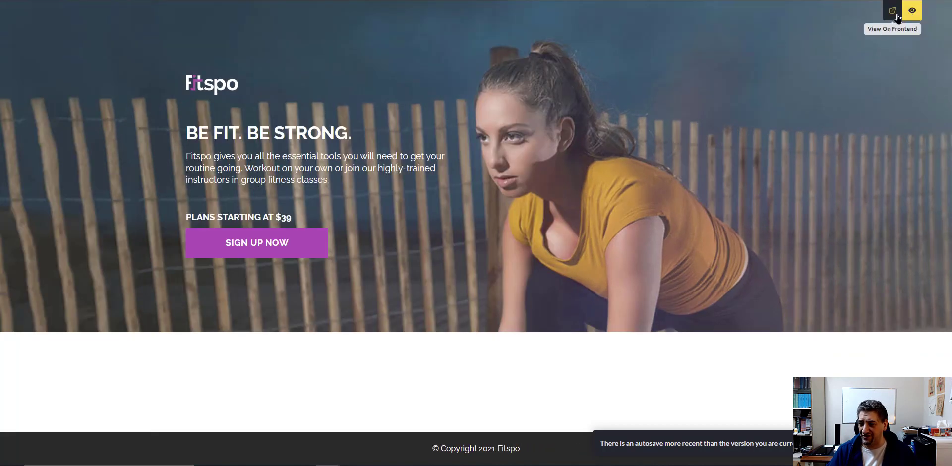
click(889, 15)
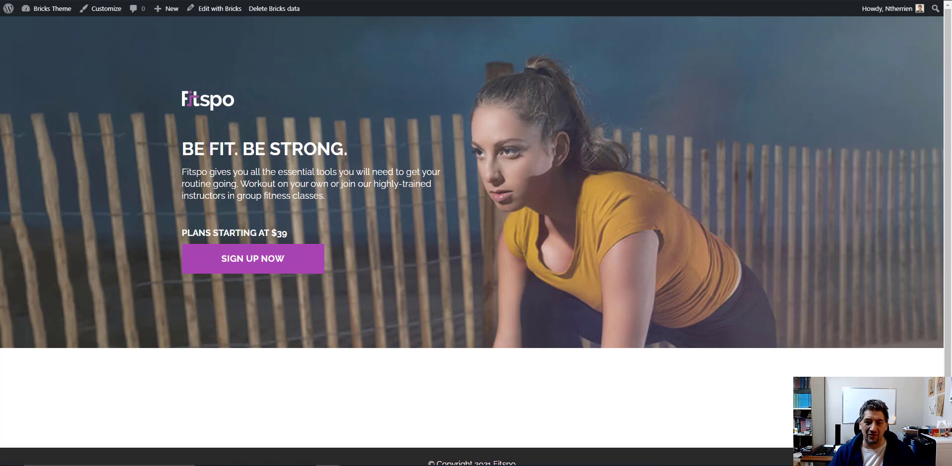
click(22, 1)
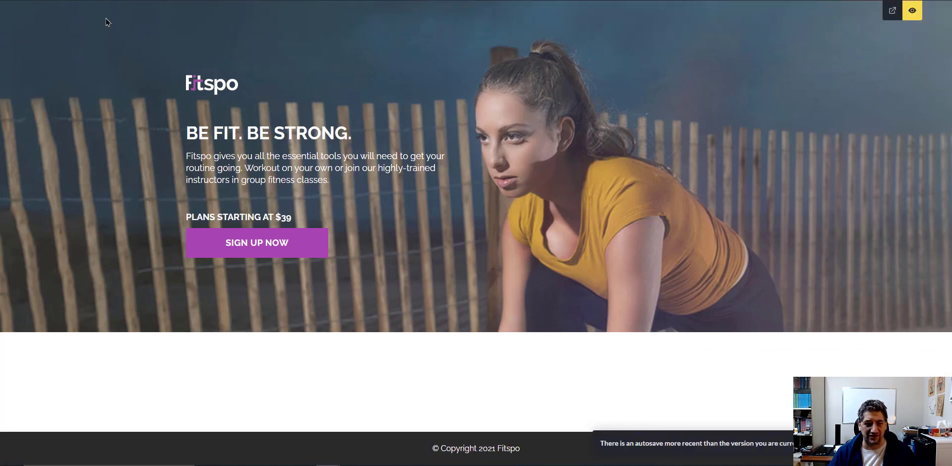
click(911, 10)
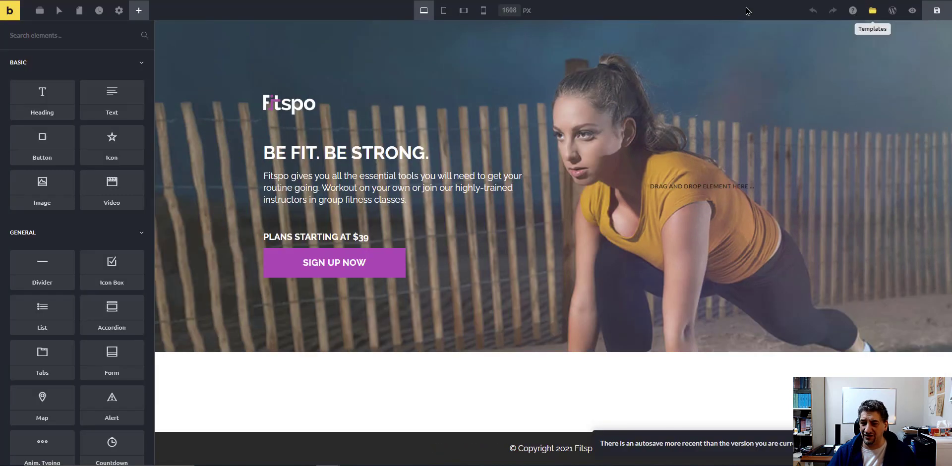
- Check the header template's live page once more, return to the builder and save the template
click(10, 15)
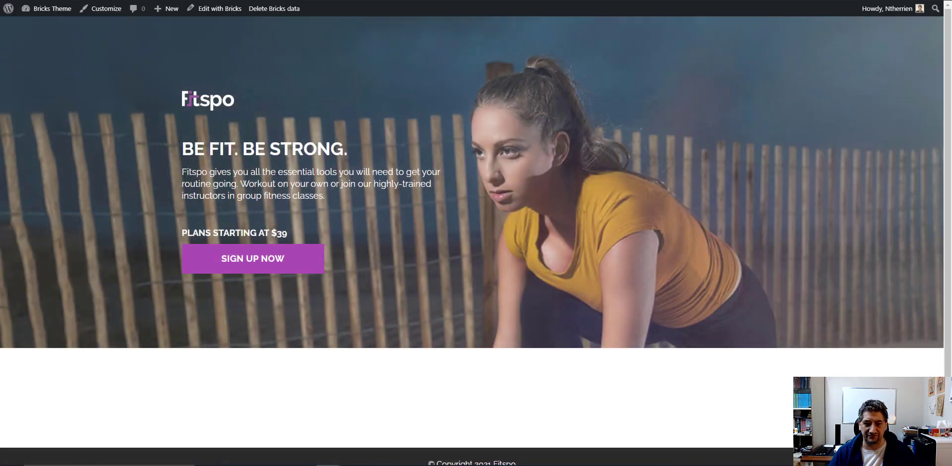
click(23, 1)
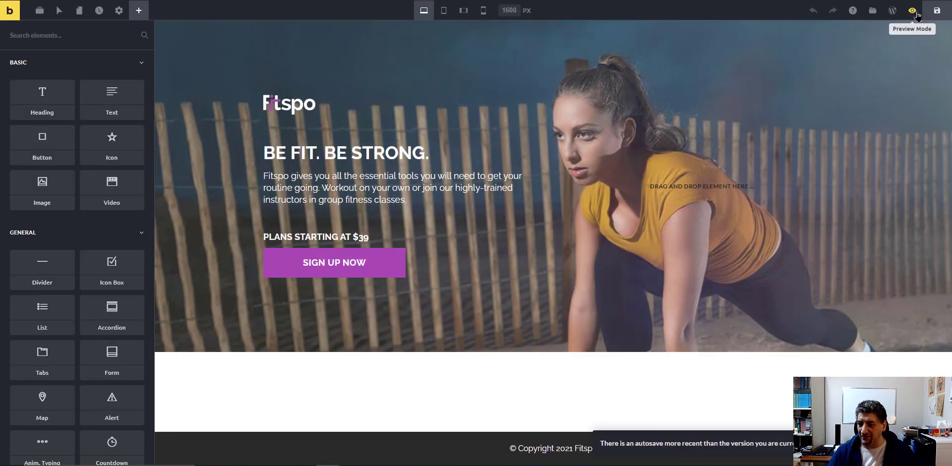
click(935, 14)
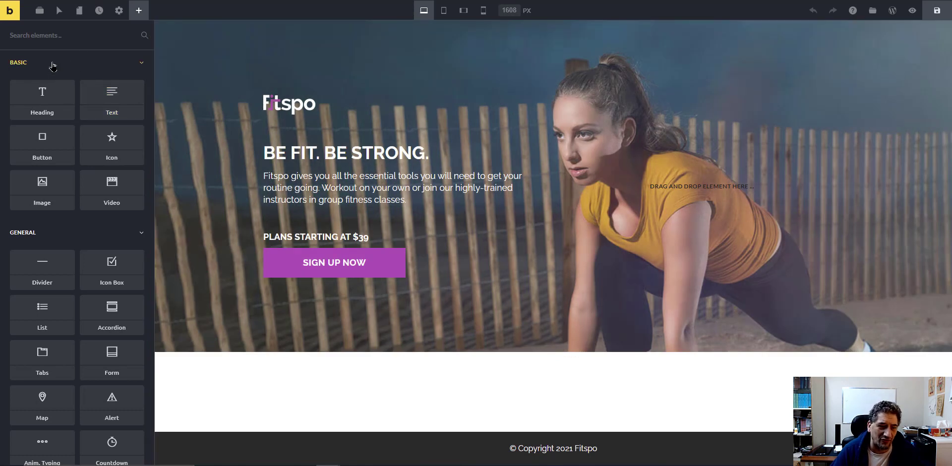
- Collapse the Basic element category, show the page structure, and dock its panel on the opposite side and back again
click(106, 66)
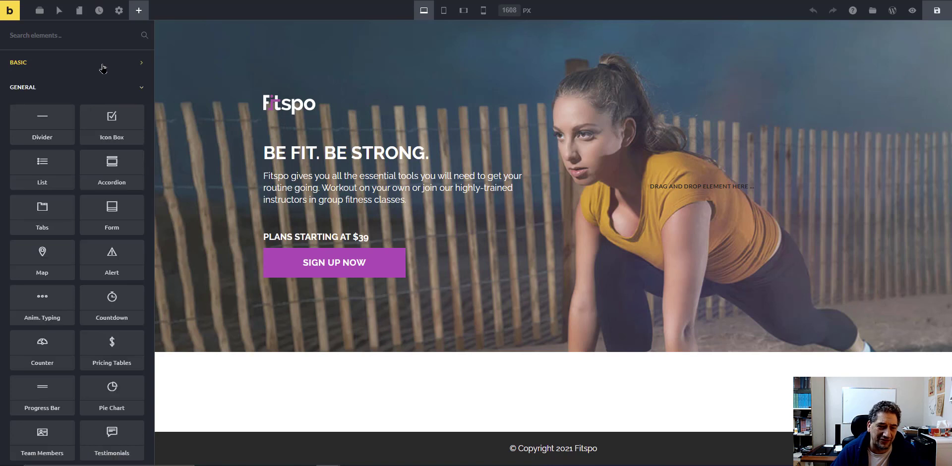
click(43, 16)
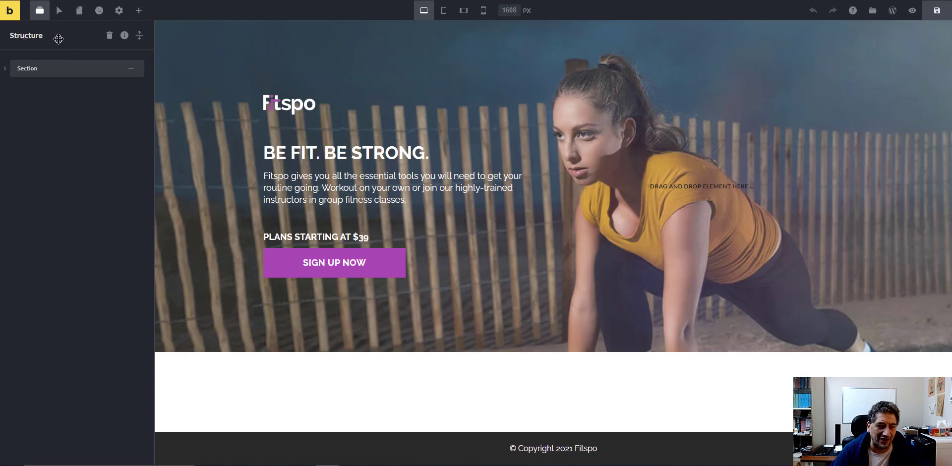
drag(23, 39, 912, 99)
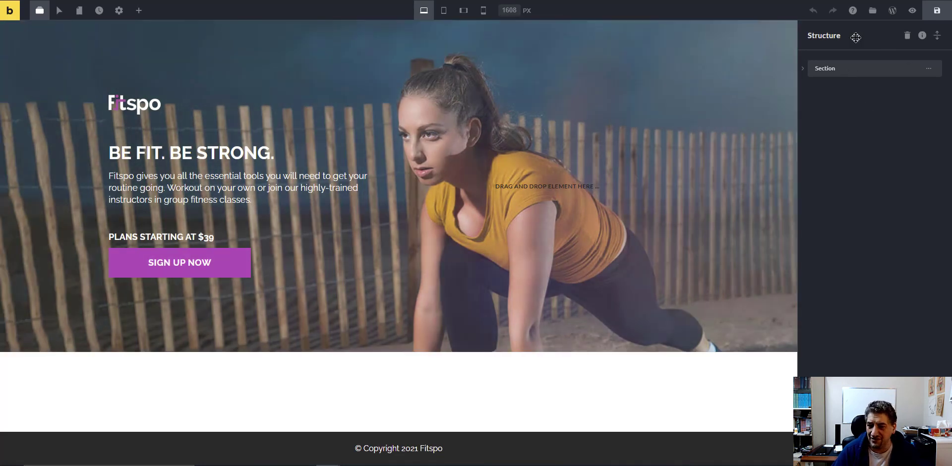
drag(853, 35, 6, 115)
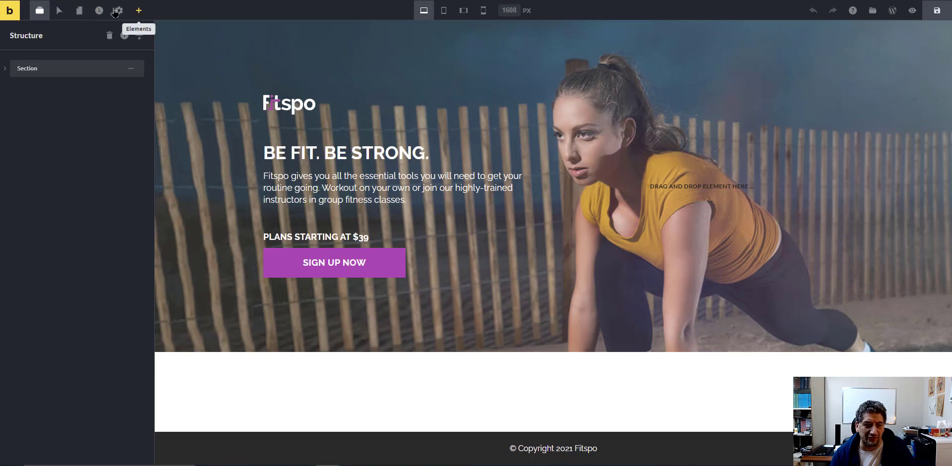
- Browse the available elements from Basic through WordPress, and pin the Audio element
click(139, 10)
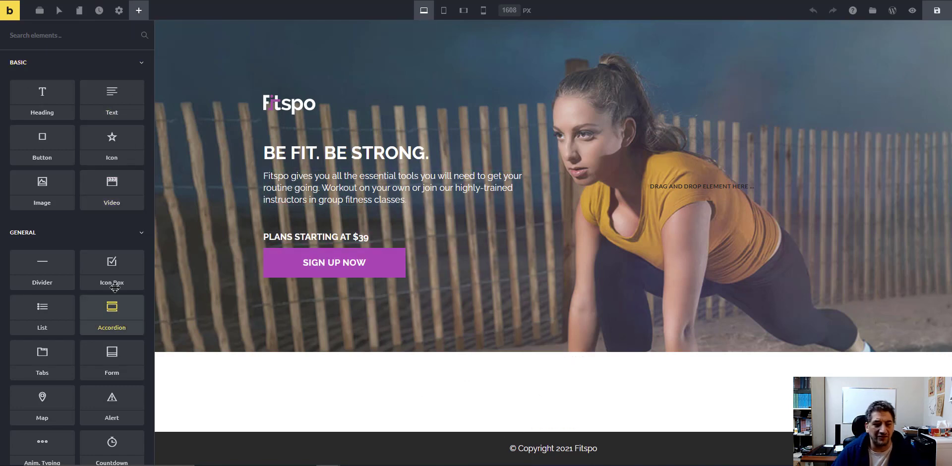
scroll(70, 235, down, 1)
scroll(69, 235, down, 8)
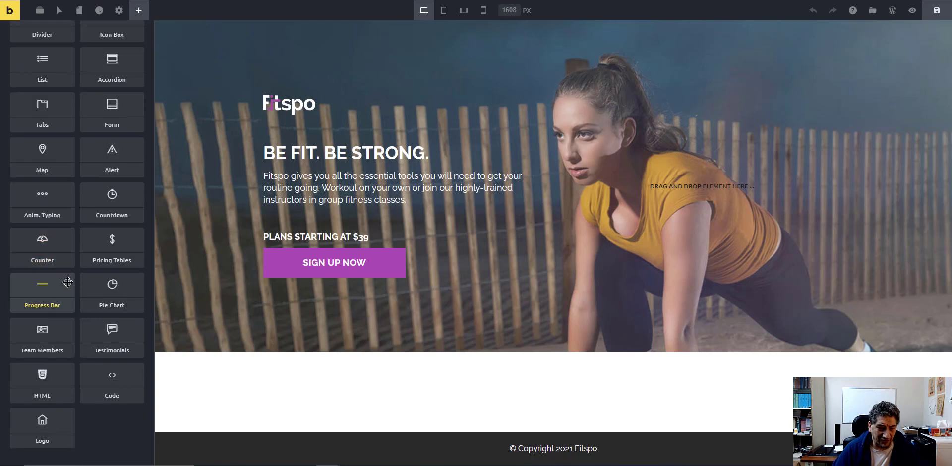
scroll(83, 254, up, 9)
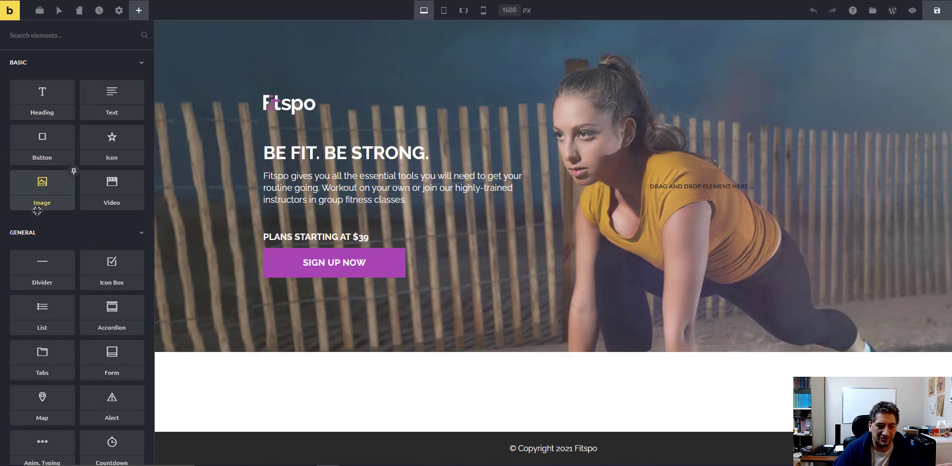
scroll(40, 217, down, 10)
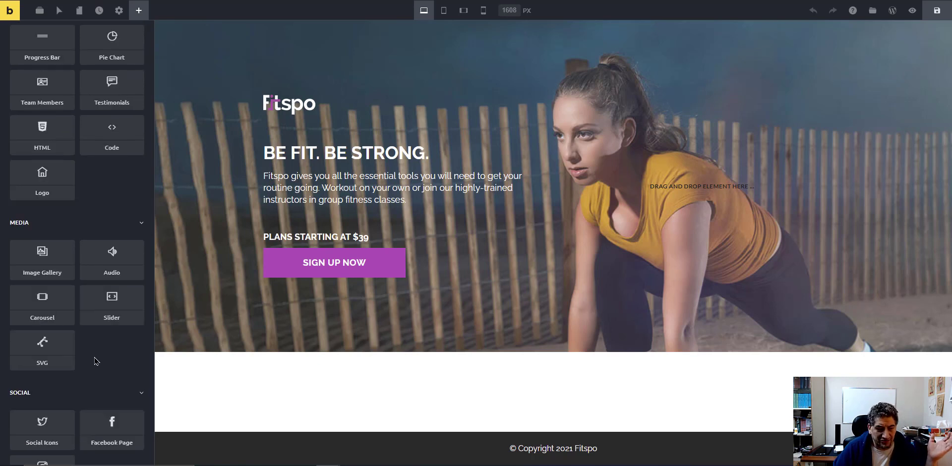
scroll(94, 356, down, 1)
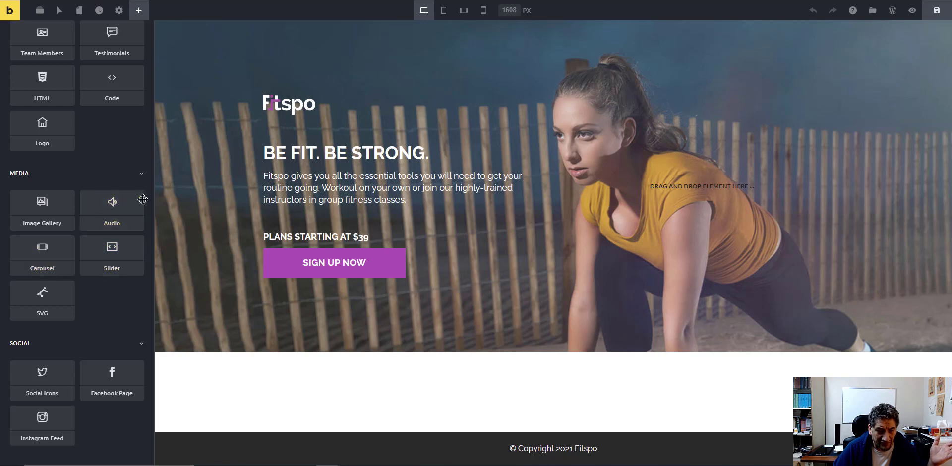
scroll(82, 238, down, 3)
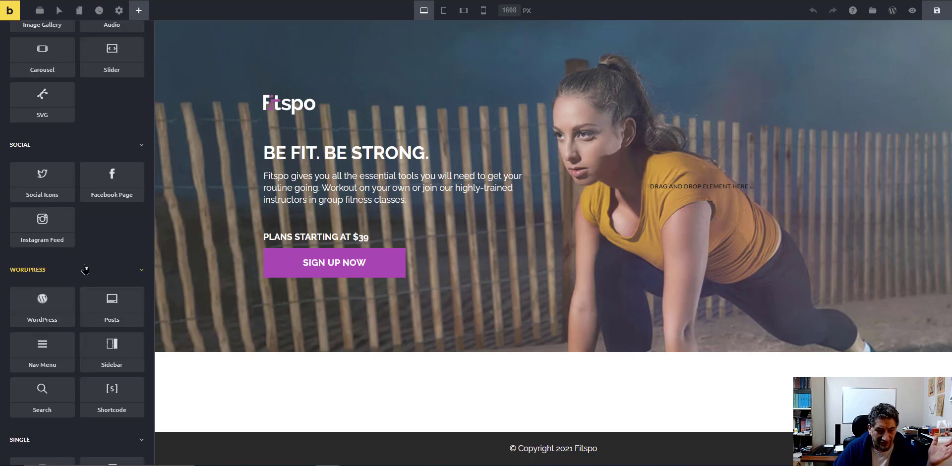
scroll(91, 265, up, 2)
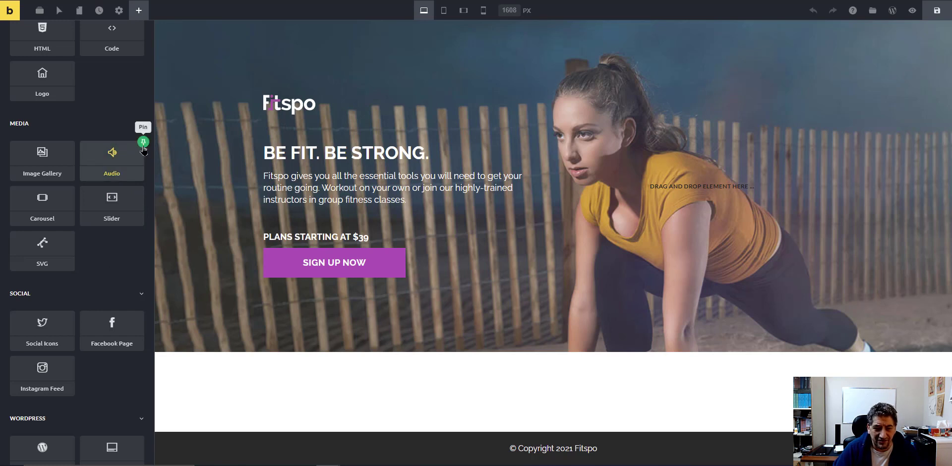
click(143, 145)
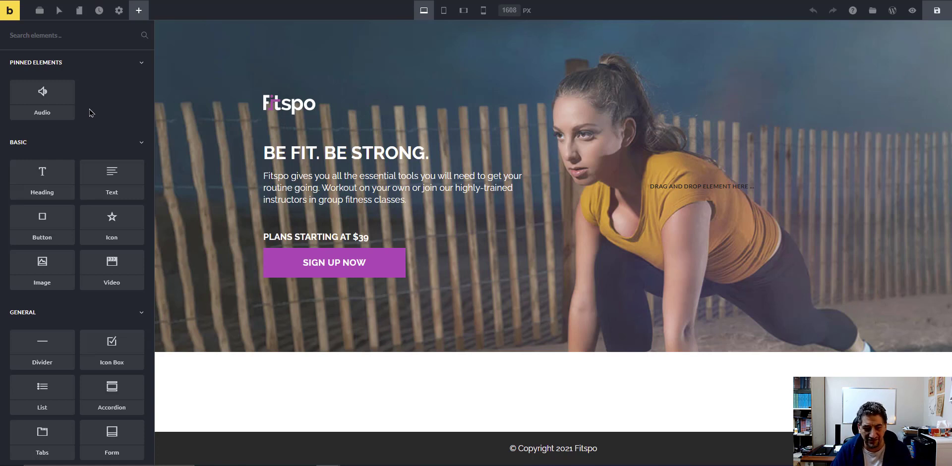
- Search the elements for "hea", clear the search, and unpin the Audio element
click(68, 34)
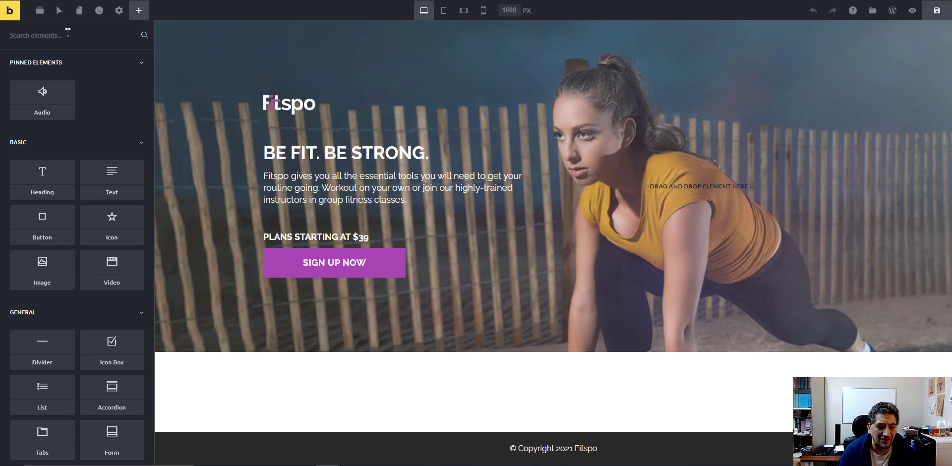
text(hea)
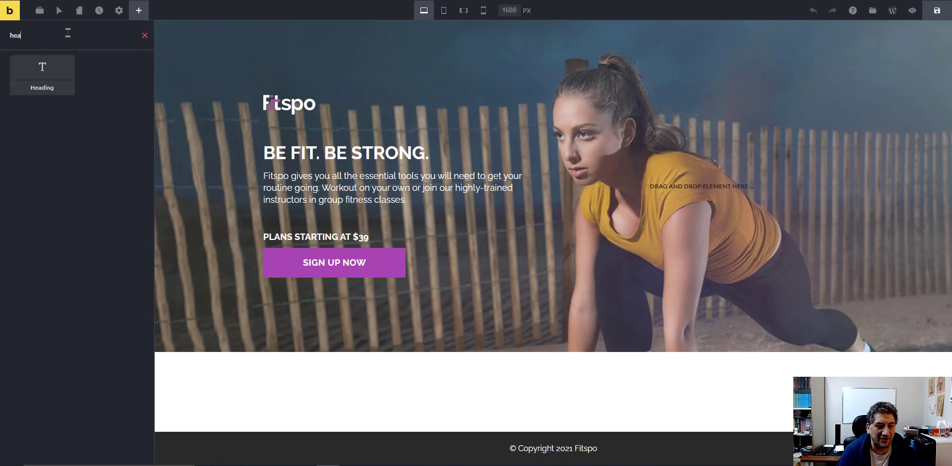
click(145, 35)
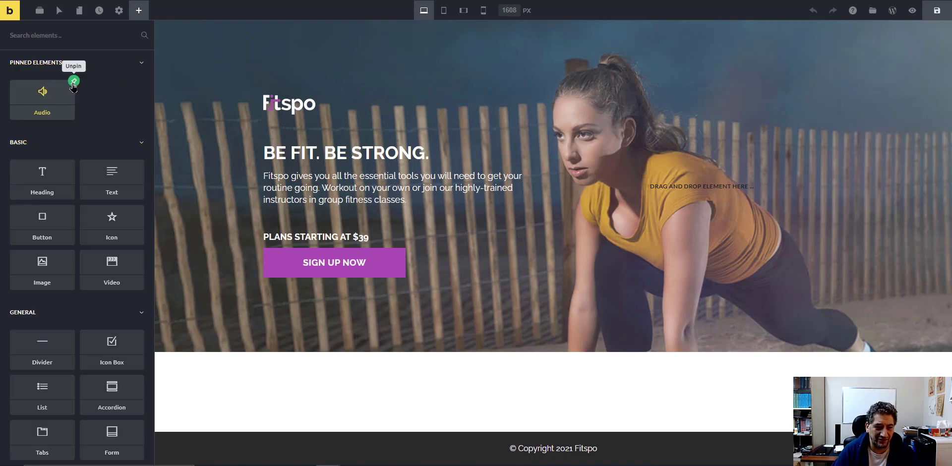
click(73, 81)
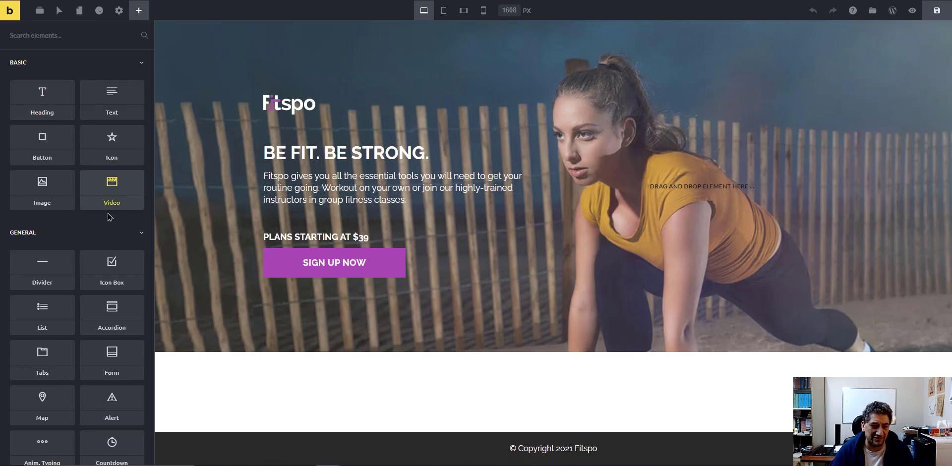
- Add a Social Icons element to the empty column beside the header's logo and text
scroll(102, 220, down, 5)
scroll(99, 218, down, 7)
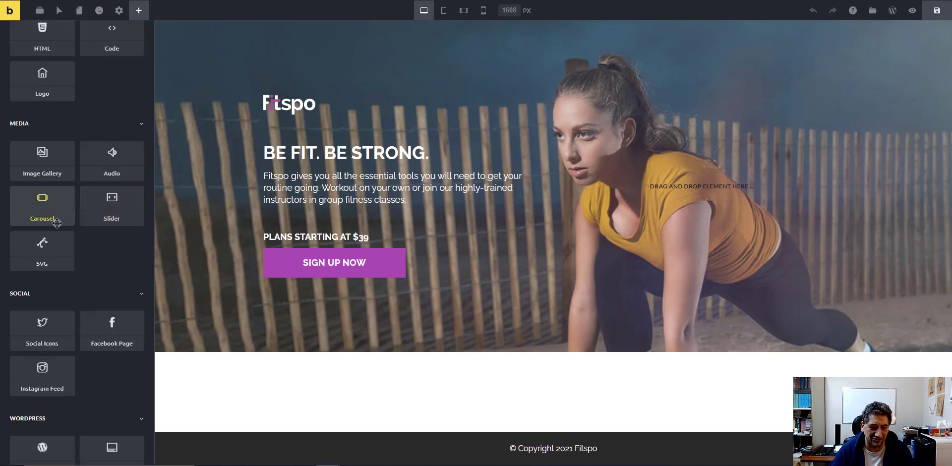
scroll(58, 219, down, 4)
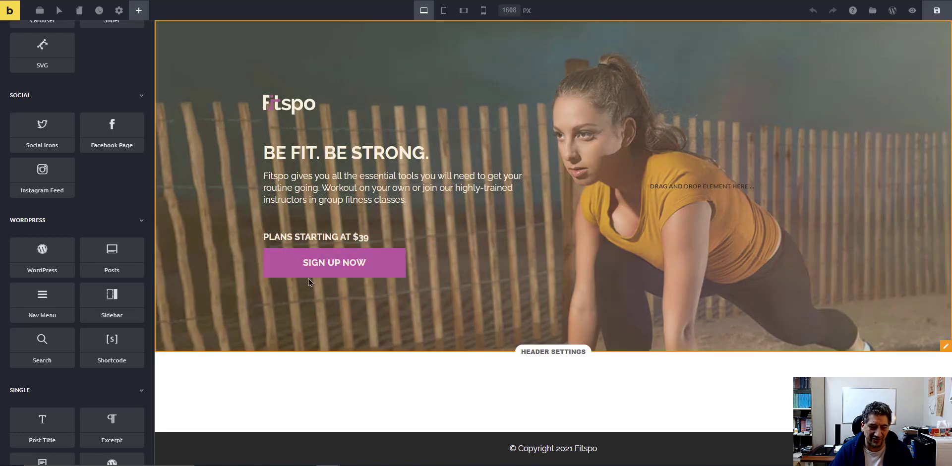
drag(33, 126, 680, 179)
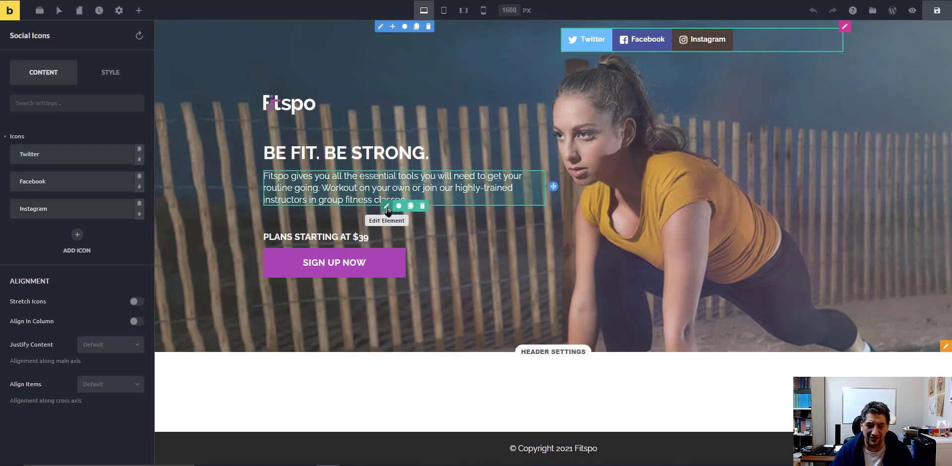
- Look through the content settings of the intro text, the Fitspo logo and the "Be fit. Be strong." heading
click(387, 207)
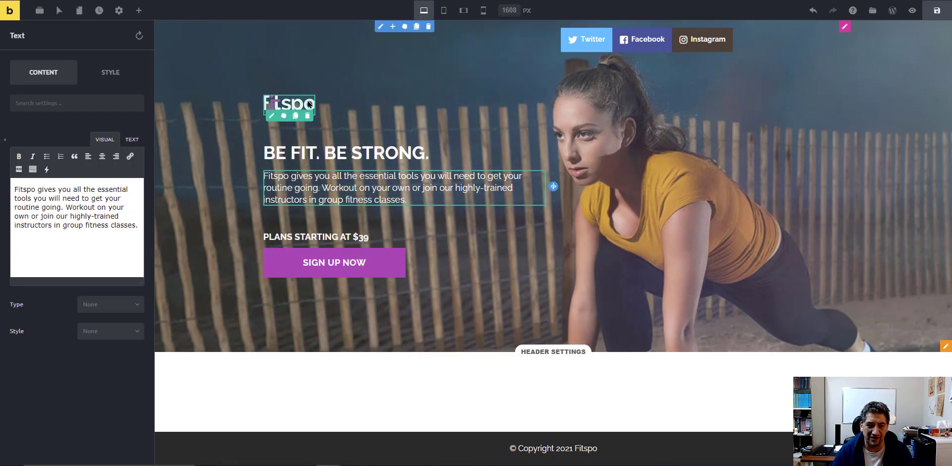
click(272, 117)
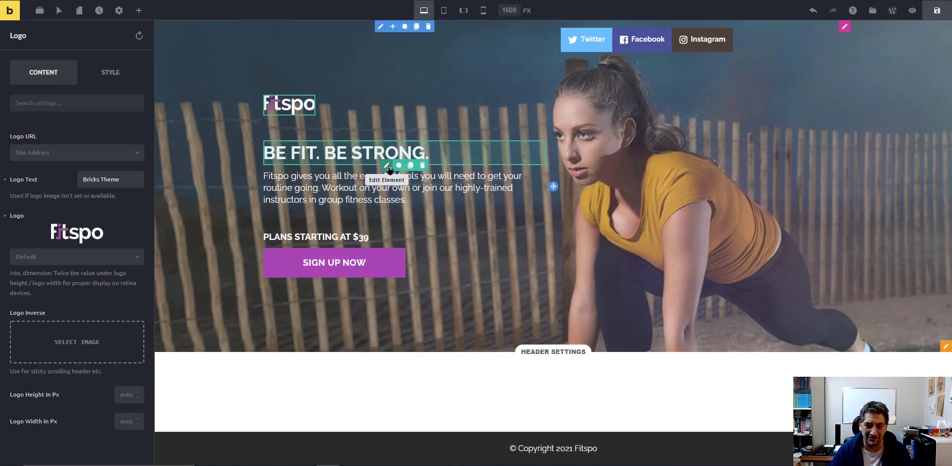
click(390, 168)
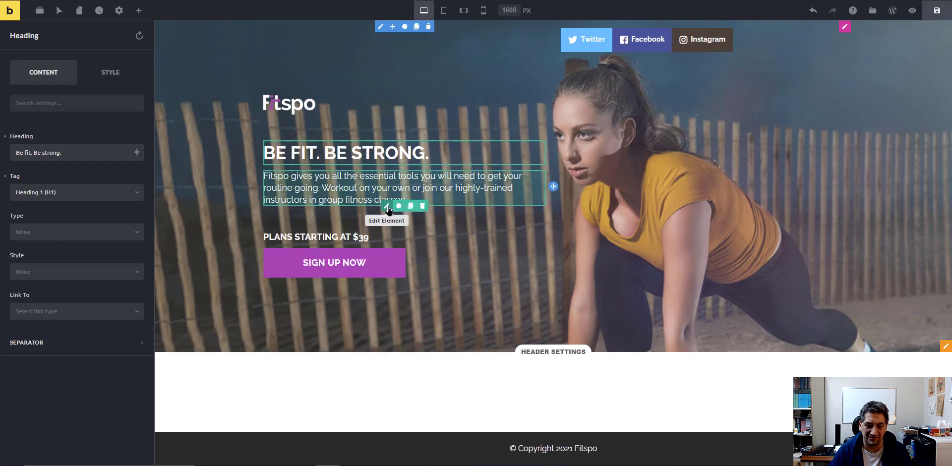
- View the settings of the intro text, the Social Icons element and the column holding the Fitspo logo
click(381, 207)
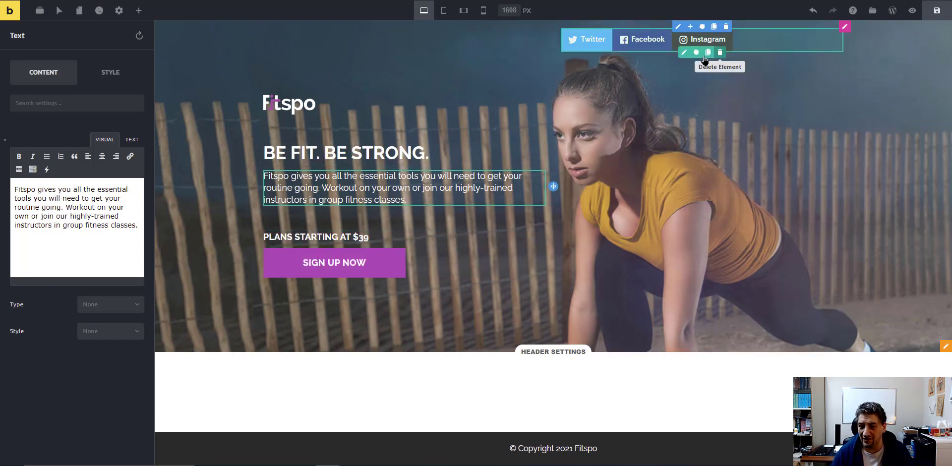
click(684, 53)
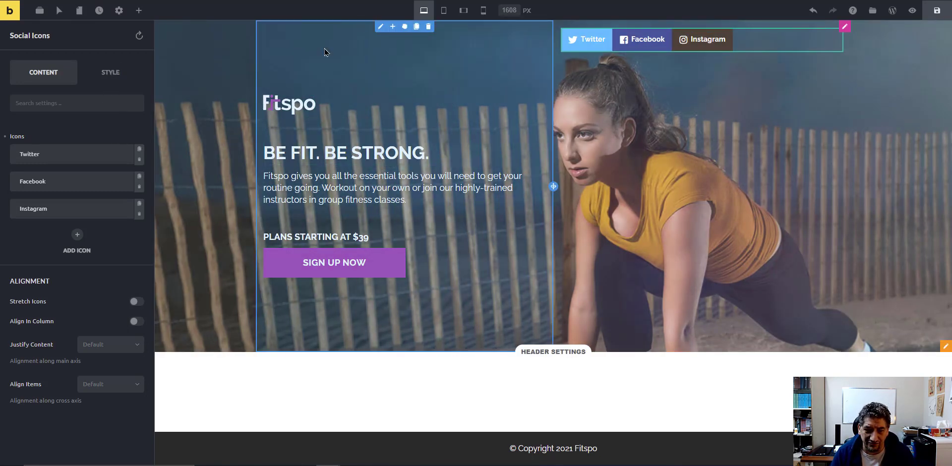
click(381, 27)
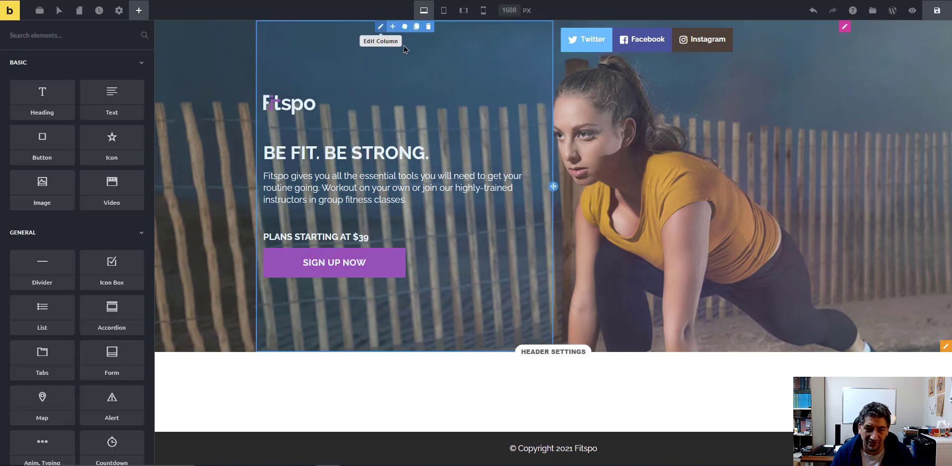
- Look through the header section's Layout settings, including positioning, the Position options, rows and entry animation
click(946, 347)
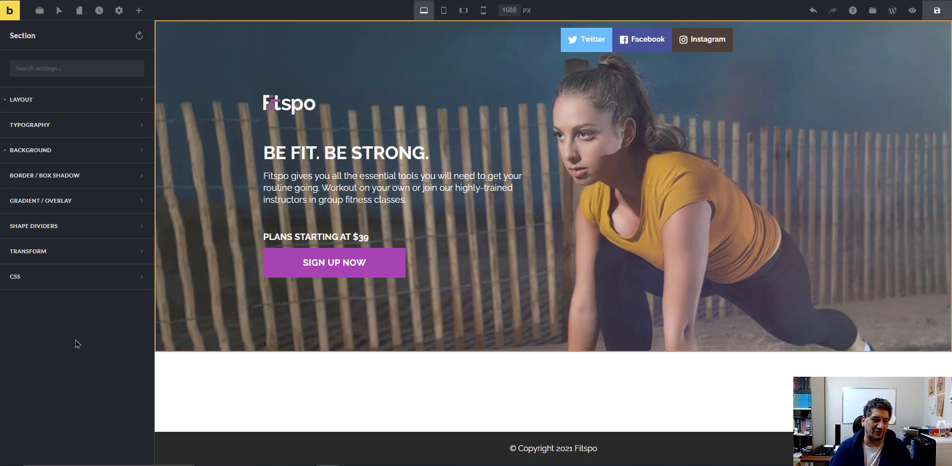
click(50, 101)
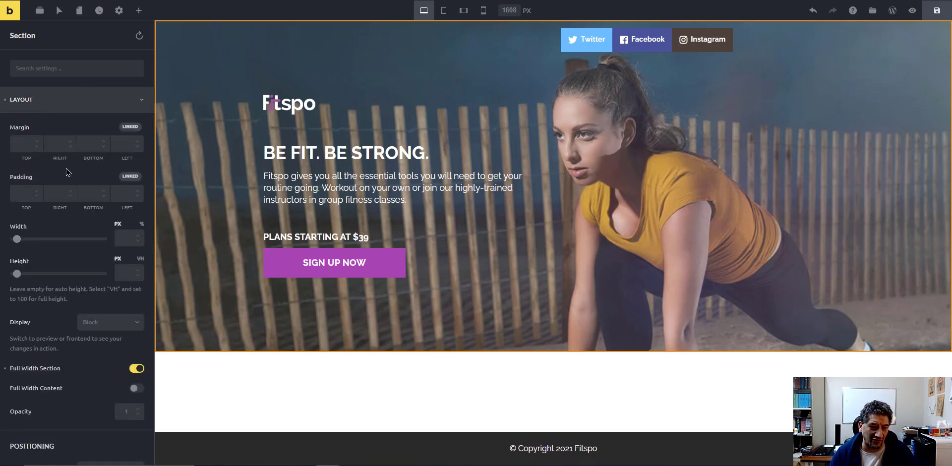
scroll(54, 173, down, 2)
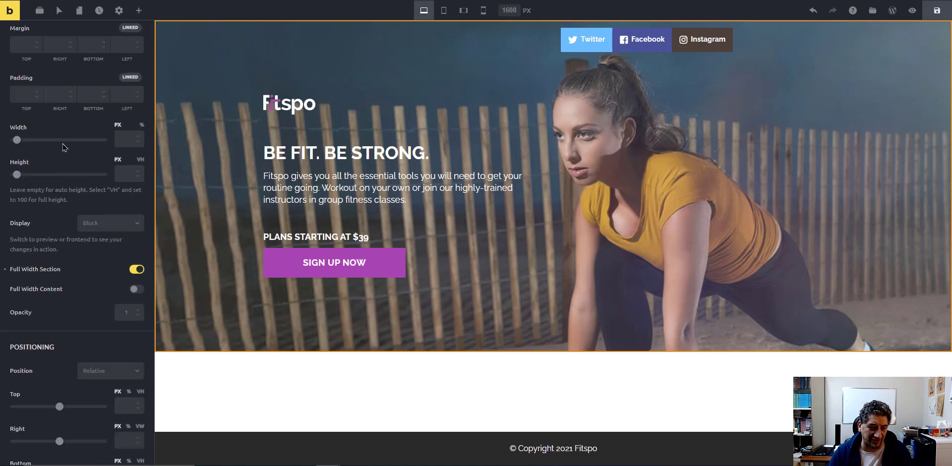
scroll(53, 270, down, 2)
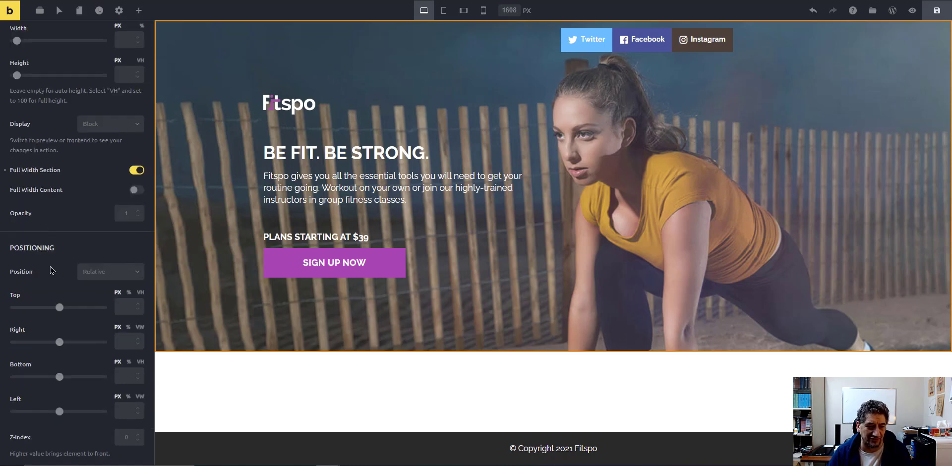
scroll(87, 309, down, 3)
click(96, 127)
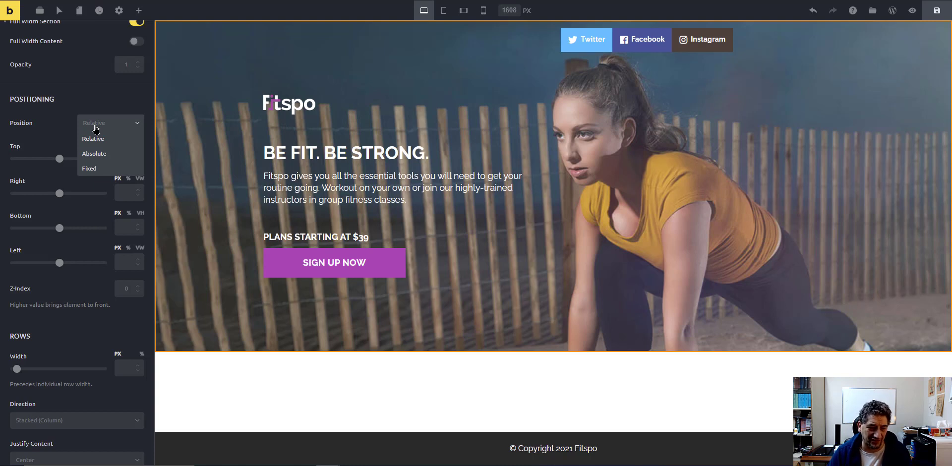
click(95, 128)
scroll(48, 251, down, 5)
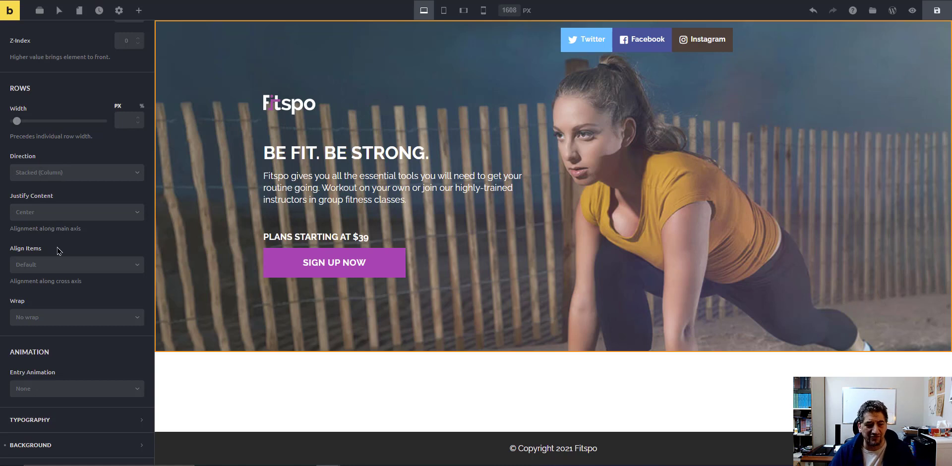
scroll(76, 256, down, 3)
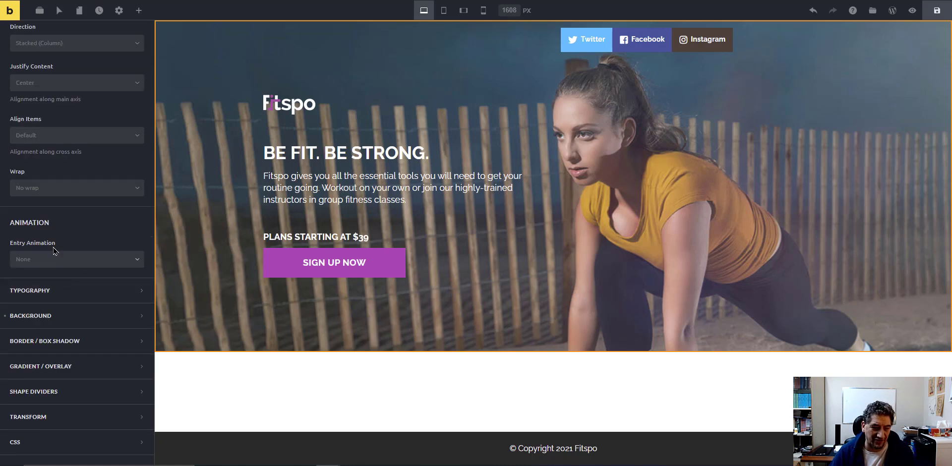
- Look through the section's Typography settings and open its text color picker
click(58, 293)
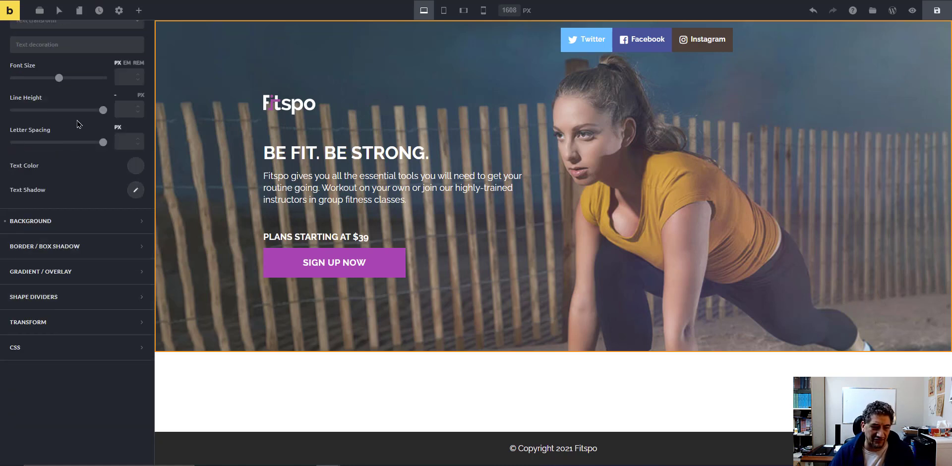
scroll(92, 188, up, 3)
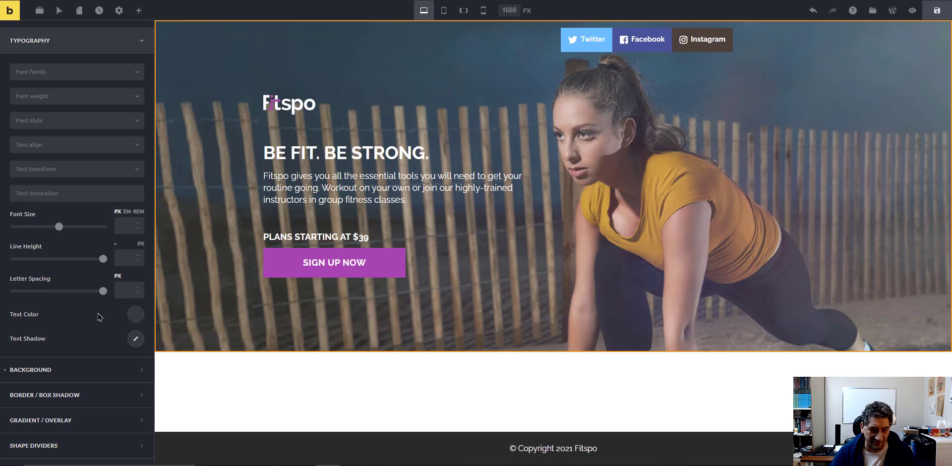
scroll(69, 293, down, 1)
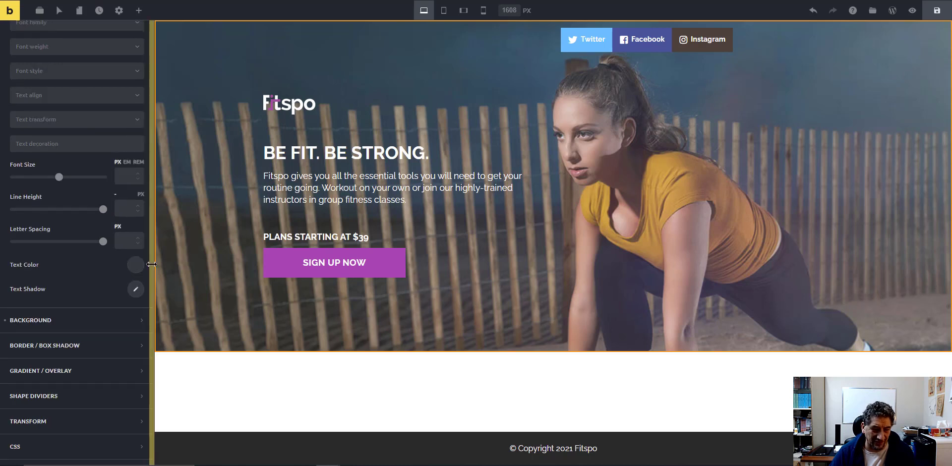
click(137, 267)
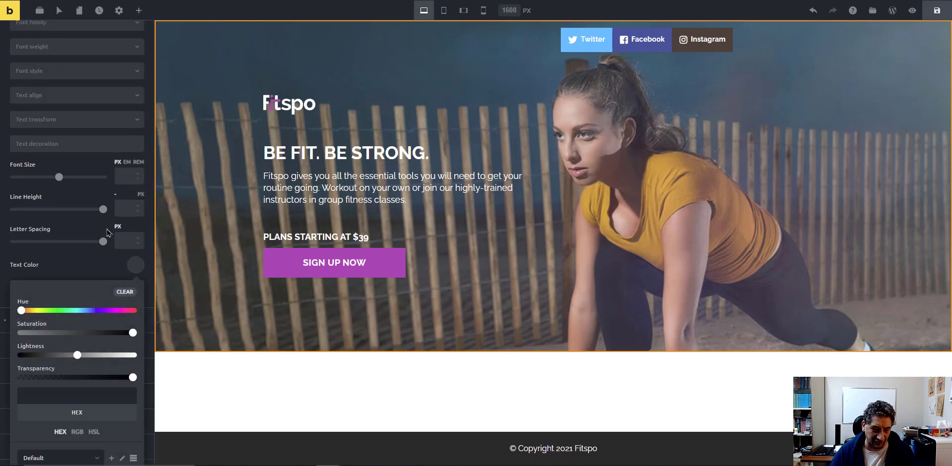
scroll(79, 295, down, 2)
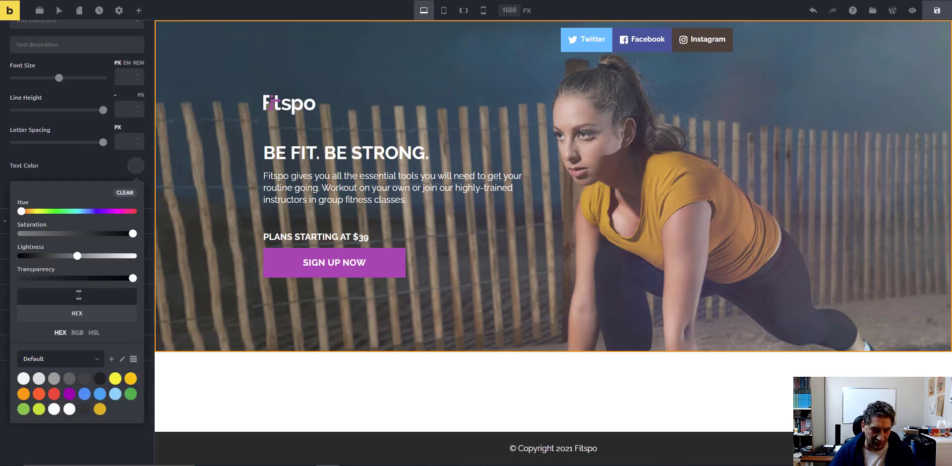
- Check the text color picker's RGB, HSL and HEX formats and its list of color palettes
click(77, 333)
click(94, 333)
click(61, 333)
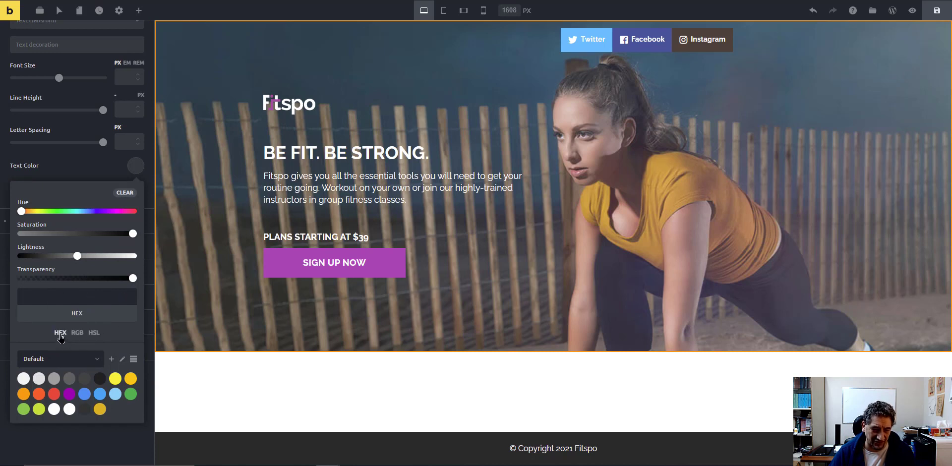
click(71, 364)
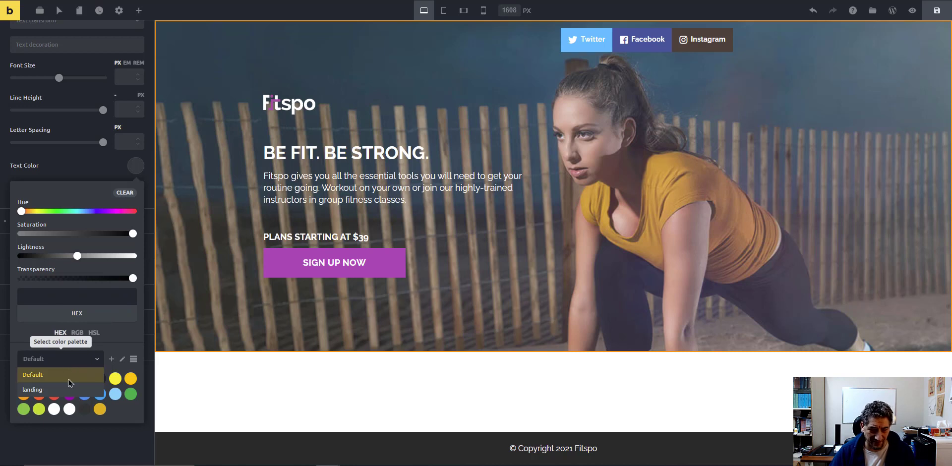
click(133, 413)
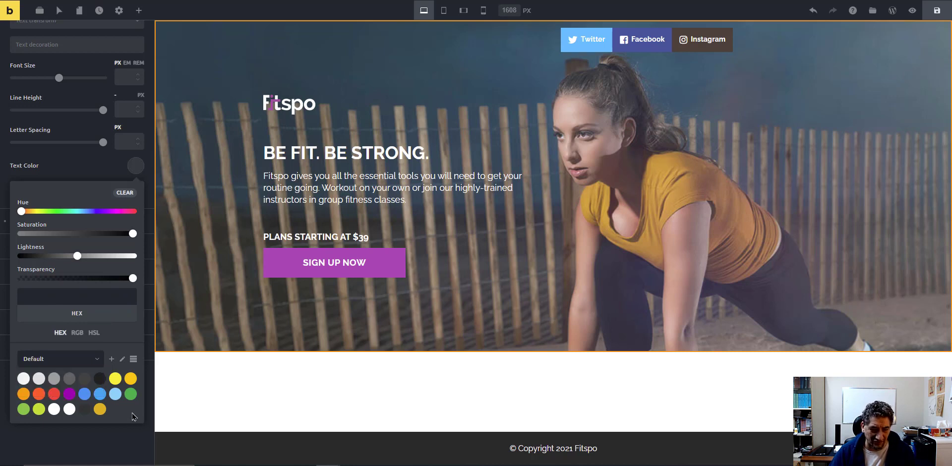
- Create a new color palette named Demo
click(112, 360)
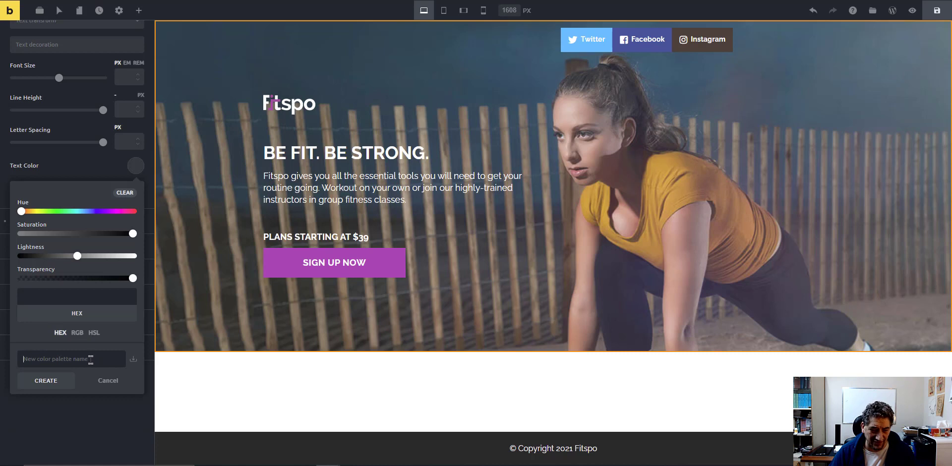
text(Demo)
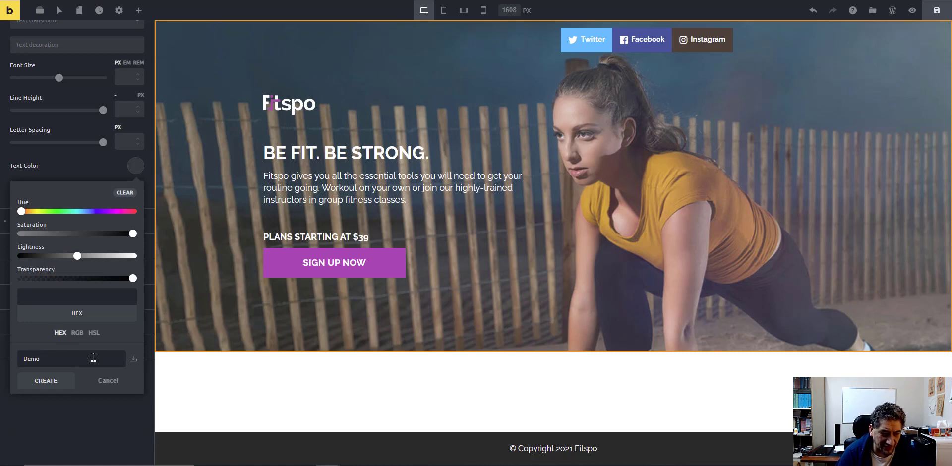
click(49, 380)
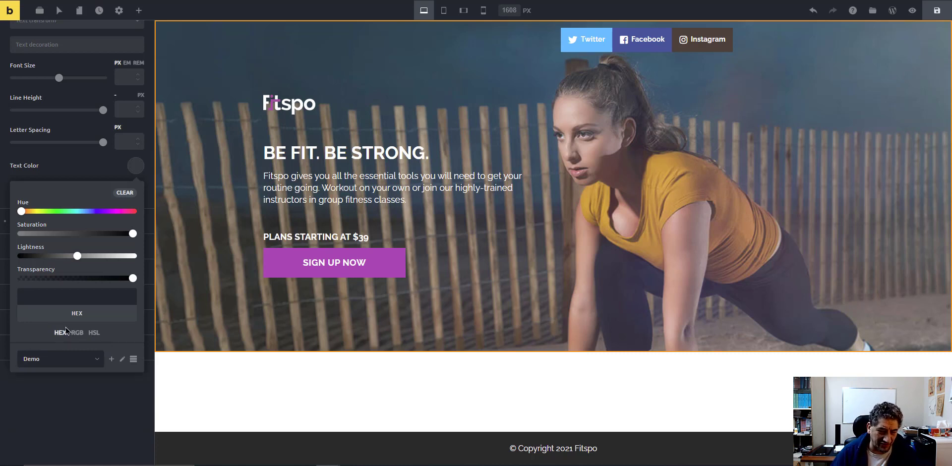
- Set the section's text color to #0022ff and save that color to the Demo palette
drag(84, 222, 94, 220)
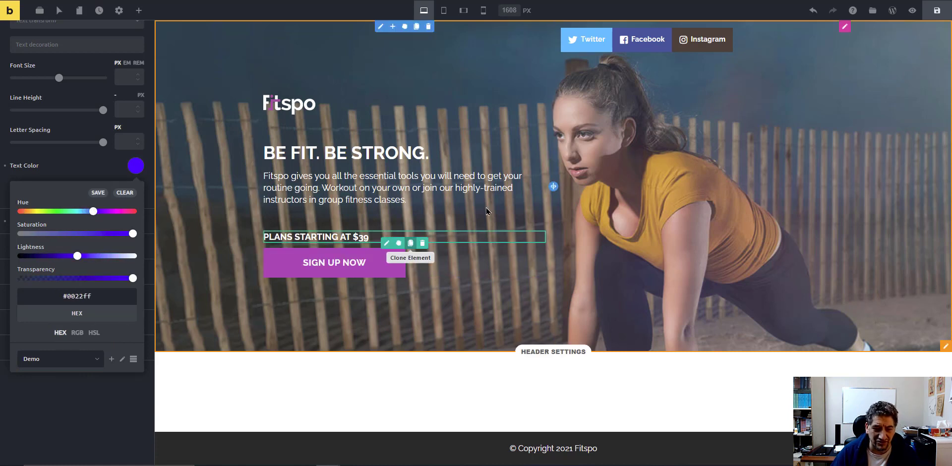
click(95, 195)
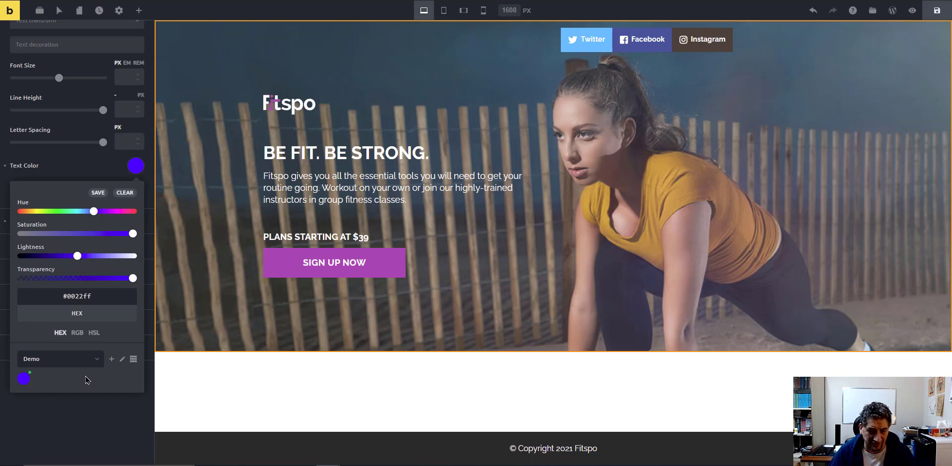
click(96, 429)
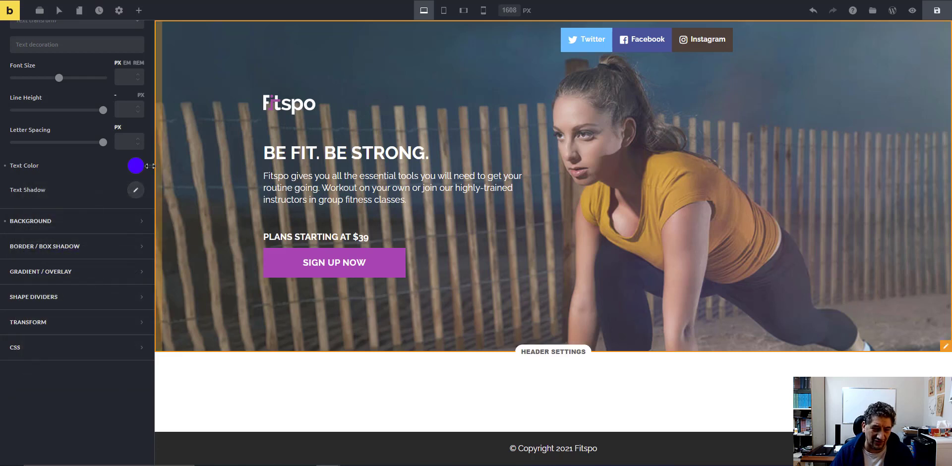
click(135, 165)
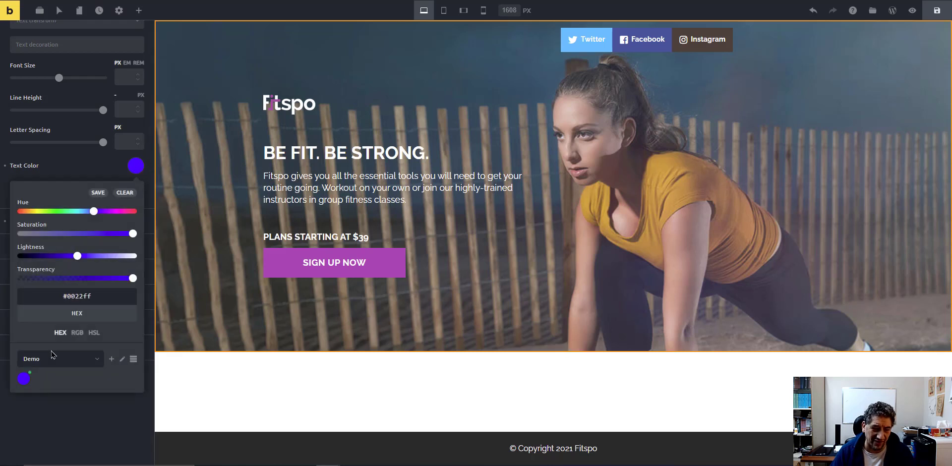
click(68, 423)
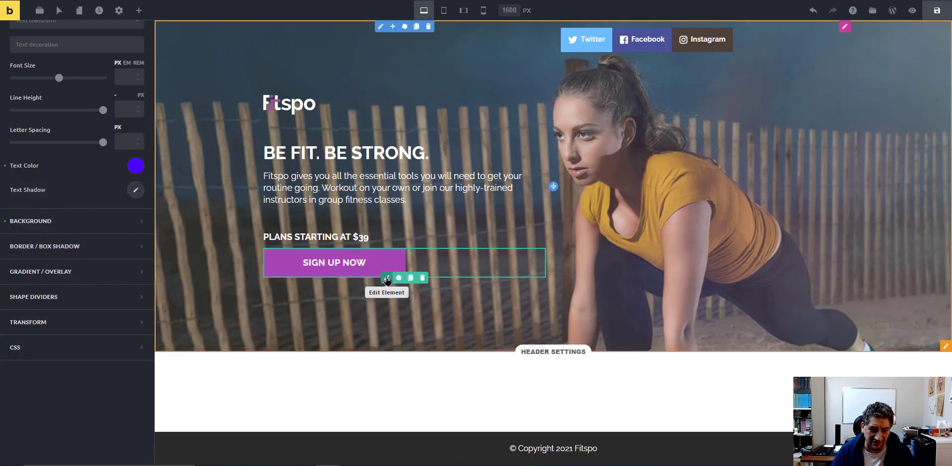
- Look through the content settings of the "Sign up now" button, including its link and icon options
click(387, 278)
scroll(107, 331, down, 2)
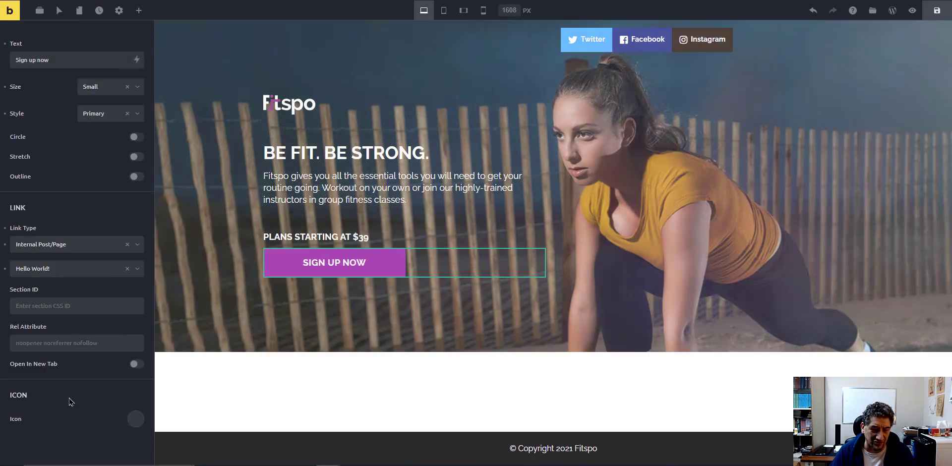
scroll(137, 424, up, 1)
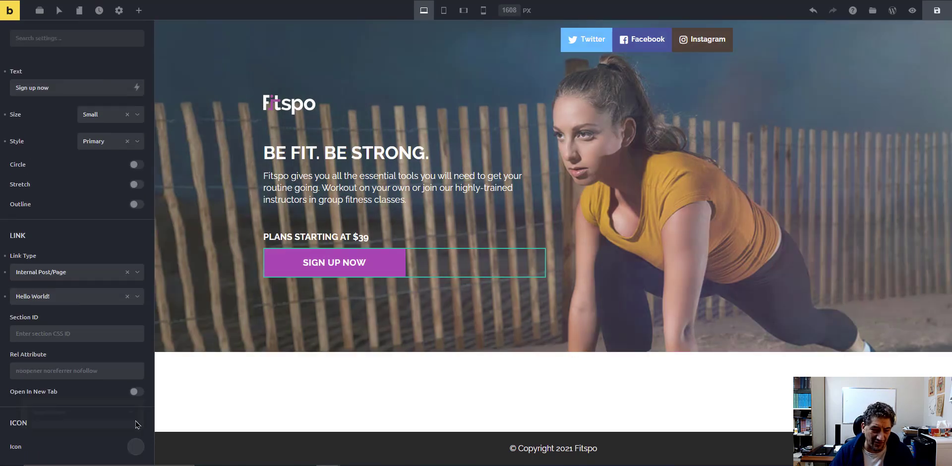
scroll(99, 168, up, 2)
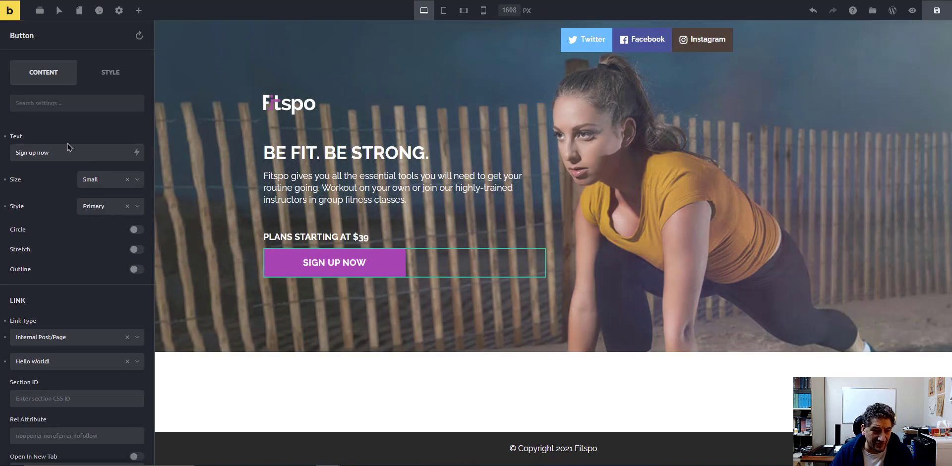
- Look through the "Sign up now" button's style settings for layout and typography
click(110, 74)
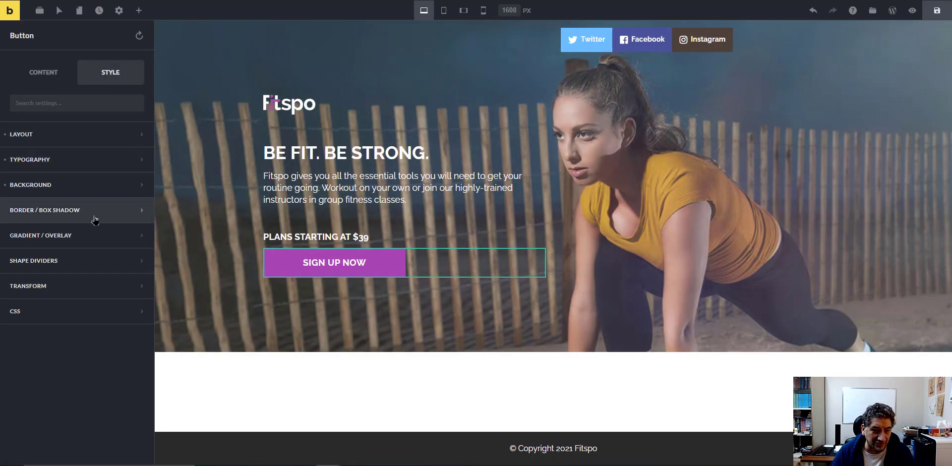
click(82, 134)
click(82, 134)
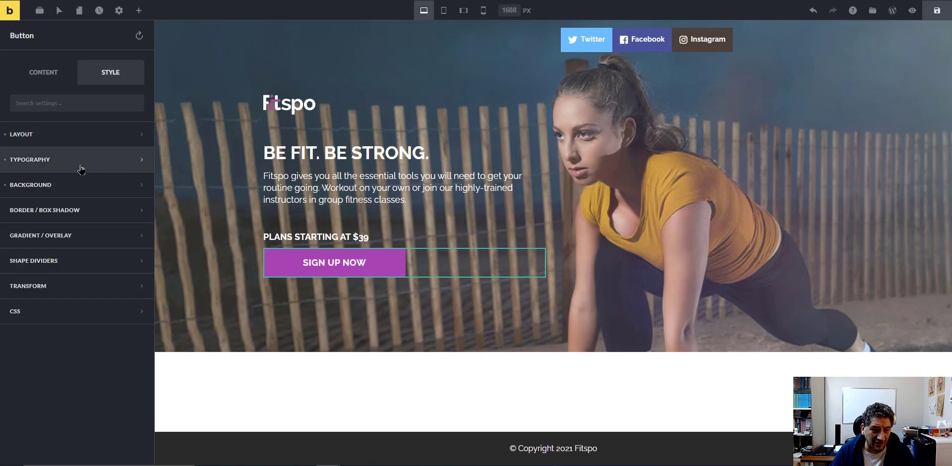
click(82, 166)
scroll(82, 208, down, 5)
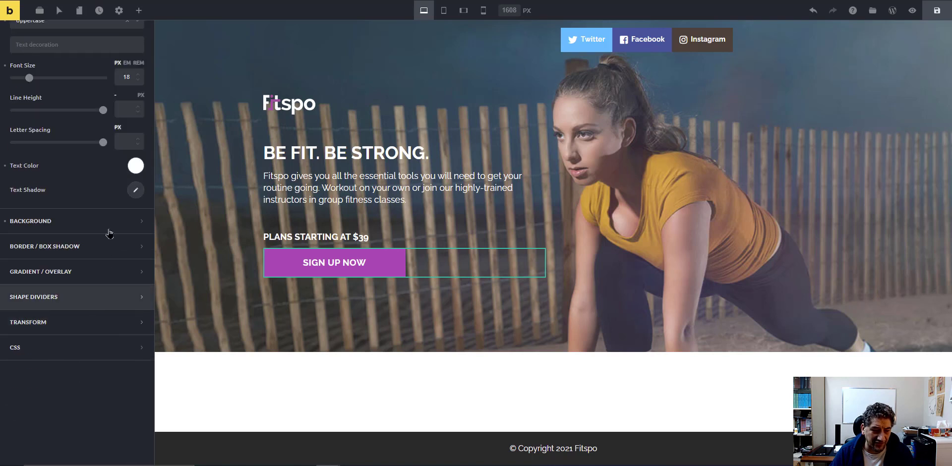
- Show the Default palette as a list in the button's text color picker and look through its colors
click(136, 165)
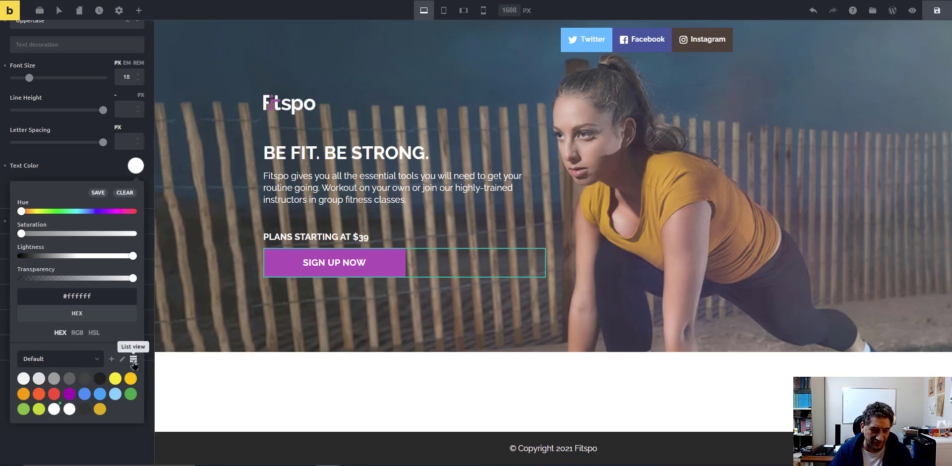
scroll(133, 365, up, 2)
scroll(132, 357, down, 4)
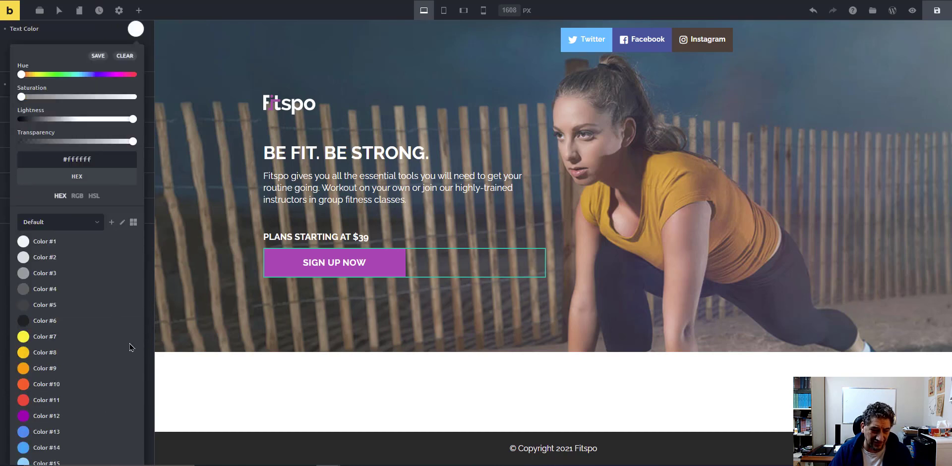
scroll(113, 314, down, 2)
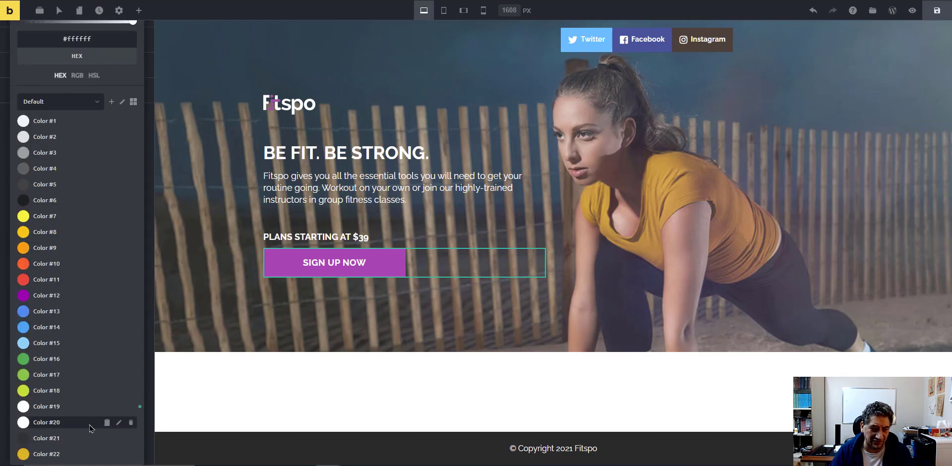
- Show the Default palette as a grid of swatches and view which other palettes can be selected
click(133, 101)
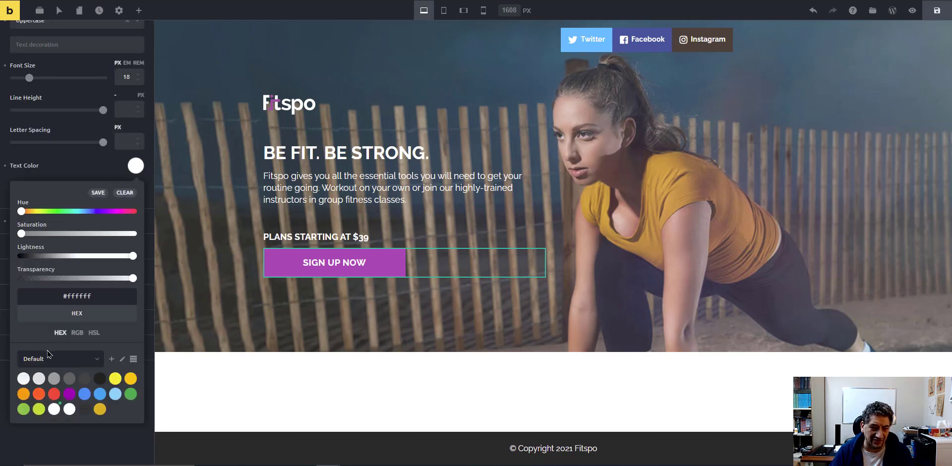
click(89, 363)
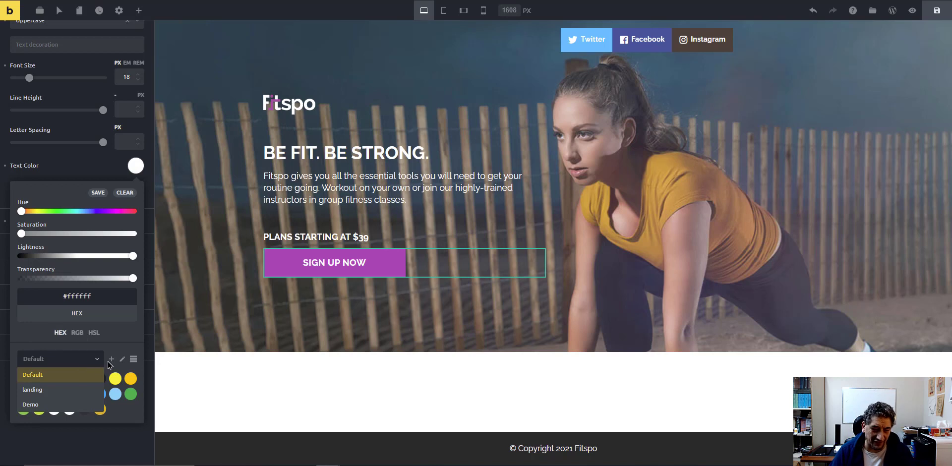
click(124, 418)
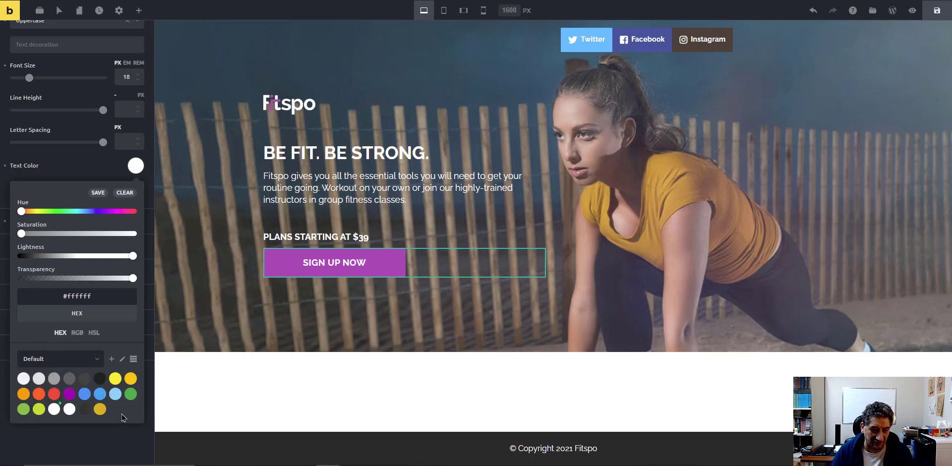
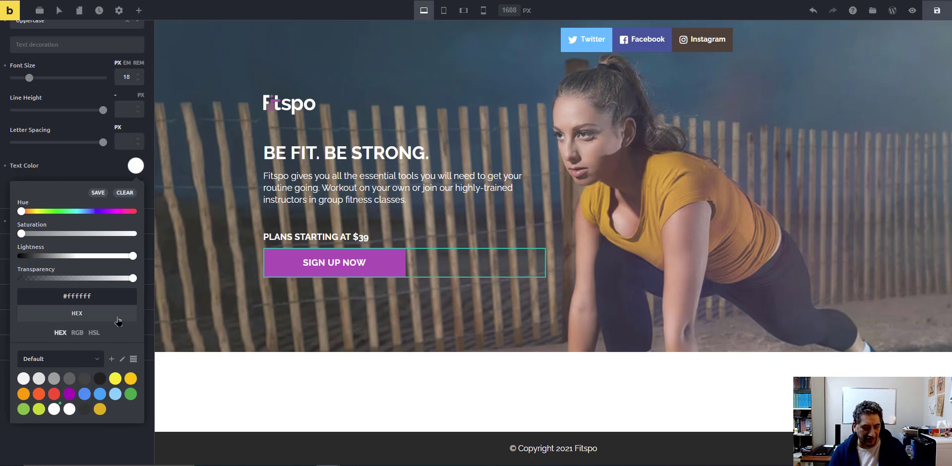
right_click(70, 413)
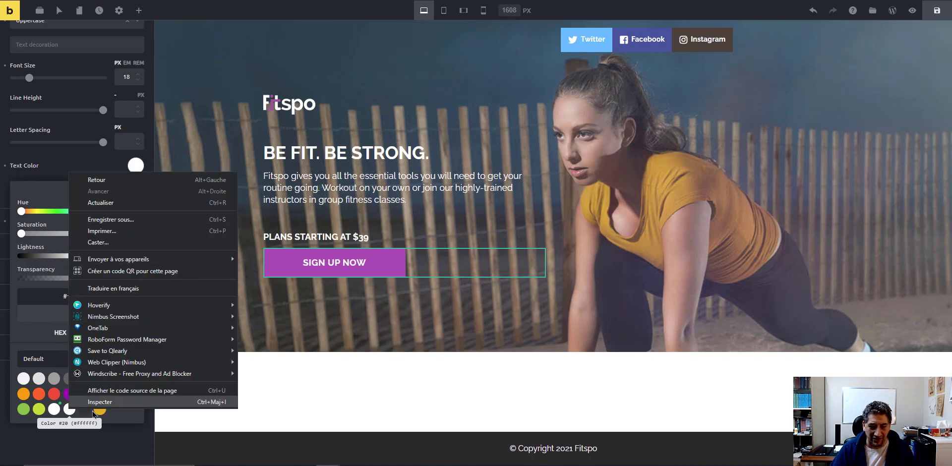
click(30, 331)
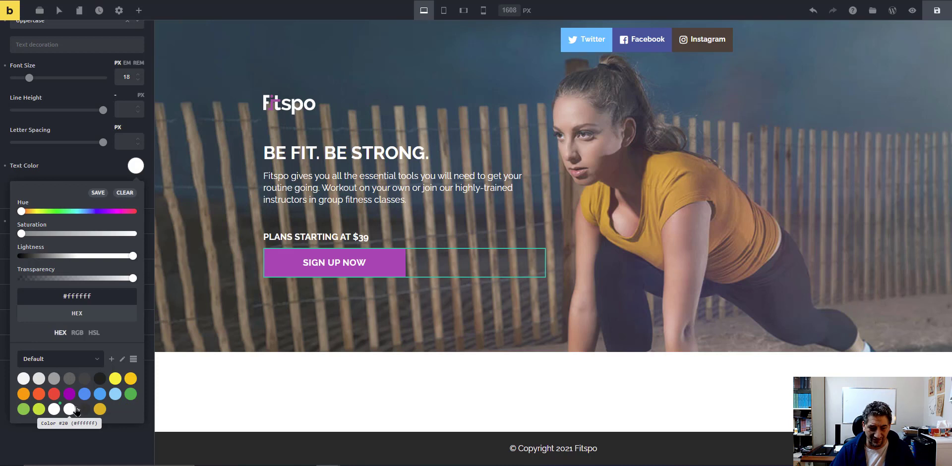
drag(110, 452, 78, 430)
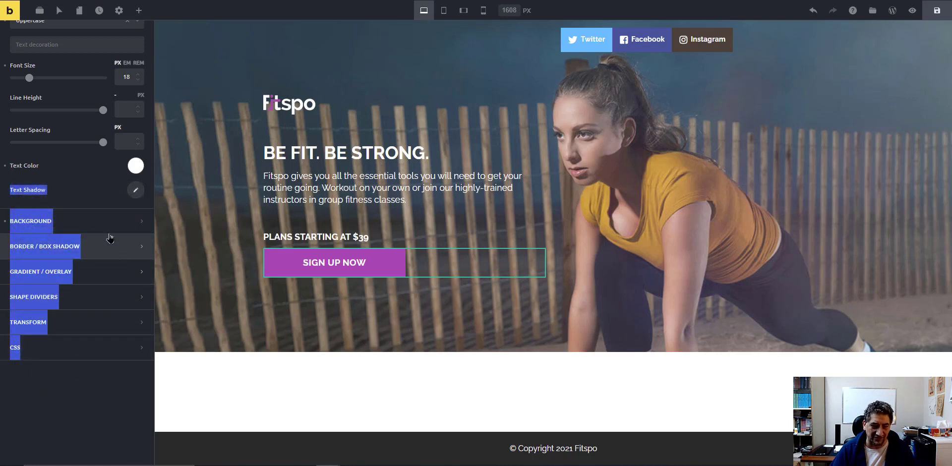
click(135, 189)
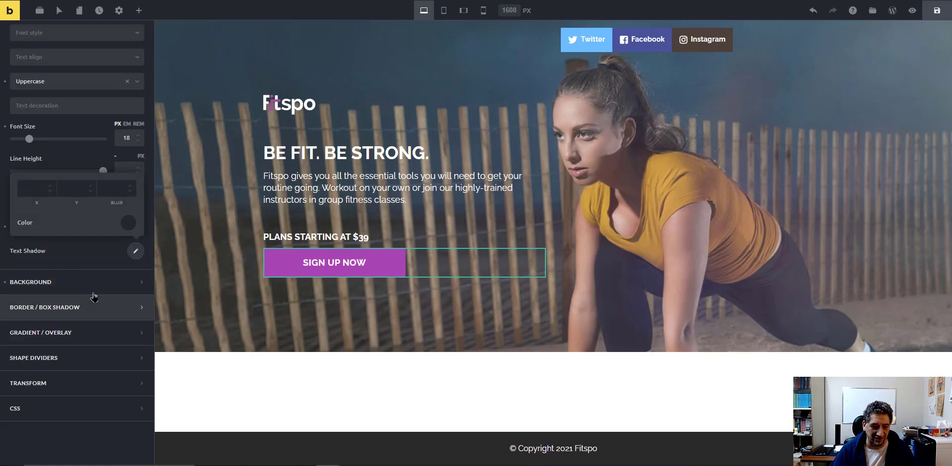
click(135, 252)
- View the Default palette's editing options in the button's text color picker, and cancel without changing the palette
click(135, 229)
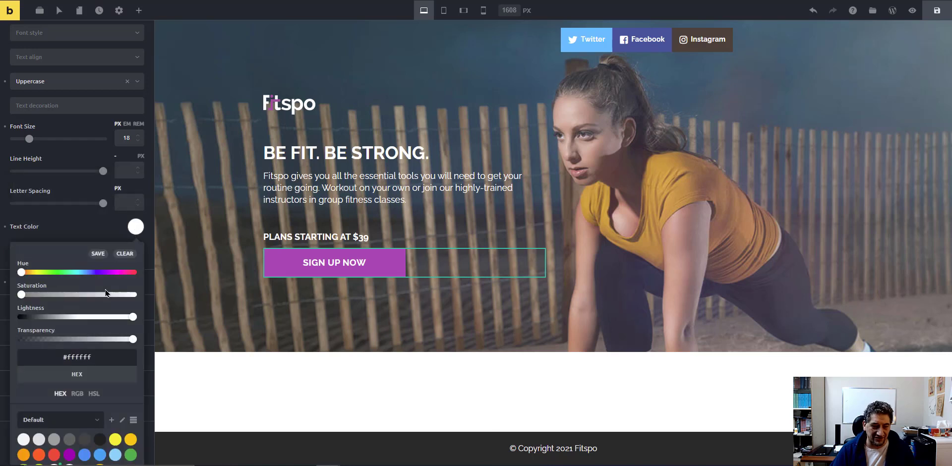
scroll(62, 401, down, 1)
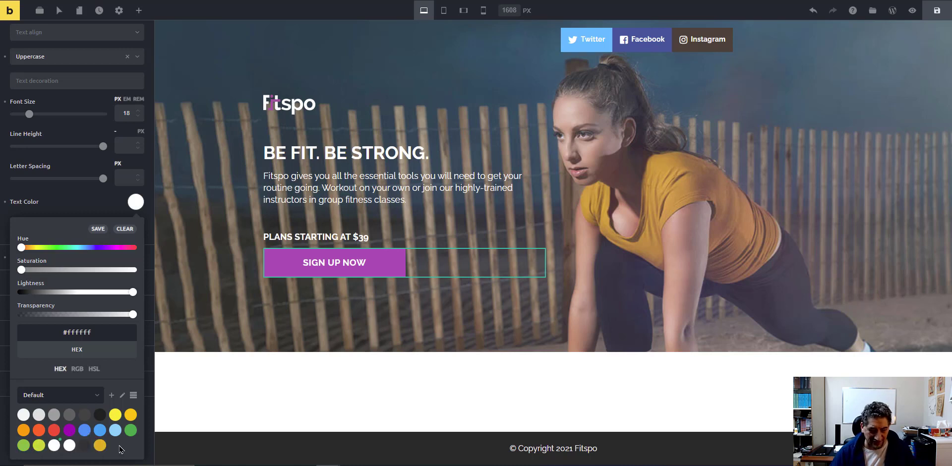
click(122, 395)
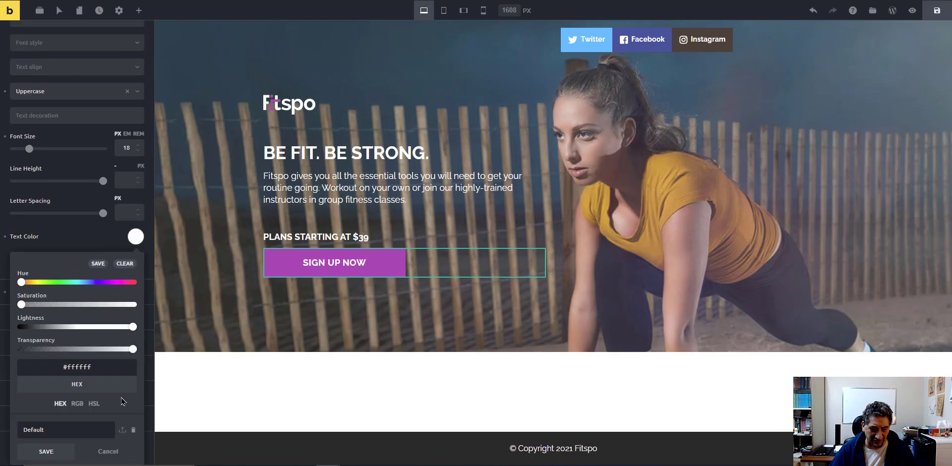
click(110, 452)
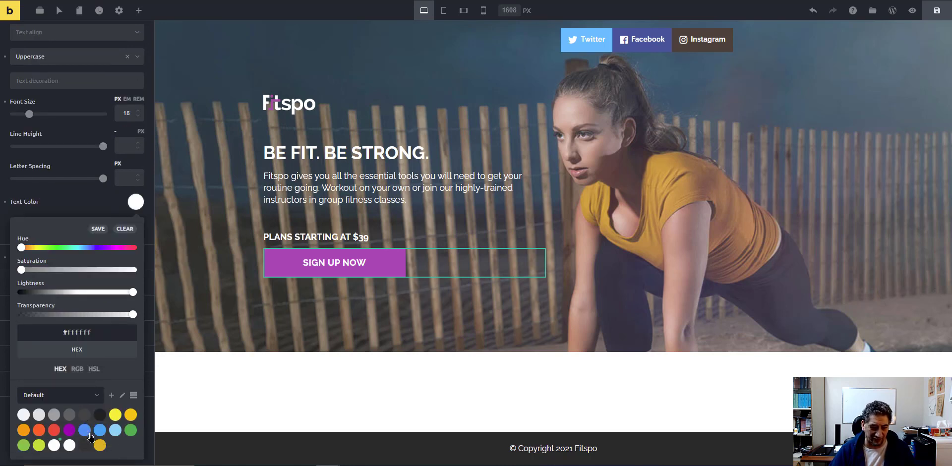
- Look through the Demo and Landing palettes in the button's text color picker, and close the picker
click(96, 395)
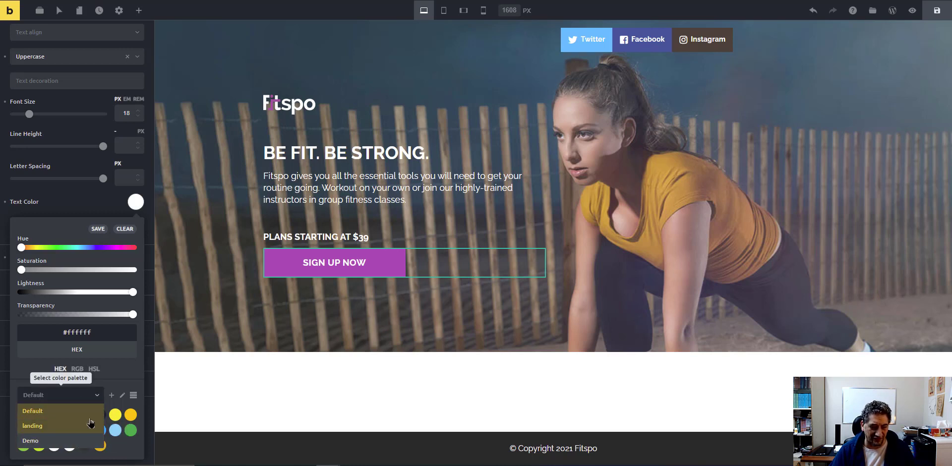
click(124, 448)
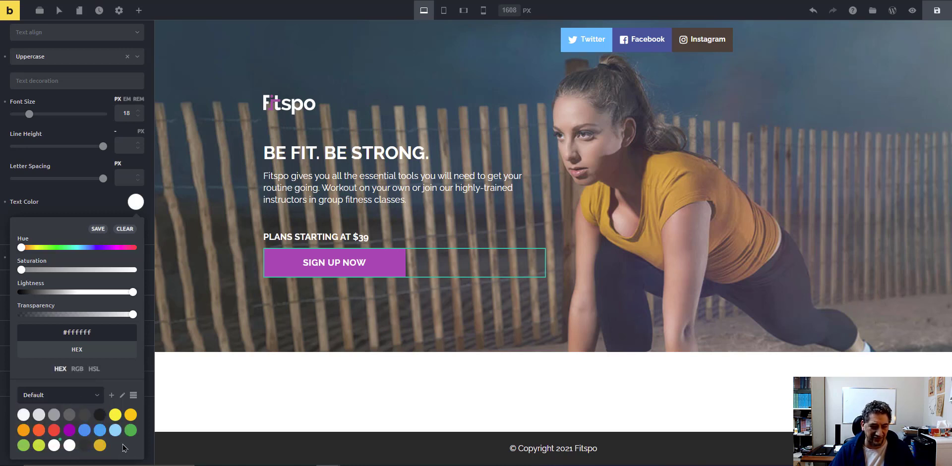
click(81, 399)
click(43, 440)
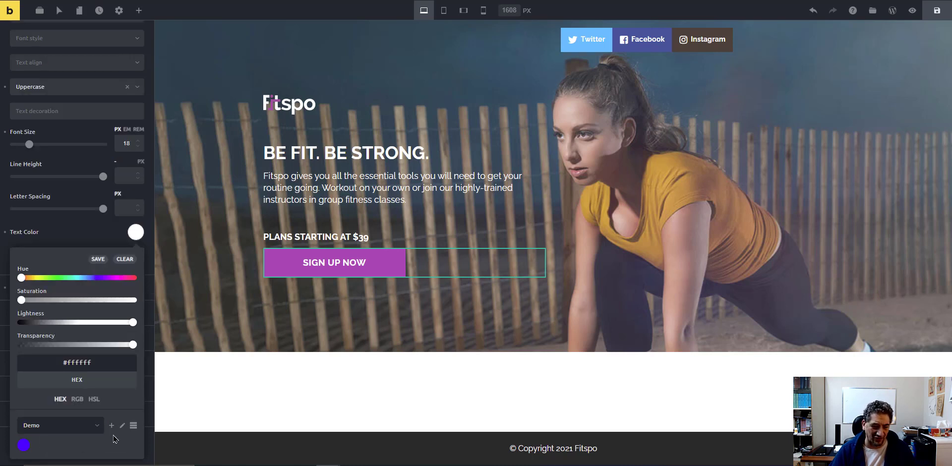
click(37, 427)
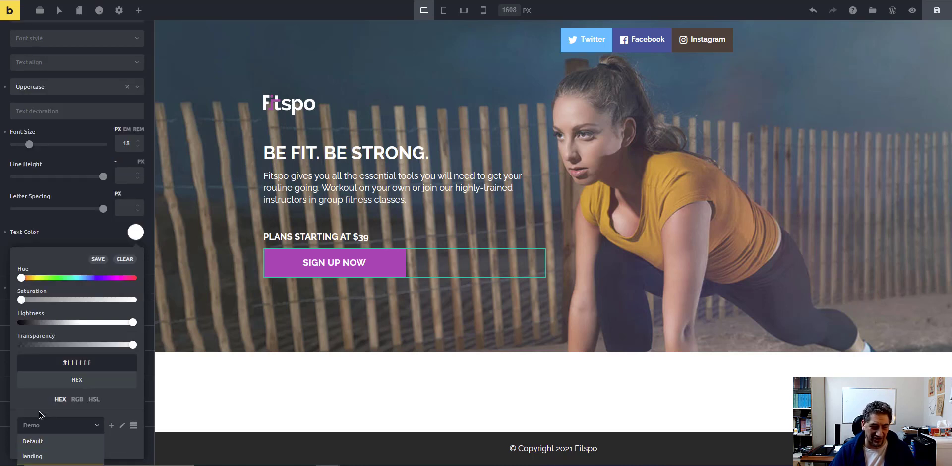
click(45, 454)
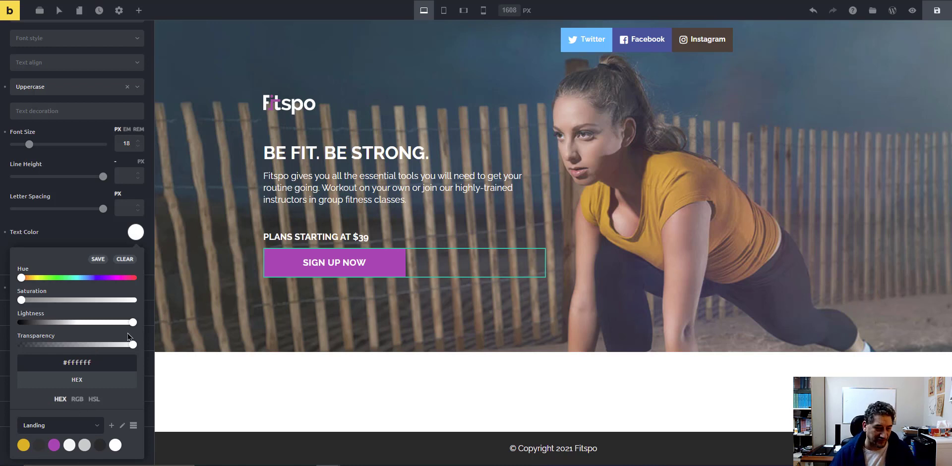
click(74, 236)
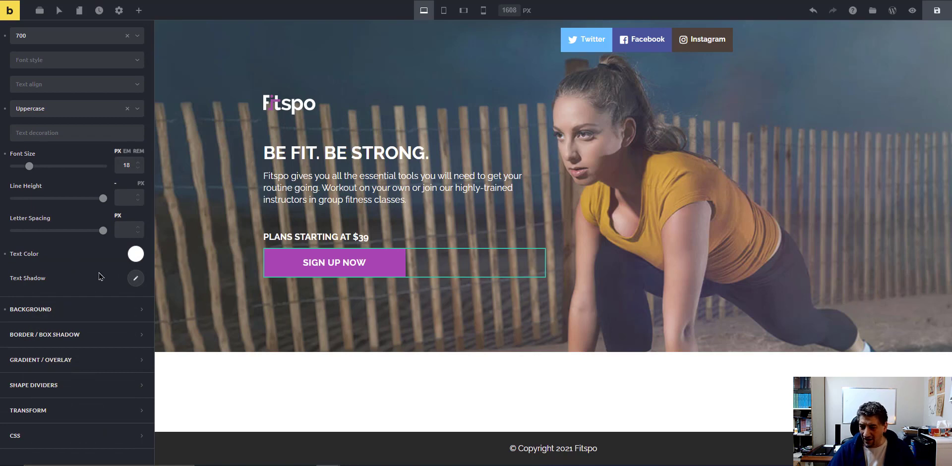
- Look through the list of elements available for the layout and check the templates option
scroll(92, 280, up, 5)
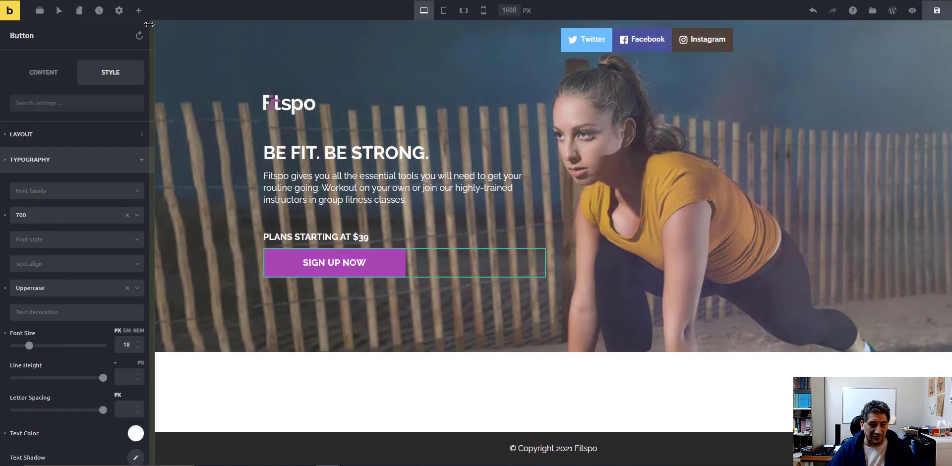
click(139, 10)
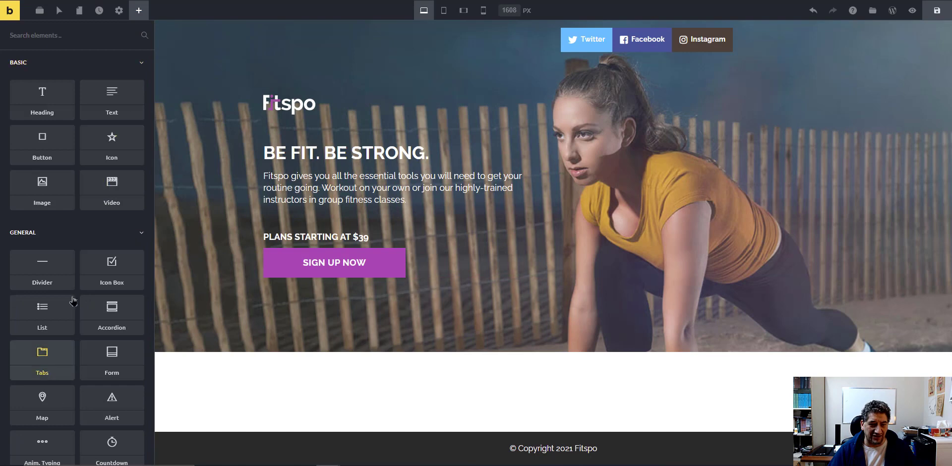
scroll(99, 273, down, 5)
scroll(99, 273, up, 5)
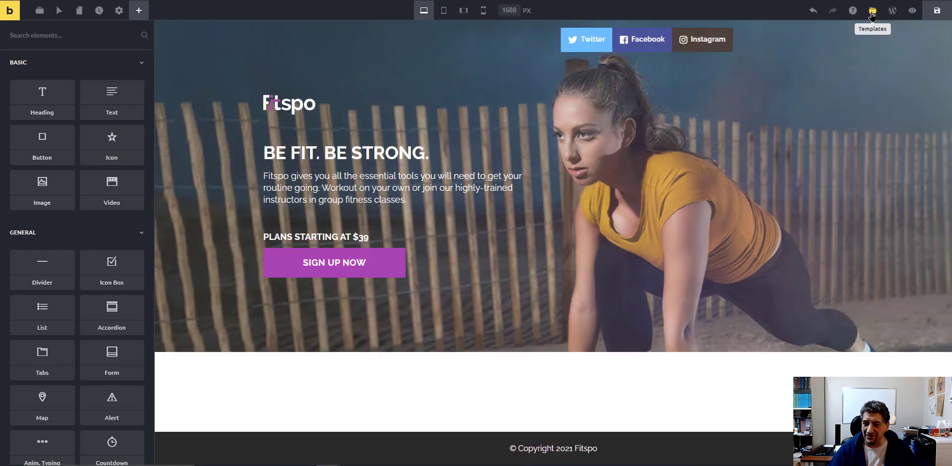
click(871, 15)
click(850, 73)
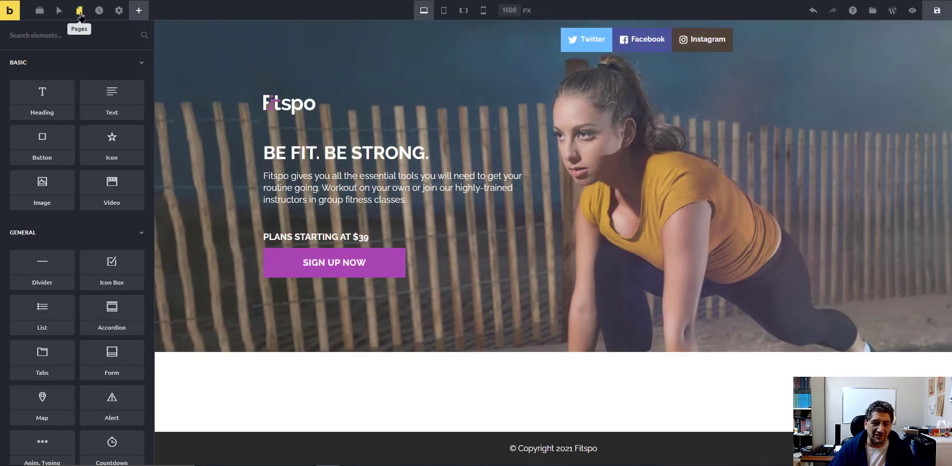
- View the site's list of existing pages and the content types it can be filtered by
click(79, 11)
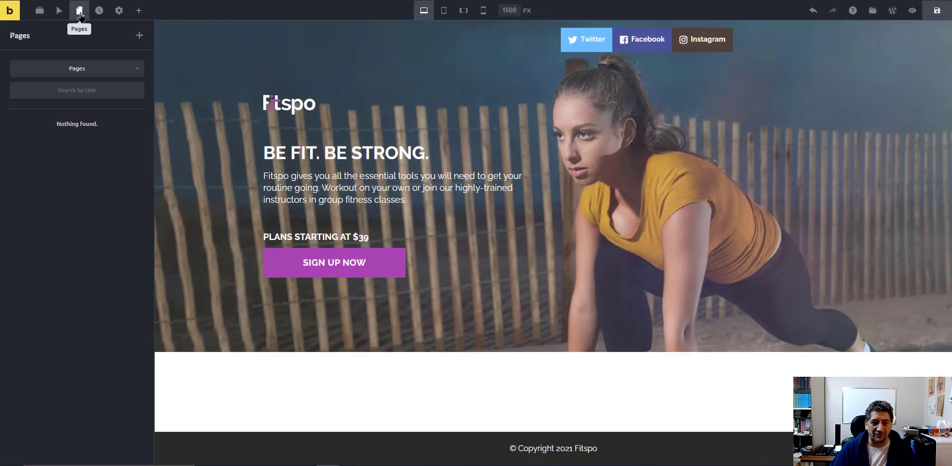
click(74, 73)
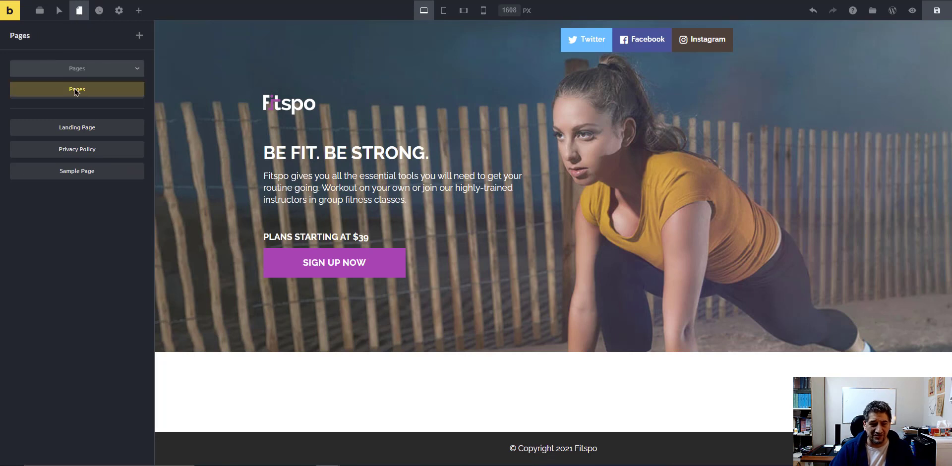
click(75, 253)
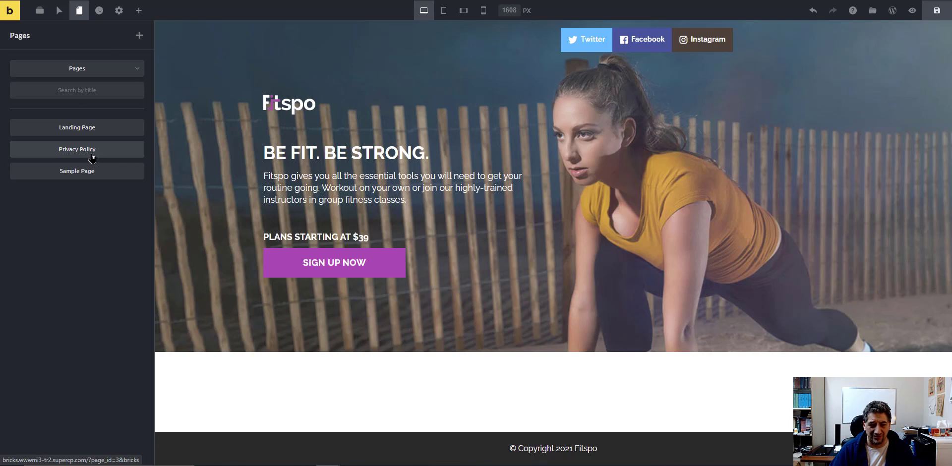
click(77, 69)
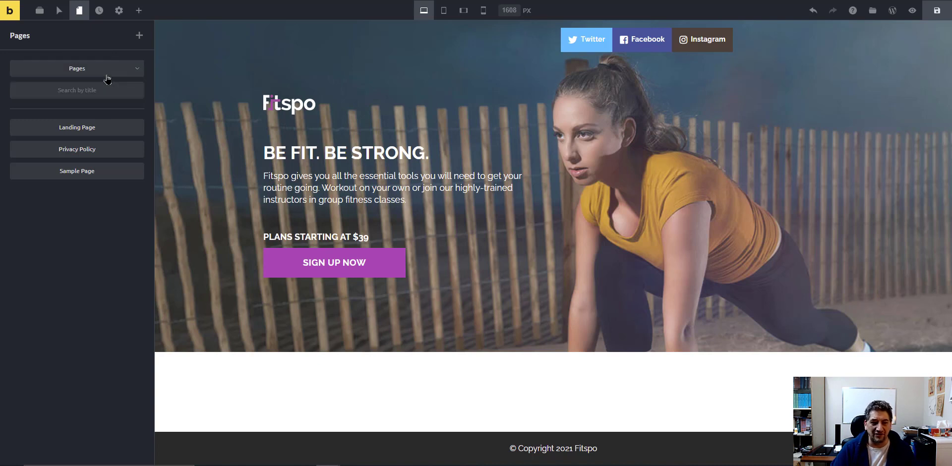
click(69, 237)
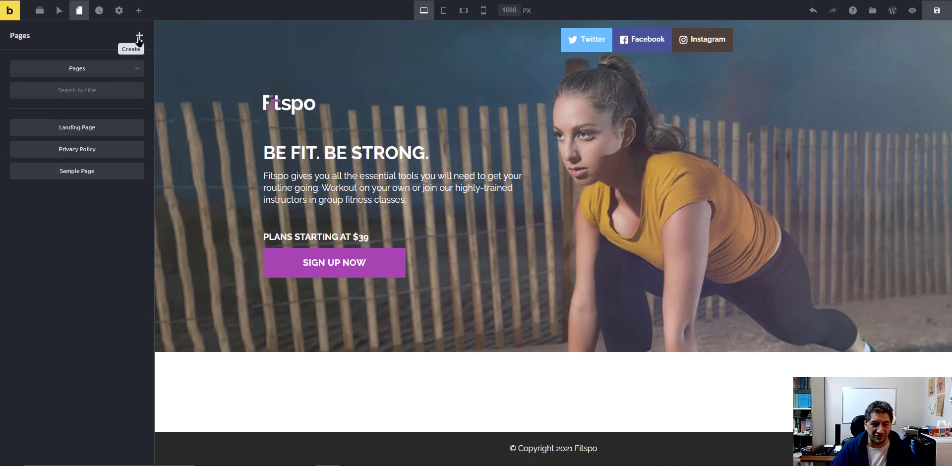
- Create a page titled "Demo", open it for editing, and check it in the list of pages
click(138, 37)
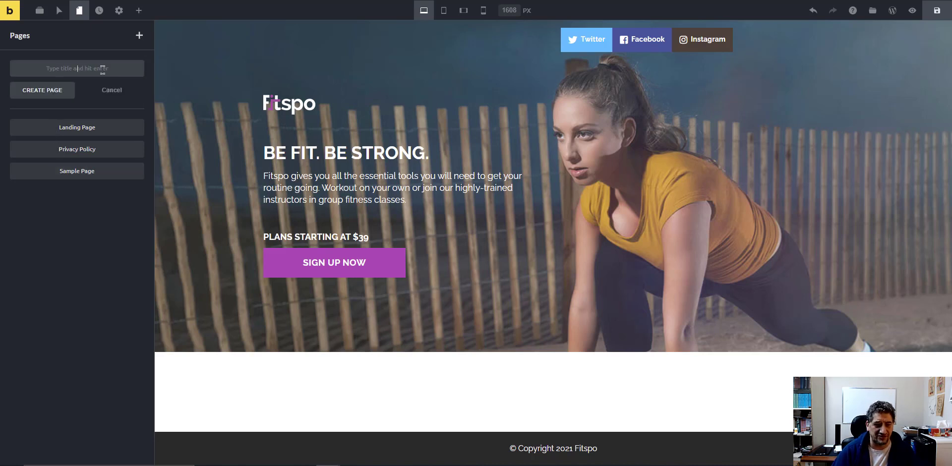
text(Demo)
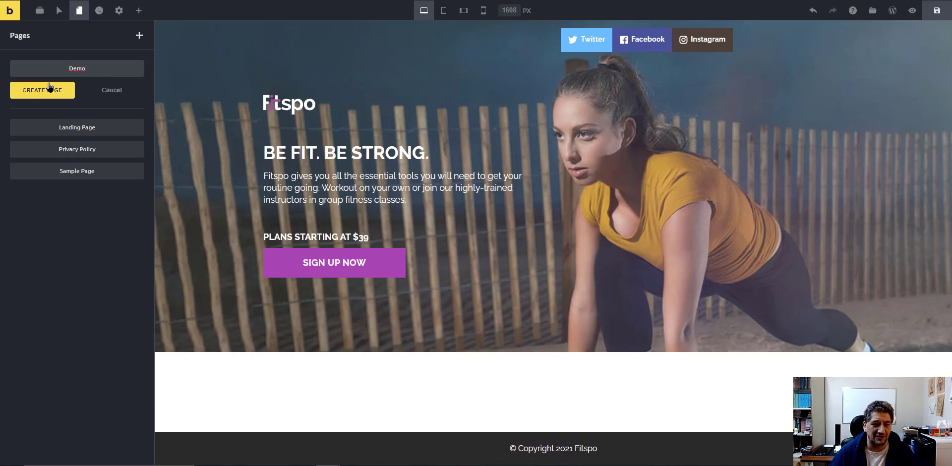
click(62, 92)
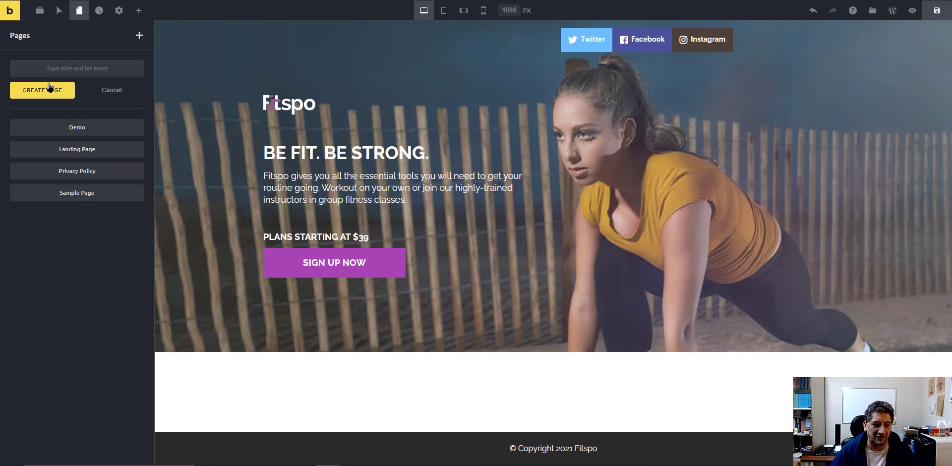
click(87, 133)
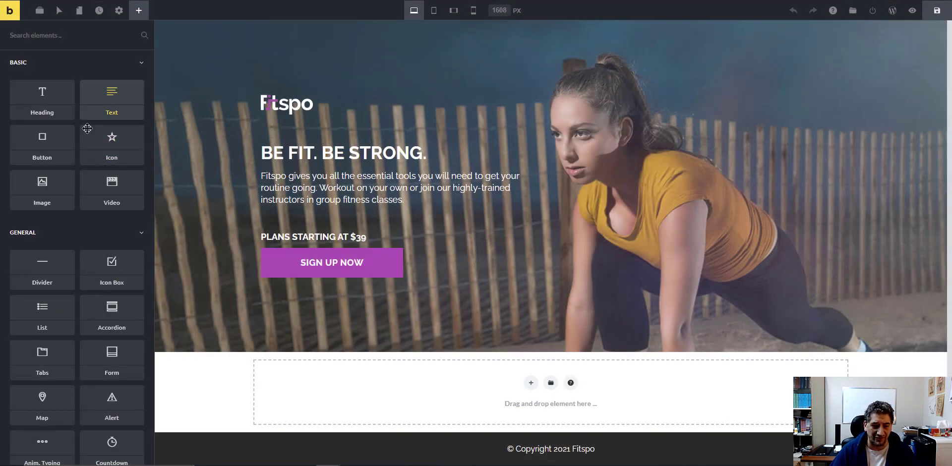
click(80, 10)
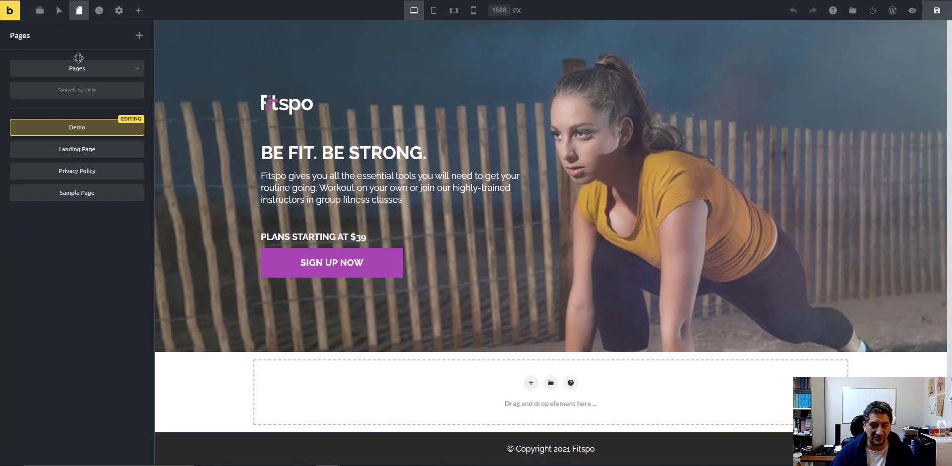
- Check the Demo page's structure and add a Text element to its empty content area below the header
click(40, 11)
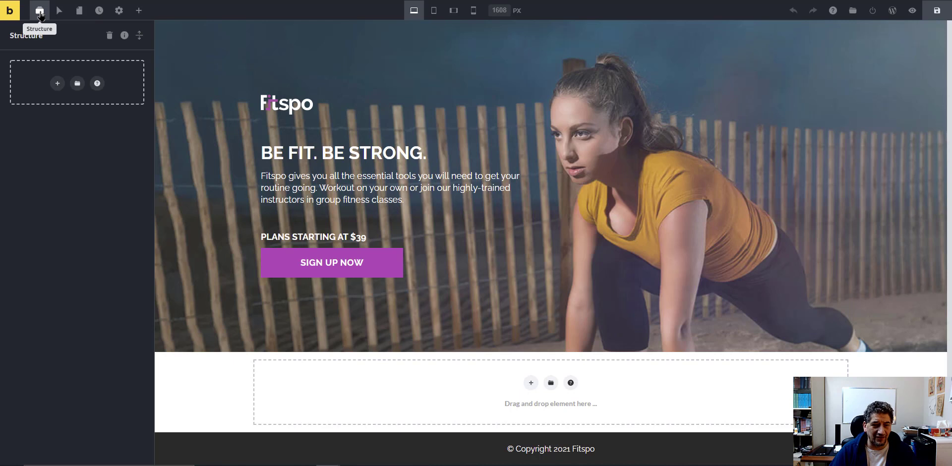
click(139, 11)
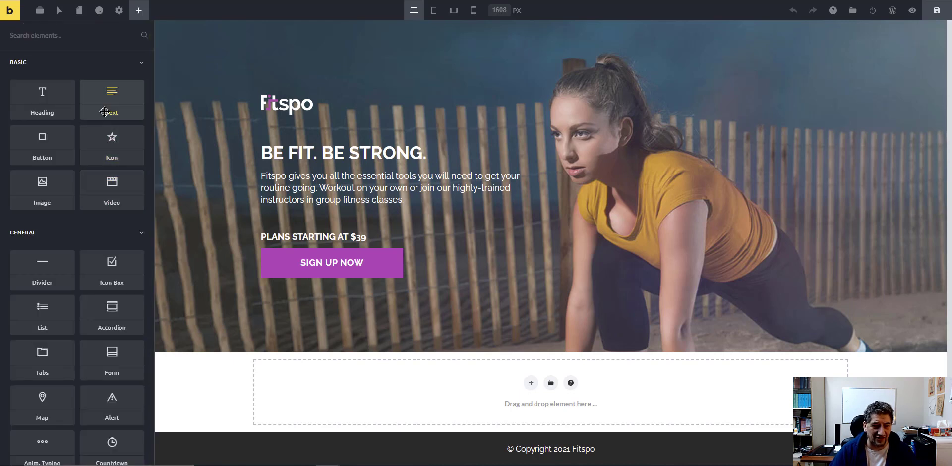
drag(111, 97, 448, 371)
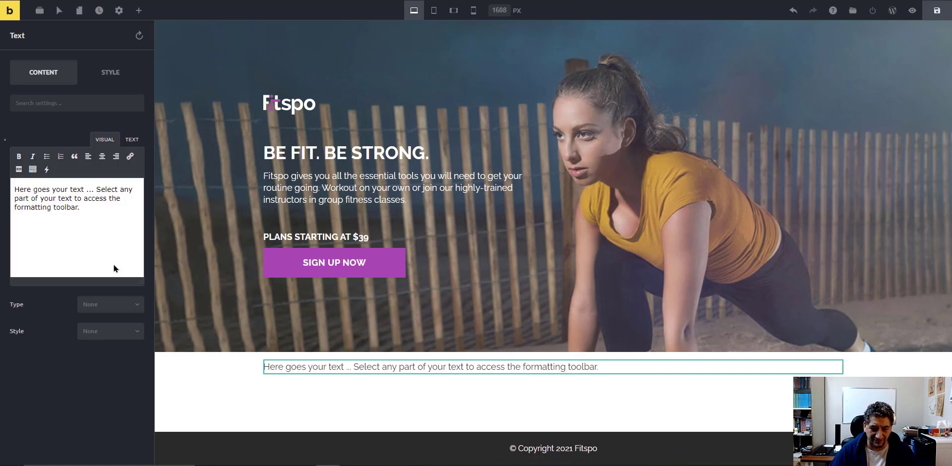
- Expand the page structure down to the Text element and view the section's settings
click(41, 16)
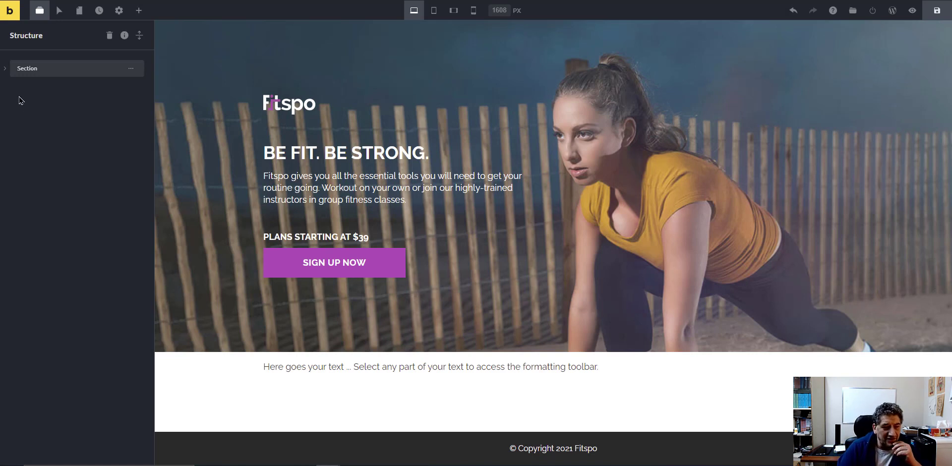
click(5, 69)
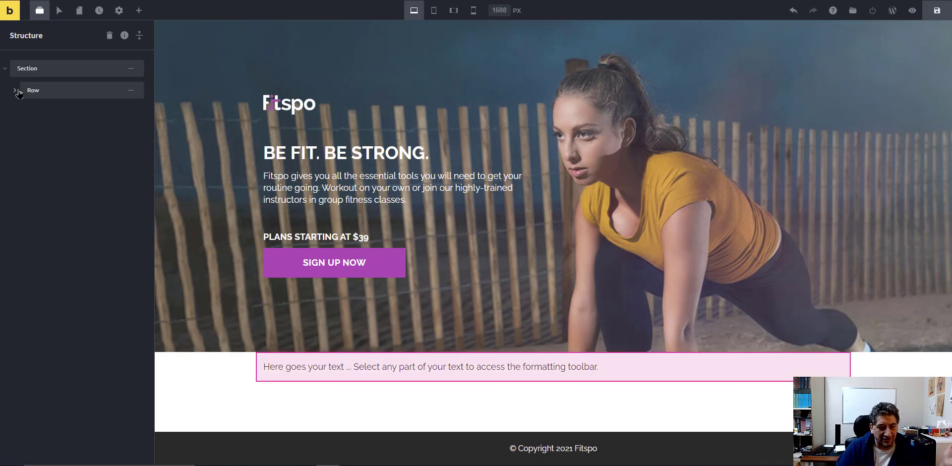
click(15, 90)
click(23, 114)
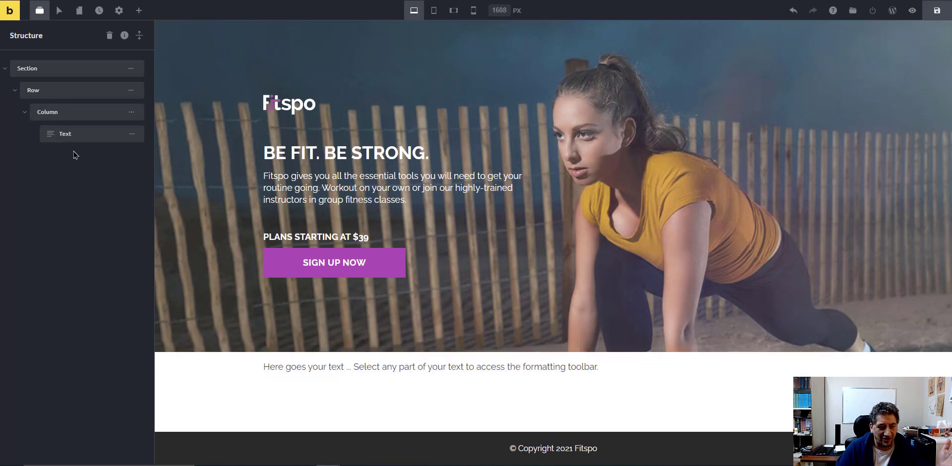
click(61, 134)
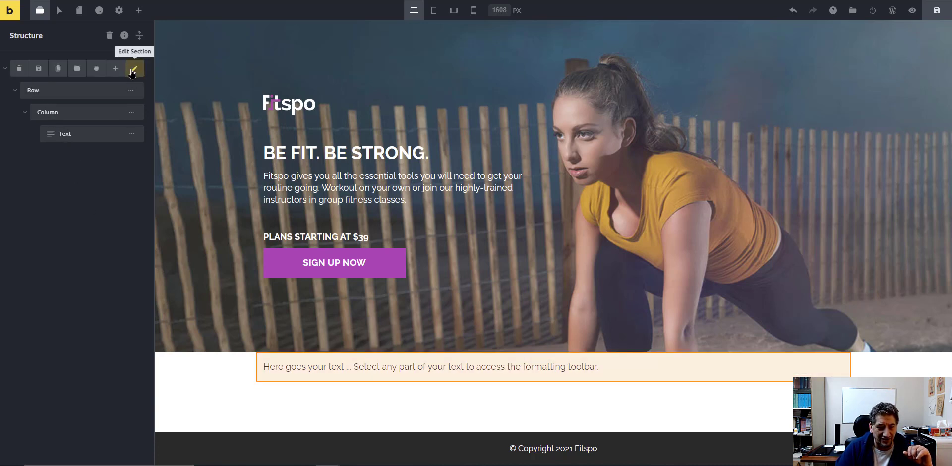
click(132, 69)
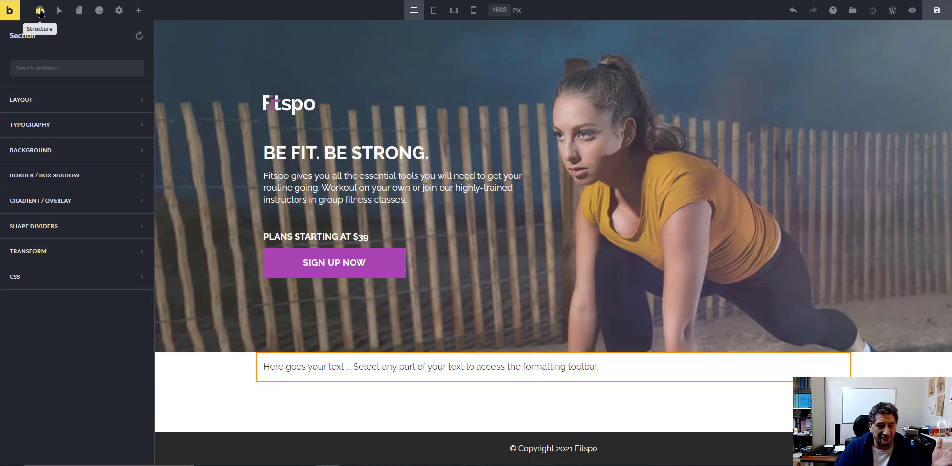
- Rename the page's section in the structure as "Services"
click(39, 9)
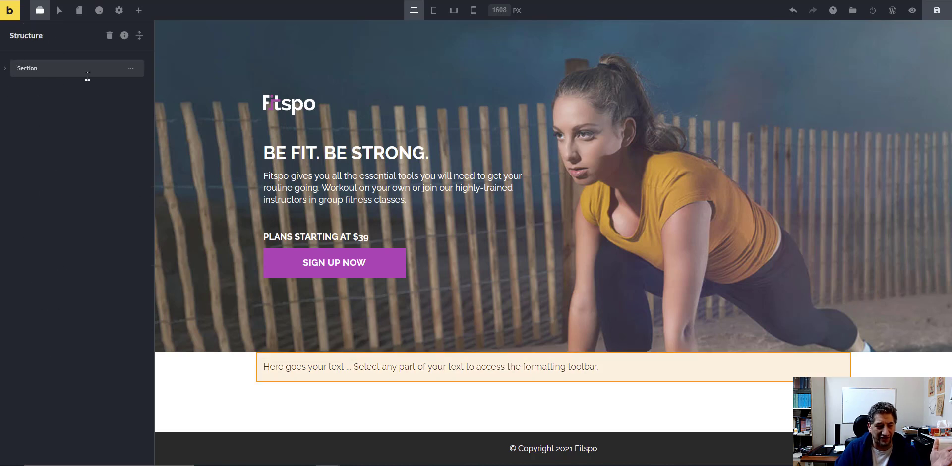
double_click(29, 69)
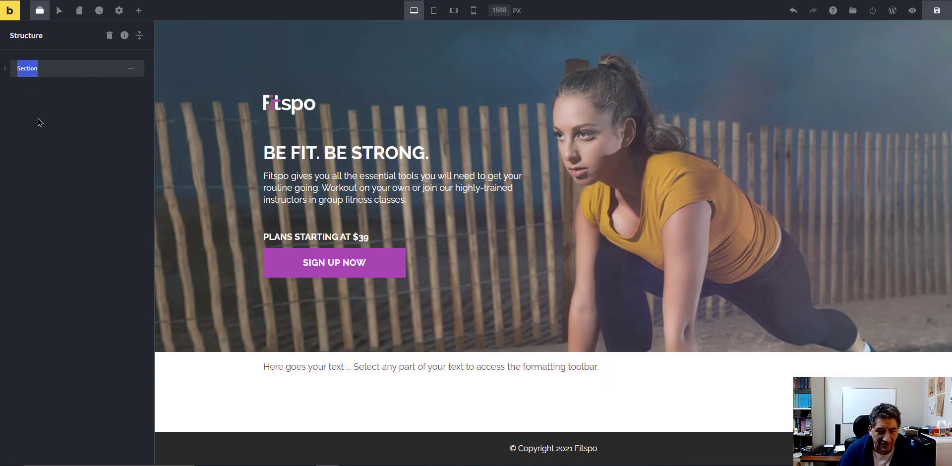
text(Se)
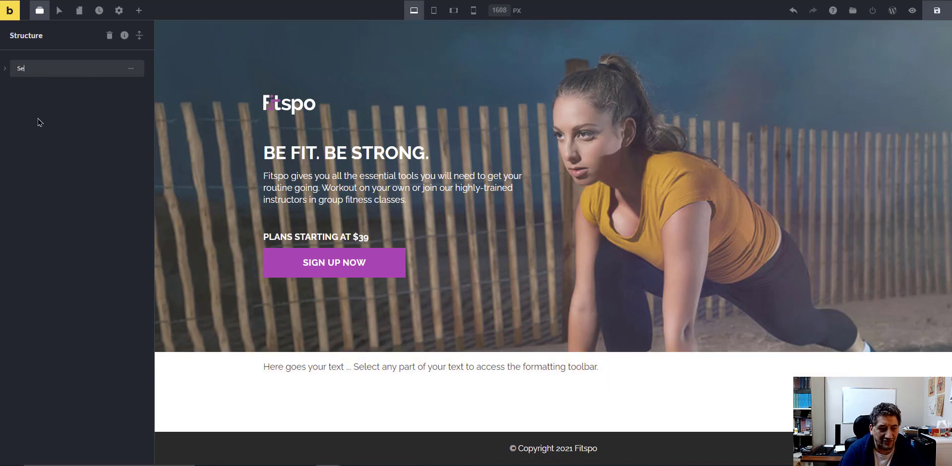
text(rvices)
key(Return)
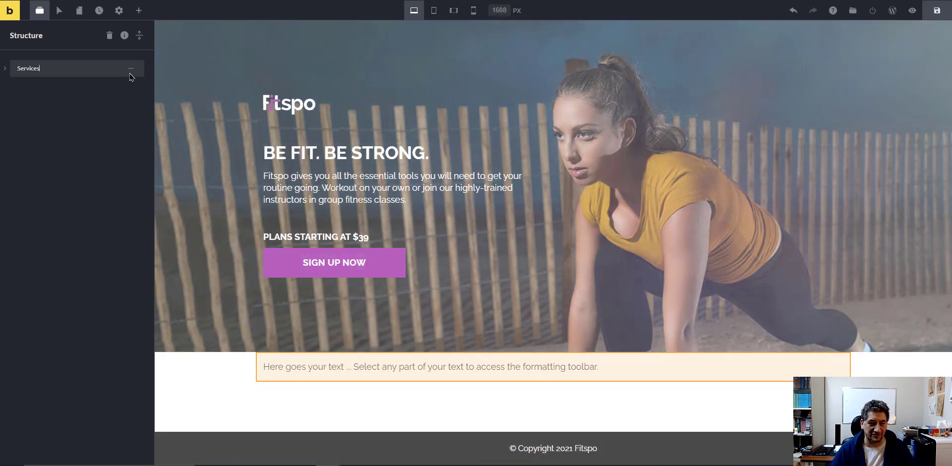
- Duplicate the Services section and rename the copy as "Team"
click(131, 68)
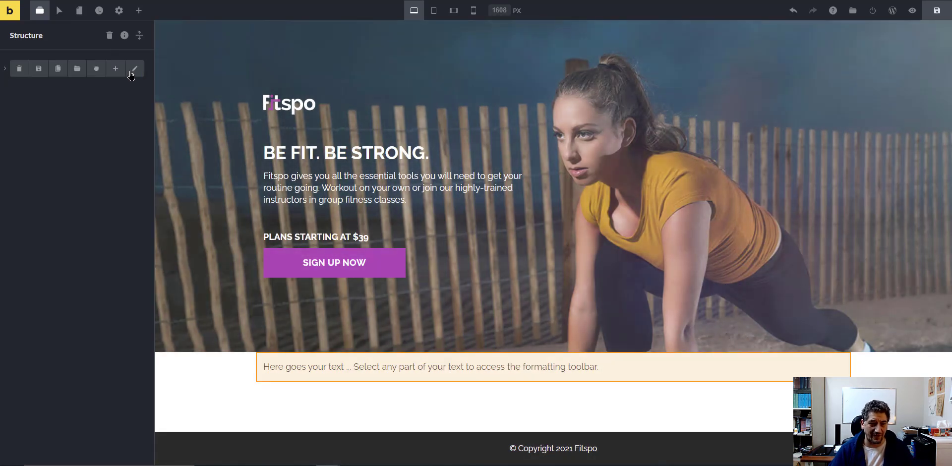
click(58, 68)
double_click(30, 95)
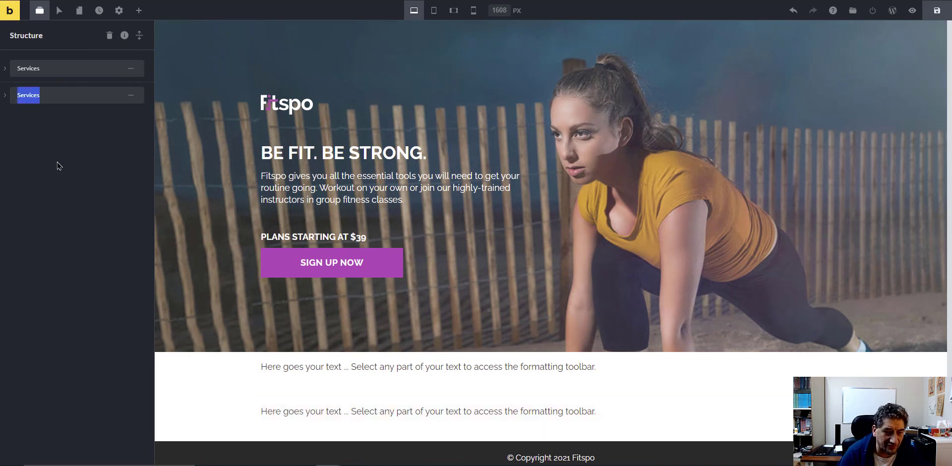
text(Team)
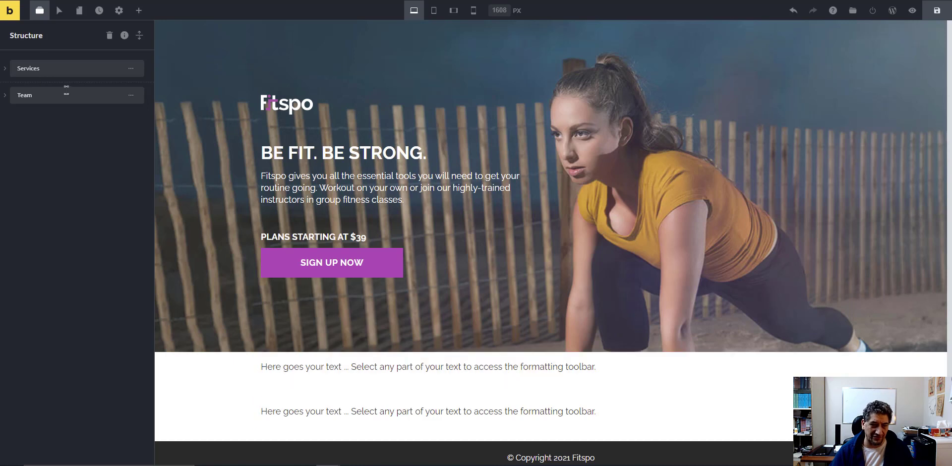
- Check the list of available elements and view the Team section's settings
click(139, 10)
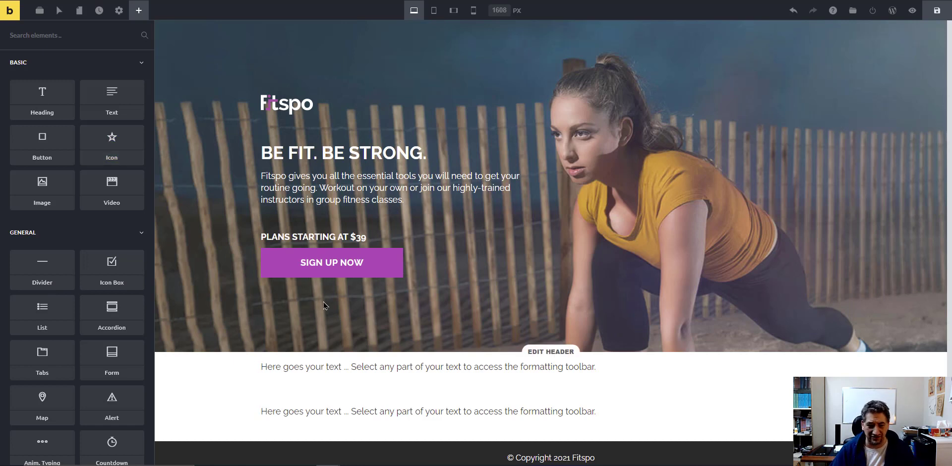
click(39, 10)
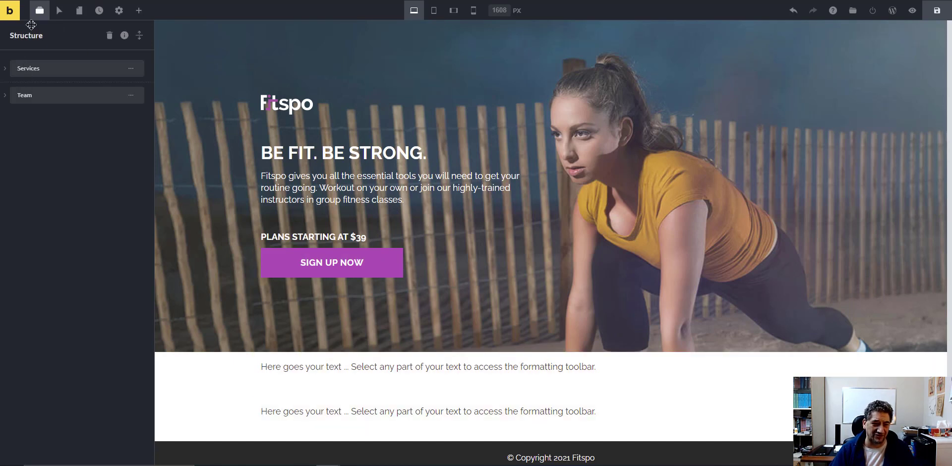
click(142, 96)
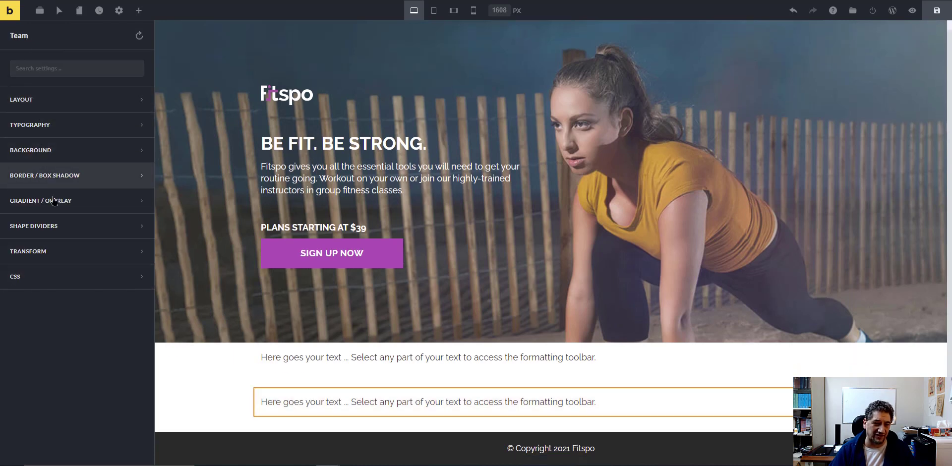
click(39, 10)
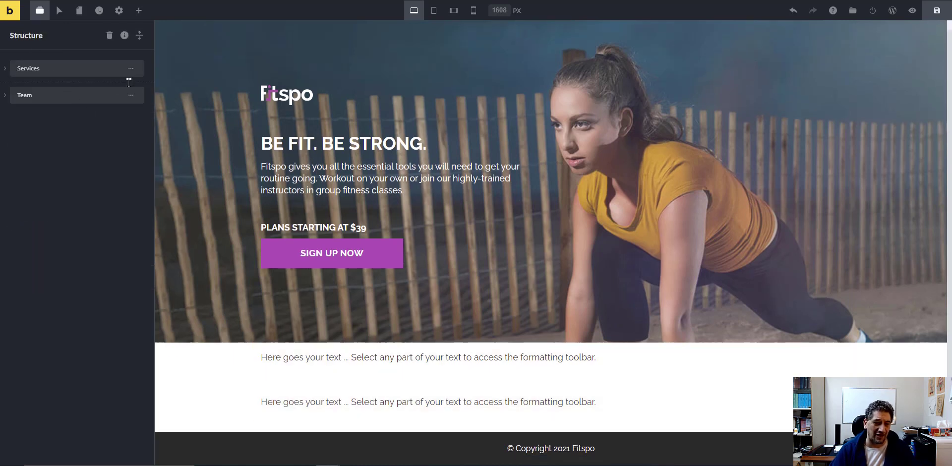
- Expand the whole structure and view the content settings of the Text element in the Team section
click(141, 36)
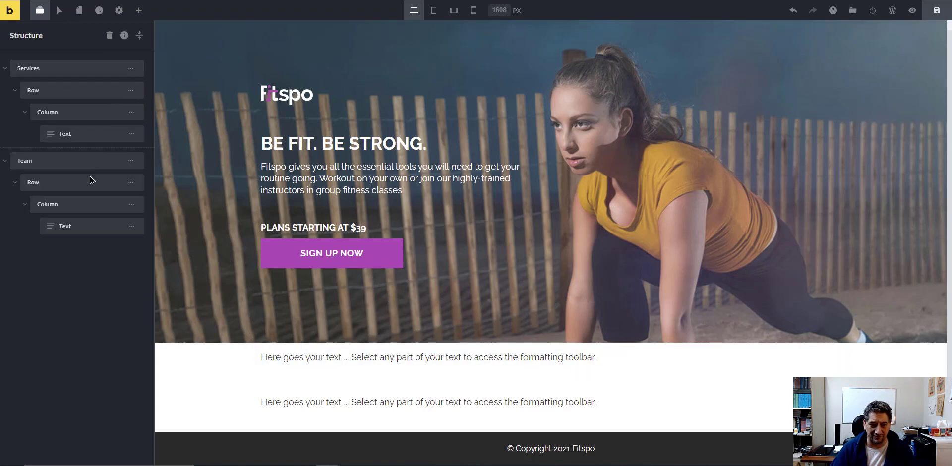
click(122, 232)
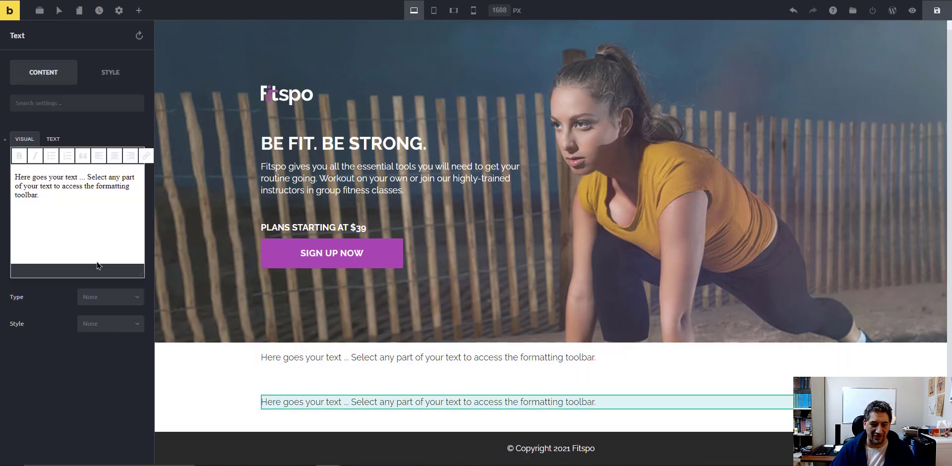
click(40, 10)
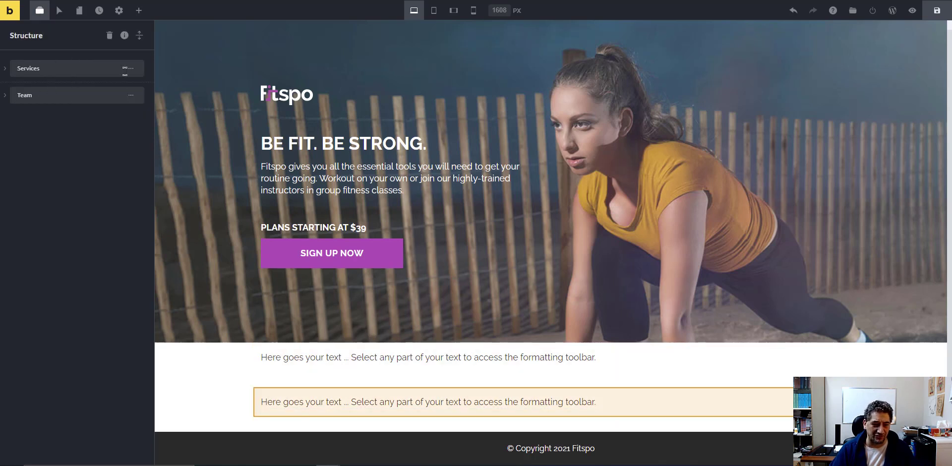
click(139, 35)
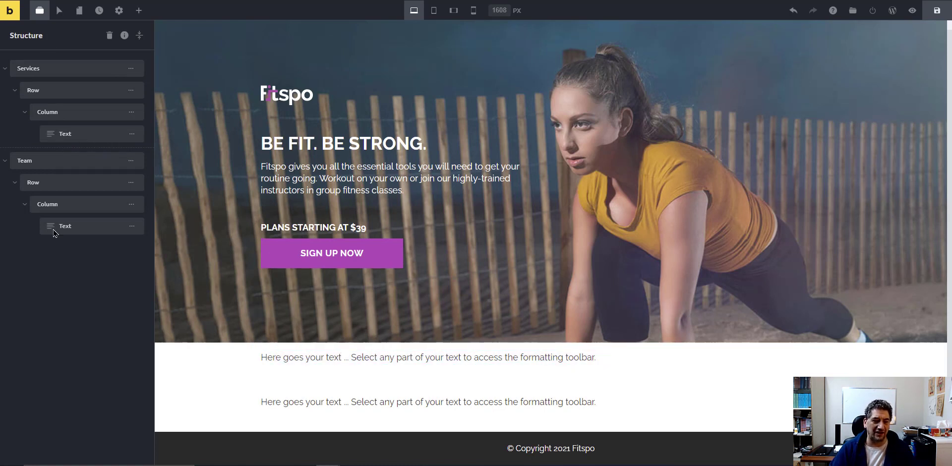
click(129, 226)
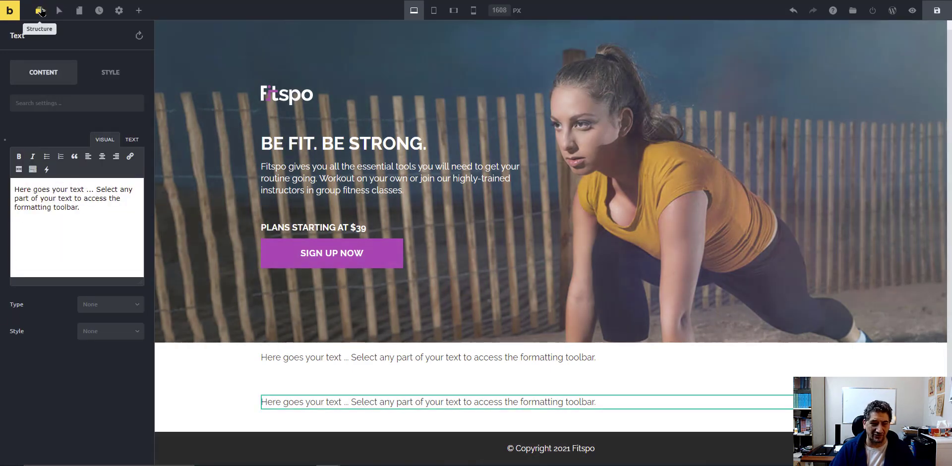
click(40, 11)
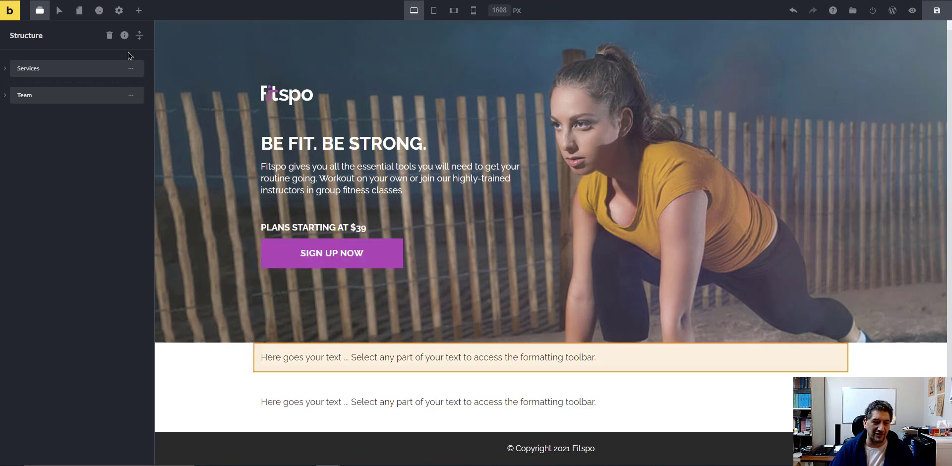
click(140, 35)
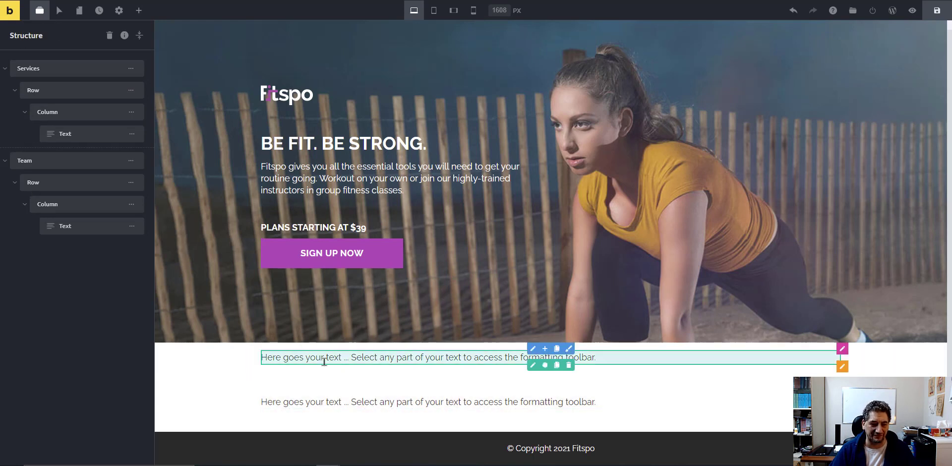
- Open the header for editing and look through the content settings of its Sign Up Now button
click(383, 254)
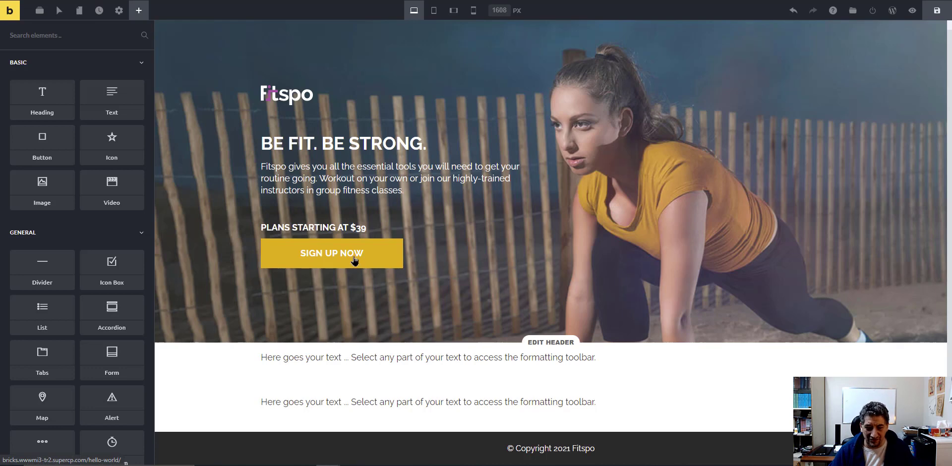
click(548, 343)
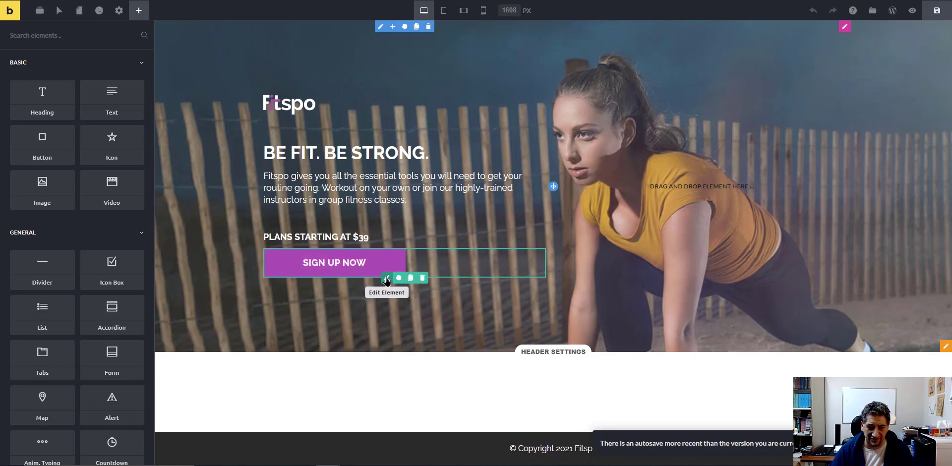
click(387, 280)
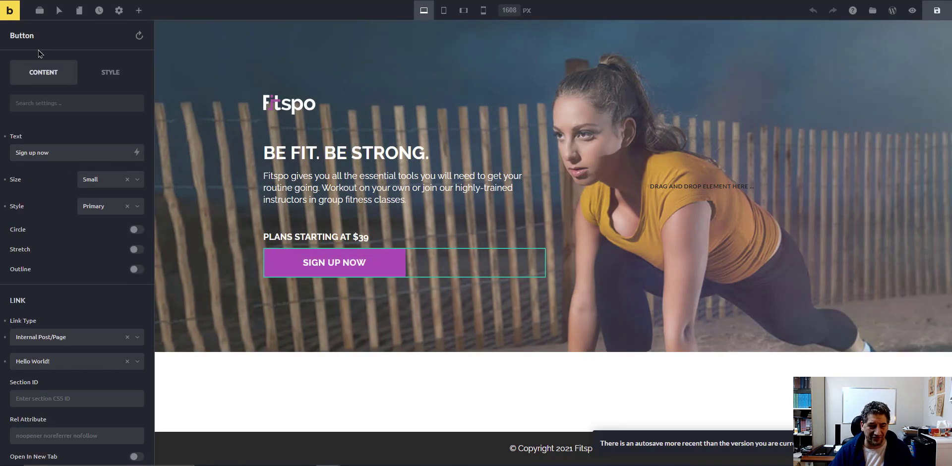
scroll(43, 359, down, 2)
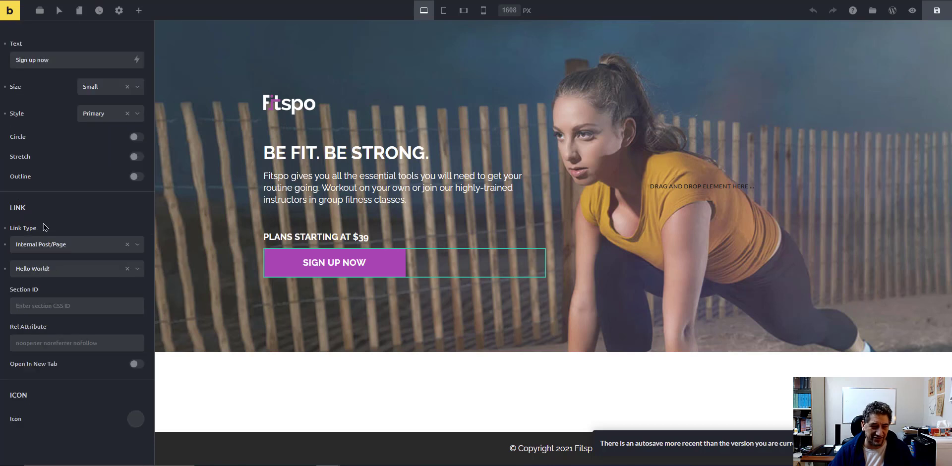
scroll(44, 227, up, 2)
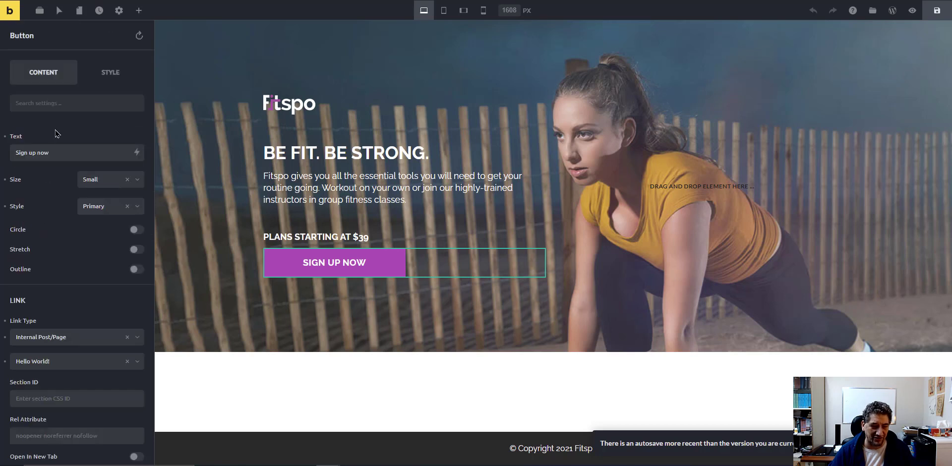
- View the Sign Up Now button's style settings and compare its background in the normal and hover states
click(102, 73)
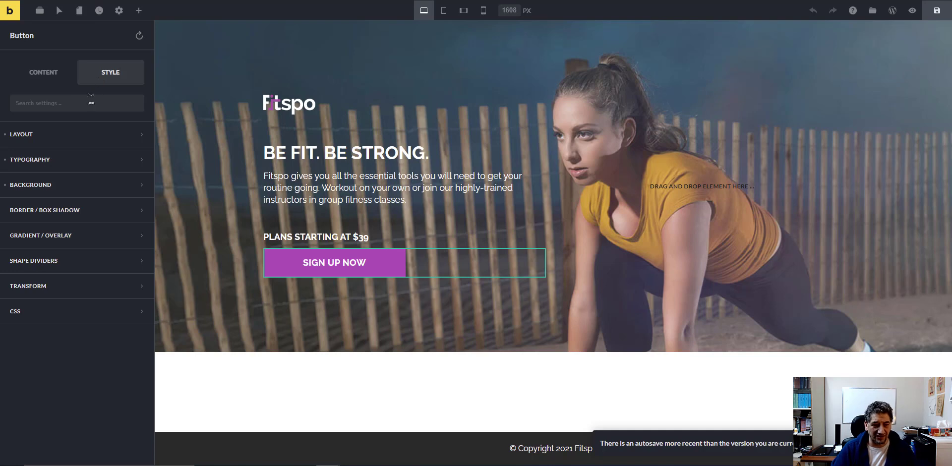
click(41, 185)
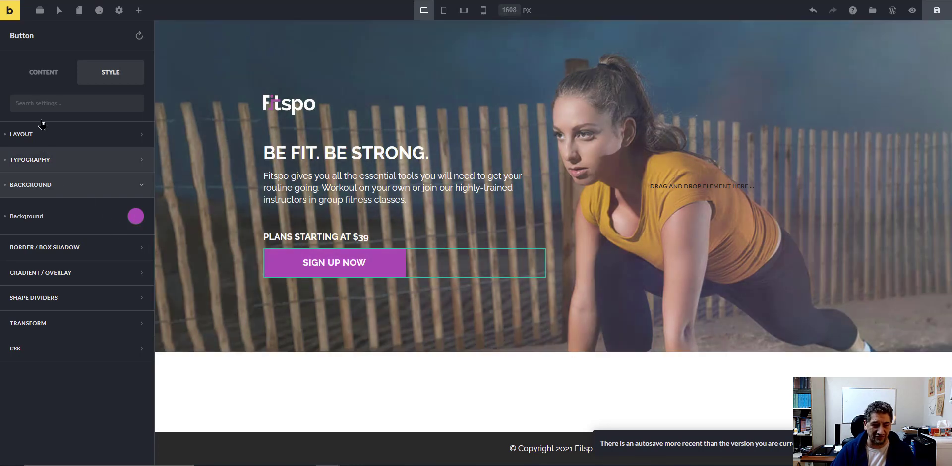
click(59, 11)
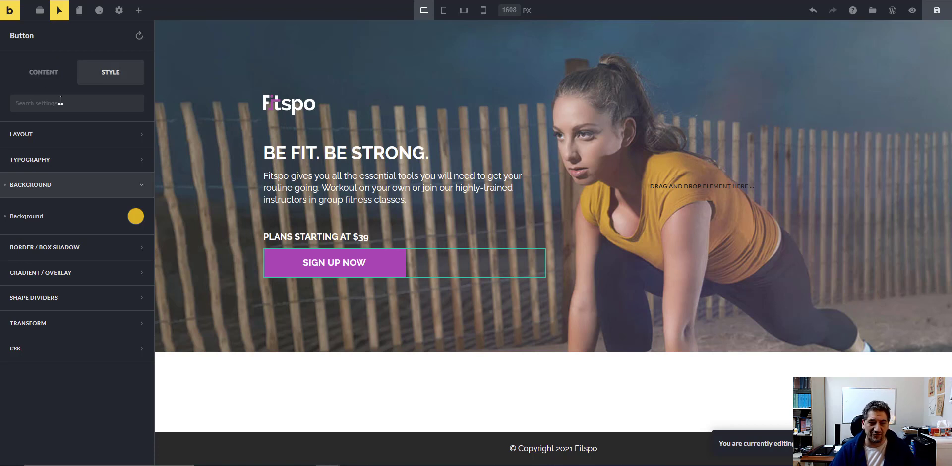
click(62, 14)
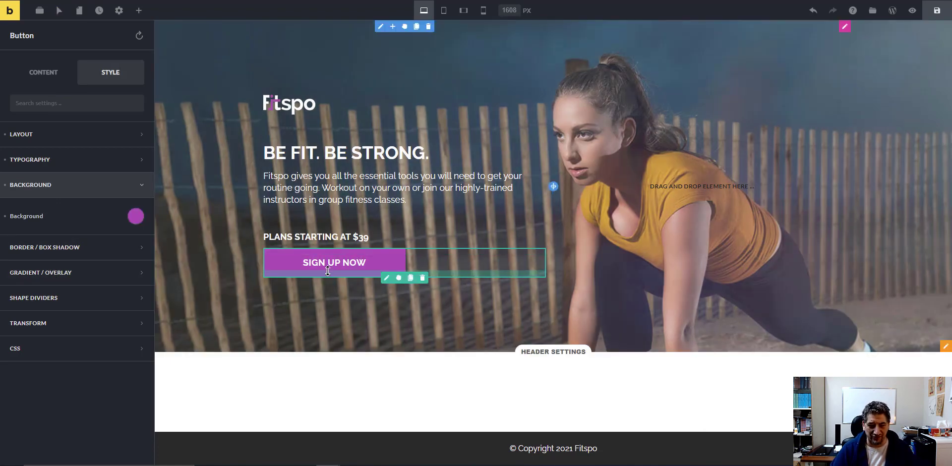
- Preview the header without the editing interface, return to editing, and view its revision history
click(912, 10)
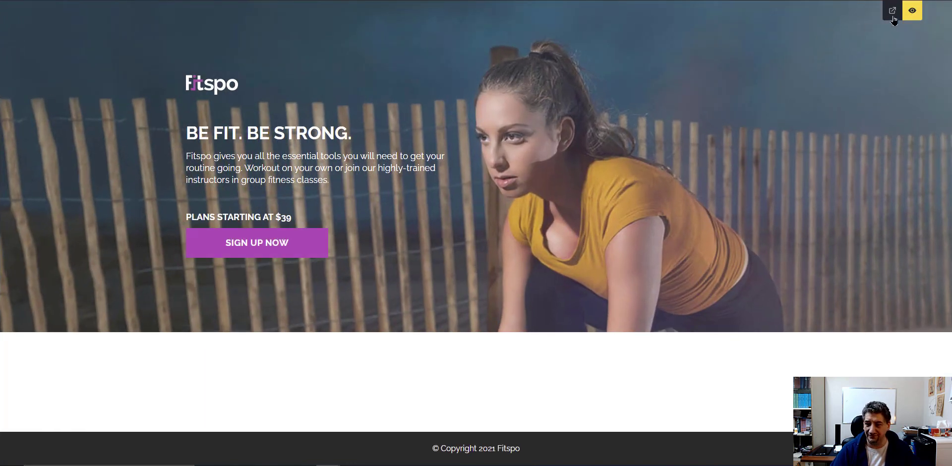
click(912, 11)
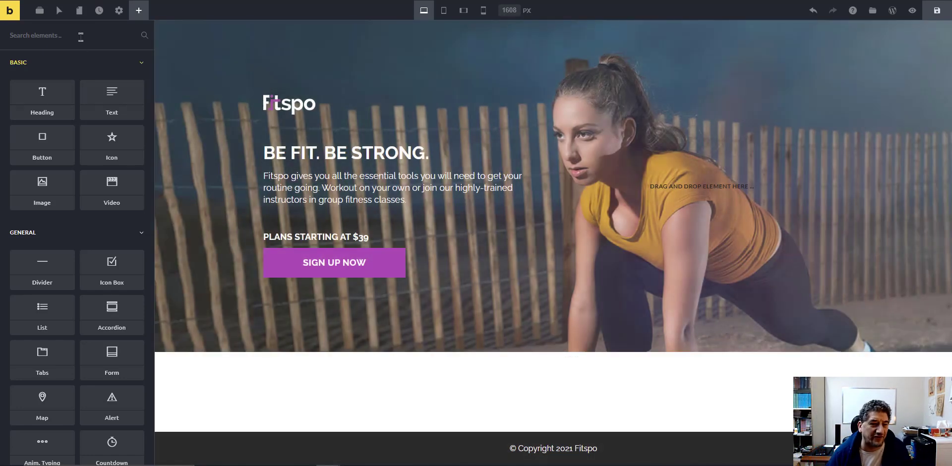
click(99, 10)
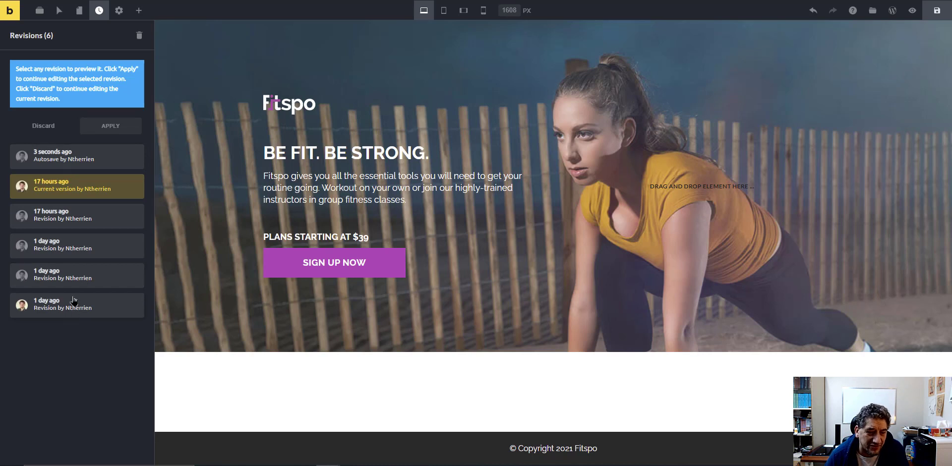
- Preview the older header revisions one after another and apply the most recent autosave
click(57, 219)
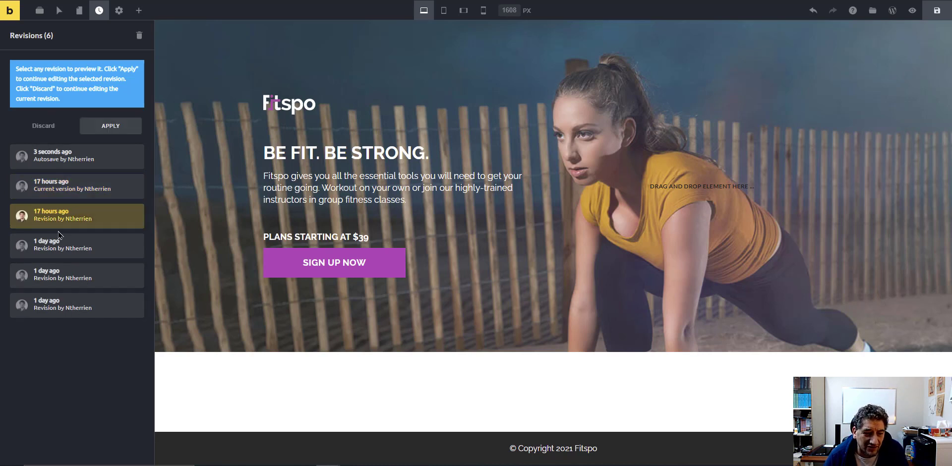
click(78, 250)
click(75, 278)
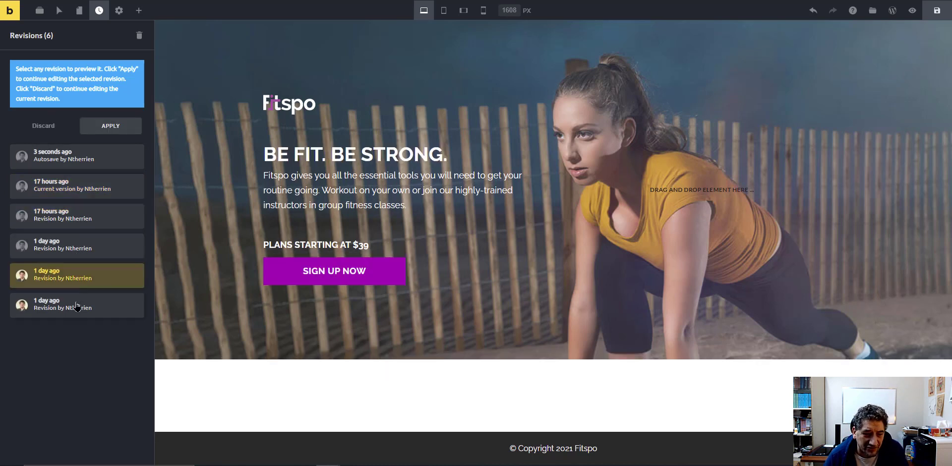
click(78, 307)
click(70, 250)
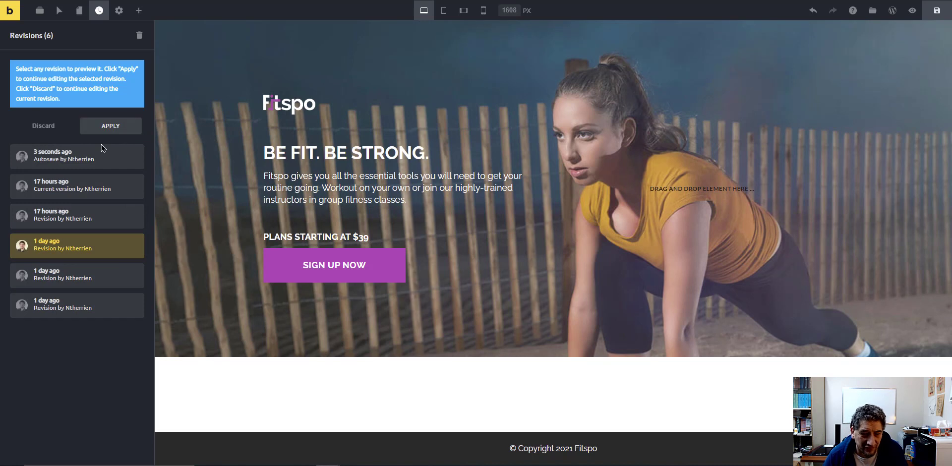
click(83, 167)
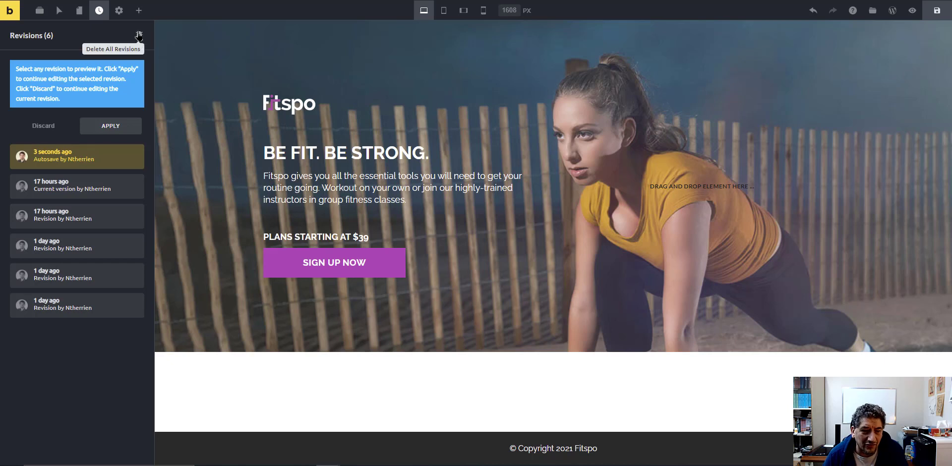
- View the theme style settings of the Landing style
click(119, 12)
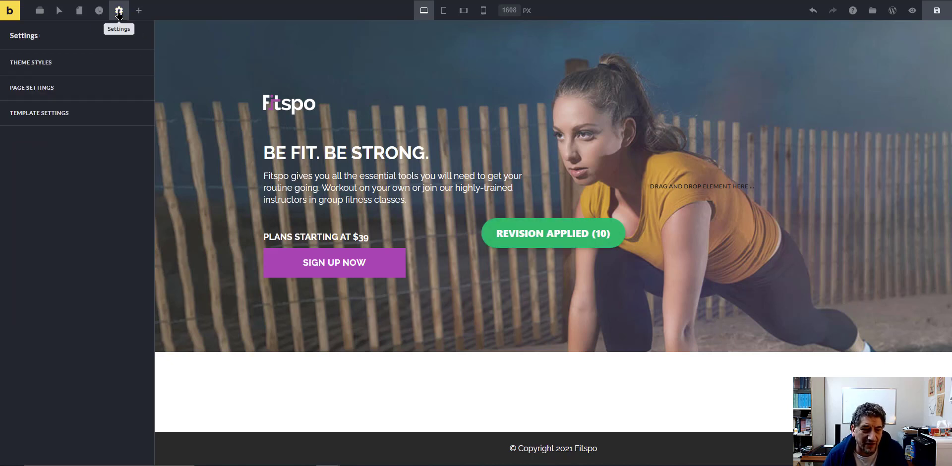
click(67, 73)
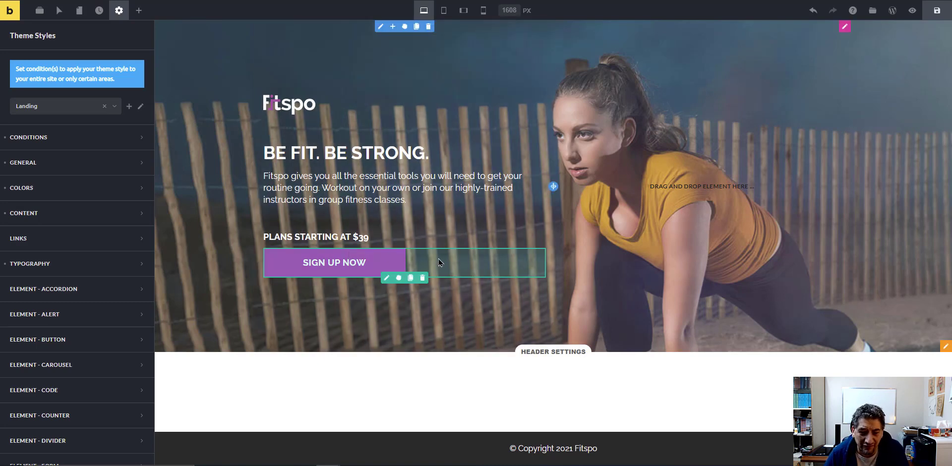
- Try adjusting the Sign Up Now button's spacing on the canvas and restore the header from the most recent autosave revision
click(387, 278)
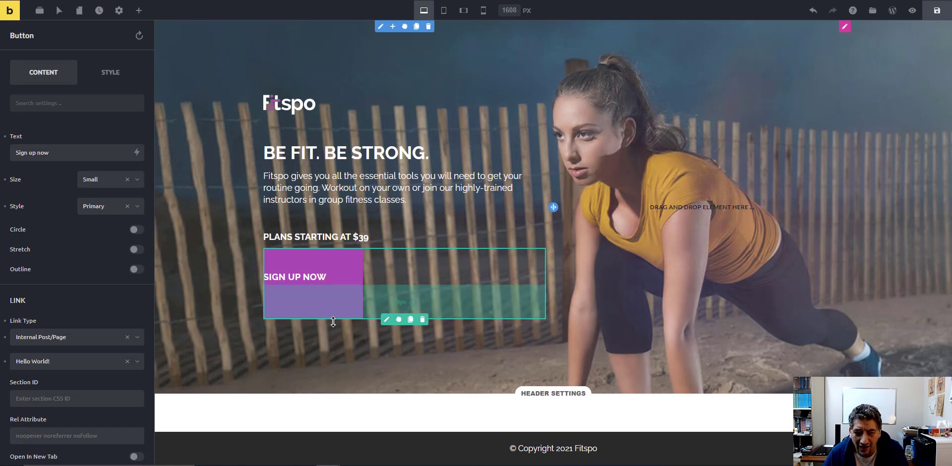
click(100, 10)
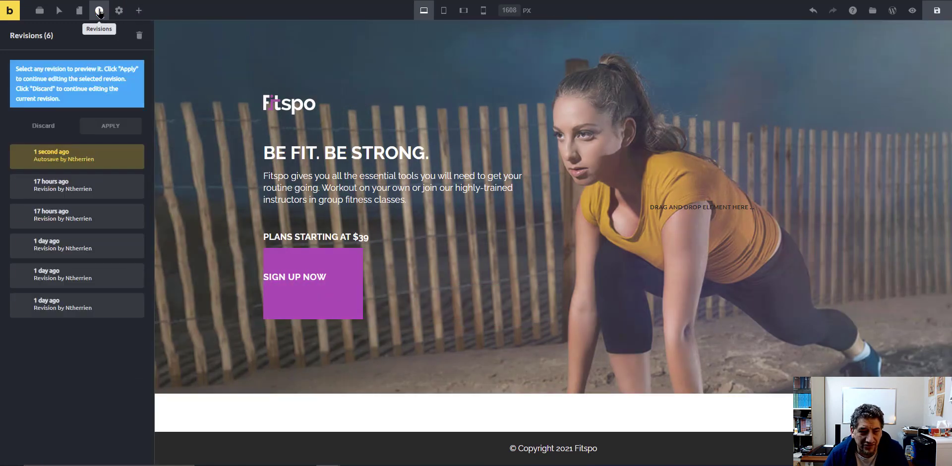
click(80, 159)
click(116, 130)
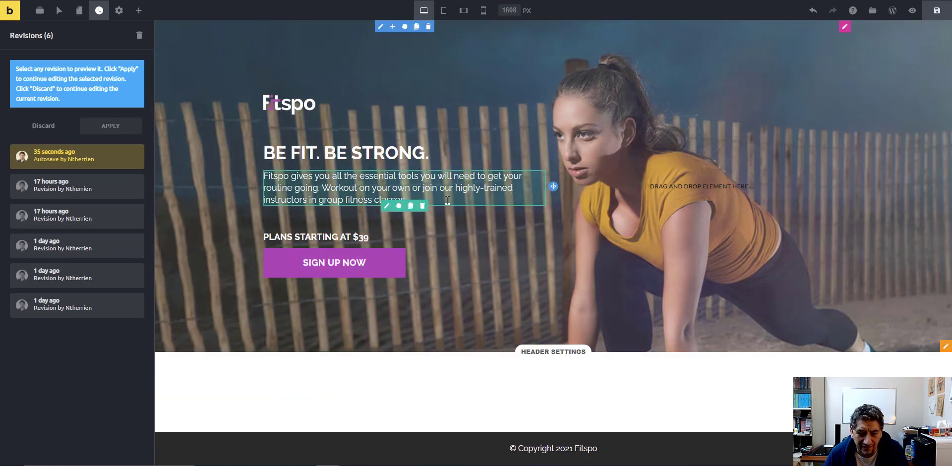
- Open the Text element below the Be Fit heading for editing and enlarge its margins and padding directly on the canvas
click(386, 206)
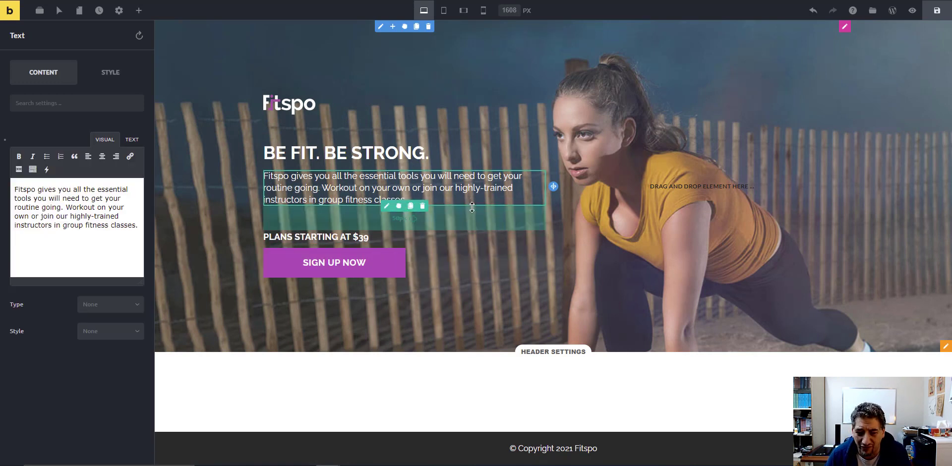
drag(473, 200, 475, 208)
drag(473, 216, 462, 241)
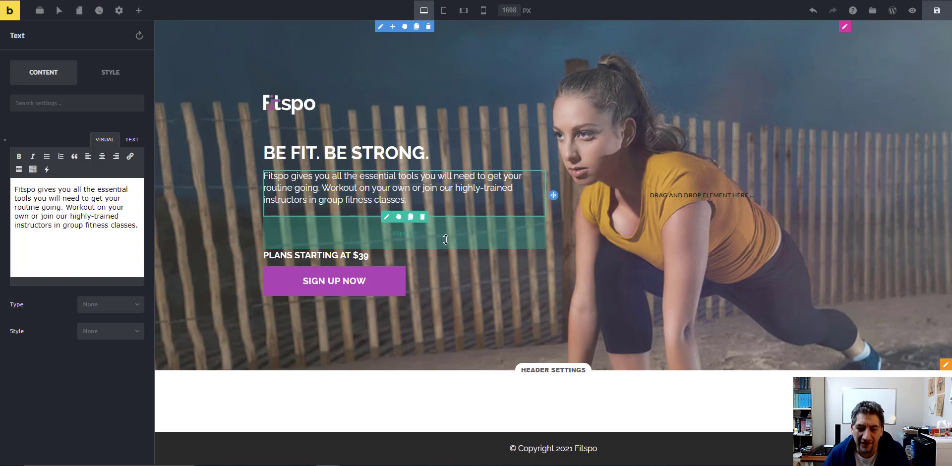
drag(446, 240, 468, 290)
click(414, 237)
click(413, 255)
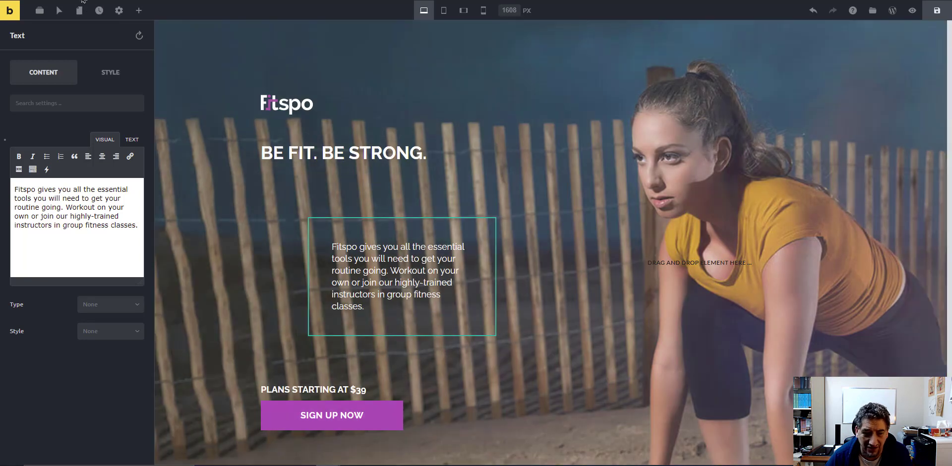
- Restore the page to its most recent autosave by applying that revision
click(99, 12)
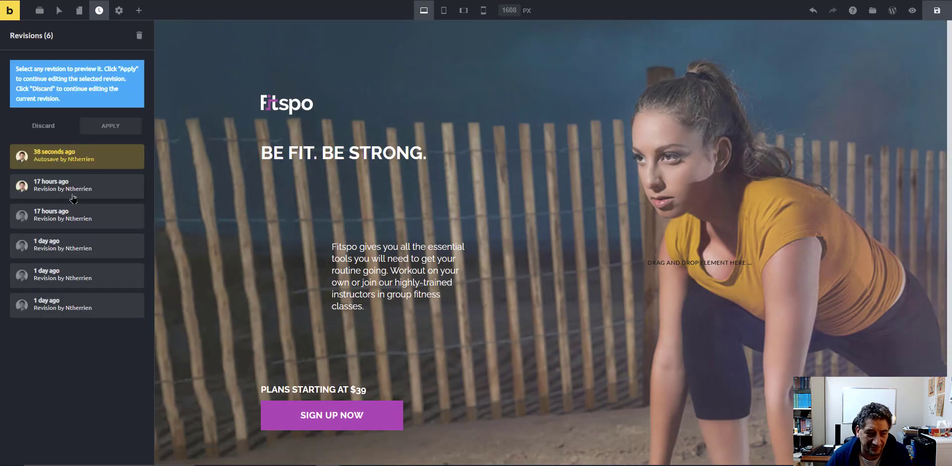
click(71, 160)
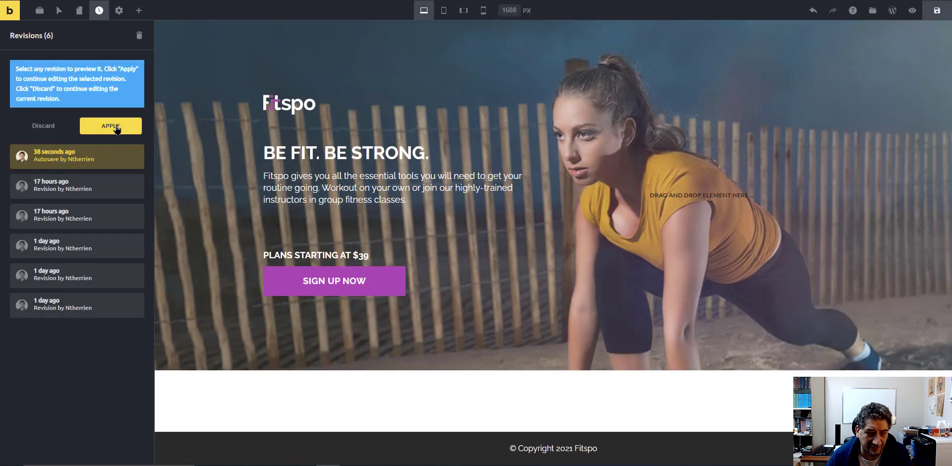
click(110, 126)
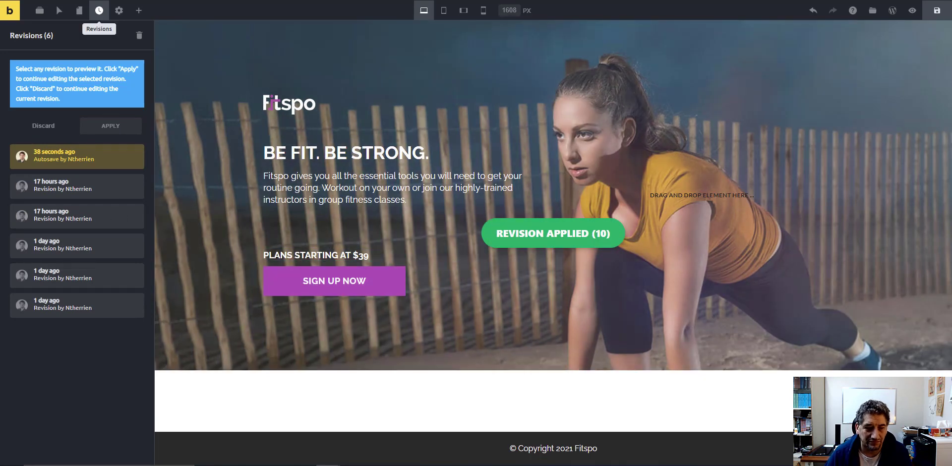
- Try the Milo and Sizzle template bundle theme styles on the page
click(119, 11)
click(78, 73)
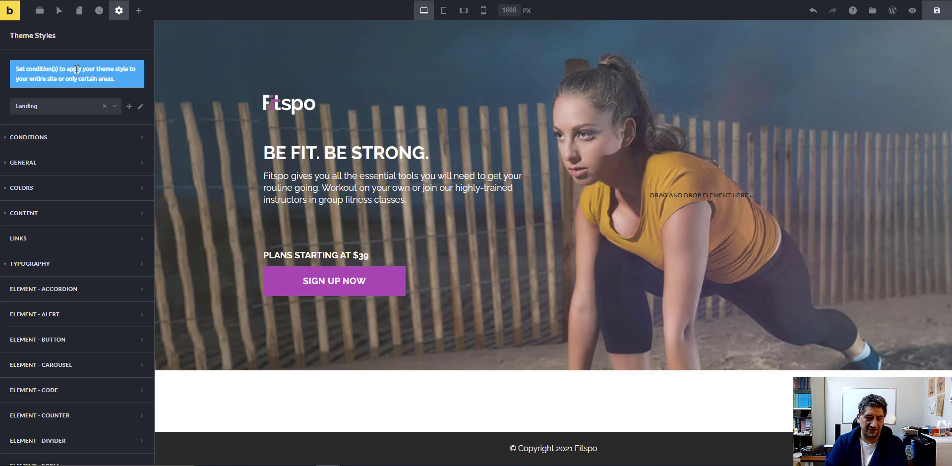
click(82, 108)
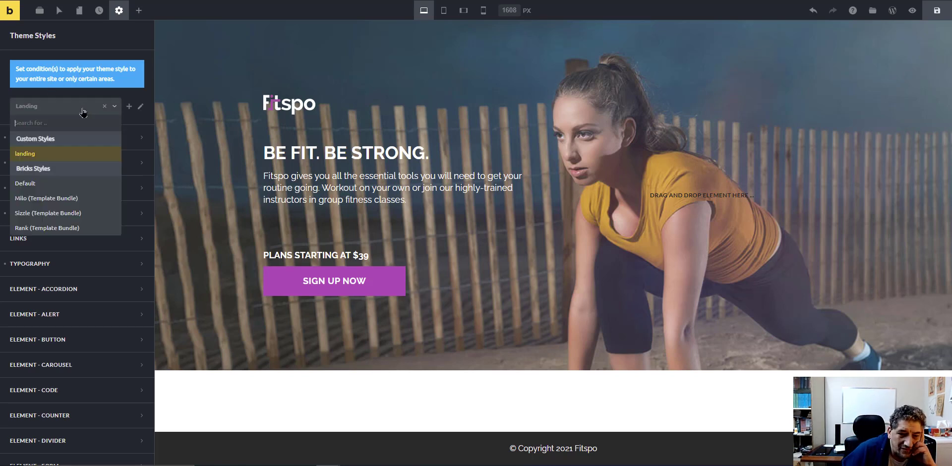
click(53, 198)
click(47, 107)
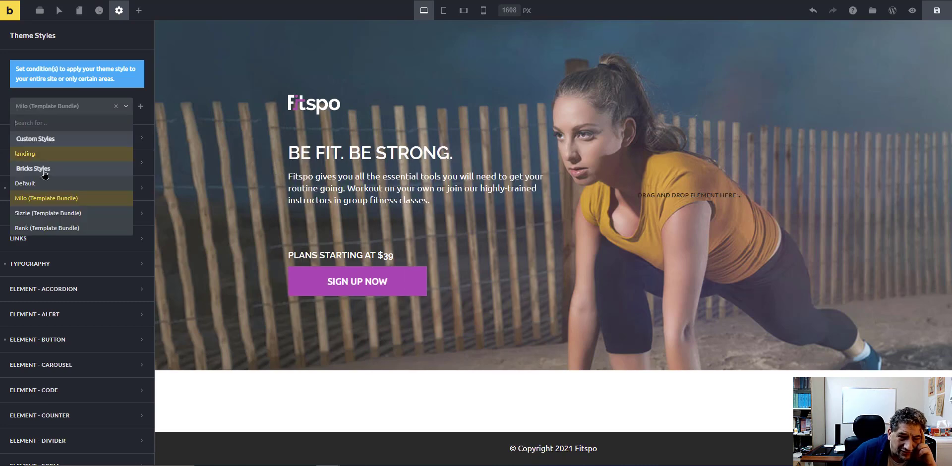
click(50, 214)
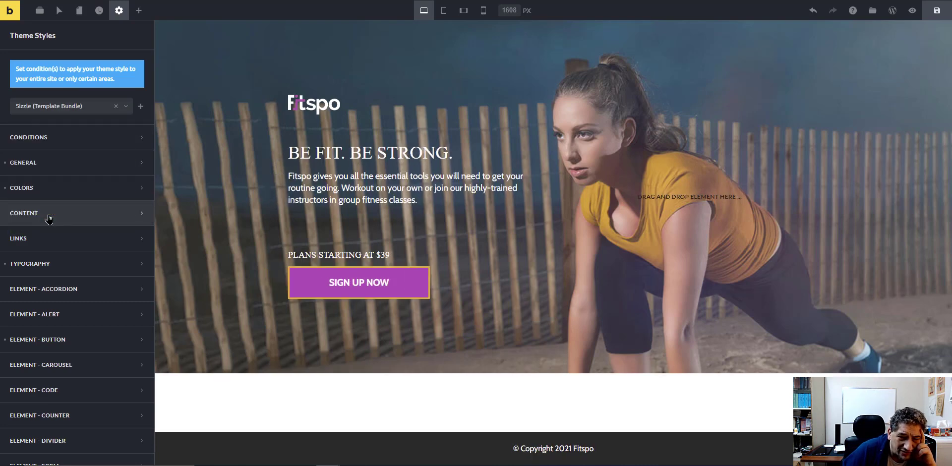
click(77, 112)
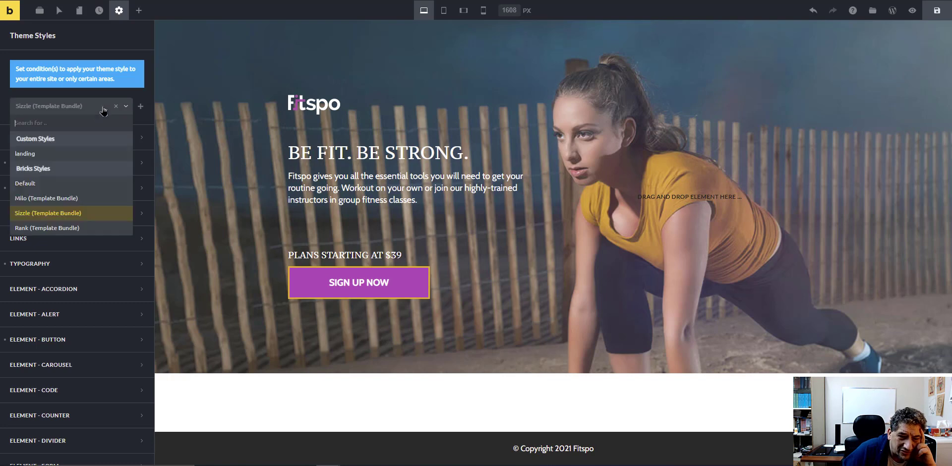
- Create a new theme style named Demo, preview the page with it and return to the builder
click(140, 108)
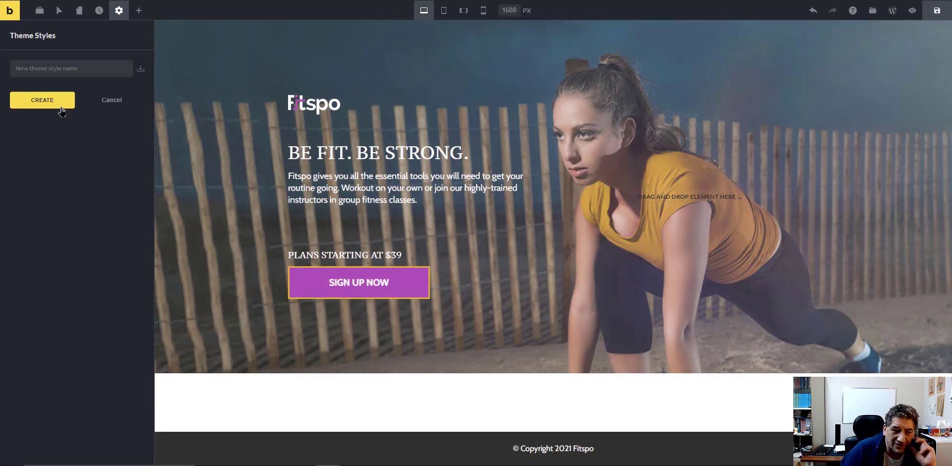
click(52, 69)
text(Dea)
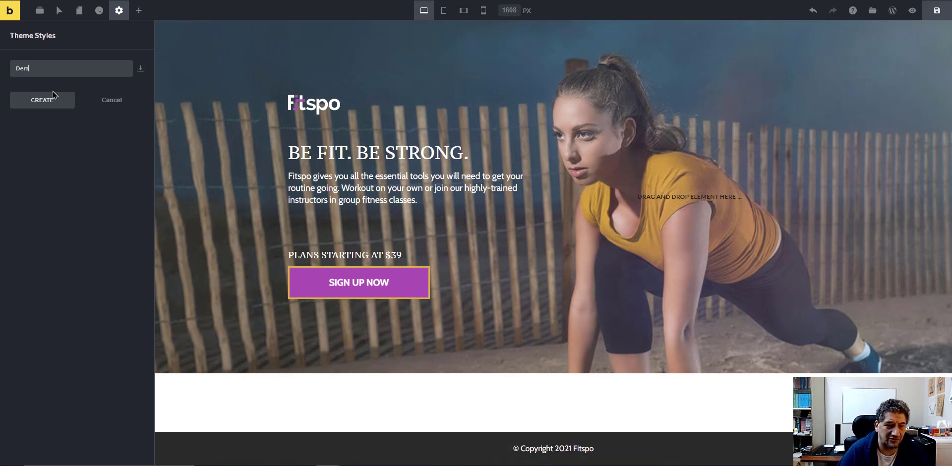
text(o)
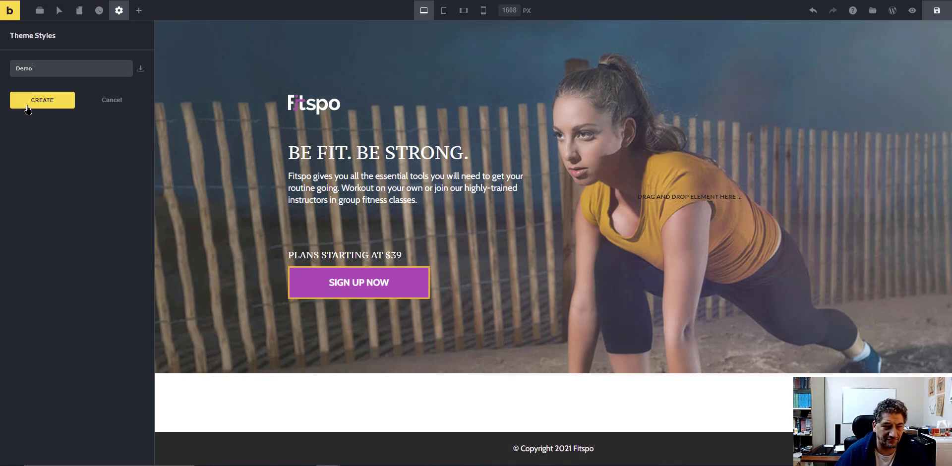
click(22, 105)
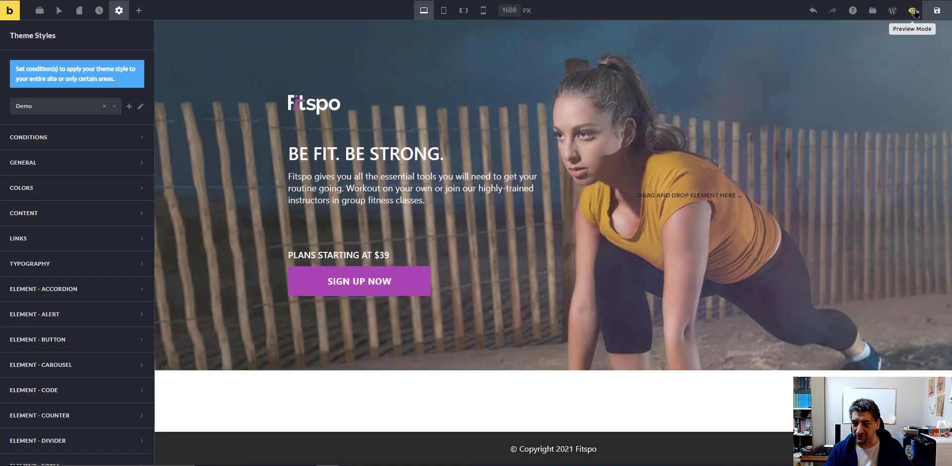
click(913, 11)
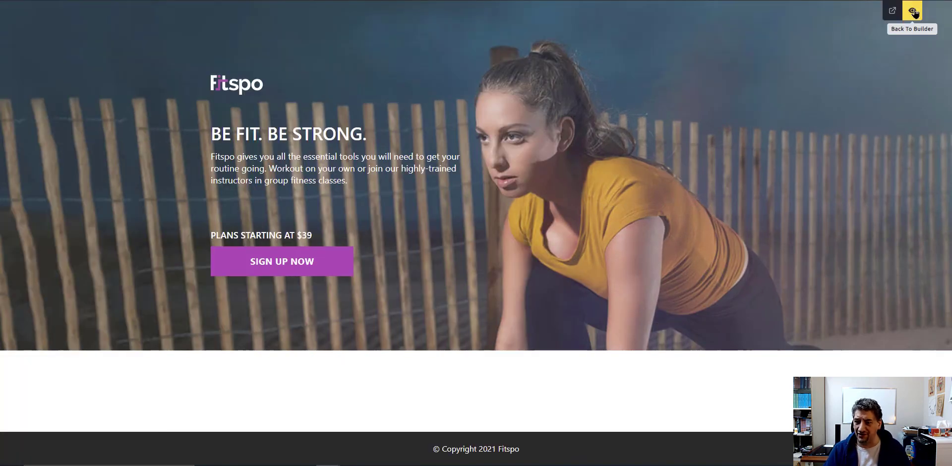
click(914, 13)
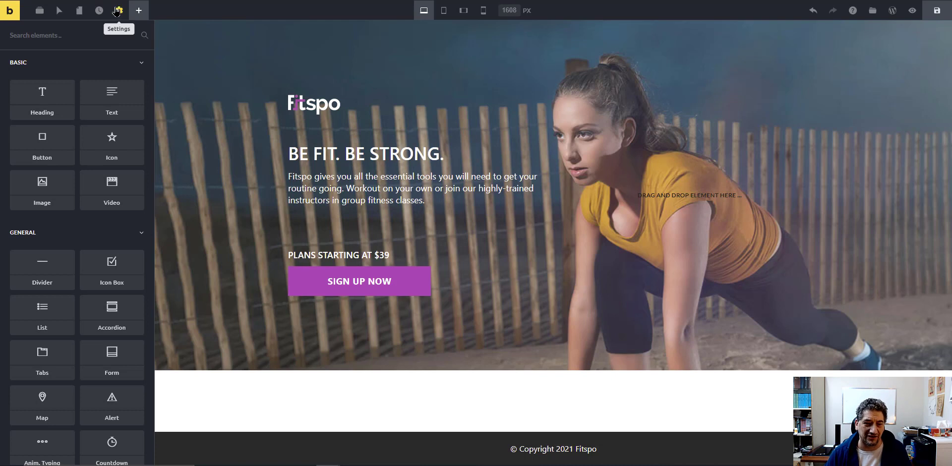
- Add an Individual condition to the Demo theme style, covering the Hello World! post and the Landing Page
click(118, 11)
click(49, 69)
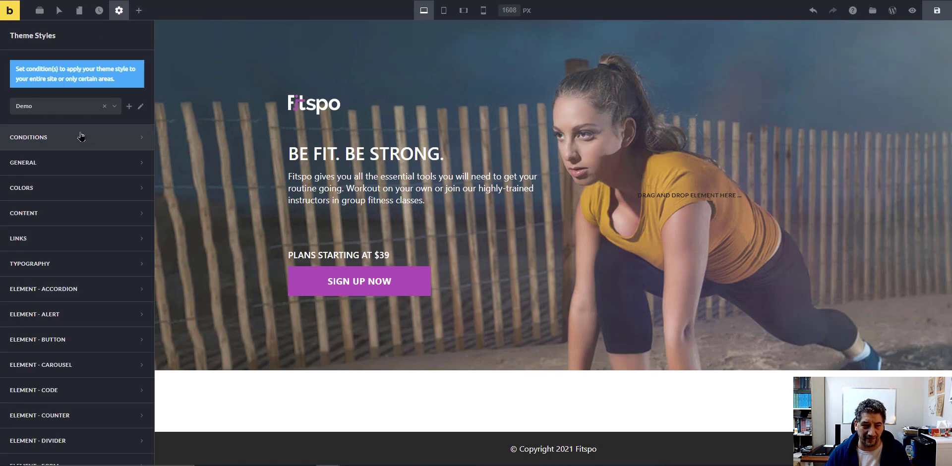
click(58, 137)
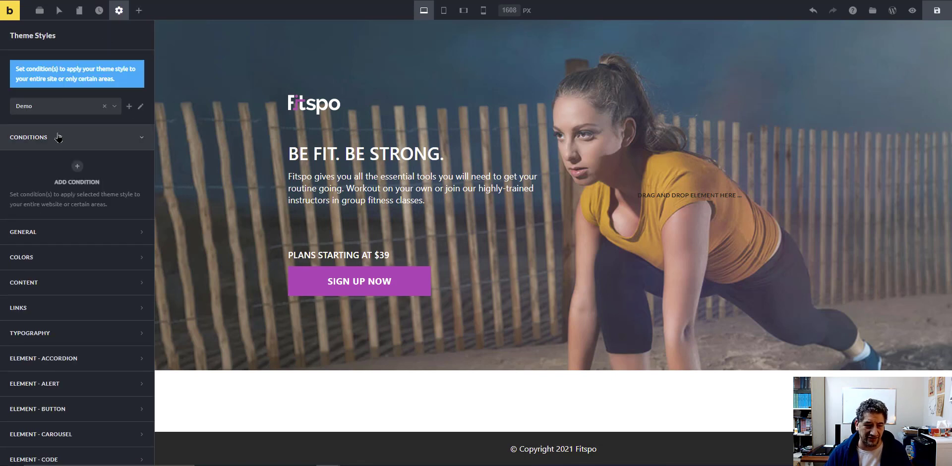
click(77, 166)
click(70, 199)
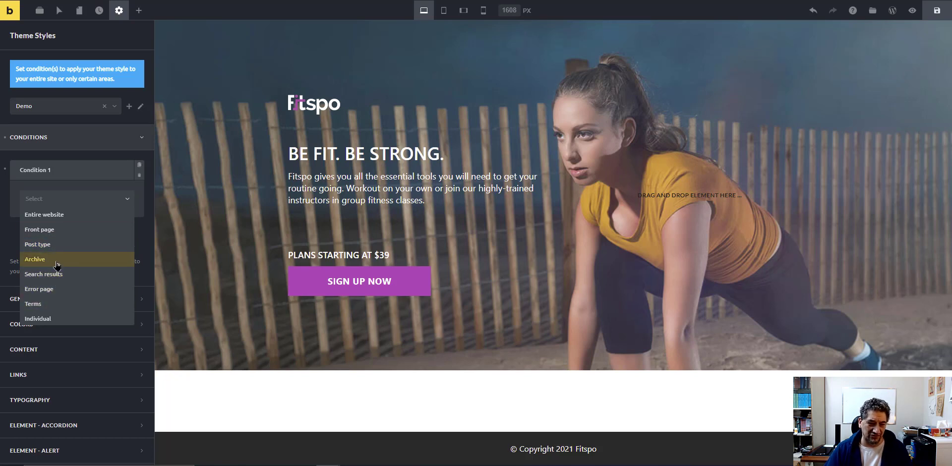
click(45, 319)
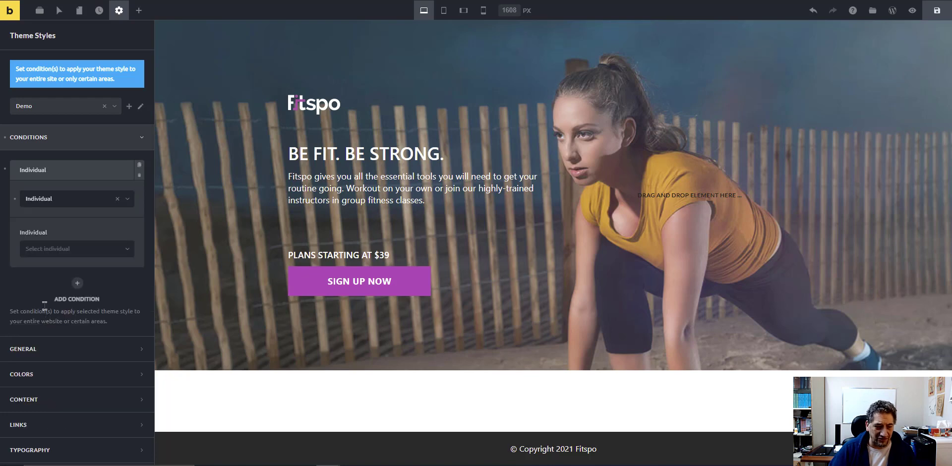
click(47, 250)
click(55, 281)
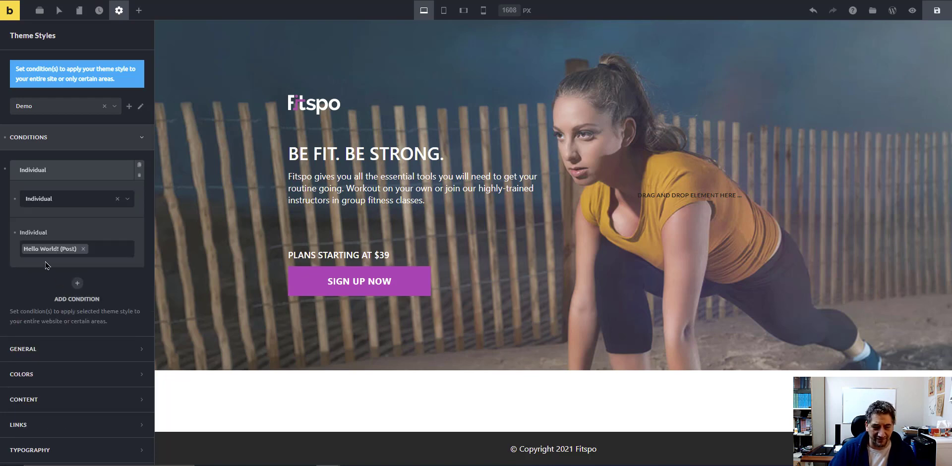
click(105, 254)
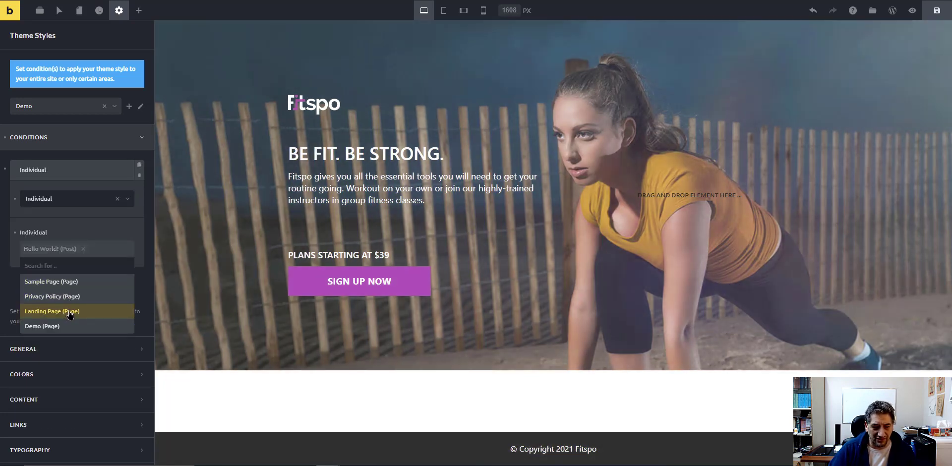
click(71, 310)
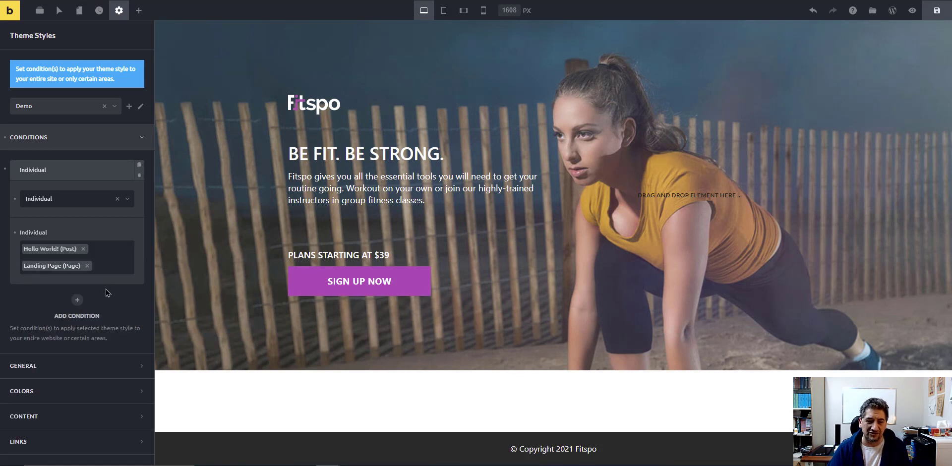
- Clear the Individual condition and apply the Demo theme style to the entire website instead
click(117, 198)
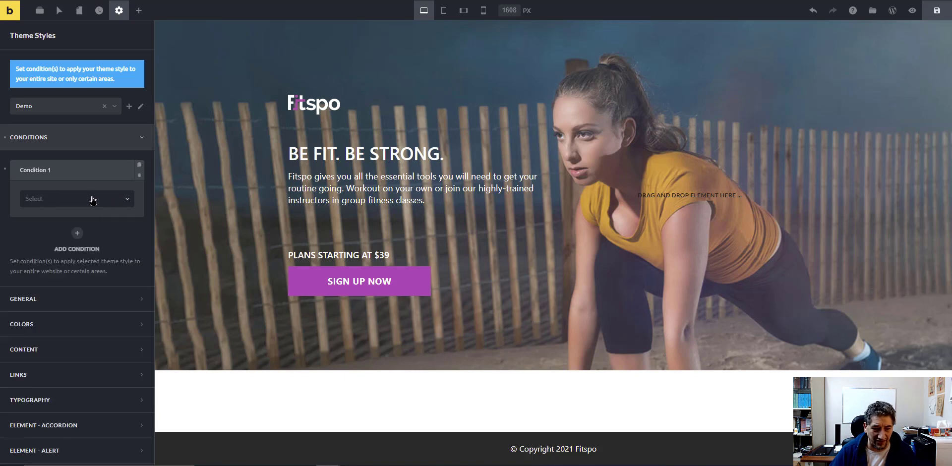
click(85, 198)
click(75, 216)
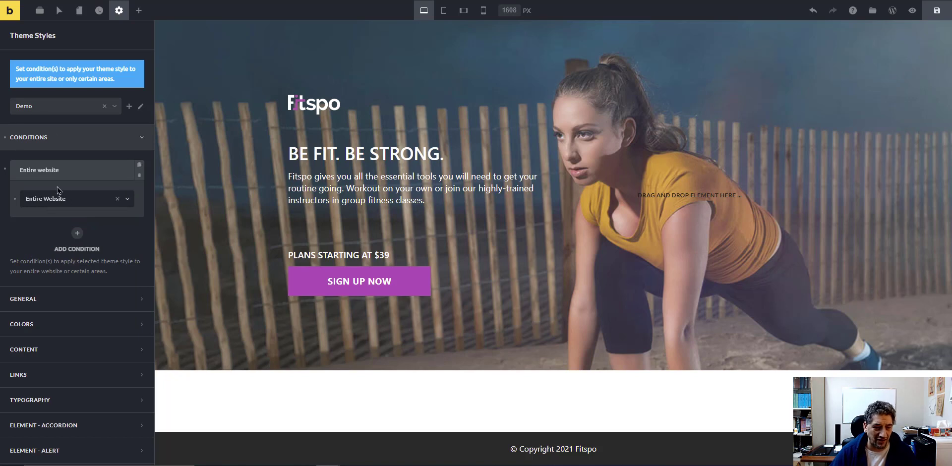
click(69, 142)
- Examine the Demo theme style's General settings, covering site layout, margins, container width and lightbox options
click(72, 164)
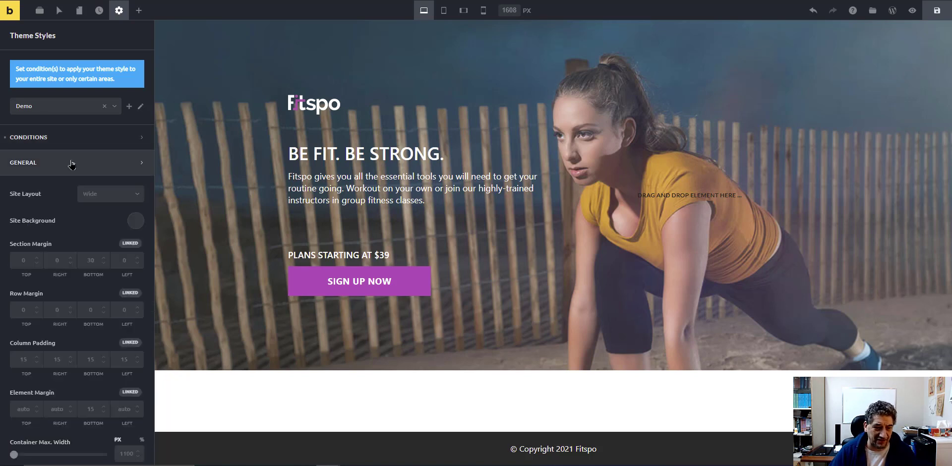
scroll(79, 227, down, 7)
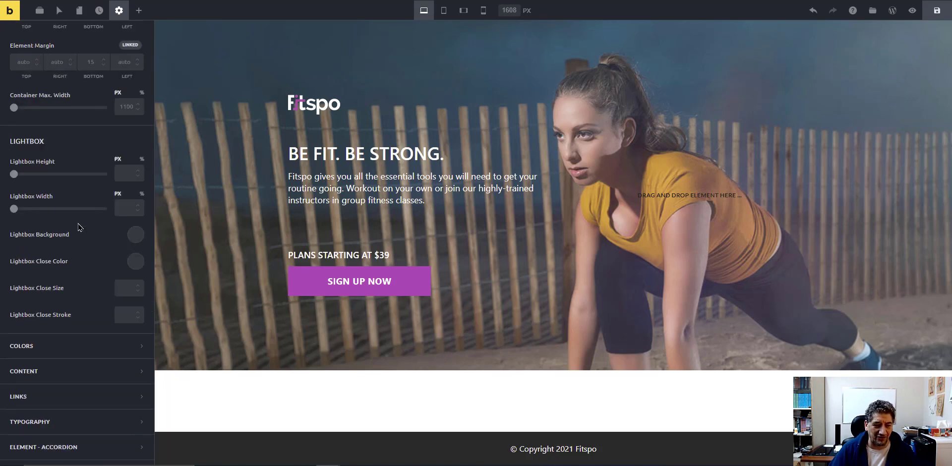
scroll(78, 227, up, 7)
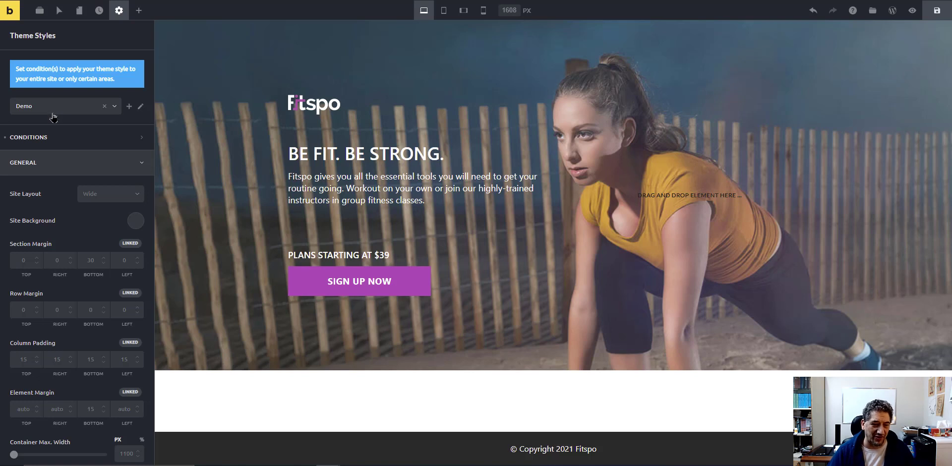
click(63, 136)
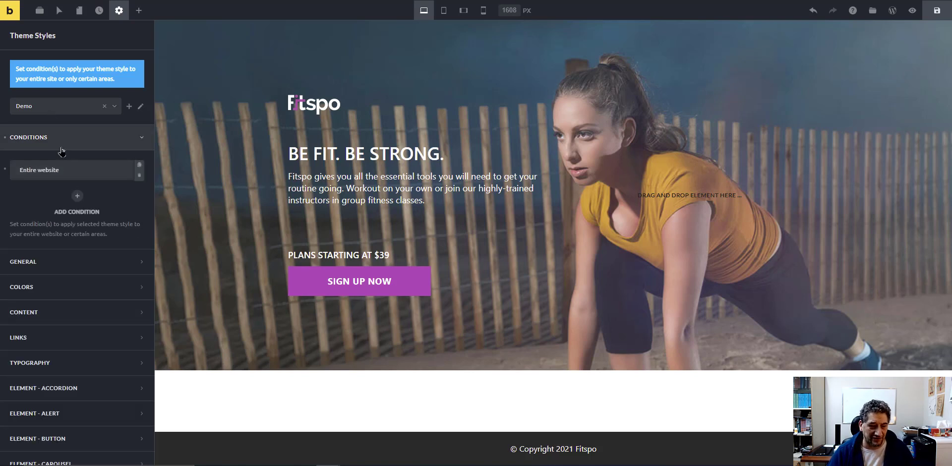
click(37, 262)
scroll(57, 276, down, 10)
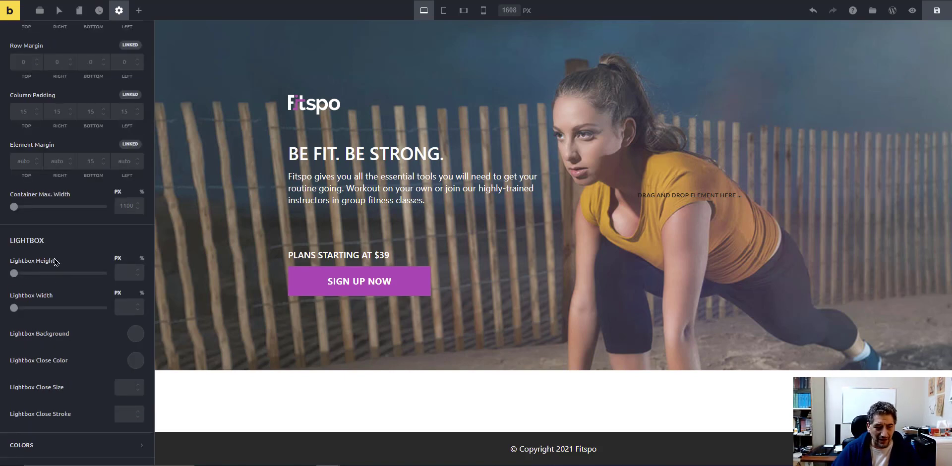
scroll(54, 262, up, 6)
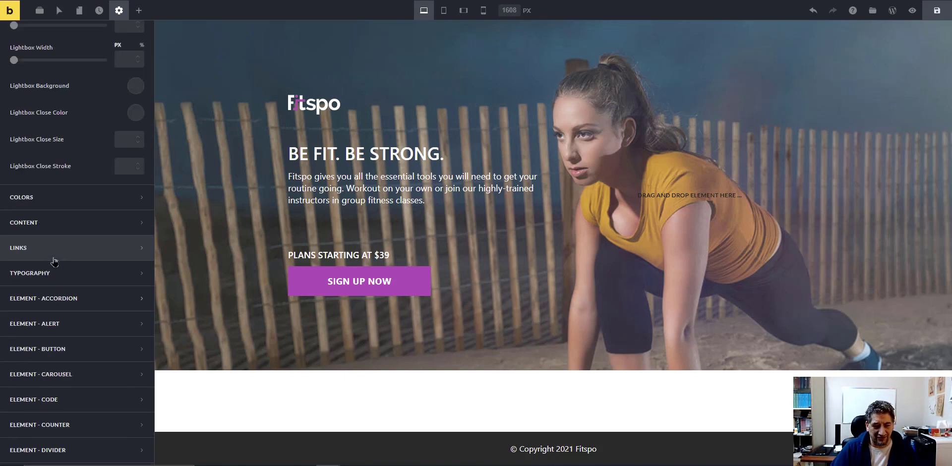
scroll(85, 255, up, 3)
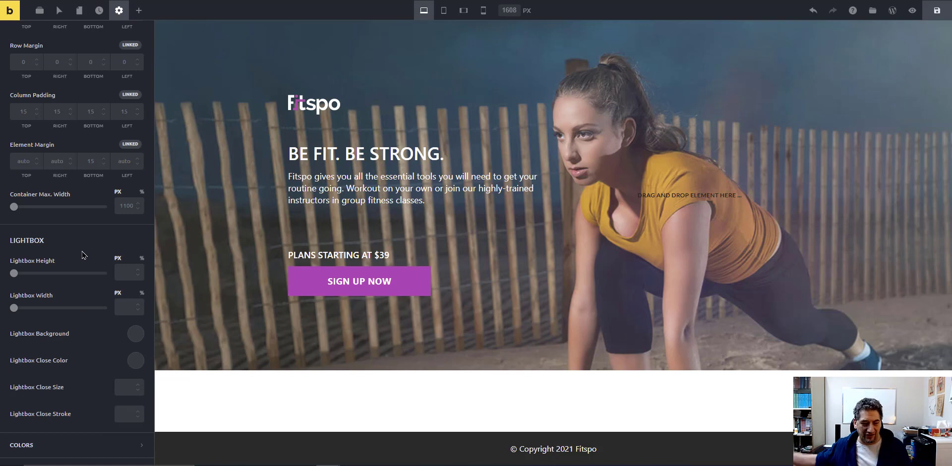
scroll(105, 196, up, 5)
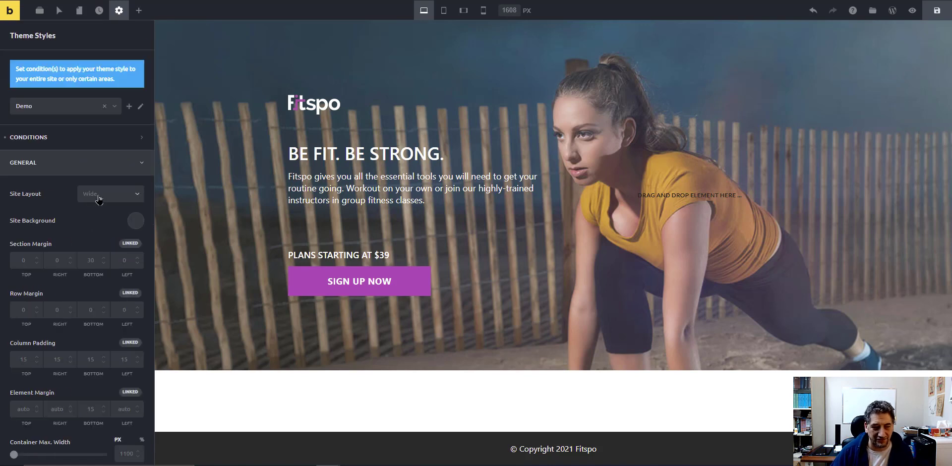
- Skim the Demo theme style's list of element sections and review its General spacing and lightbox settings again
click(52, 165)
scroll(49, 208, down, 3)
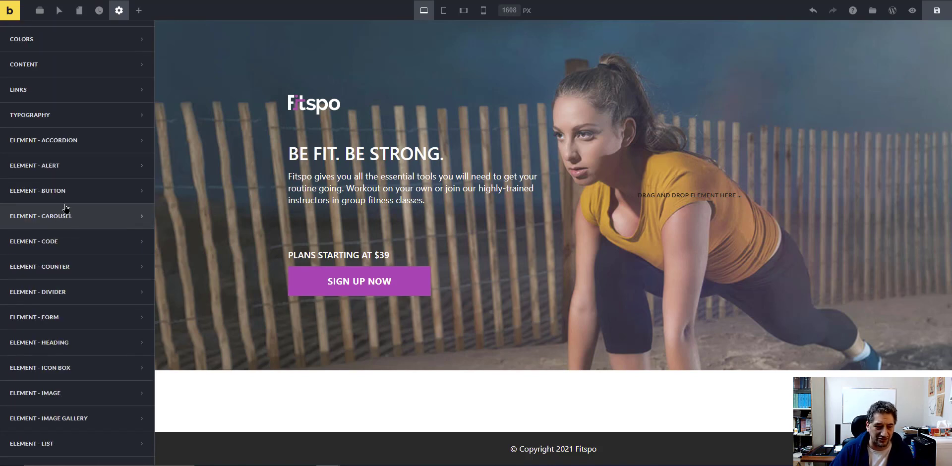
scroll(65, 169, up, 3)
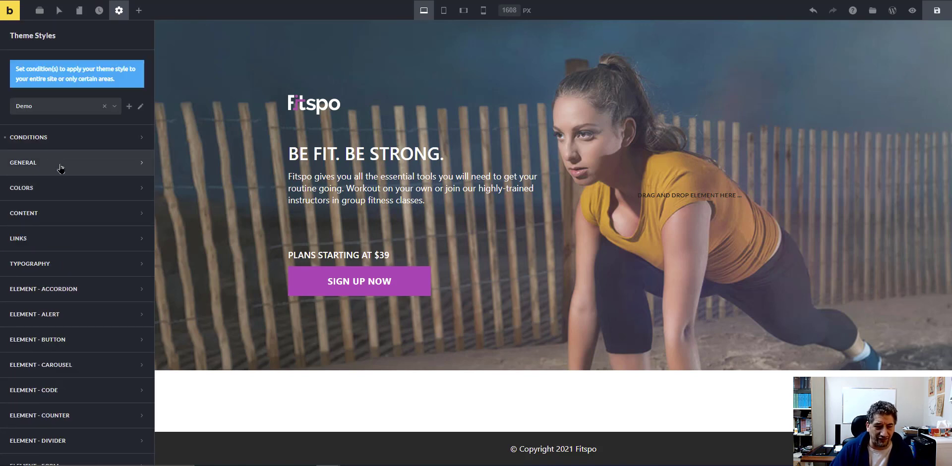
click(59, 164)
scroll(67, 178, down, 3)
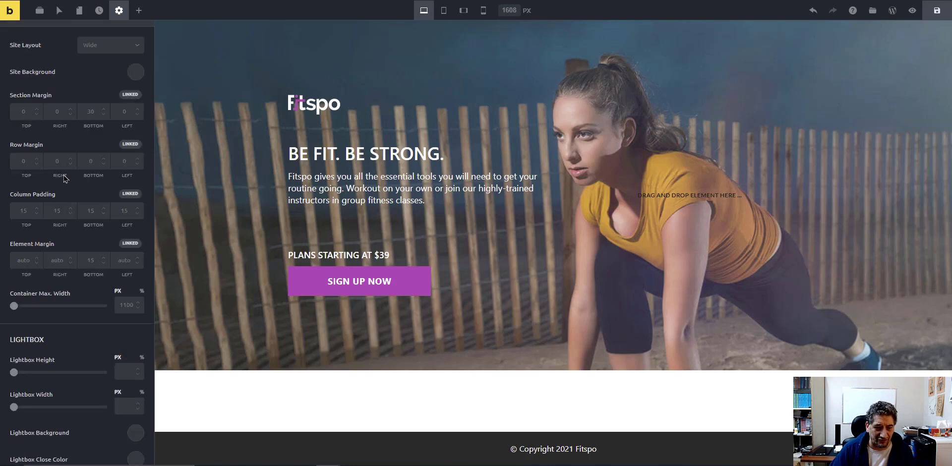
scroll(64, 177, down, 4)
scroll(64, 177, up, 7)
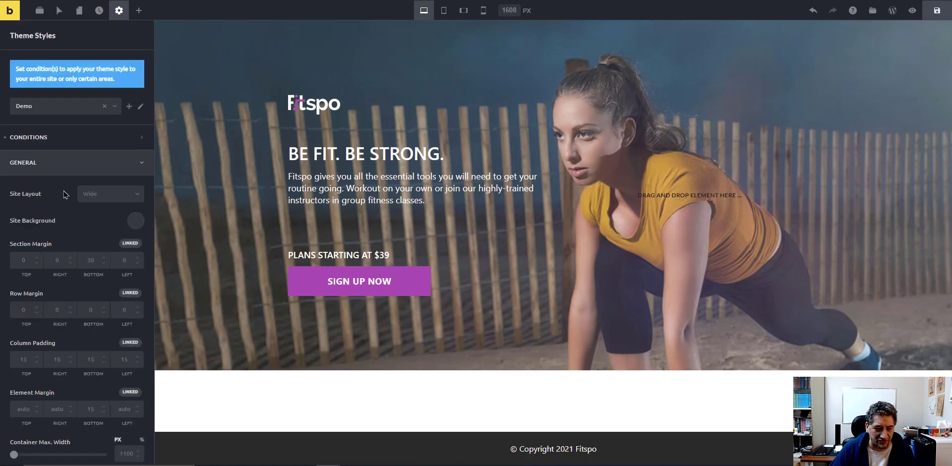
- Examine the Demo theme style's Colors section, from Primary through Danger Color, paying attention to Muted Color
scroll(57, 248, down, 8)
click(50, 298)
scroll(70, 273, down, 10)
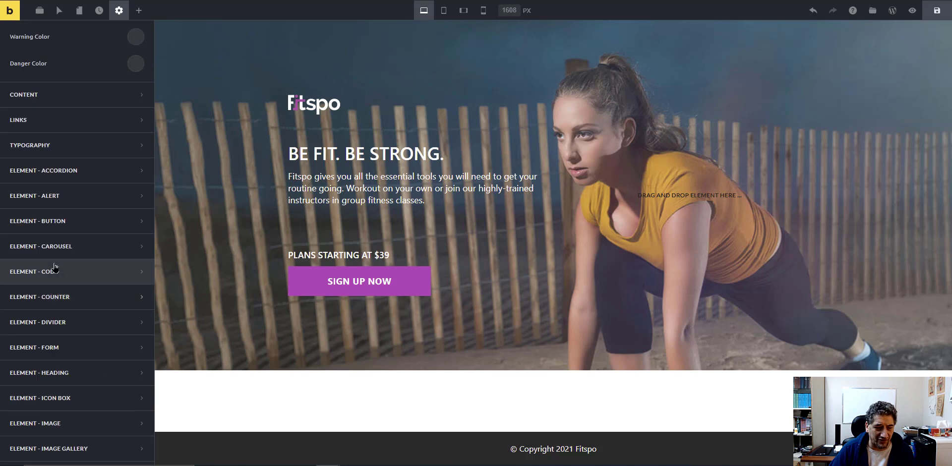
scroll(74, 127, up, 3)
scroll(75, 132, up, 2)
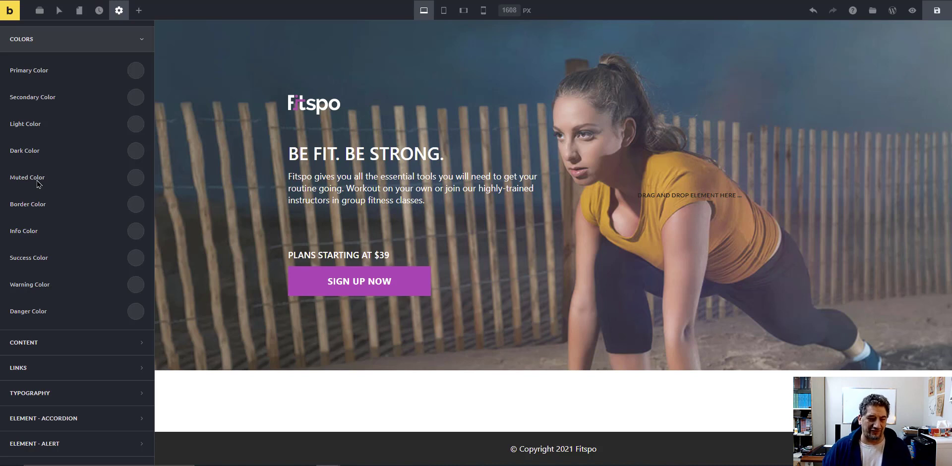
double_click(40, 179)
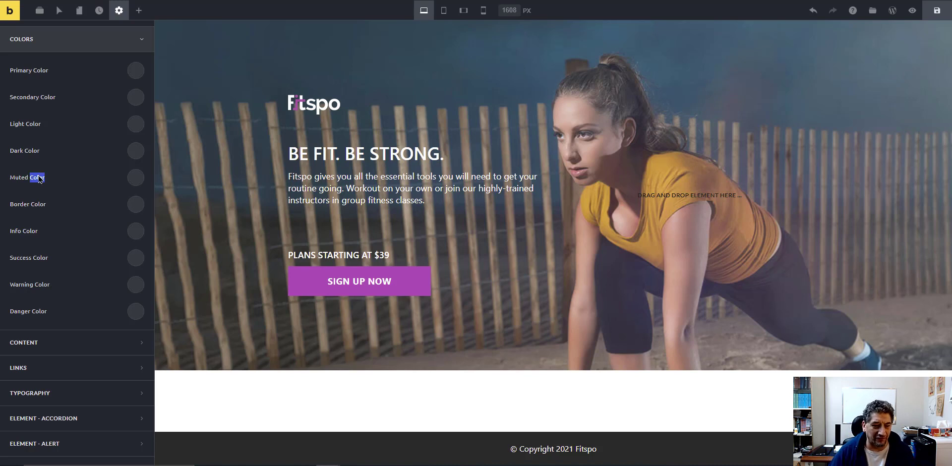
drag(40, 179, 25, 181)
double_click(23, 181)
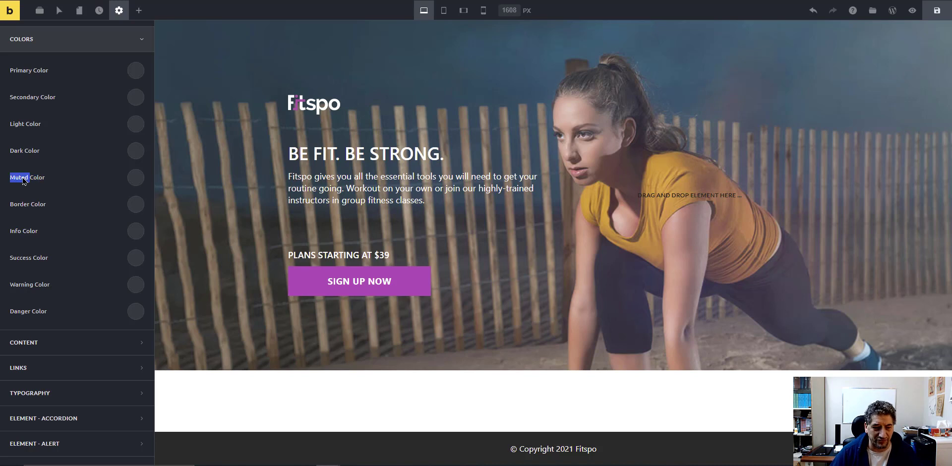
click(24, 180)
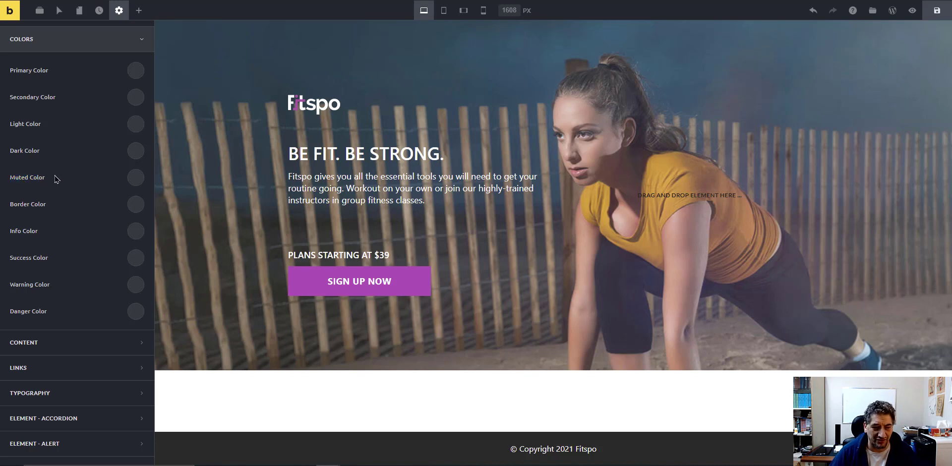
drag(49, 177, 11, 181)
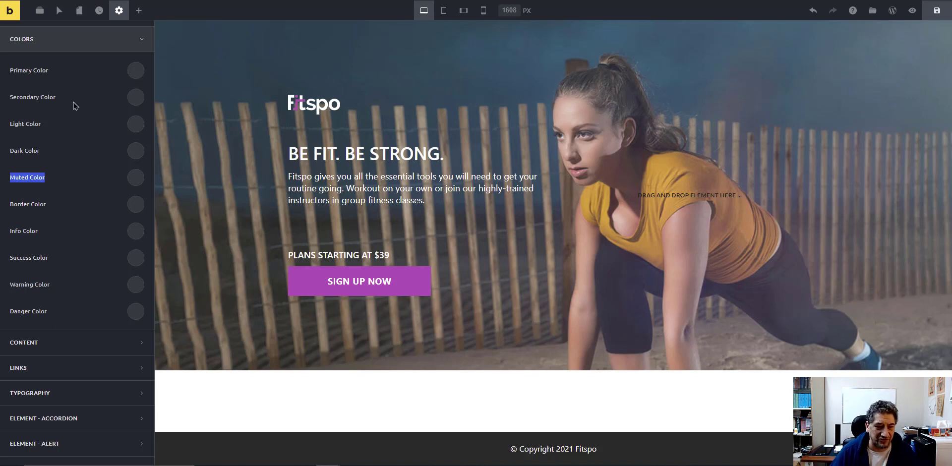
click(90, 115)
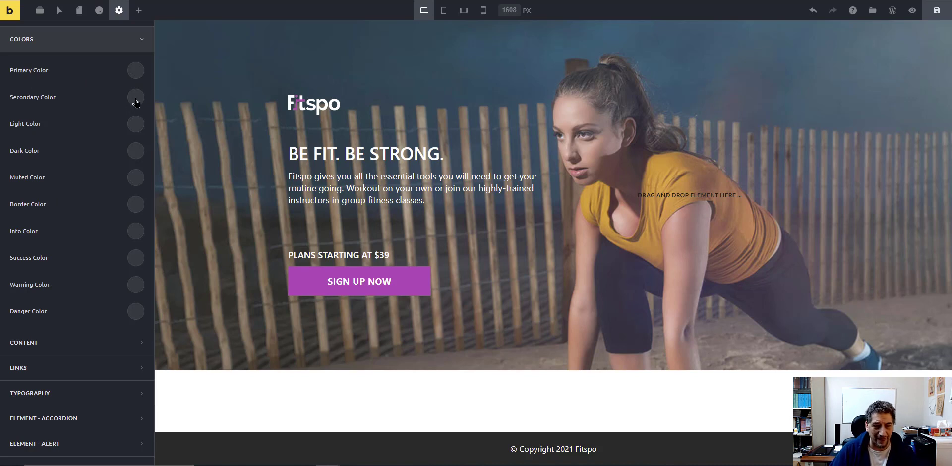
- Set the Demo theme style's Primary Color to bright green, #00ff95
click(134, 70)
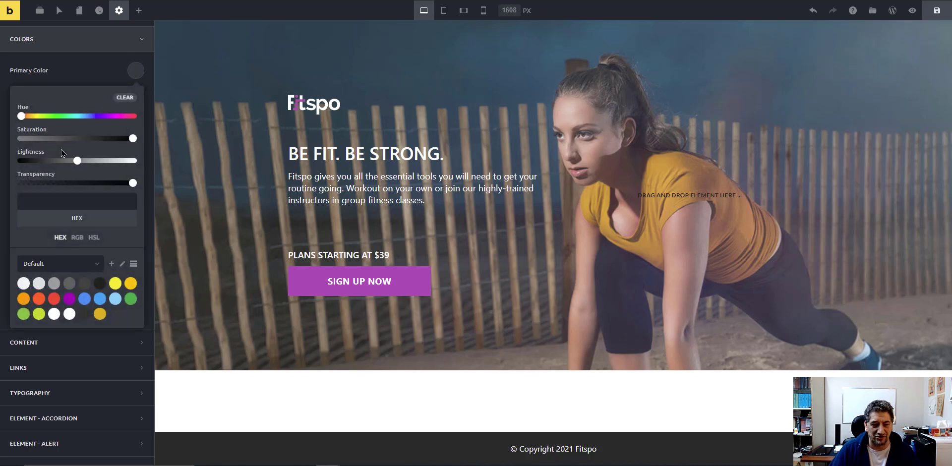
drag(58, 116, 69, 116)
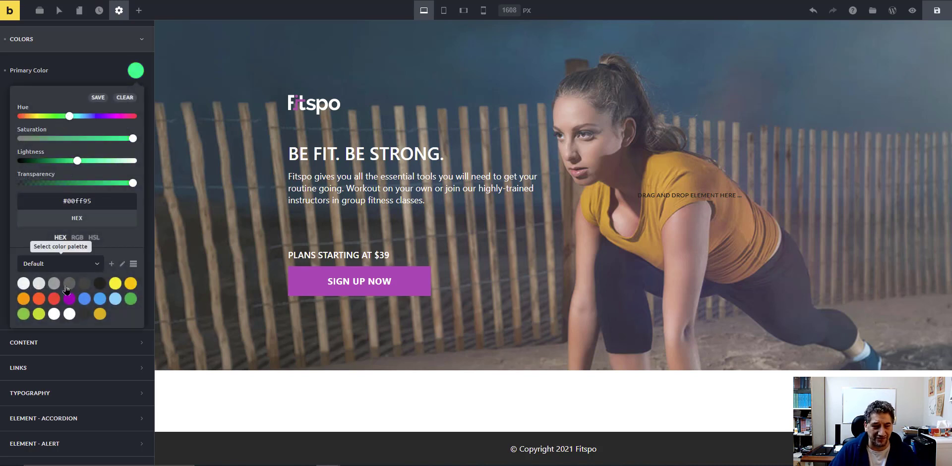
click(90, 77)
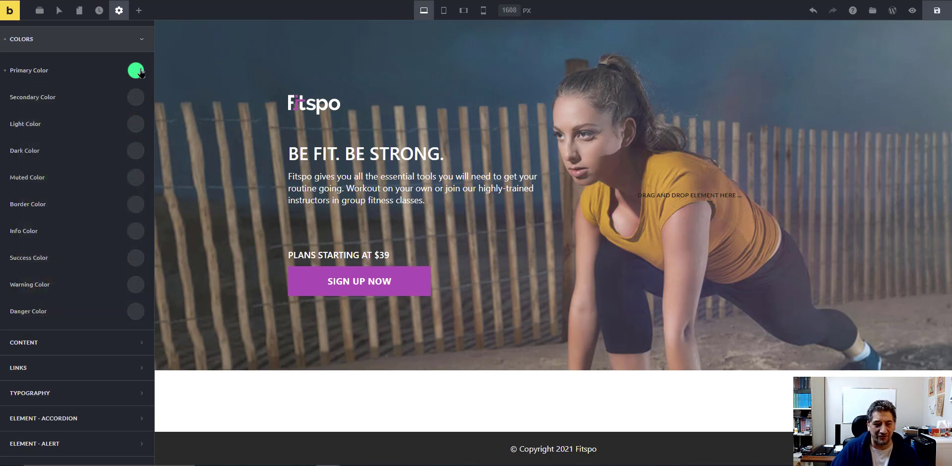
- Change the Primary Color's hue to a violet-tinged blue
click(137, 71)
click(92, 116)
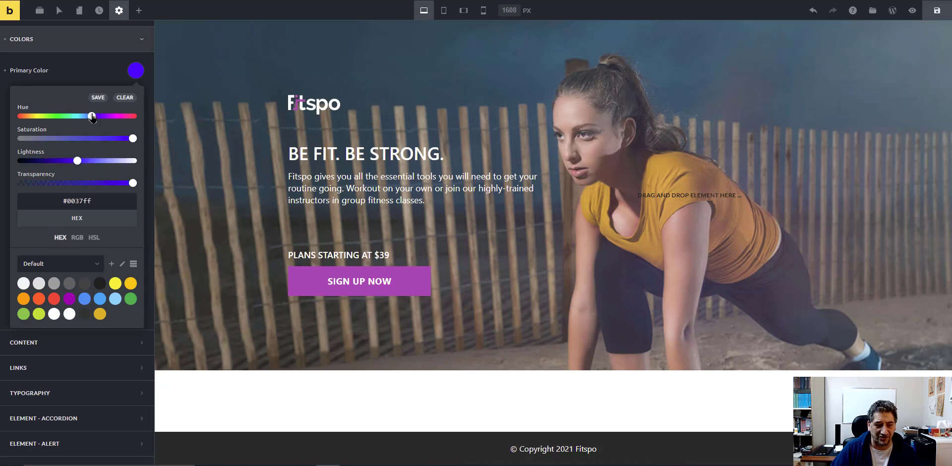
click(95, 79)
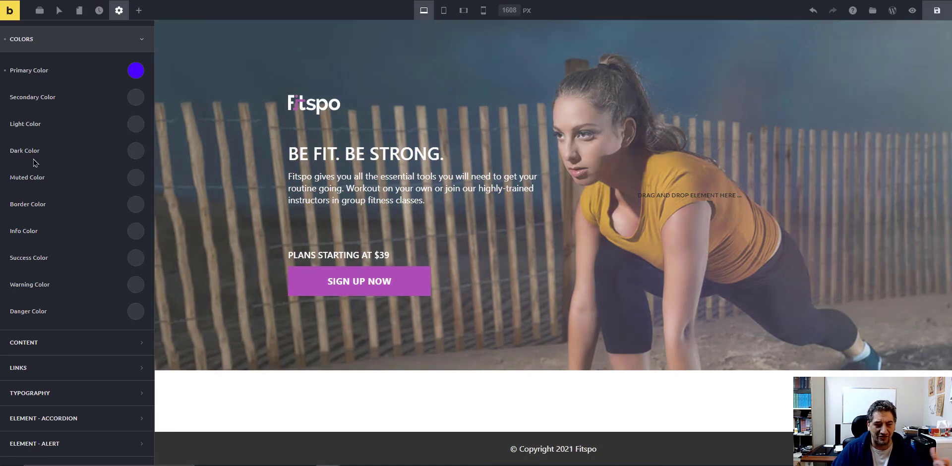
- Review the Content section's width, margin and blockquote settings, and the typography options for Body text
click(51, 343)
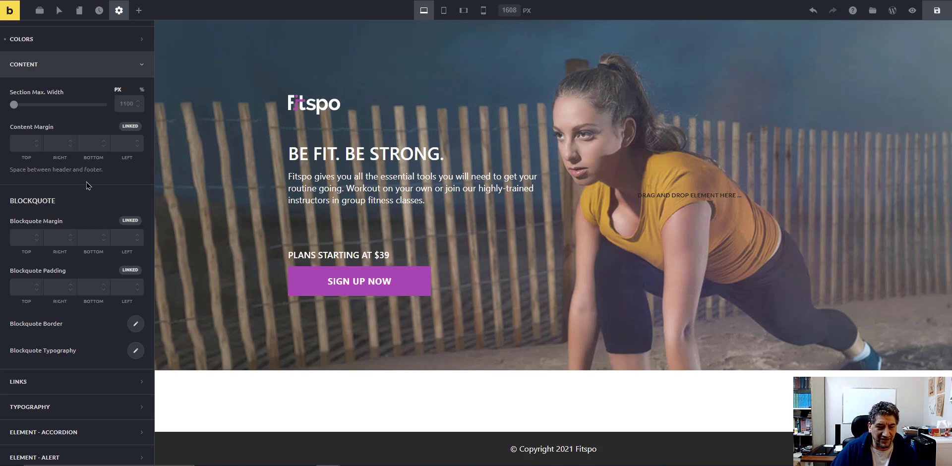
scroll(69, 159, down, 3)
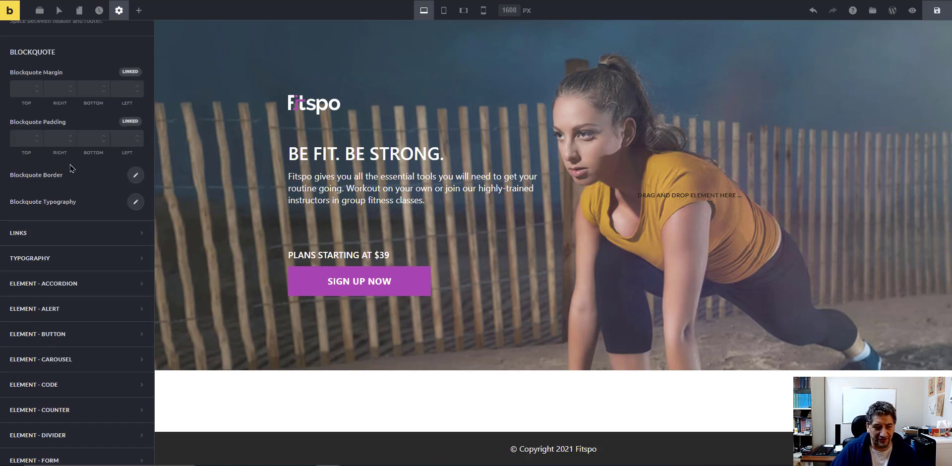
click(75, 231)
scroll(92, 146, up, 1)
scroll(92, 146, up, 1)
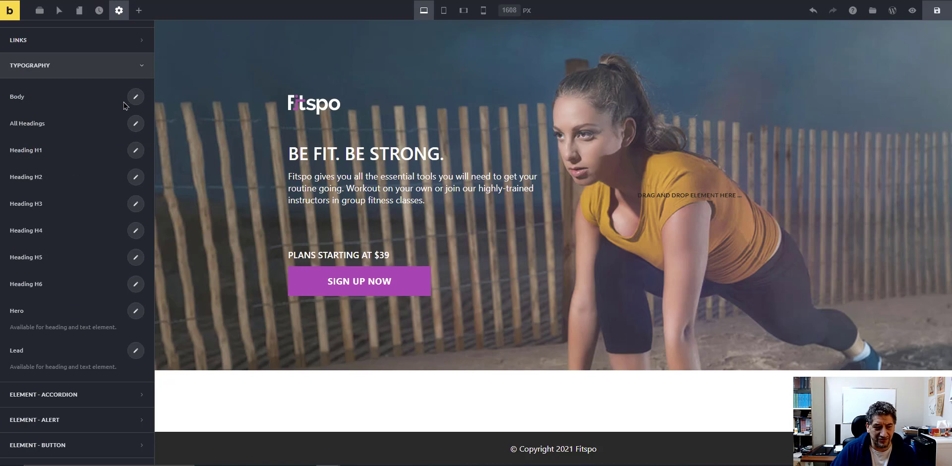
click(135, 97)
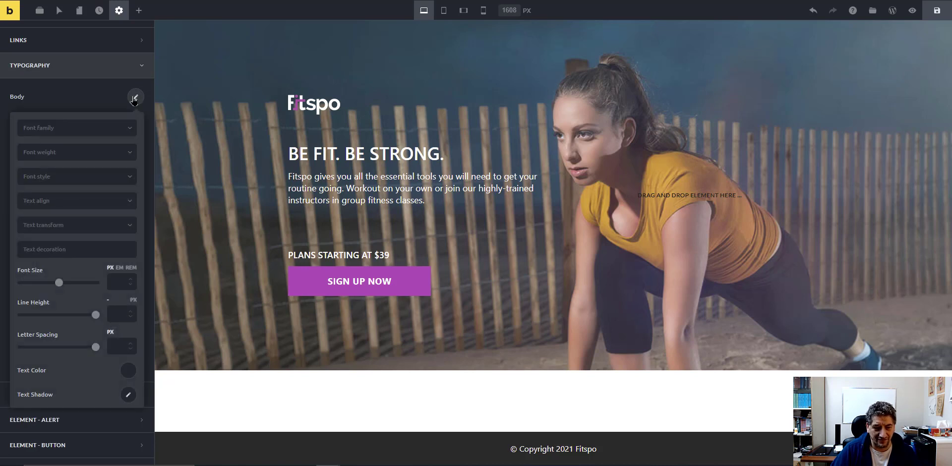
click(134, 97)
click(134, 97)
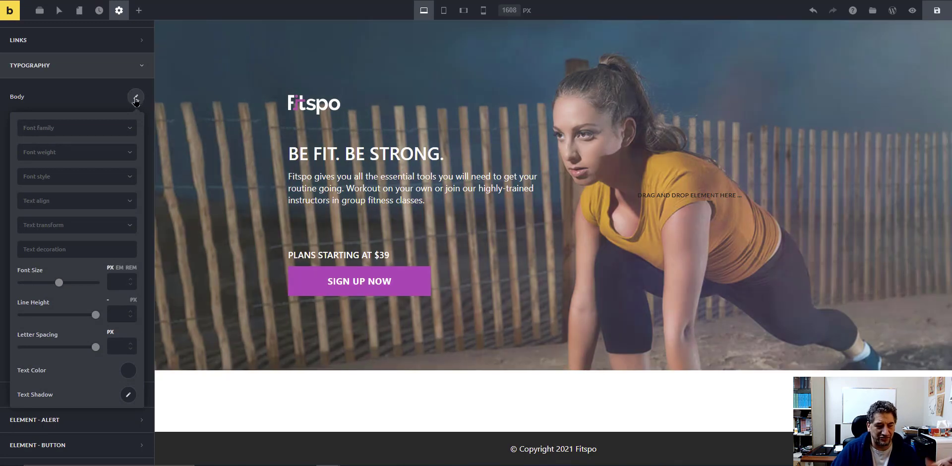
click(135, 98)
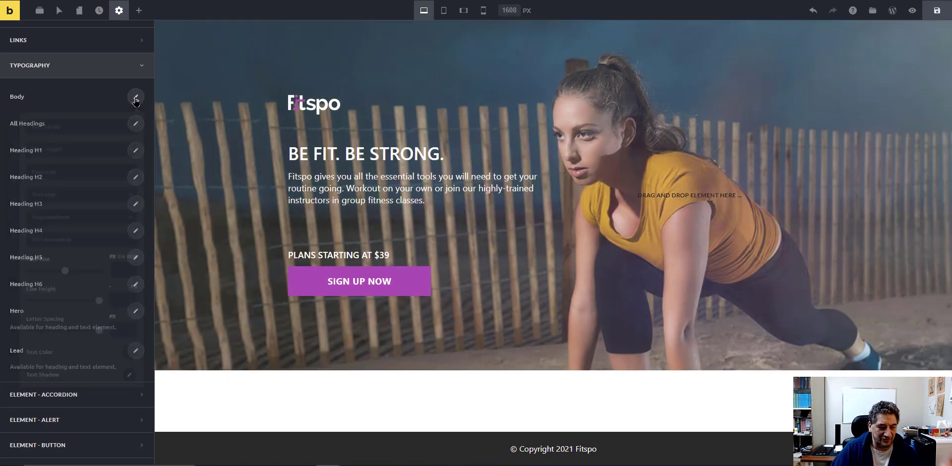
- Set the All Headings typography to Uppercase text transform and a font weight of 600
click(135, 125)
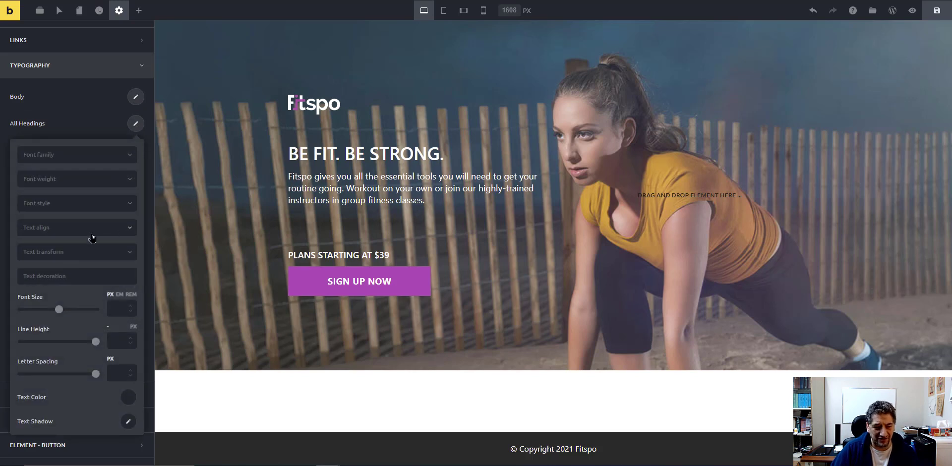
click(72, 254)
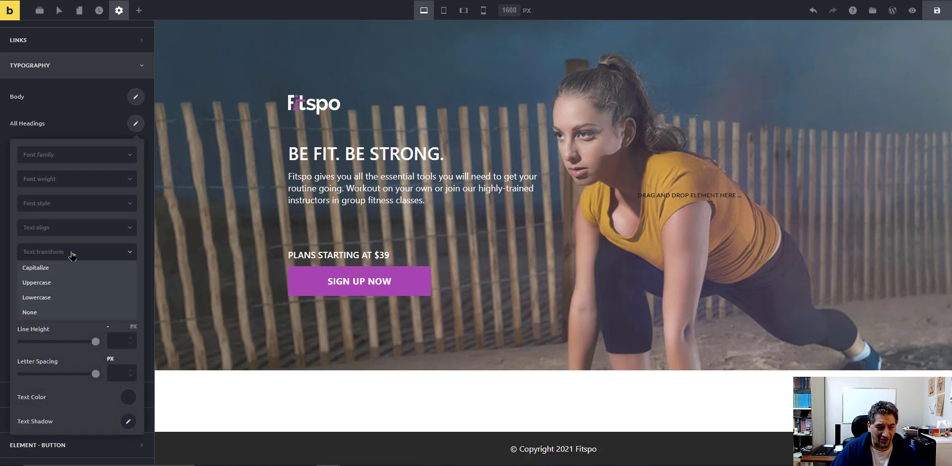
click(62, 284)
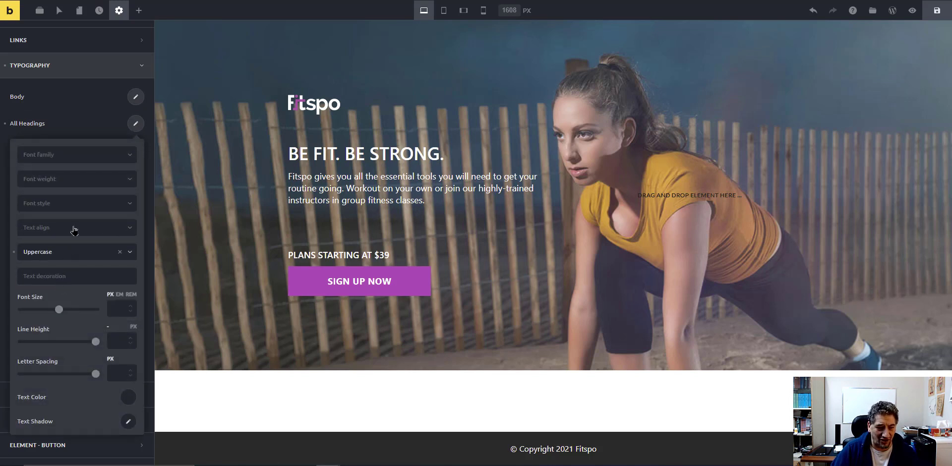
click(135, 123)
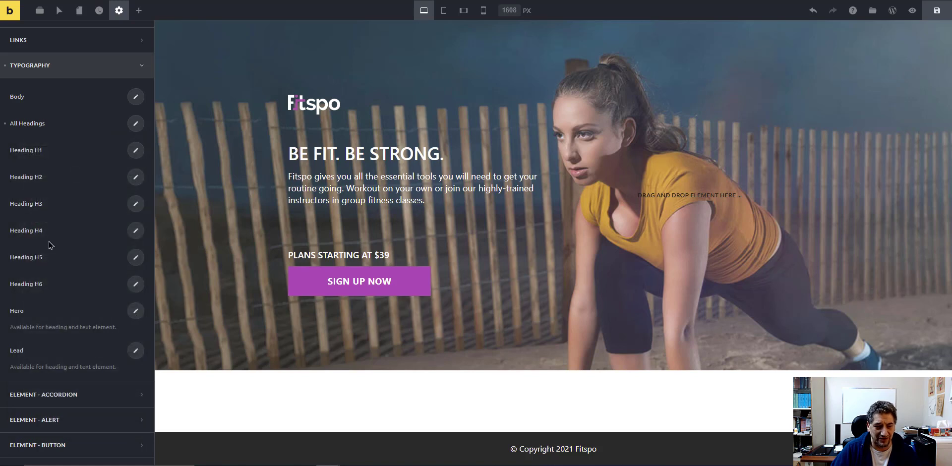
click(135, 123)
click(101, 183)
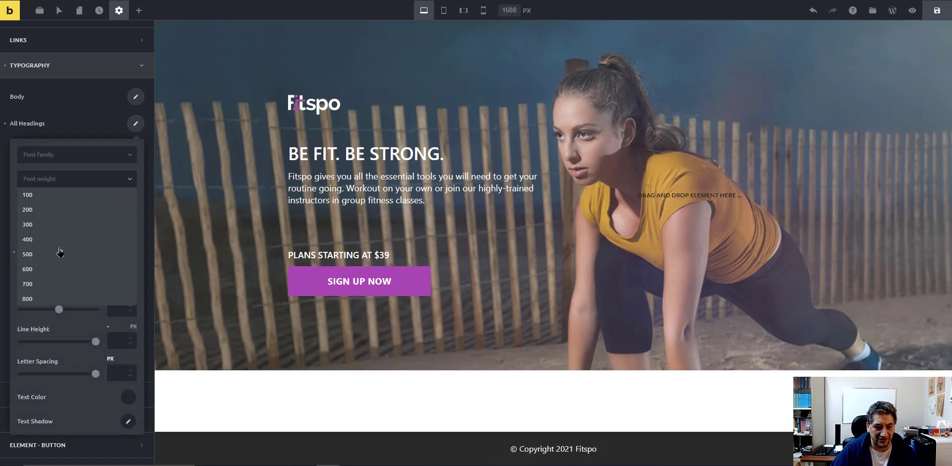
click(47, 272)
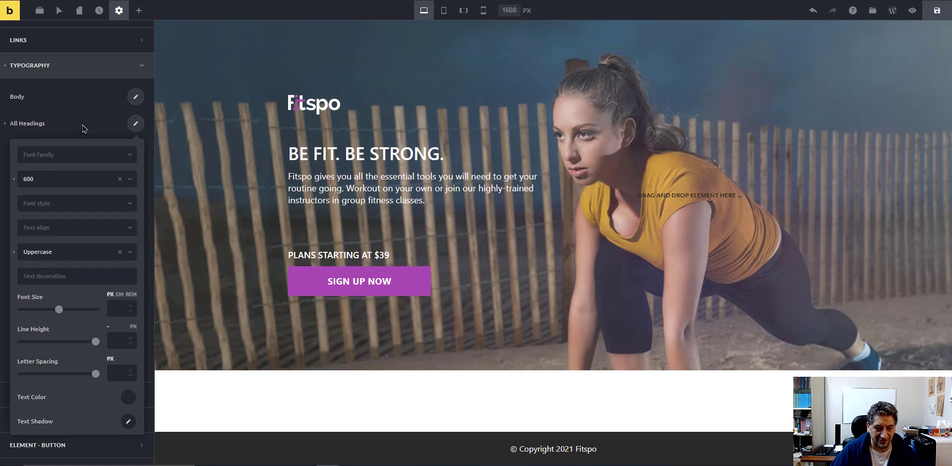
click(136, 125)
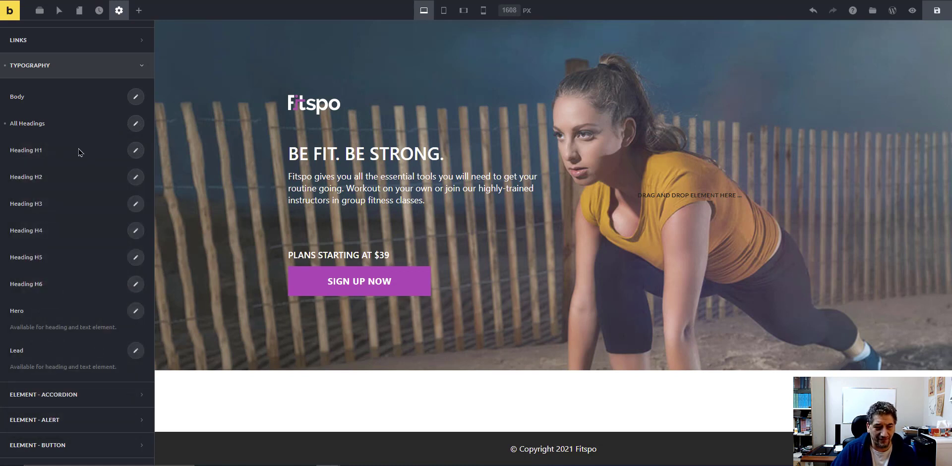
- Review the typography options for Heading H1, including its text color and text shadow
click(135, 151)
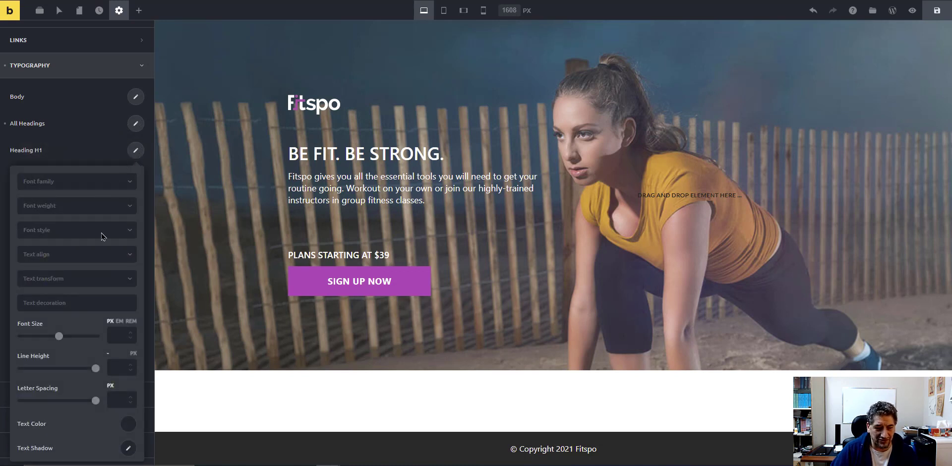
scroll(77, 410, down, 1)
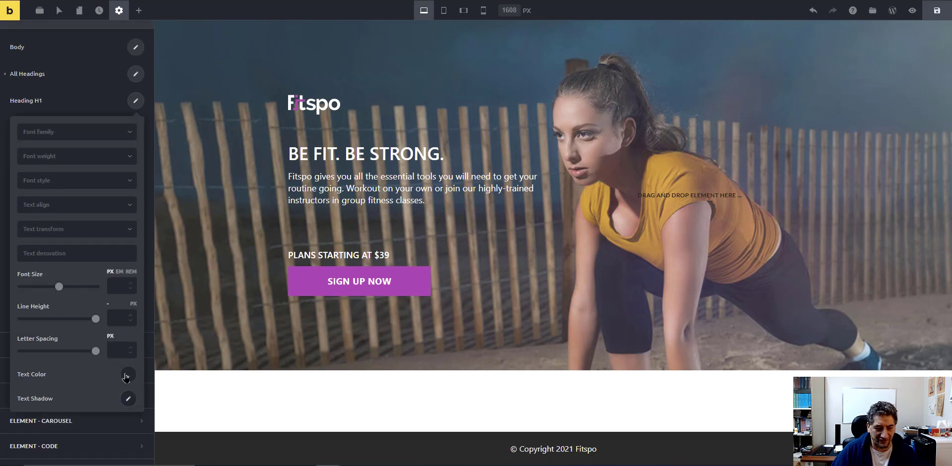
click(135, 101)
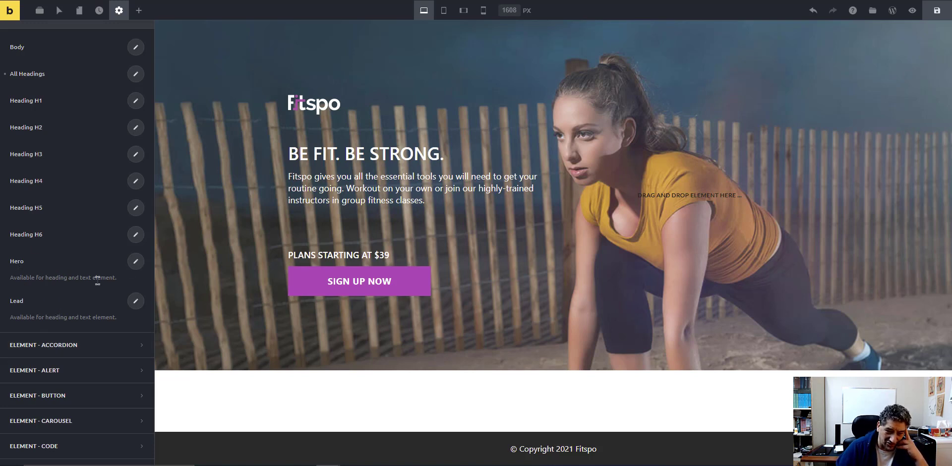
- Skim the element sections of the Demo theme style, examining the Icon Box settings and the Text element's options
scroll(67, 301, down, 1)
scroll(67, 300, down, 3)
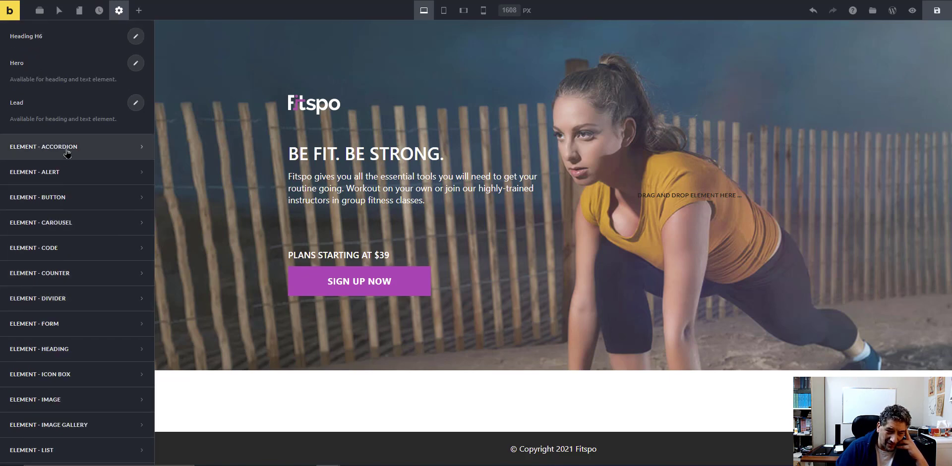
scroll(55, 184, down, 4)
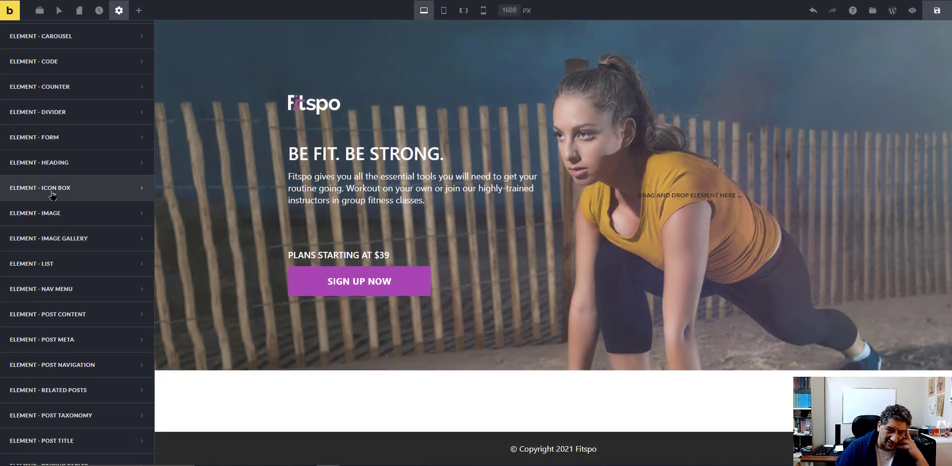
click(52, 188)
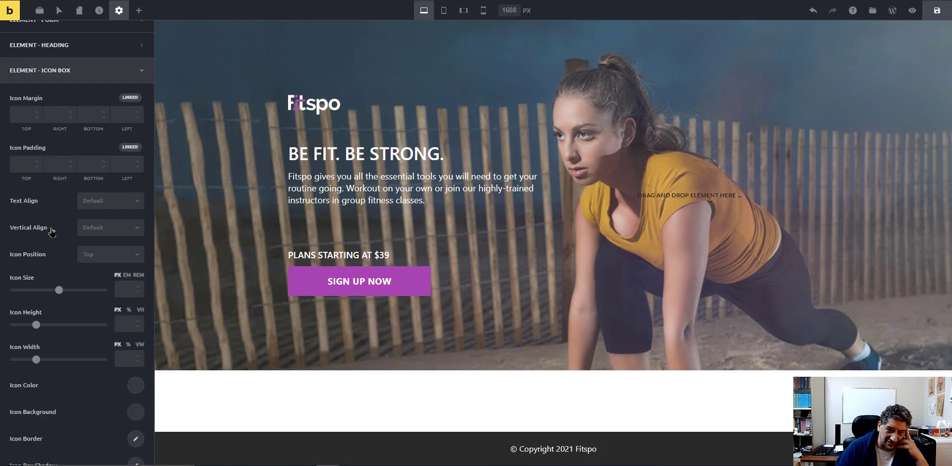
scroll(57, 275, down, 6)
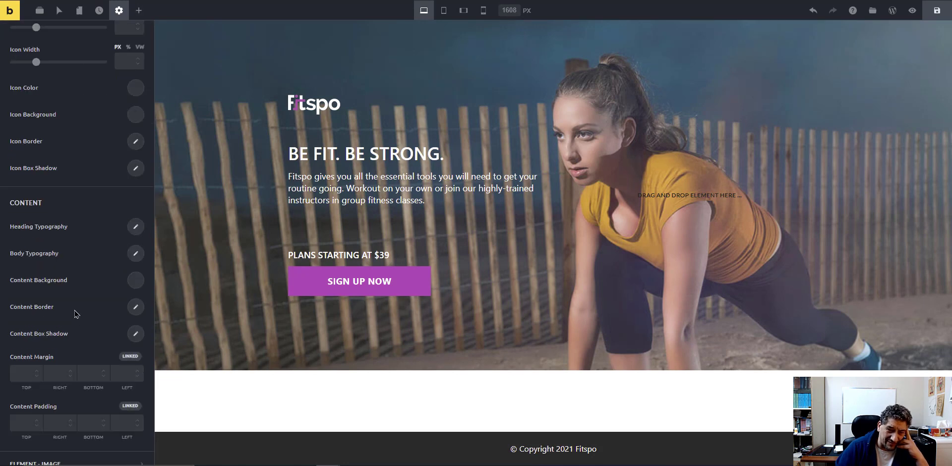
scroll(60, 318, down, 8)
scroll(60, 321, down, 5)
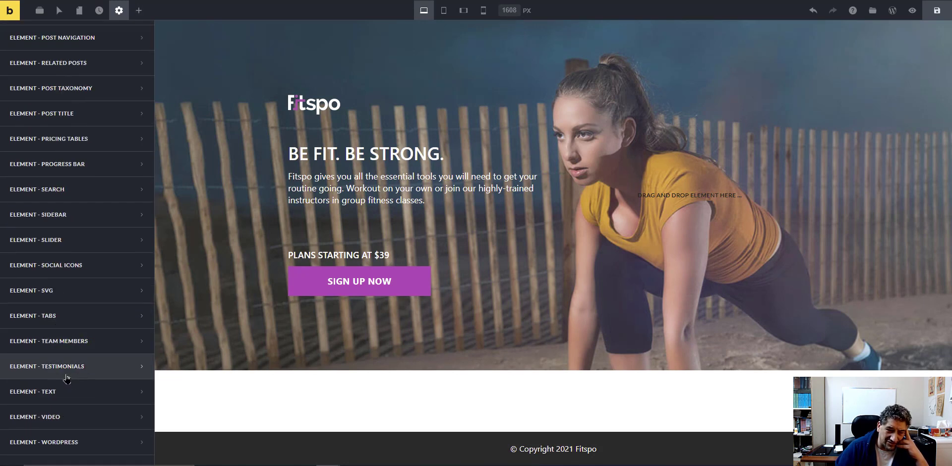
click(67, 362)
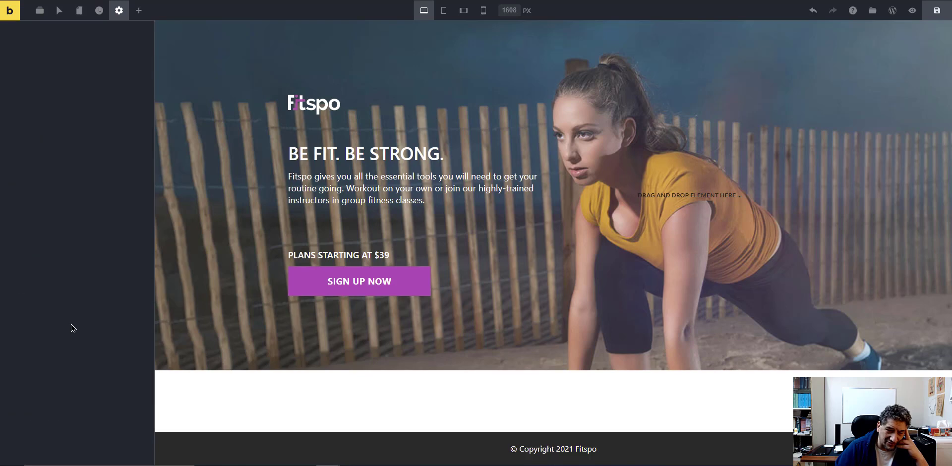
scroll(72, 256, up, 2)
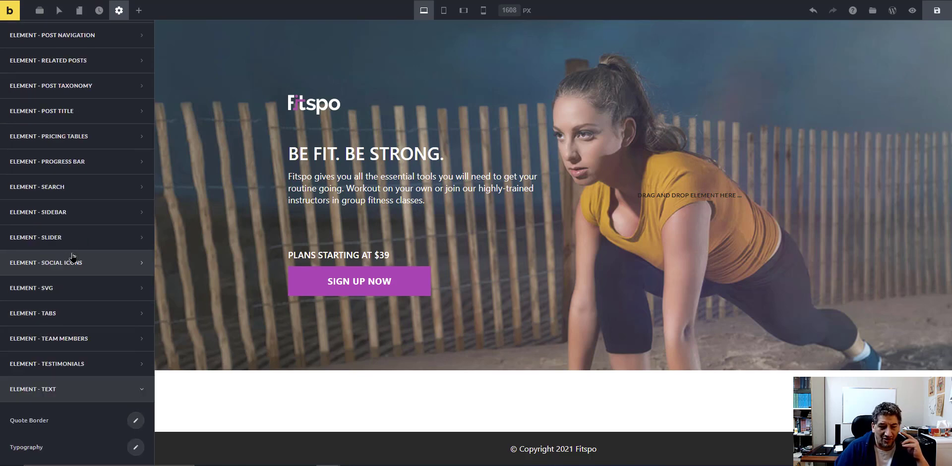
- Skim the remaining element sections of the Demo theme style through WordPress, and return to its list of main sections
scroll(75, 259, down, 4)
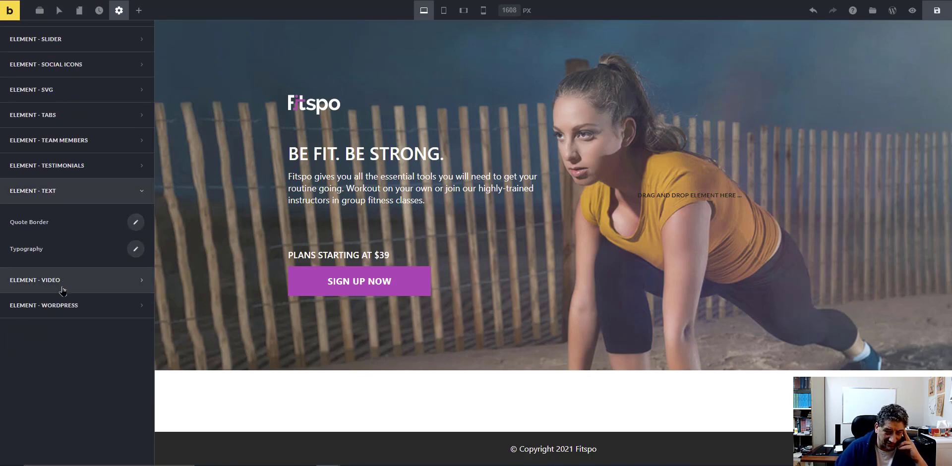
click(60, 311)
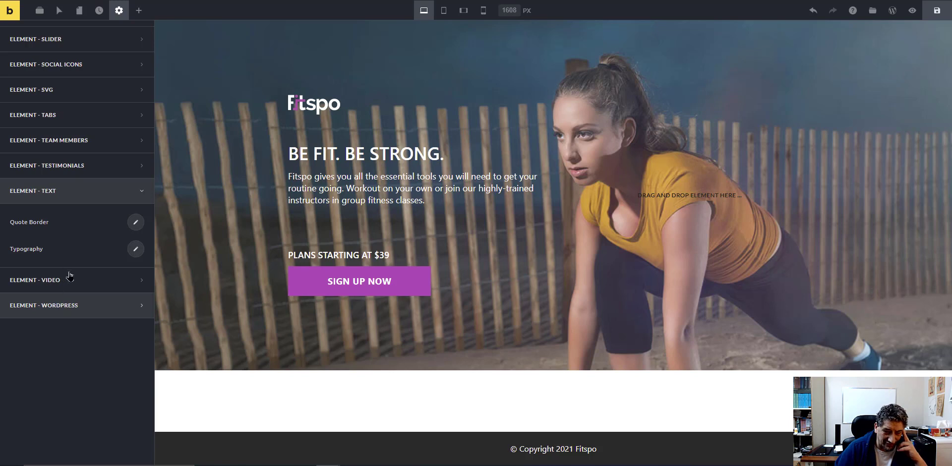
scroll(69, 275, up, 13)
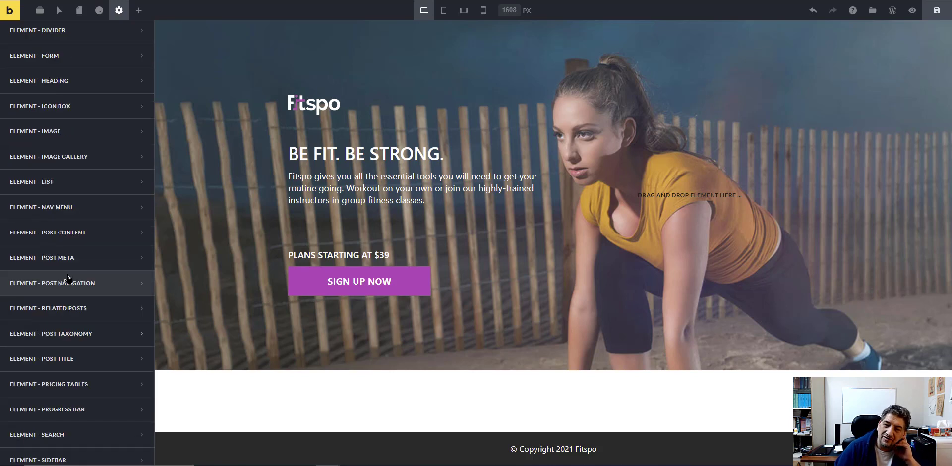
scroll(67, 277, up, 4)
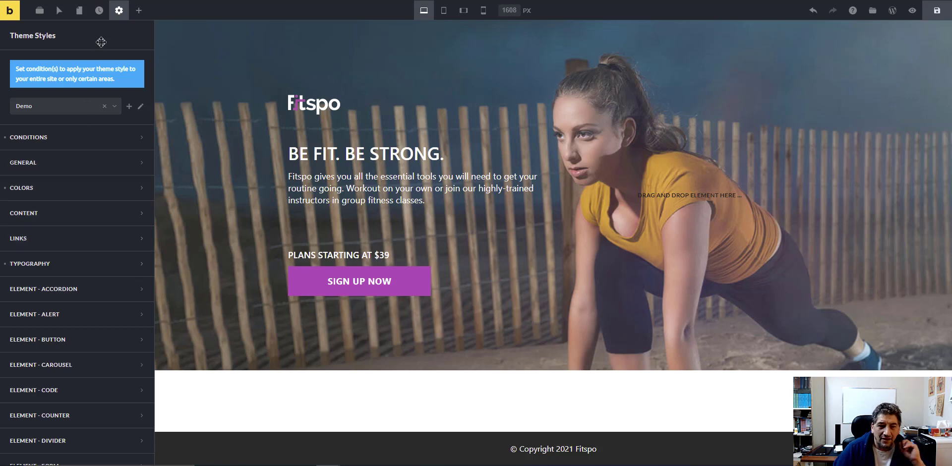
- Open the Page Settings for the current header template and expand the General section
click(119, 10)
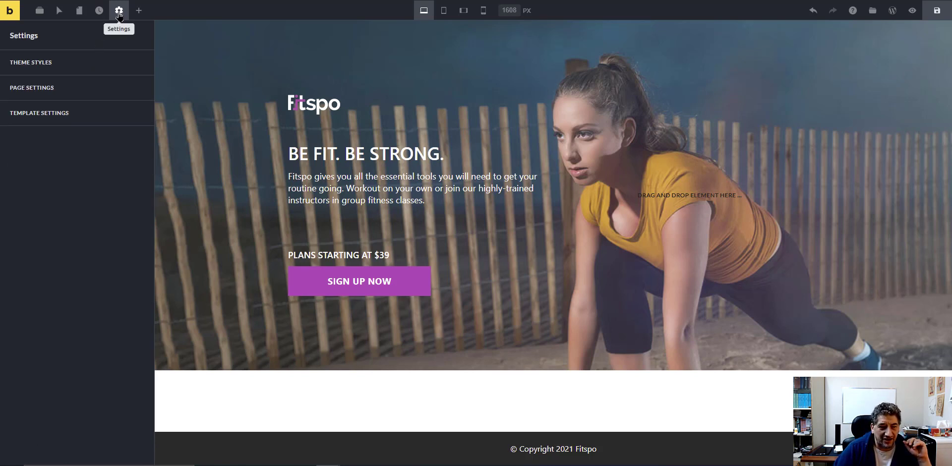
click(43, 84)
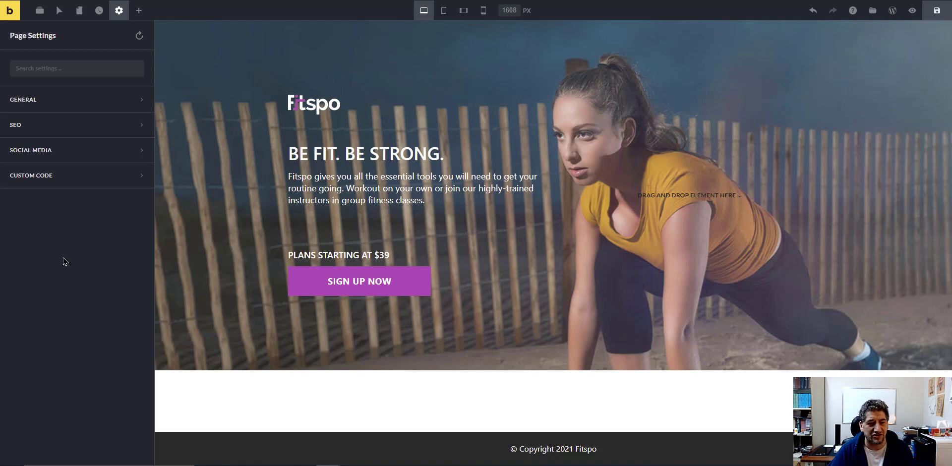
click(90, 101)
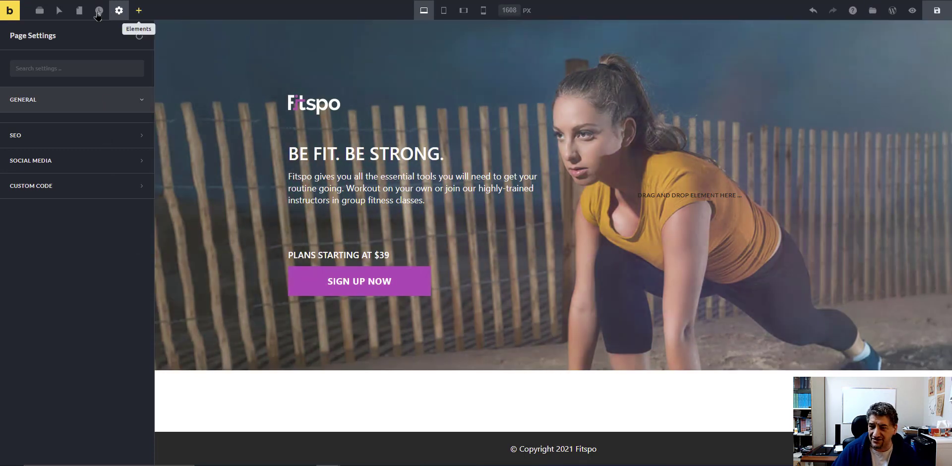
- Switch to the Landing Page and show the General options in its Page Settings
click(79, 11)
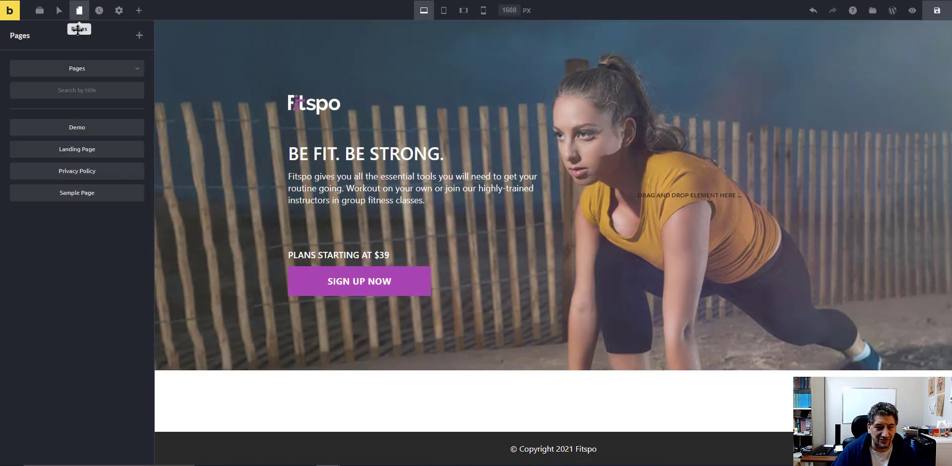
click(95, 154)
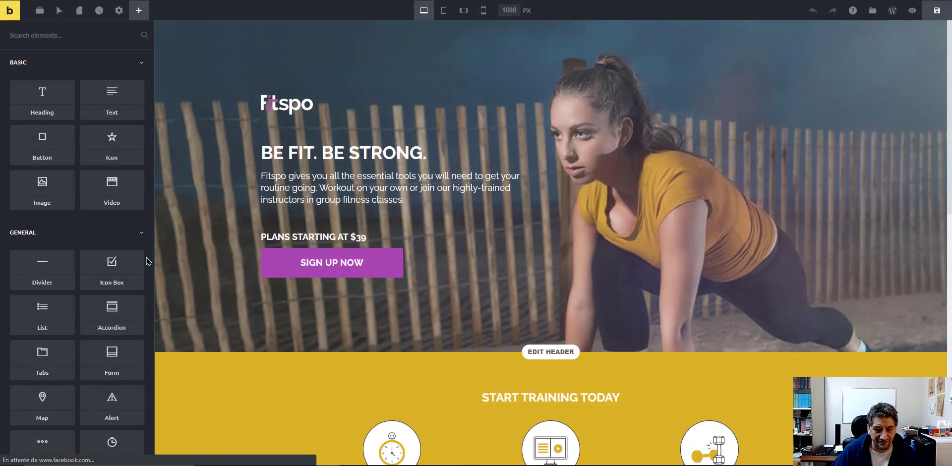
click(118, 10)
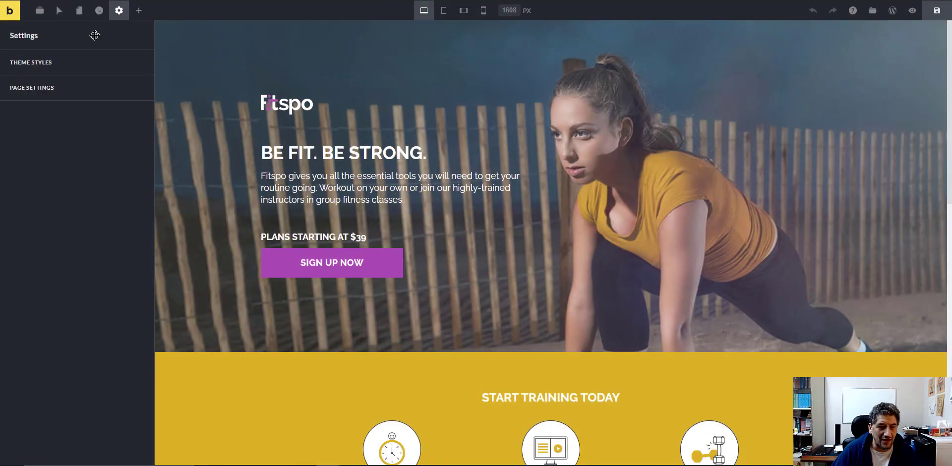
click(59, 86)
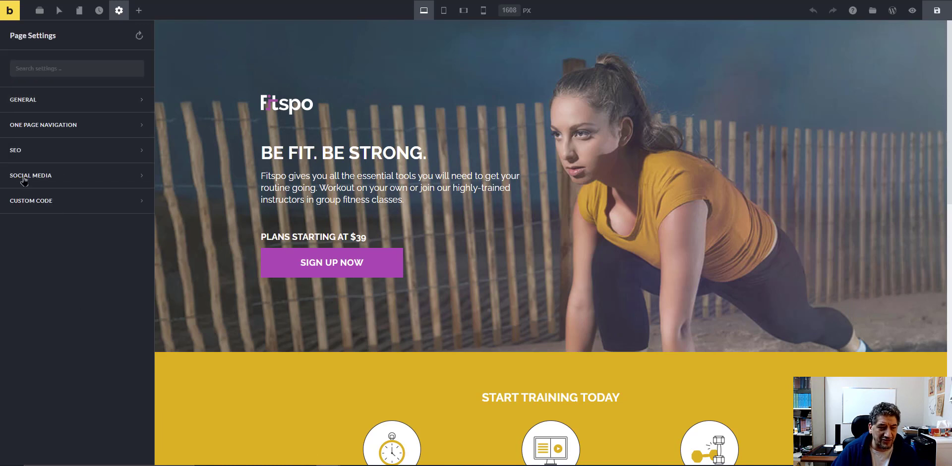
click(46, 99)
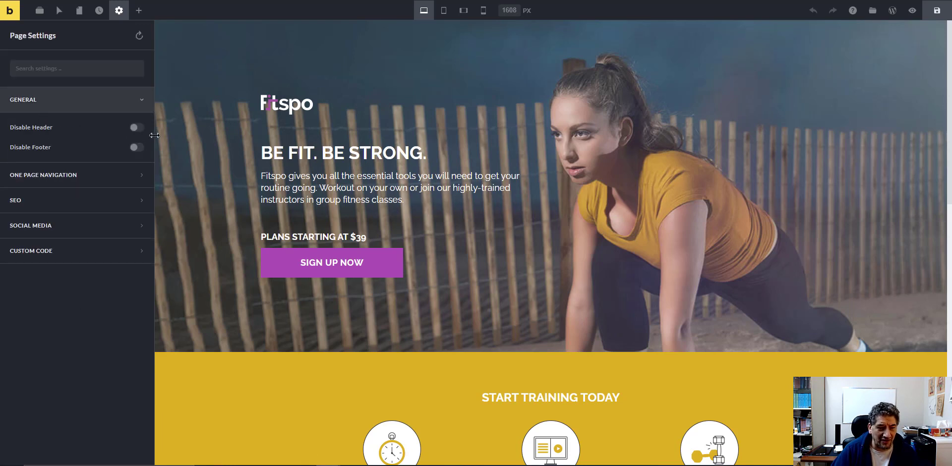
- Try out the Disable Header and Disable Footer options for the Landing Page, then switch both off again
click(139, 129)
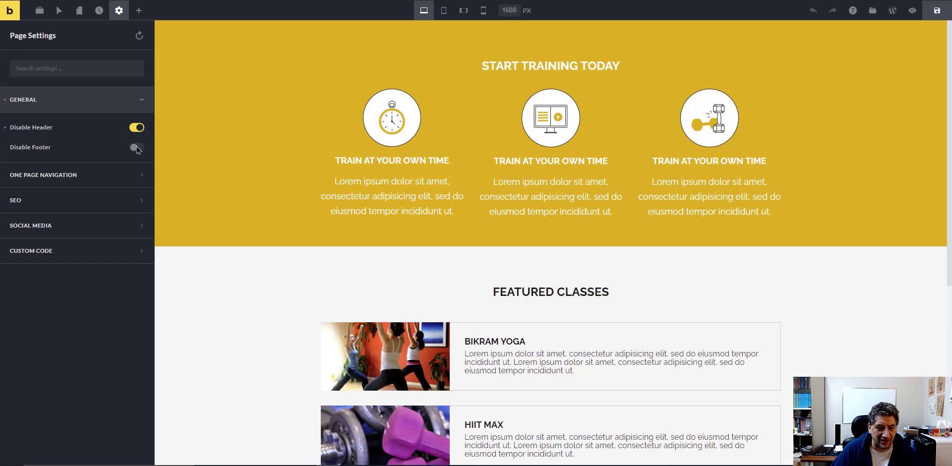
click(135, 146)
click(135, 145)
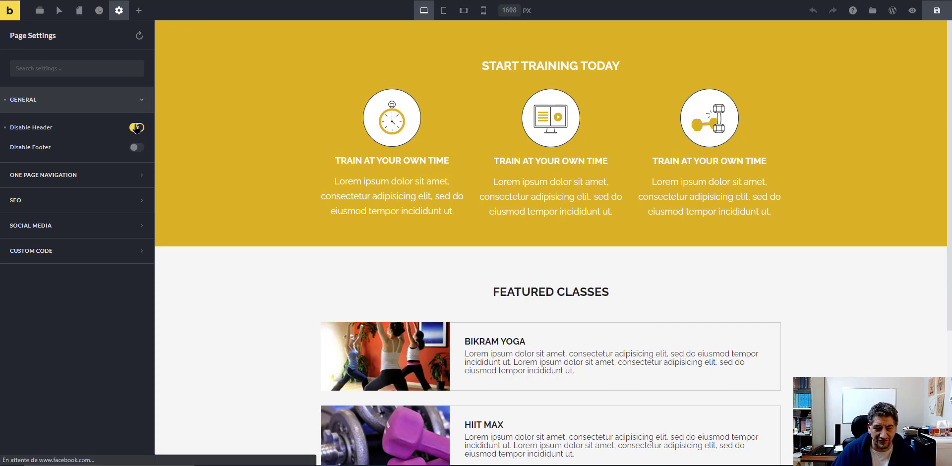
click(137, 127)
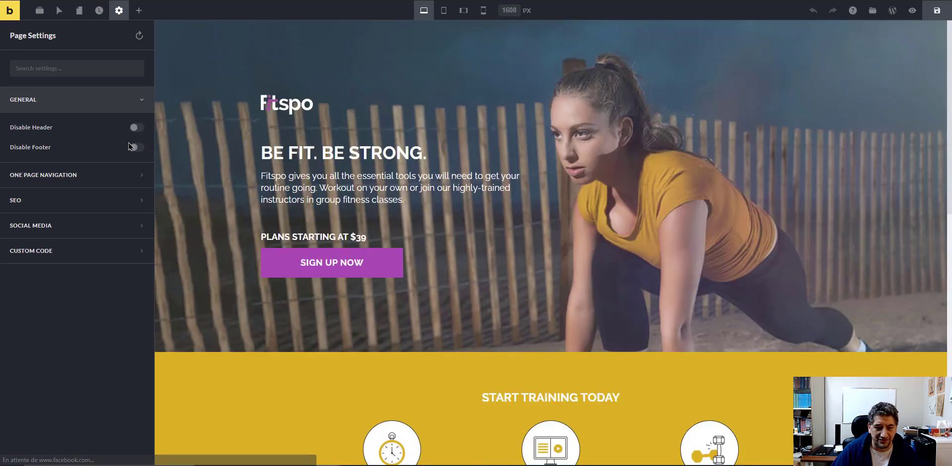
- Try the Show Navigation option in the One Page Navigation settings and switch it back off
click(107, 175)
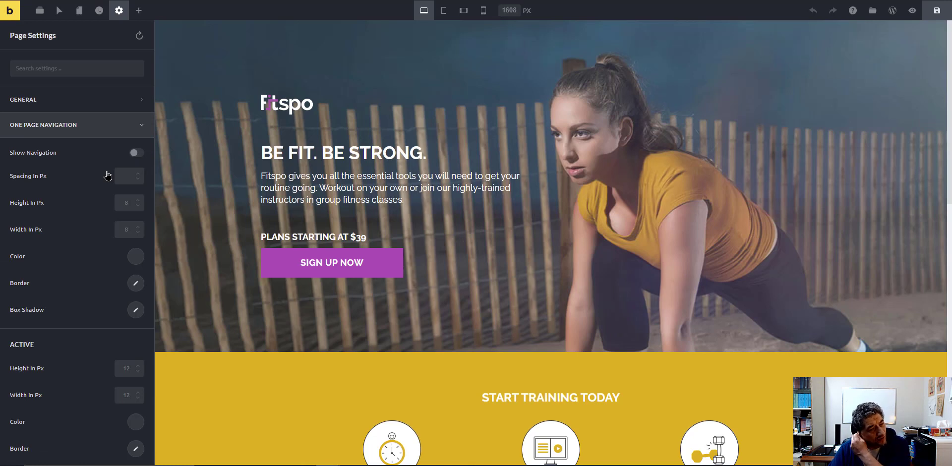
click(136, 153)
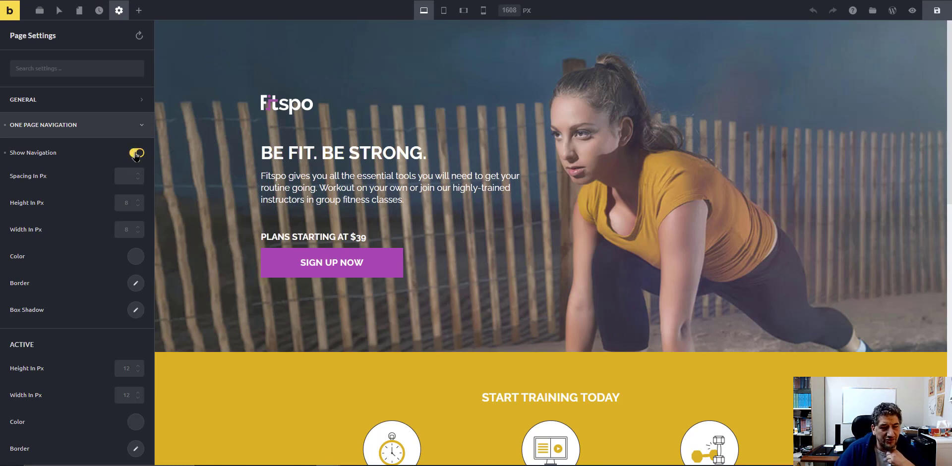
click(137, 153)
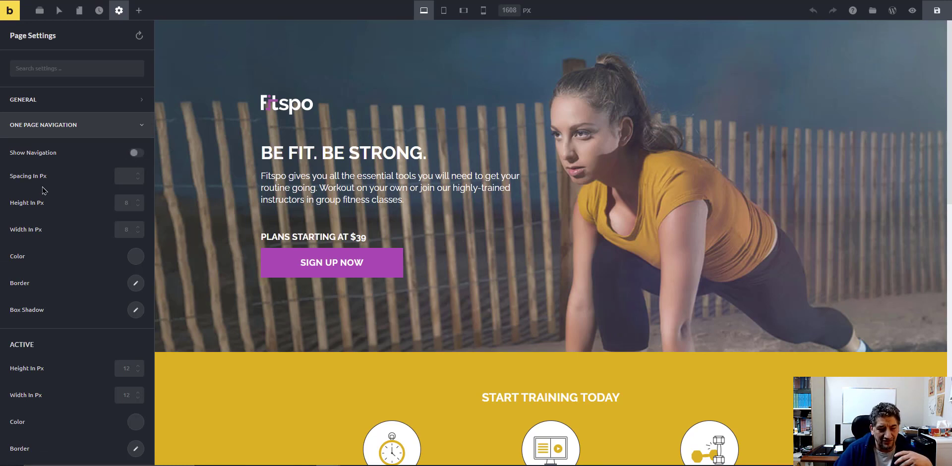
click(50, 132)
- Review the Landing Page's SEO settings, including permalink, title, meta description, meta keywords and meta robots
click(45, 159)
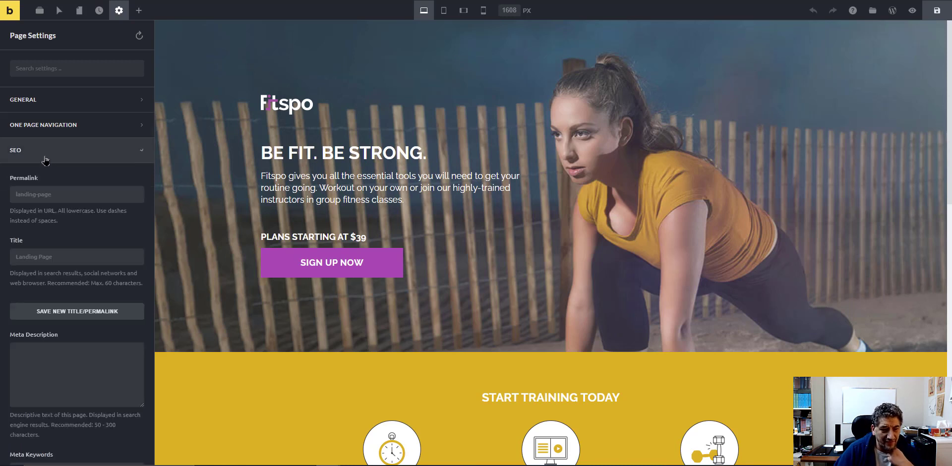
click(59, 196)
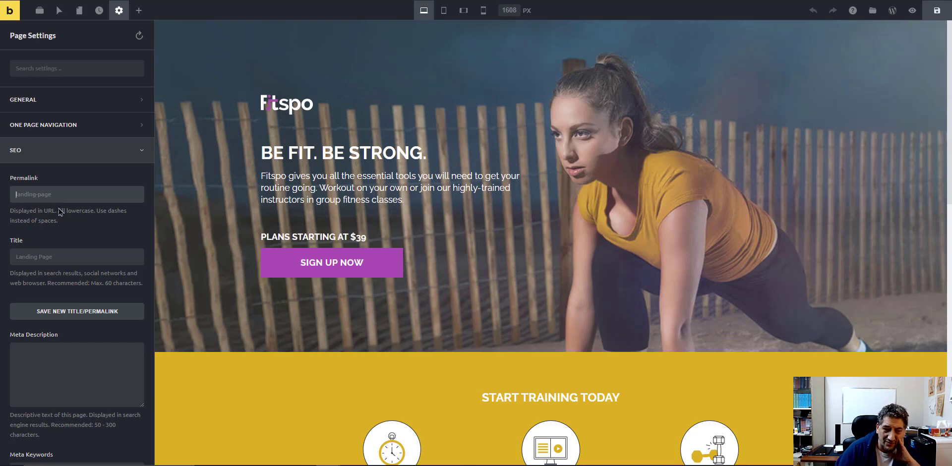
click(61, 254)
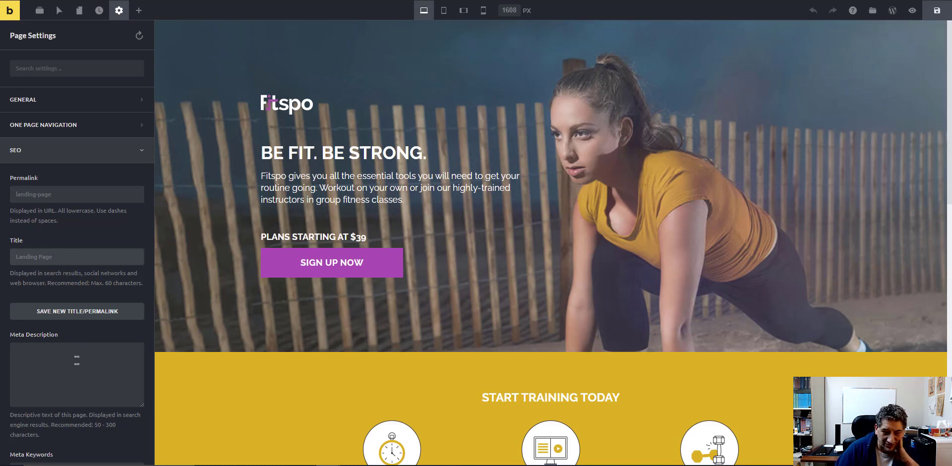
scroll(75, 362, down, 3)
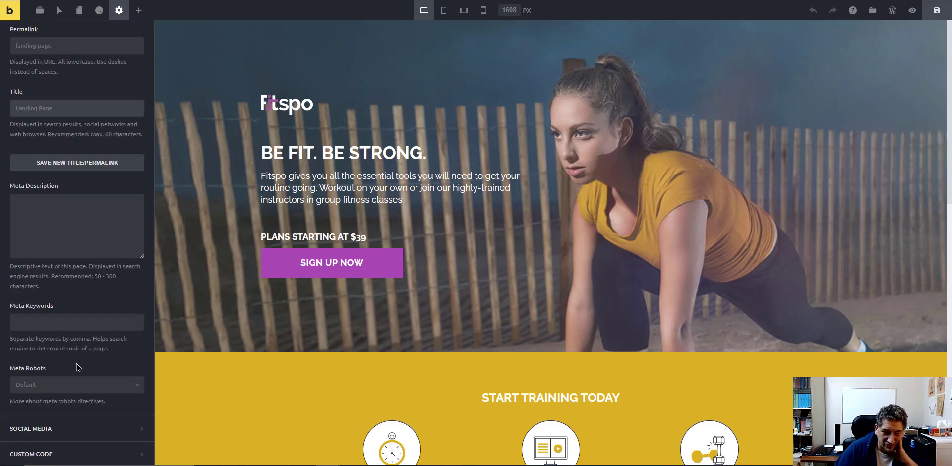
scroll(82, 317, up, 3)
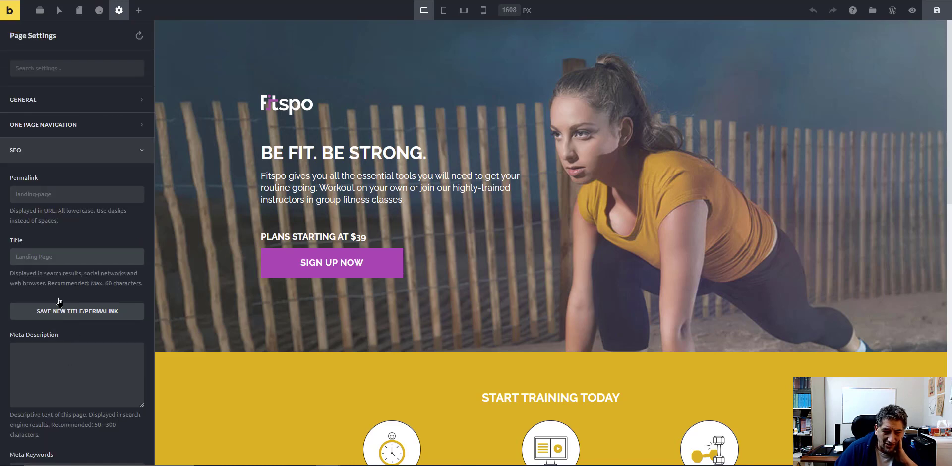
scroll(72, 198, down, 3)
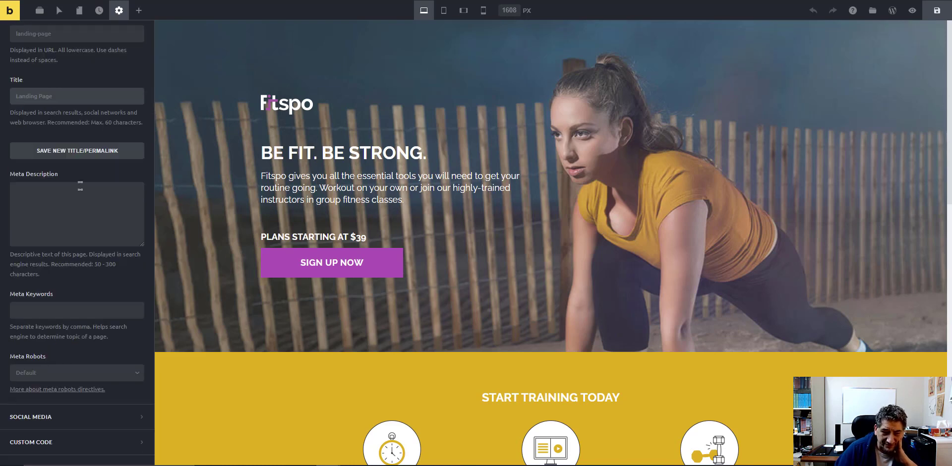
- Review the Landing Page's Social Media sharing details and its Custom Code fields for CSS and scripts
click(78, 407)
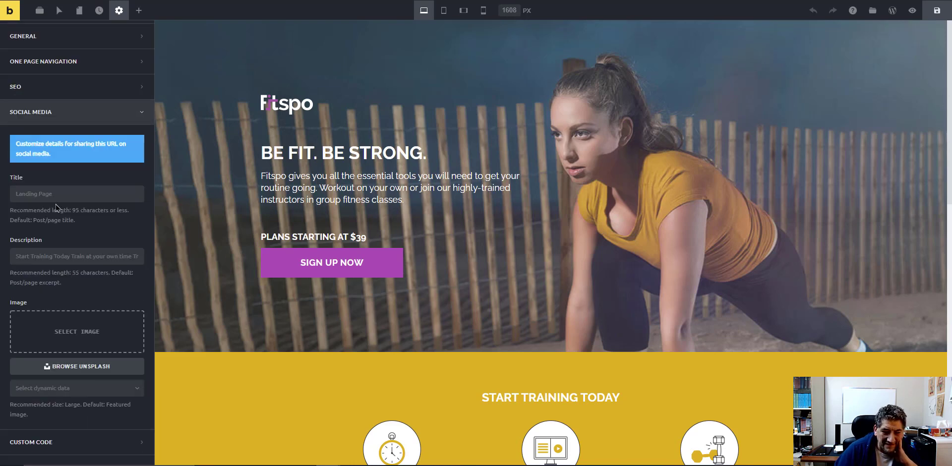
click(85, 441)
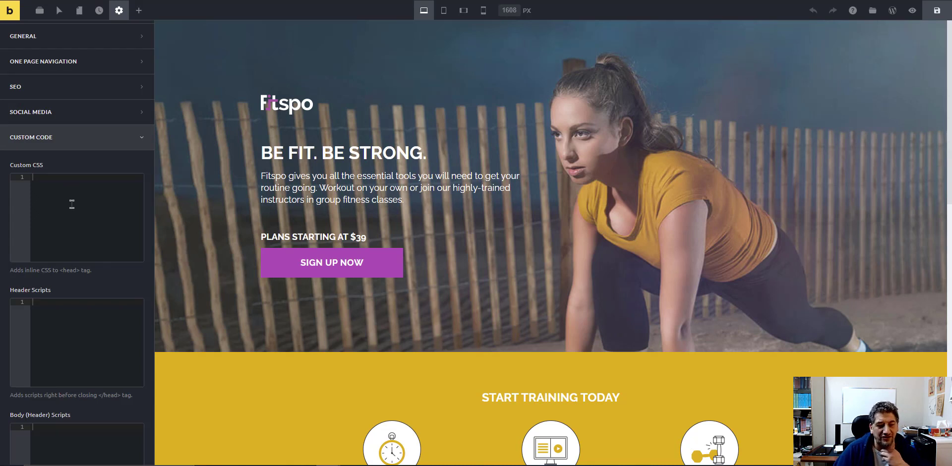
scroll(72, 203, down, 1)
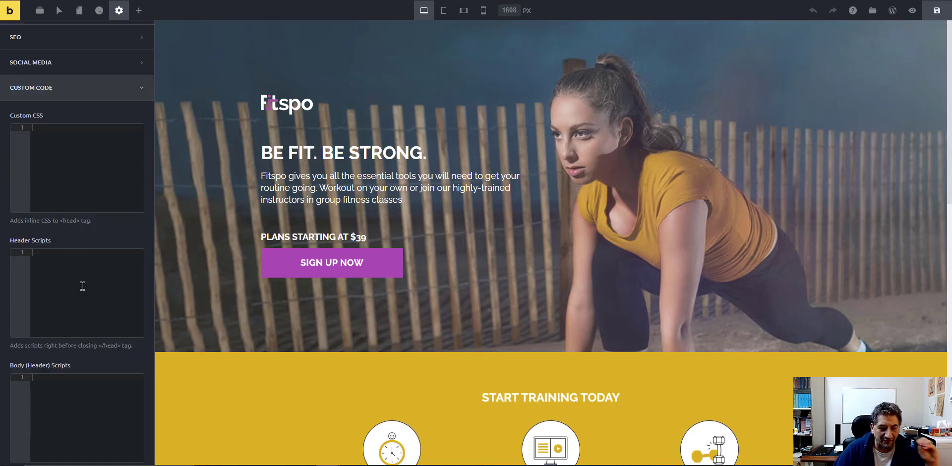
scroll(80, 285, down, 3)
scroll(83, 317, up, 5)
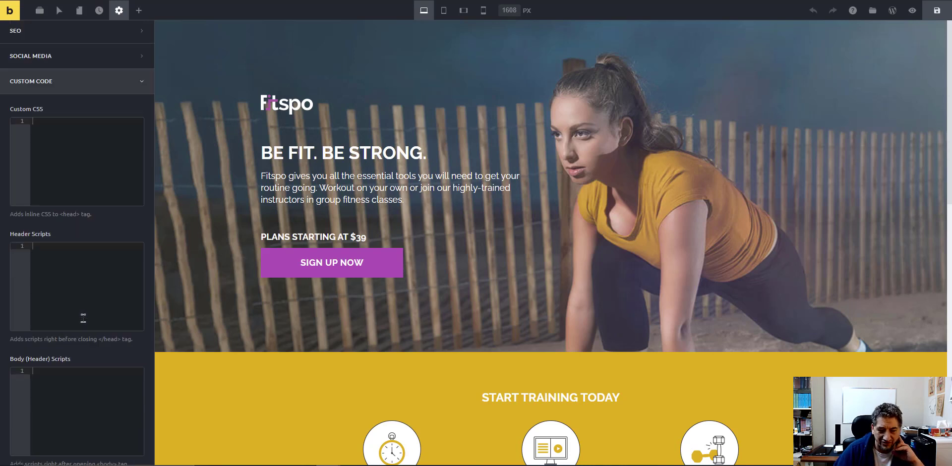
- Open the Landing Page content template from My Templates for editing
click(119, 10)
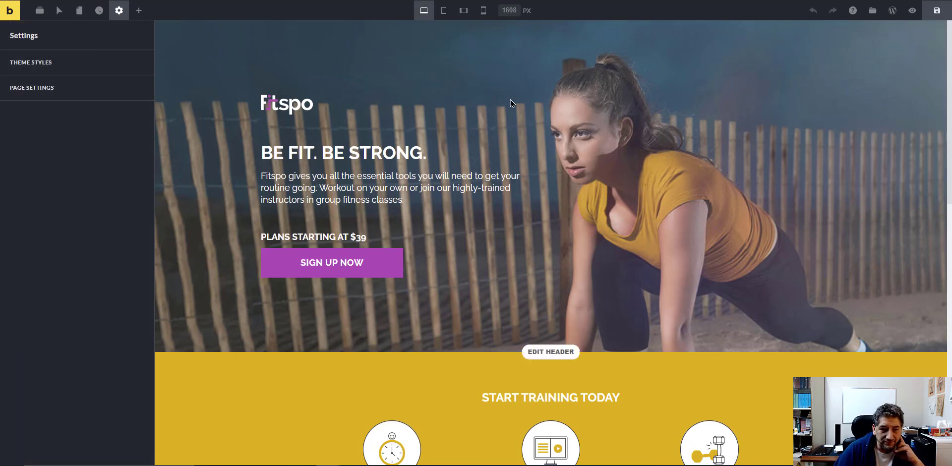
click(872, 11)
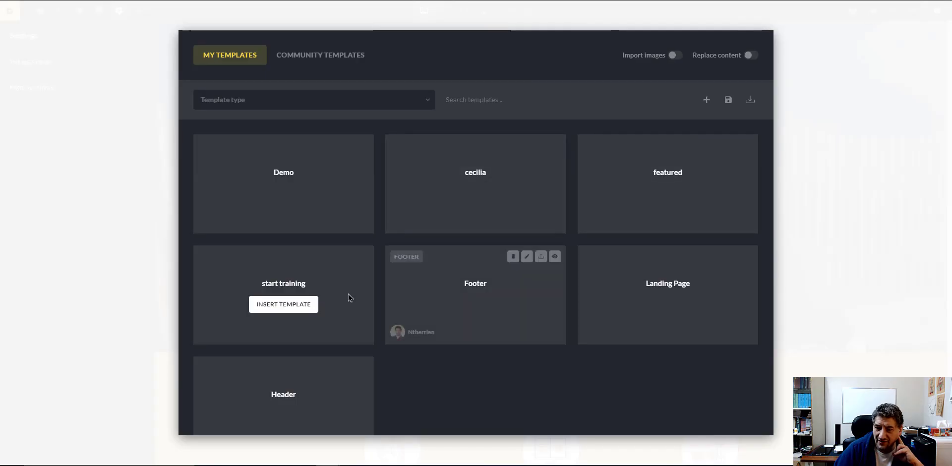
mouse_move(327, 383)
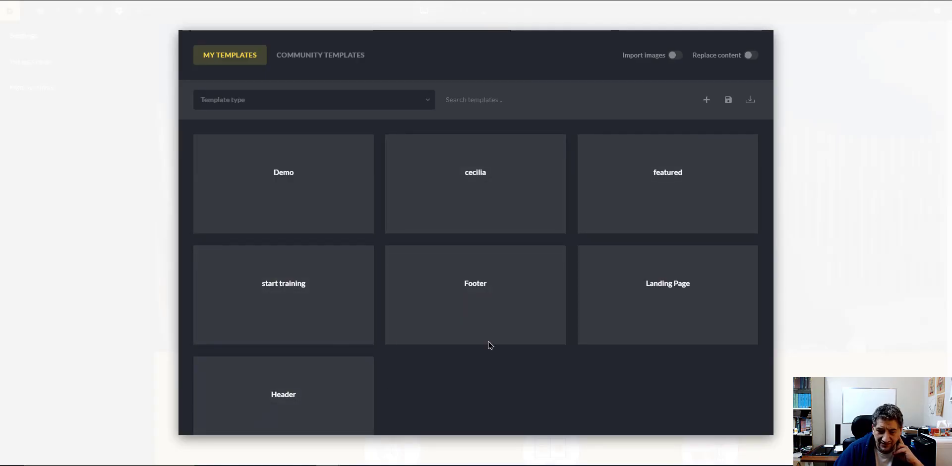
mouse_move(636, 304)
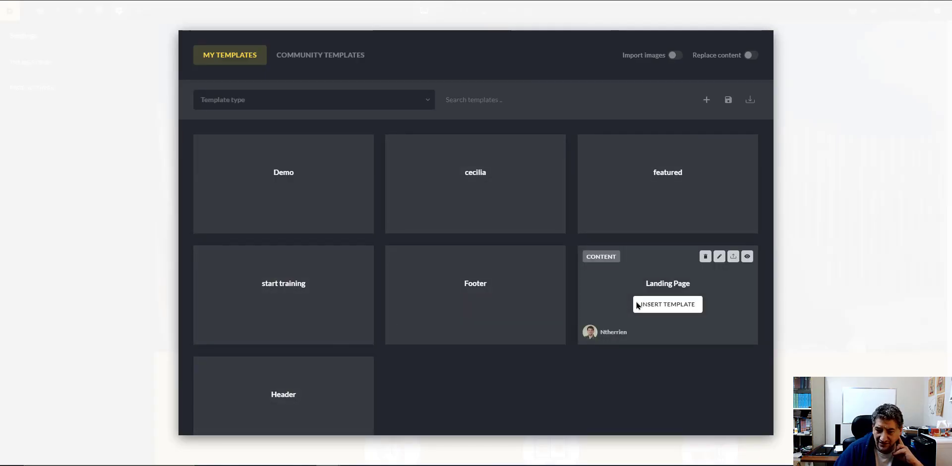
click(719, 256)
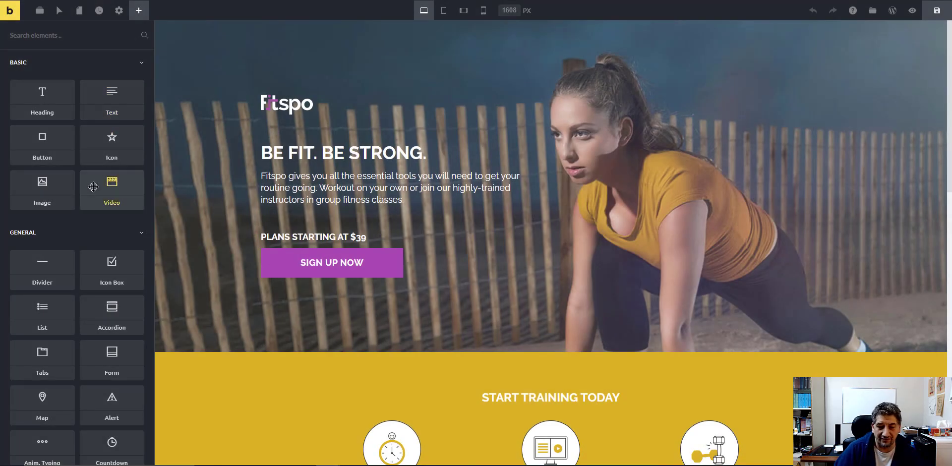
- Add a display condition to the Landing Page template that applies it to the post type "post"
click(119, 12)
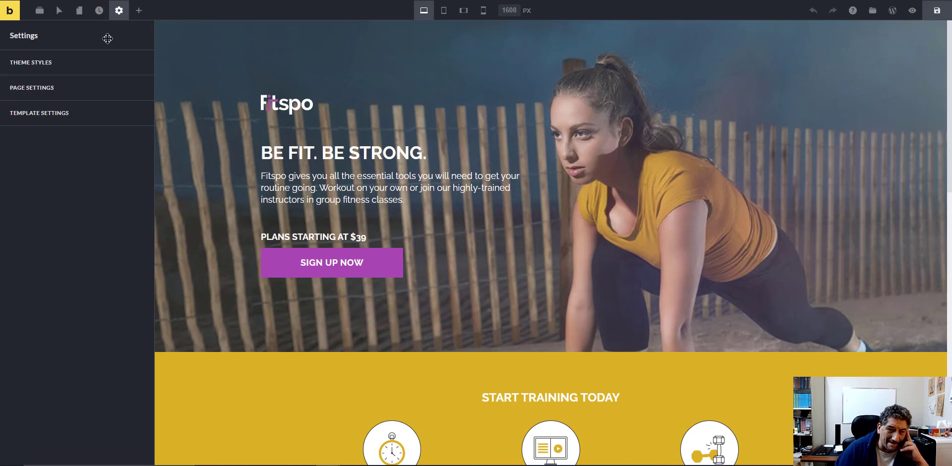
click(56, 117)
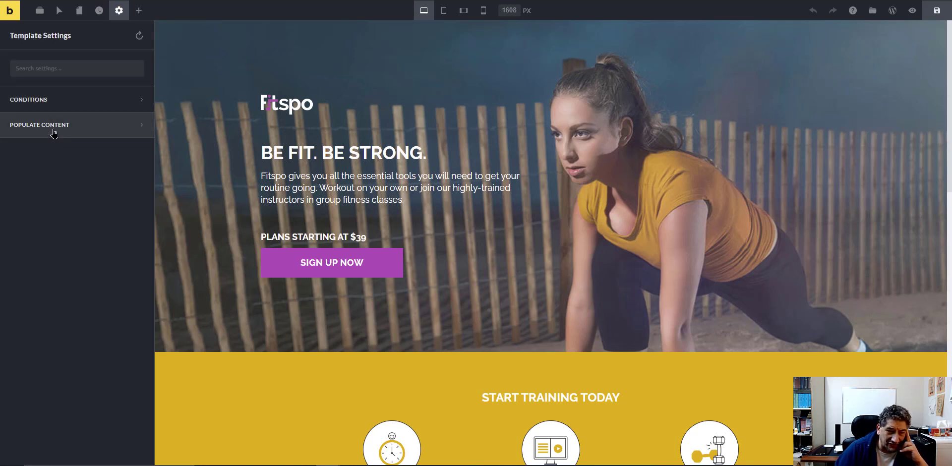
click(55, 102)
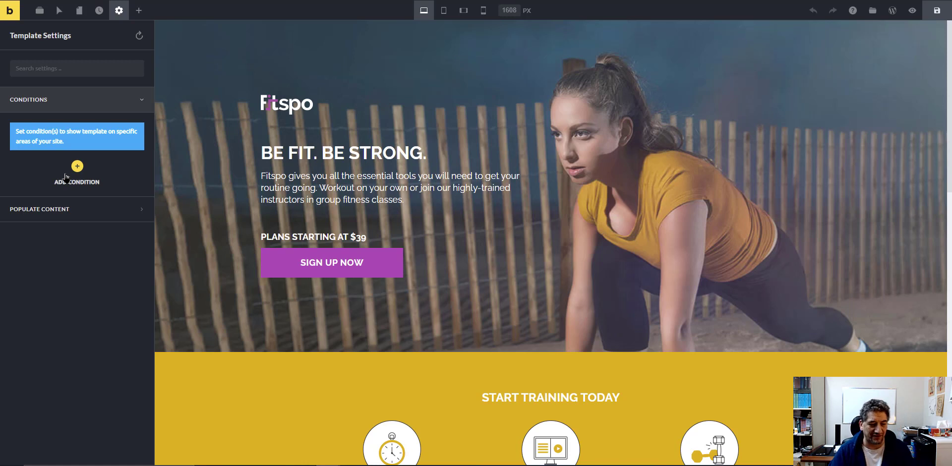
click(79, 180)
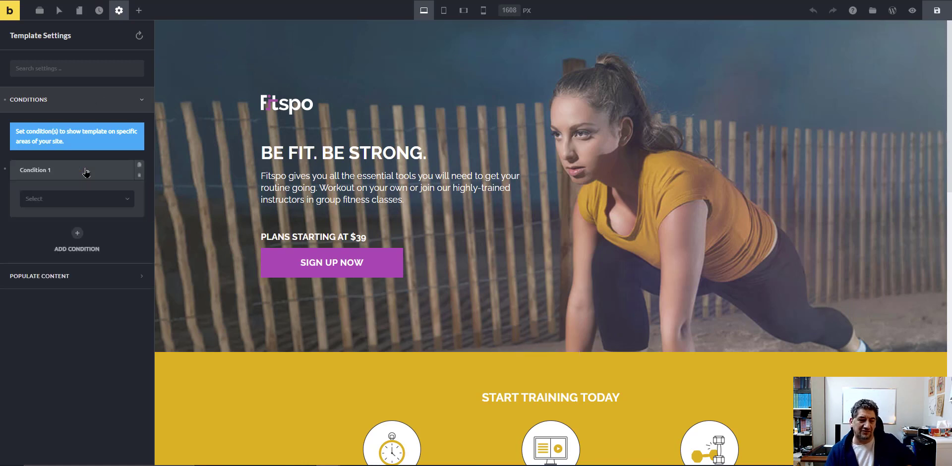
click(83, 203)
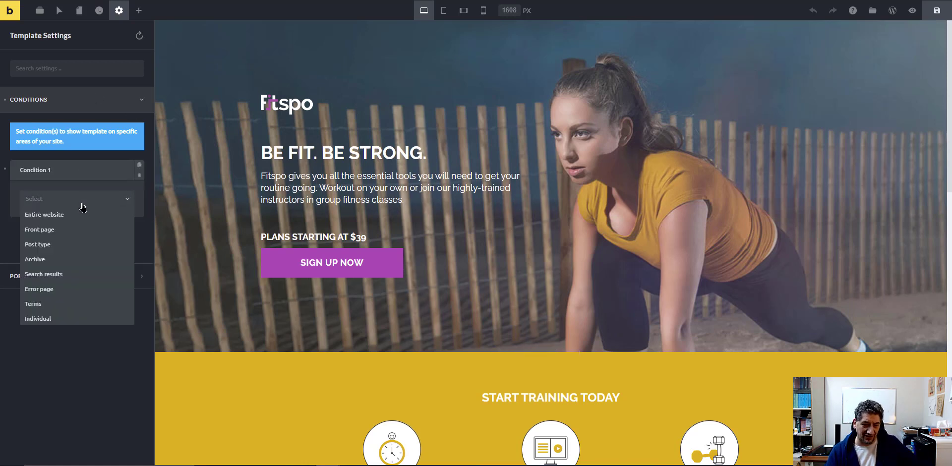
click(54, 244)
click(67, 252)
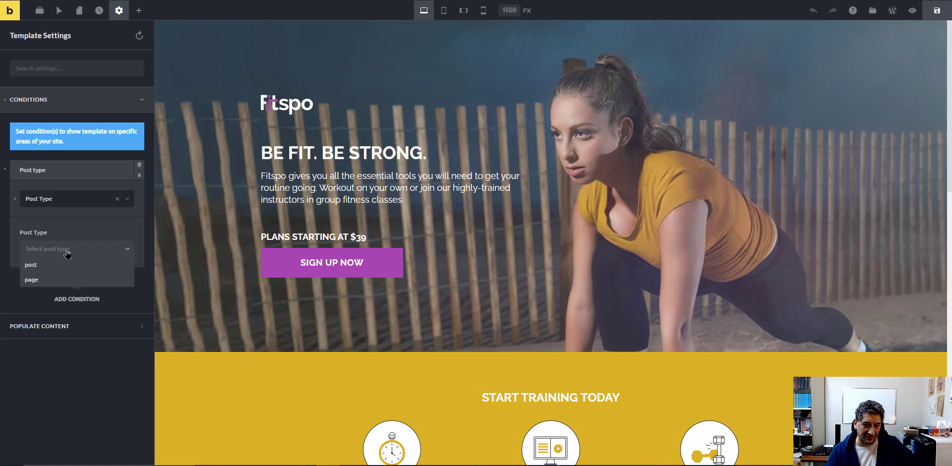
click(68, 265)
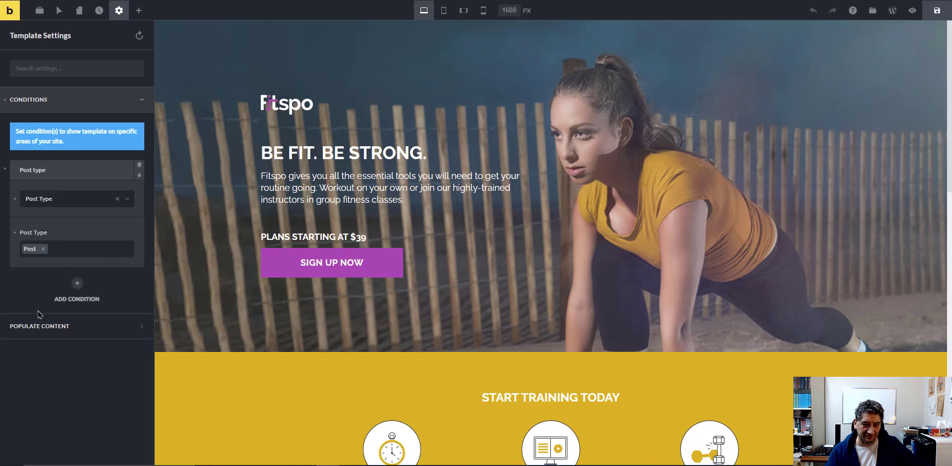
- Populate the template canvas with Archive (author) content for the site's administrator and apply the preview
click(59, 330)
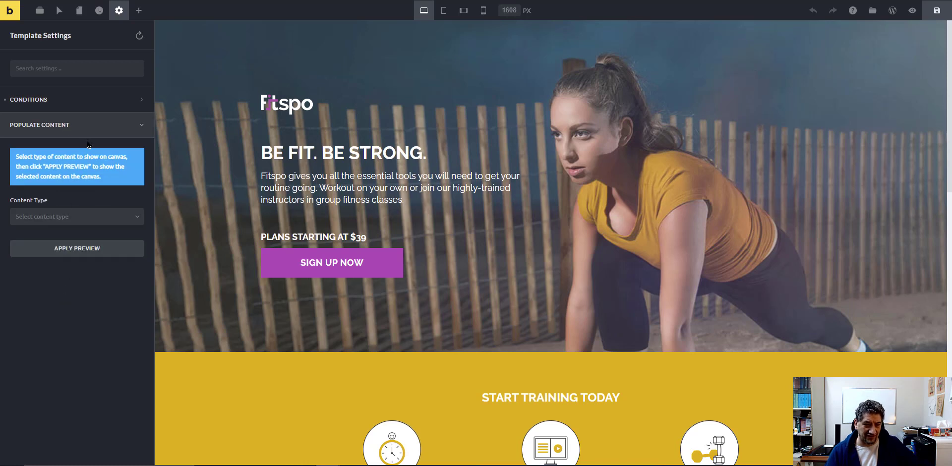
click(76, 220)
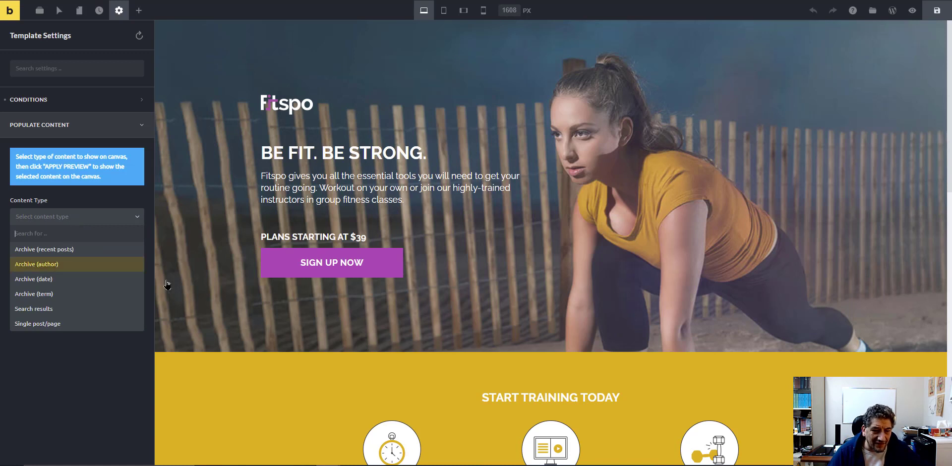
click(56, 268)
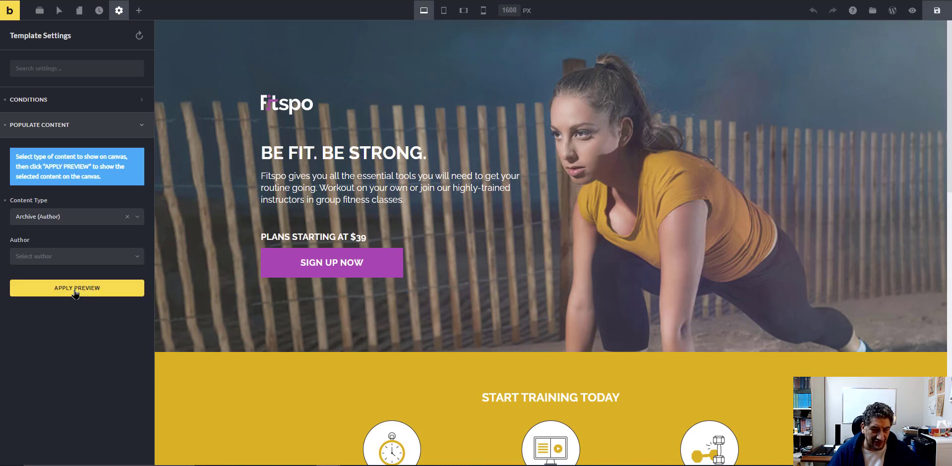
click(71, 256)
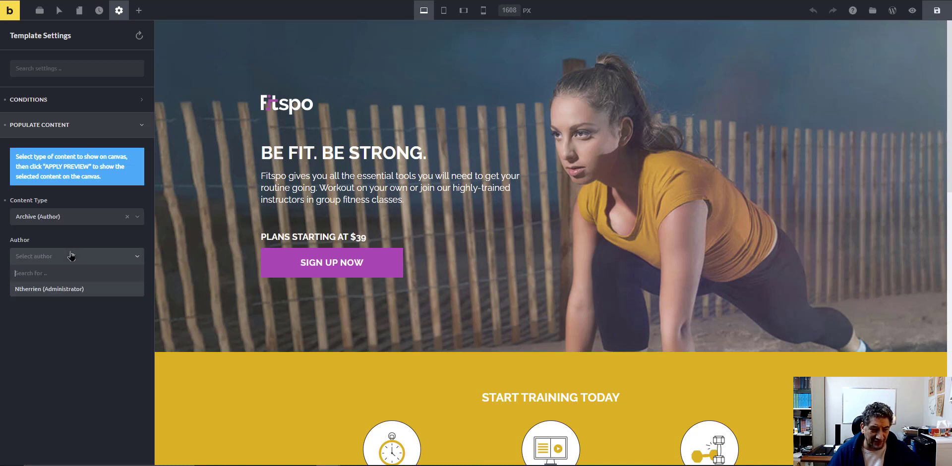
click(66, 289)
click(66, 289)
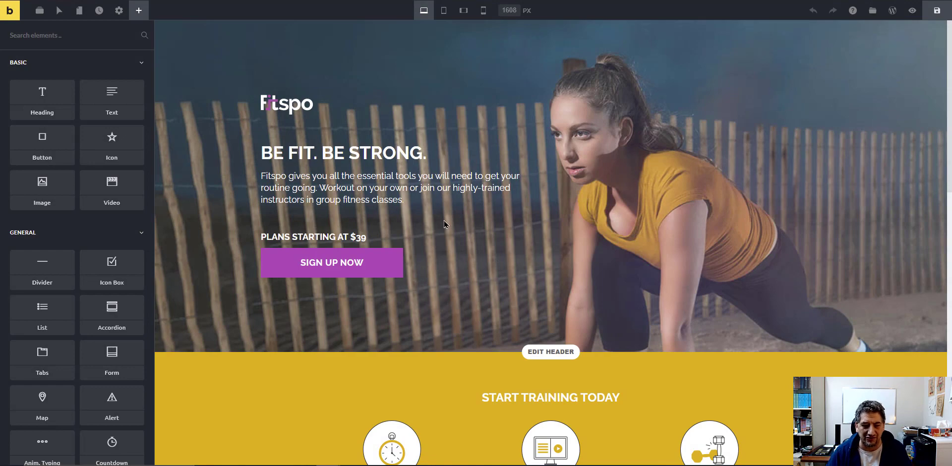
- Look over the previewed template down to the footer and check its section structure
scroll(548, 288, down, 8)
scroll(544, 293, down, 6)
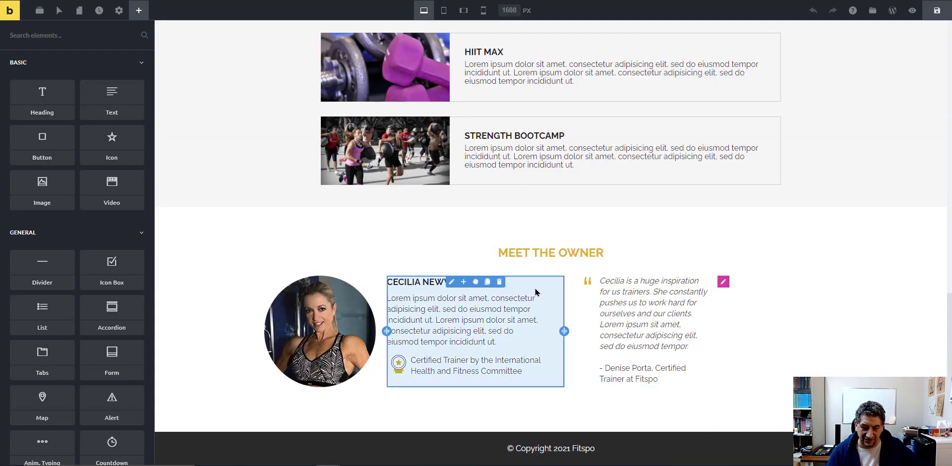
scroll(536, 292, up, 14)
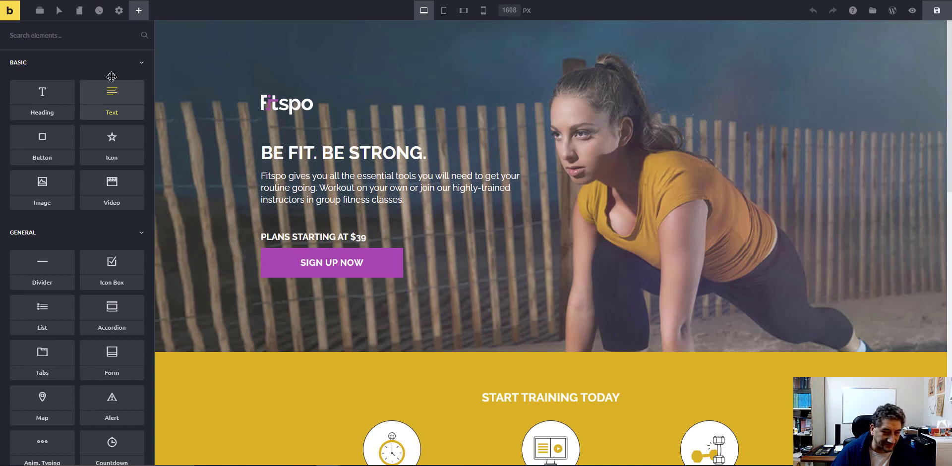
click(119, 10)
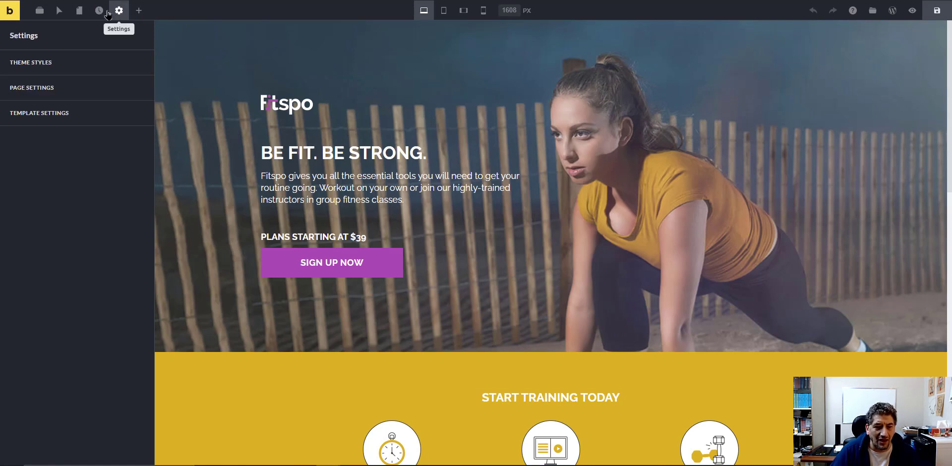
click(39, 10)
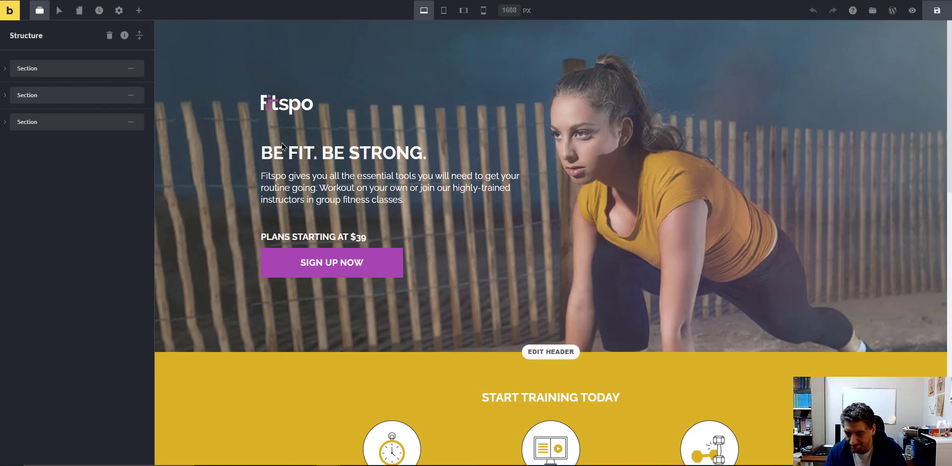
click(138, 10)
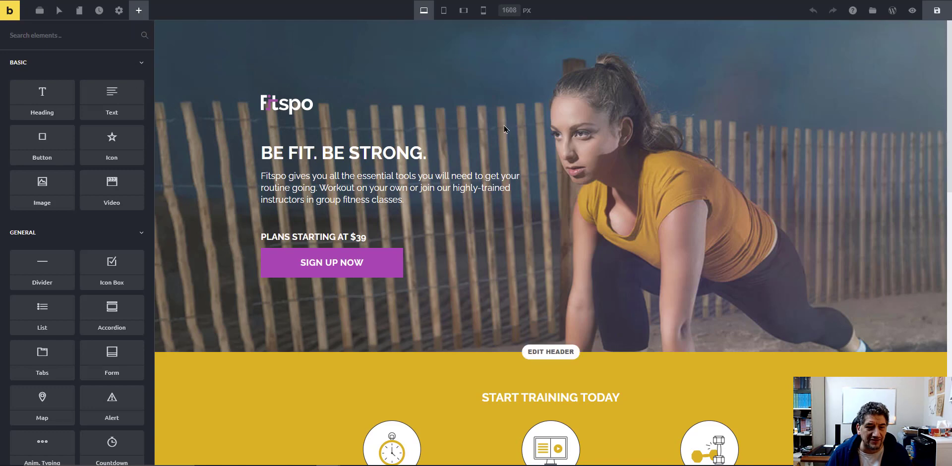
scroll(504, 129, down, 2)
- Open the Demo page and add a Form element to its empty content container
click(79, 9)
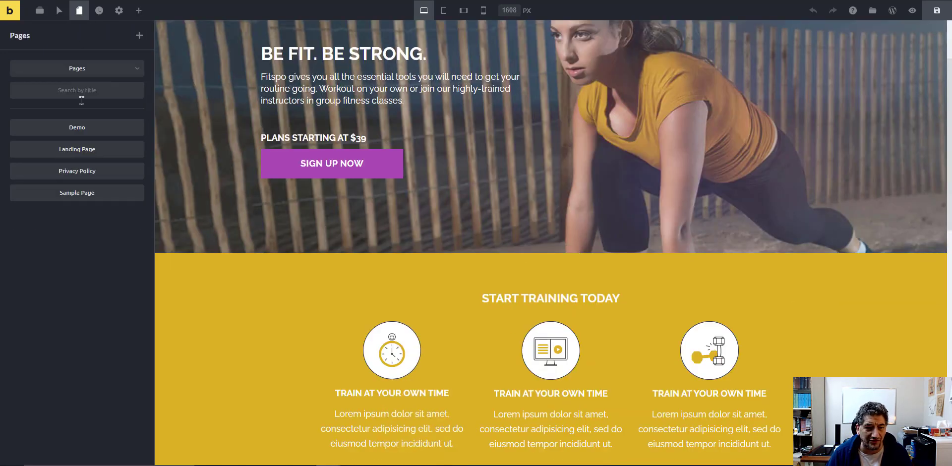
click(84, 130)
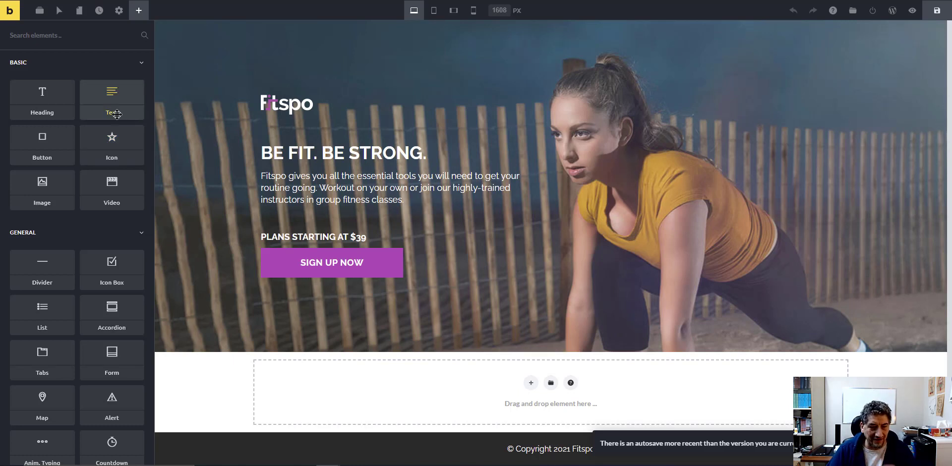
scroll(117, 115, down, 5)
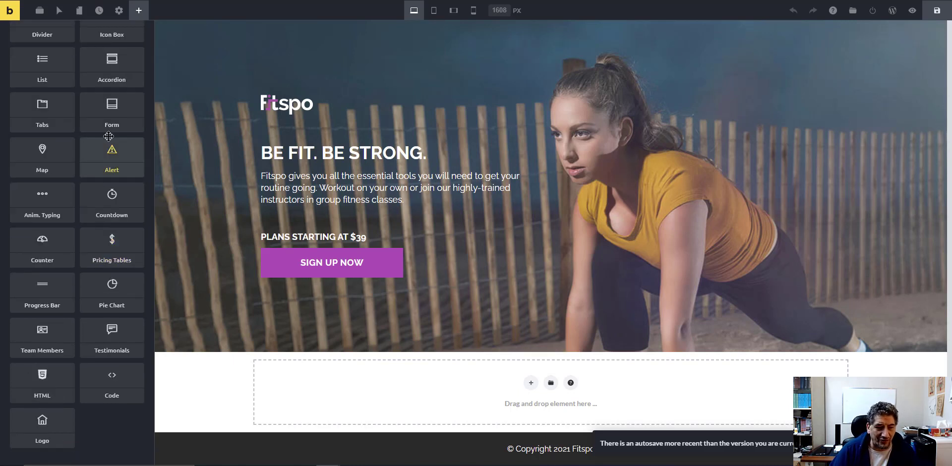
drag(108, 130, 316, 368)
scroll(381, 241, down, 2)
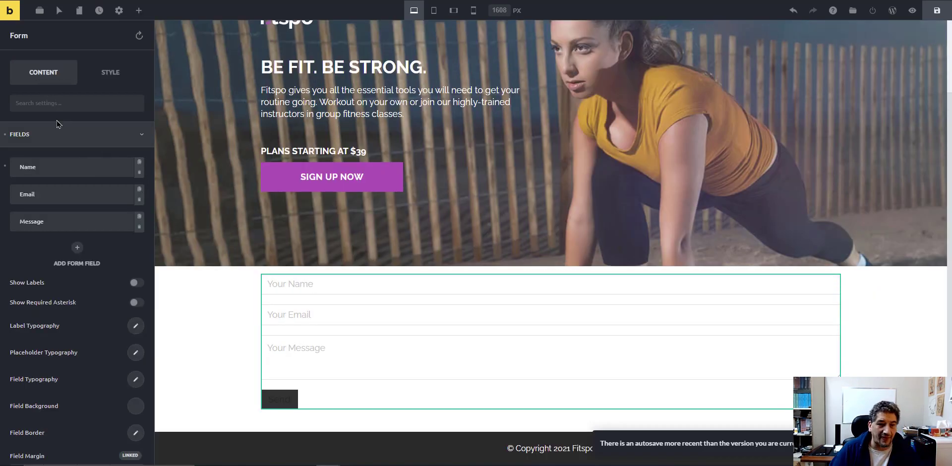
- Review the form's Name field type options and try its Required setting, switching it back off
click(62, 167)
scroll(66, 184, down, 2)
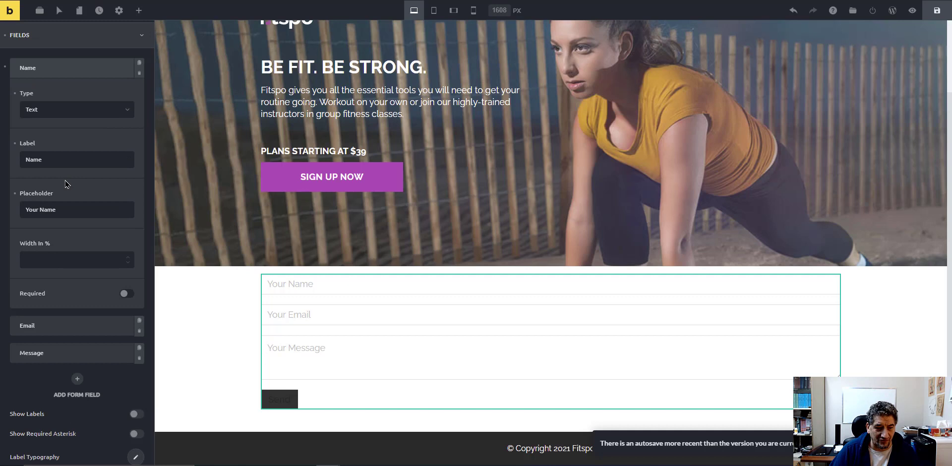
click(54, 113)
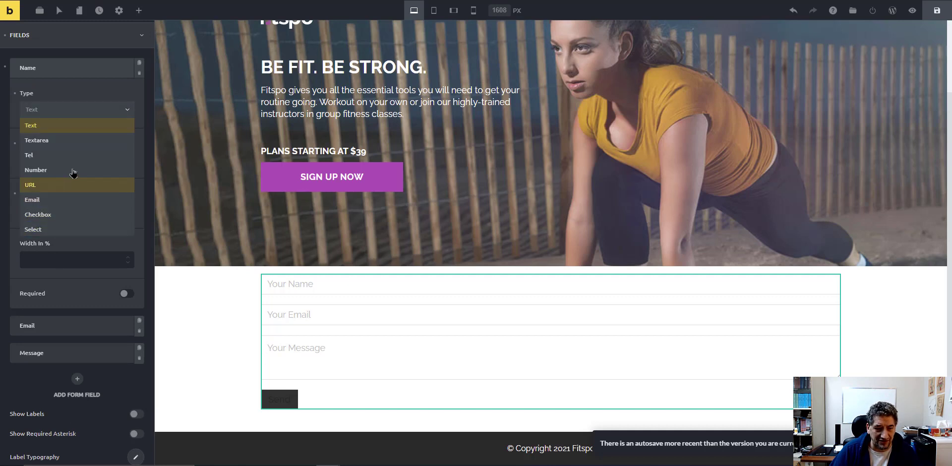
click(73, 110)
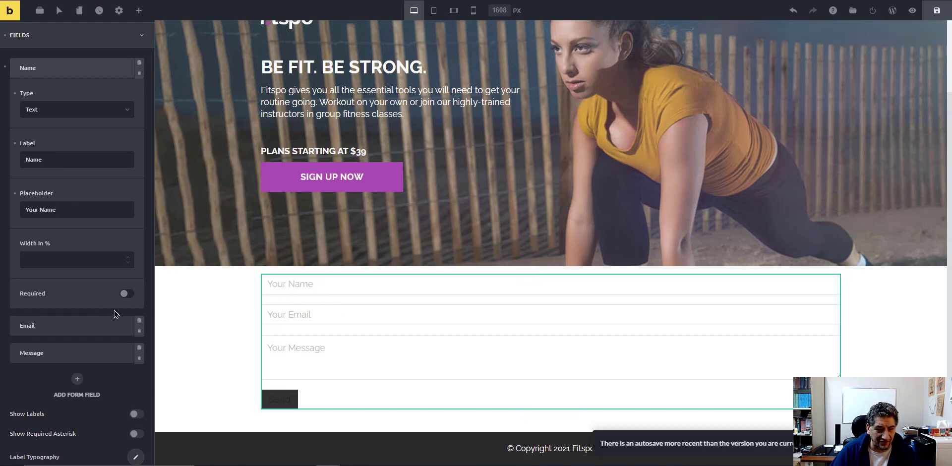
click(127, 294)
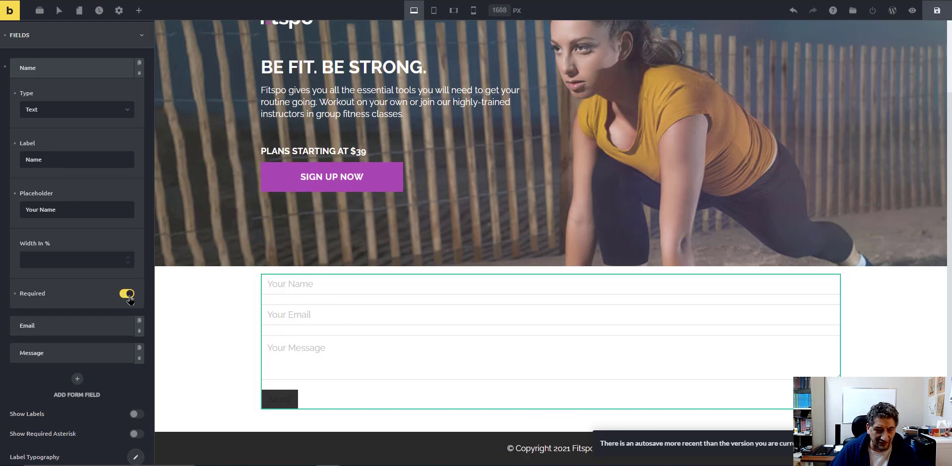
click(127, 296)
- Set the width of the form's Name and Email fields to 50% each so they share one row
click(90, 255)
text(50)
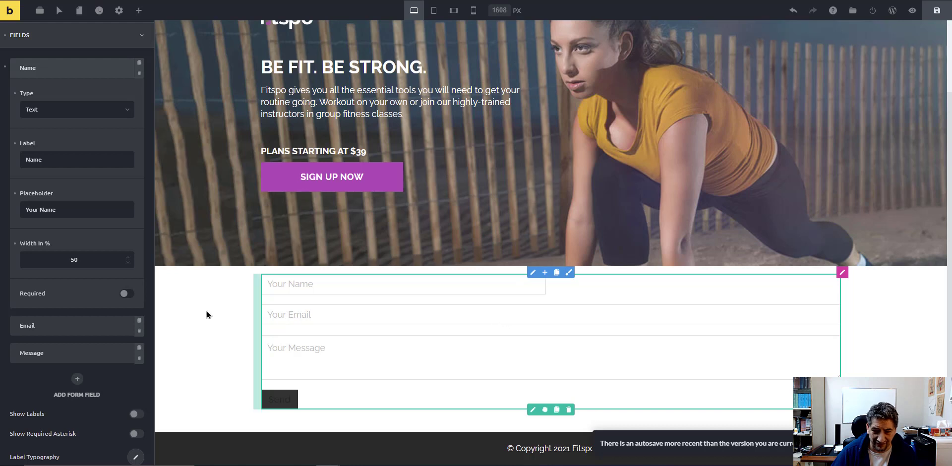
click(67, 326)
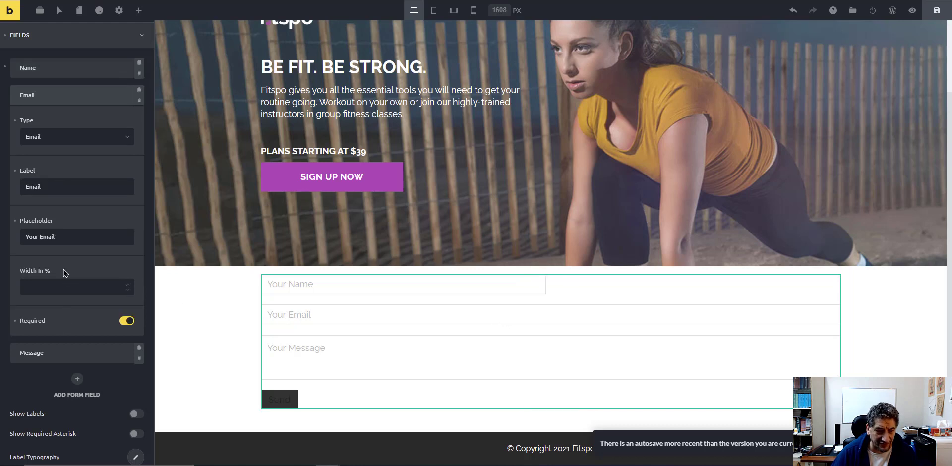
text(50)
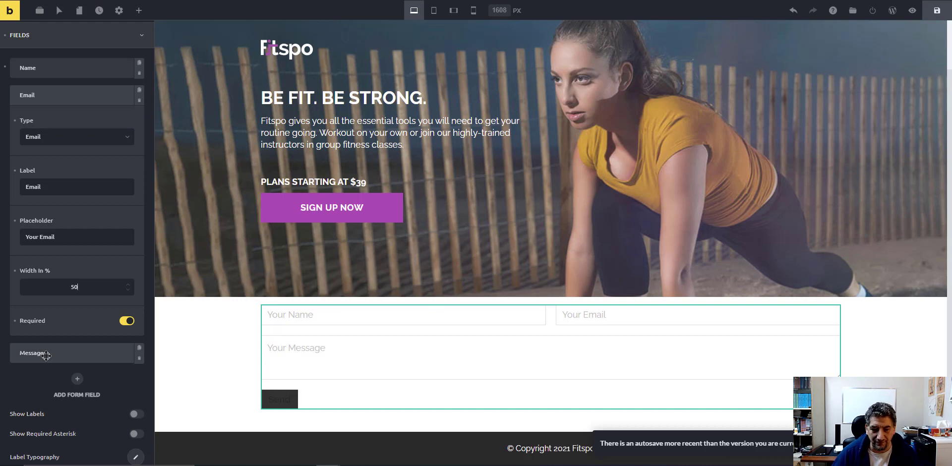
- Review the Message field's settings and try the form's Show Labels option, switching it back off
click(52, 357)
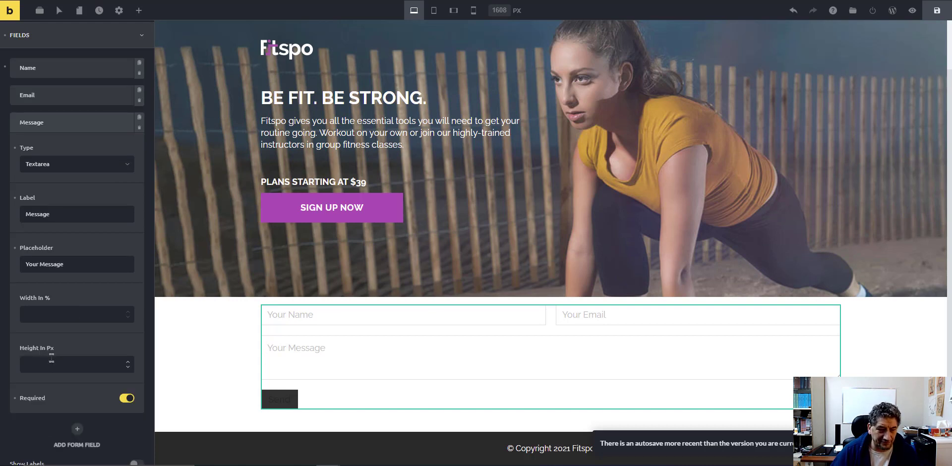
scroll(63, 389, down, 2)
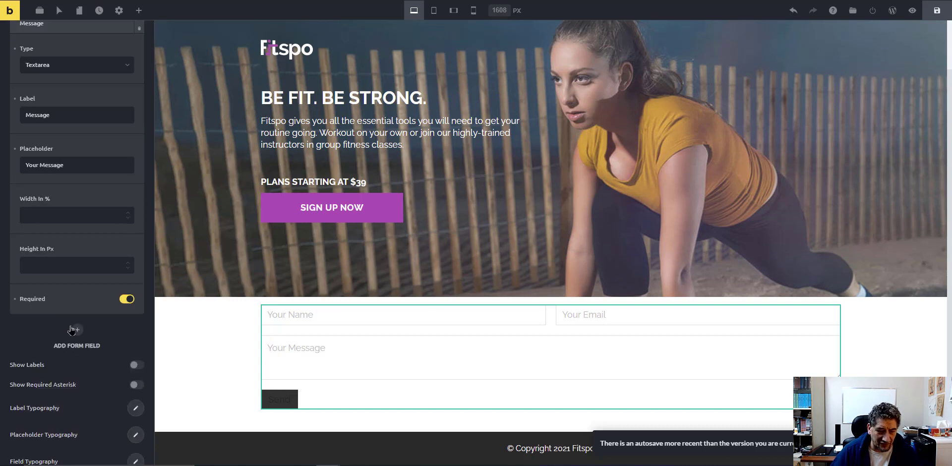
scroll(79, 332, down, 4)
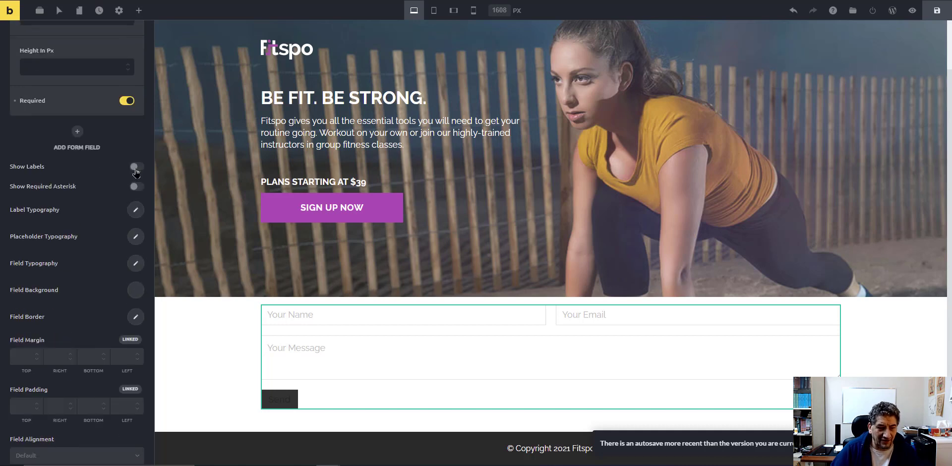
click(136, 167)
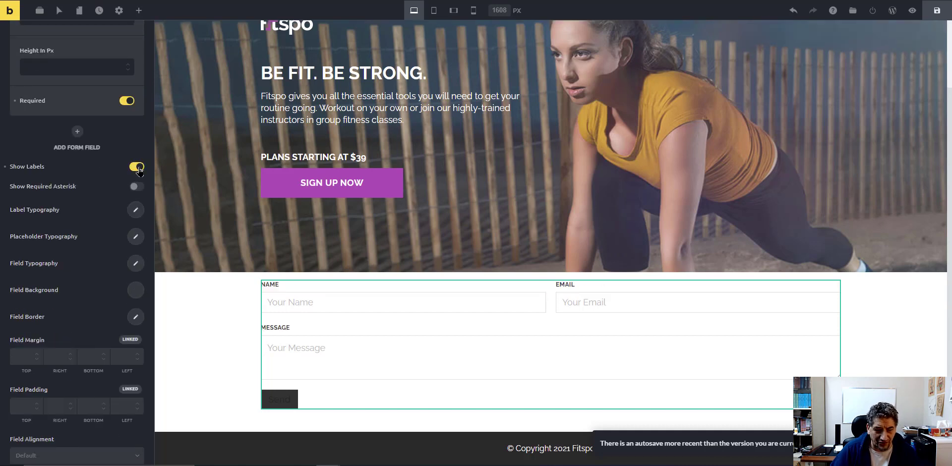
click(136, 167)
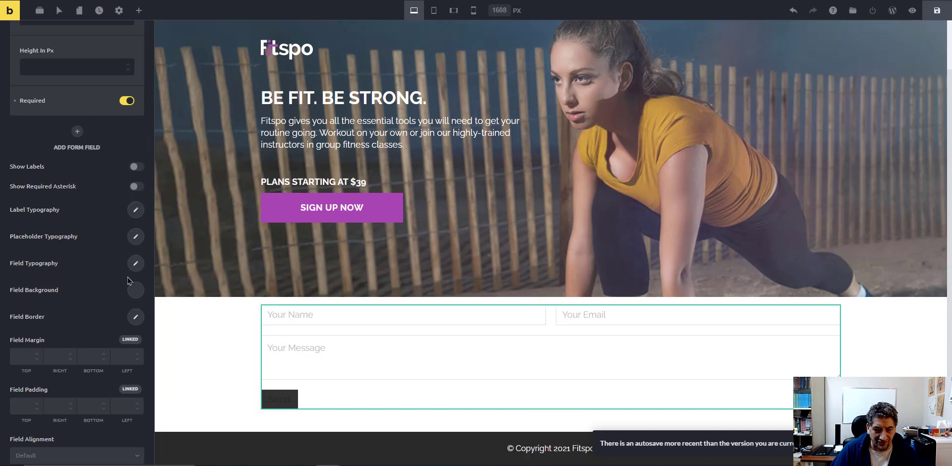
- Review the Name field's label setting and try the form's Show Labels option twice, leaving it off
scroll(74, 198, up, 7)
click(35, 118)
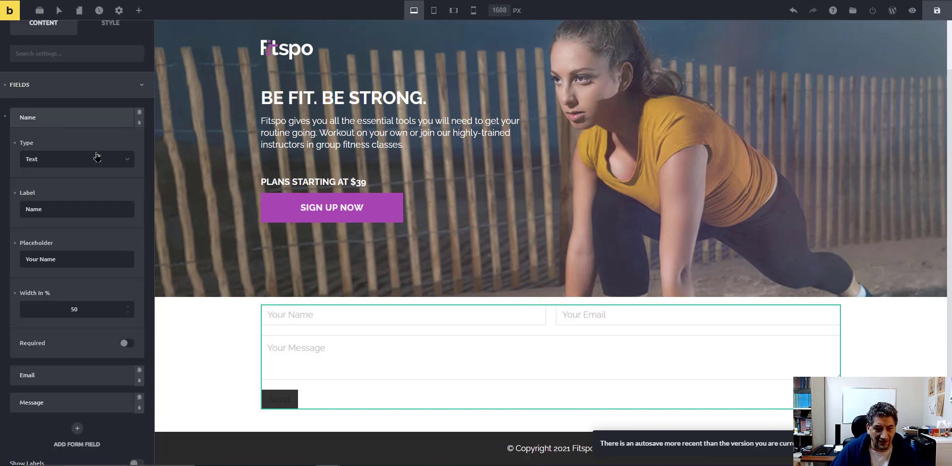
drag(64, 208, 7, 221)
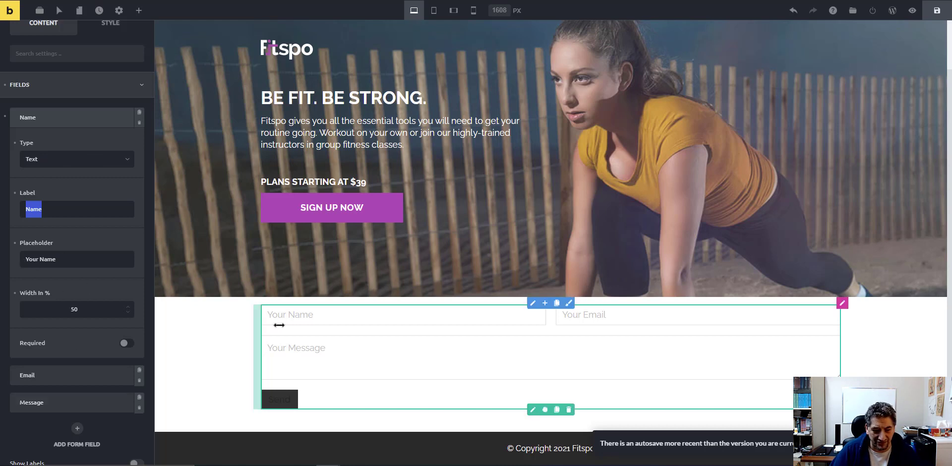
scroll(96, 412, down, 6)
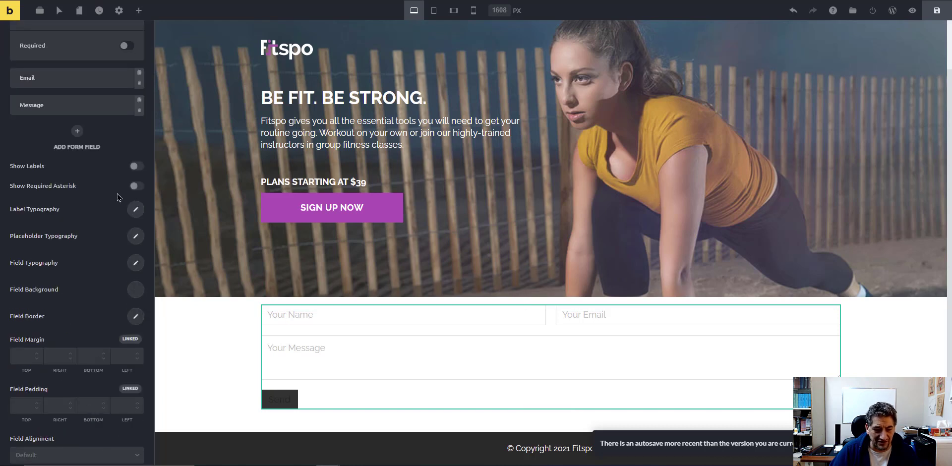
click(136, 167)
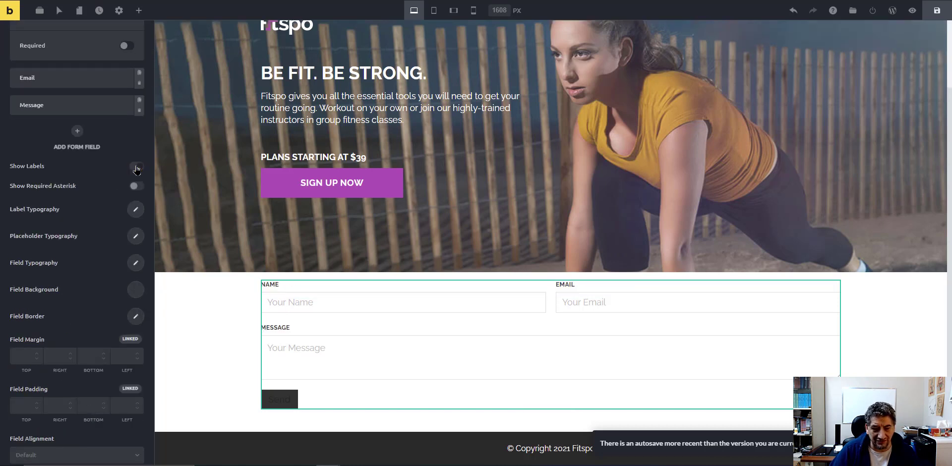
click(136, 167)
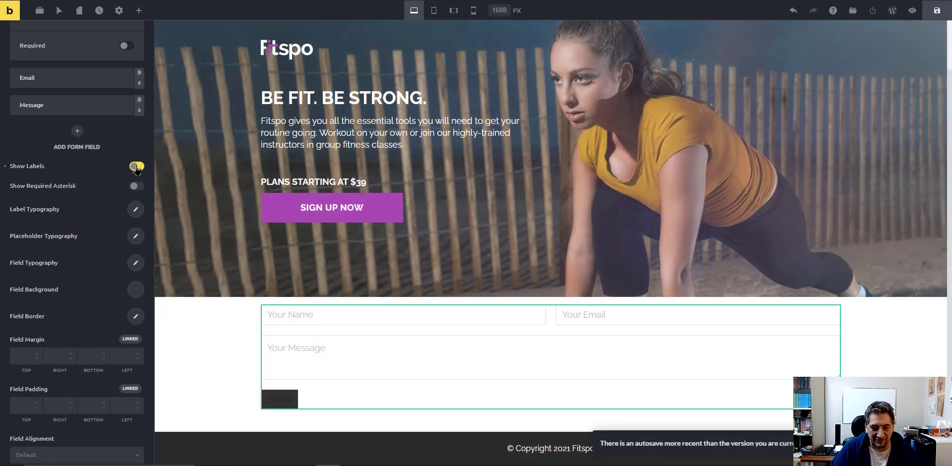
click(137, 168)
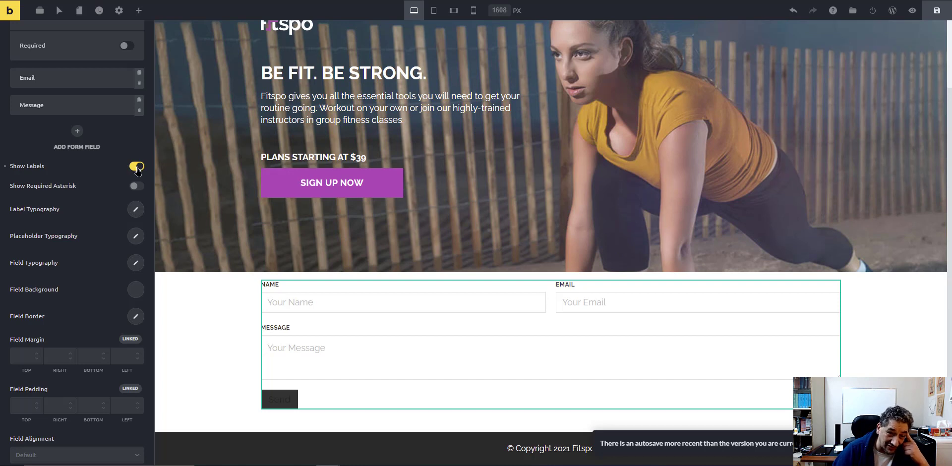
click(137, 167)
- Try the form's Show Required Asterisk option, switch it back off, and look over the field styling settings
click(135, 193)
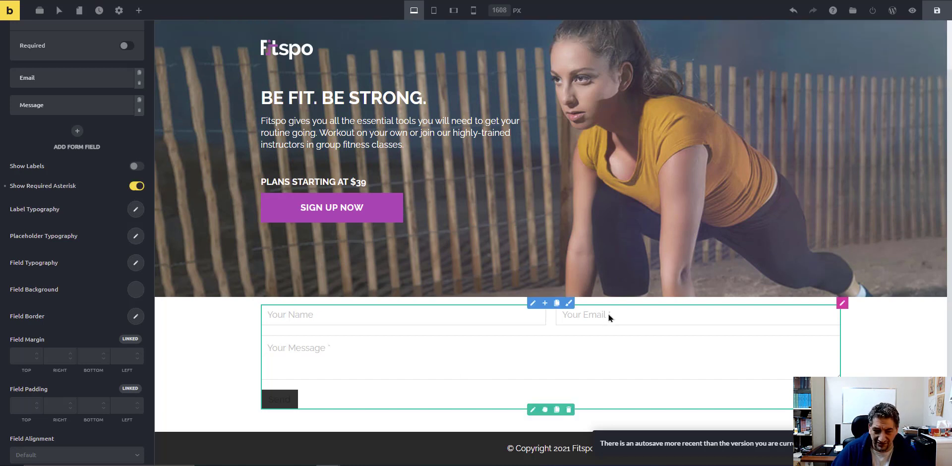
click(137, 189)
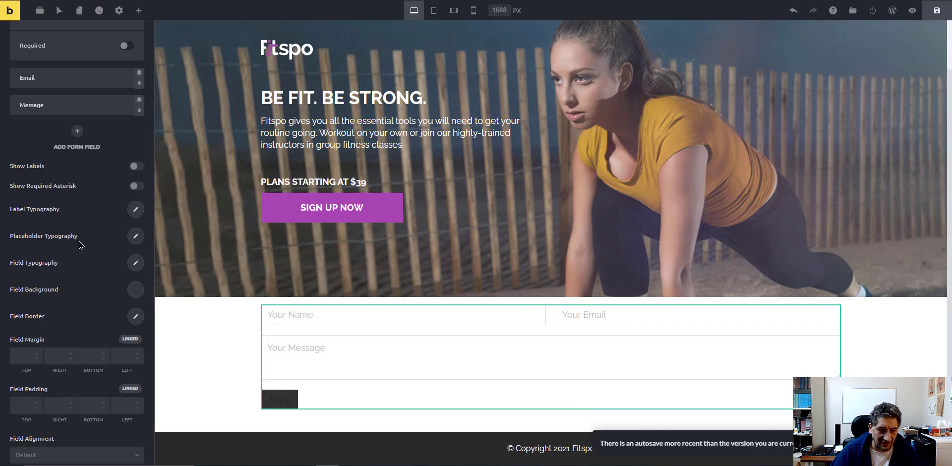
scroll(81, 245, down, 1)
scroll(81, 266, down, 3)
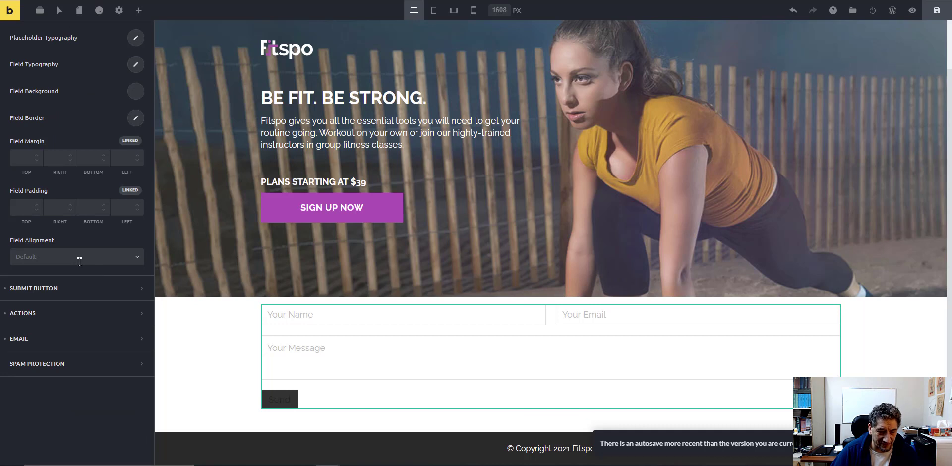
scroll(80, 261, up, 4)
scroll(70, 272, down, 4)
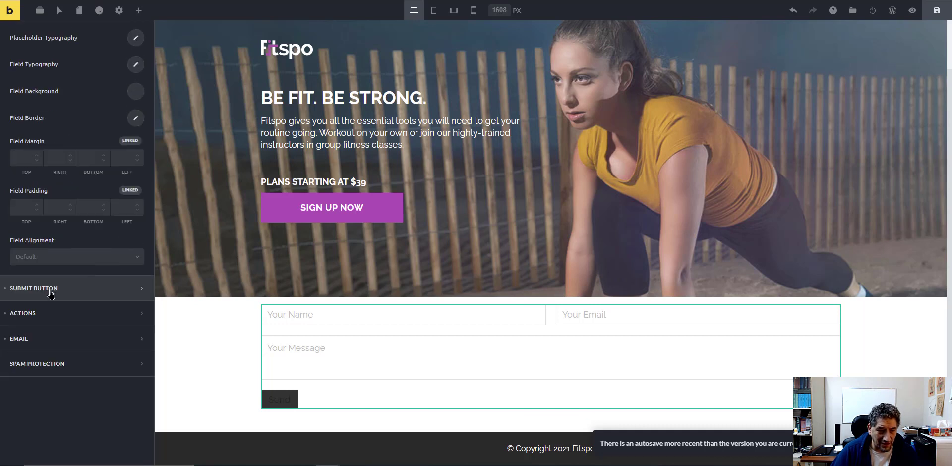
- Review the form's submit button settings and add Mailchimp to the actions after a successful form submit
click(47, 297)
scroll(76, 116, up, 5)
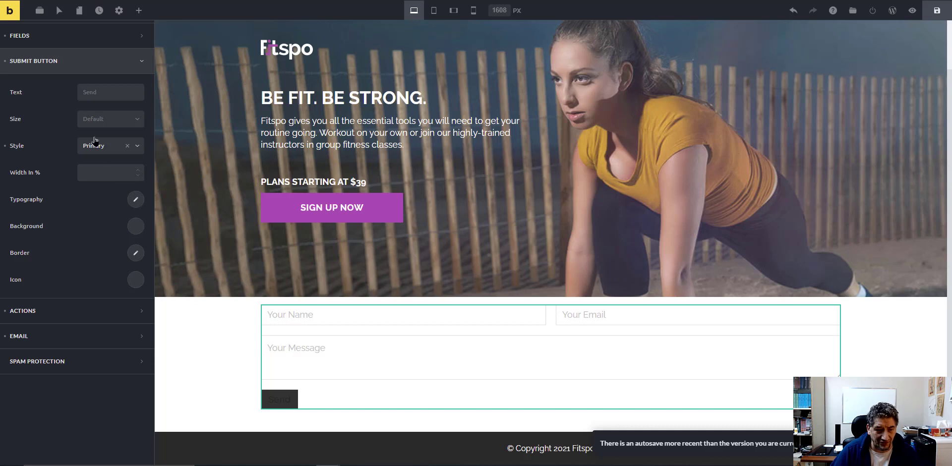
click(78, 311)
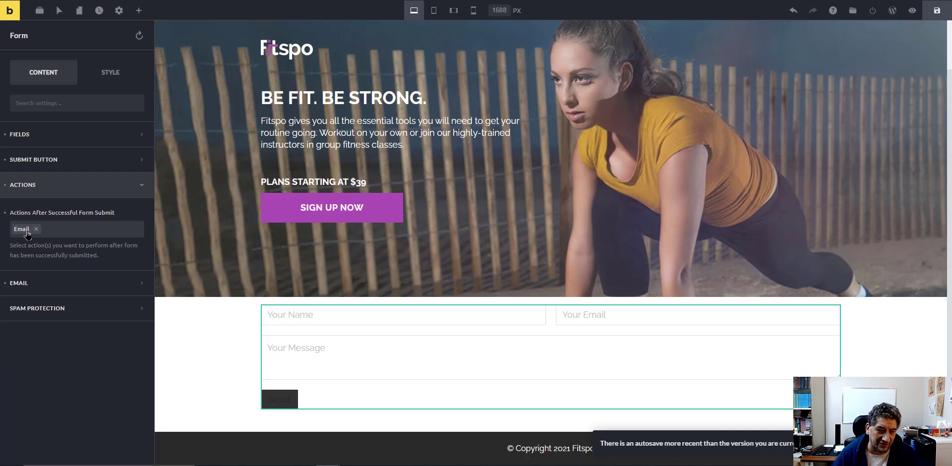
click(58, 234)
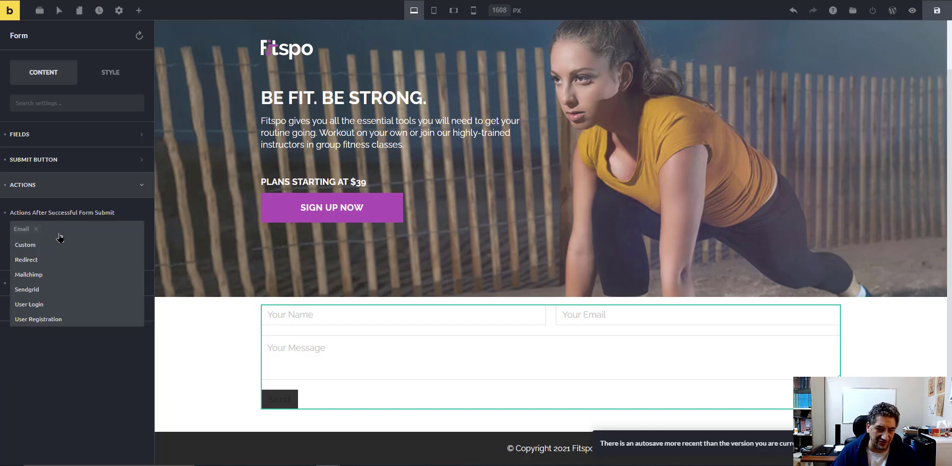
click(55, 275)
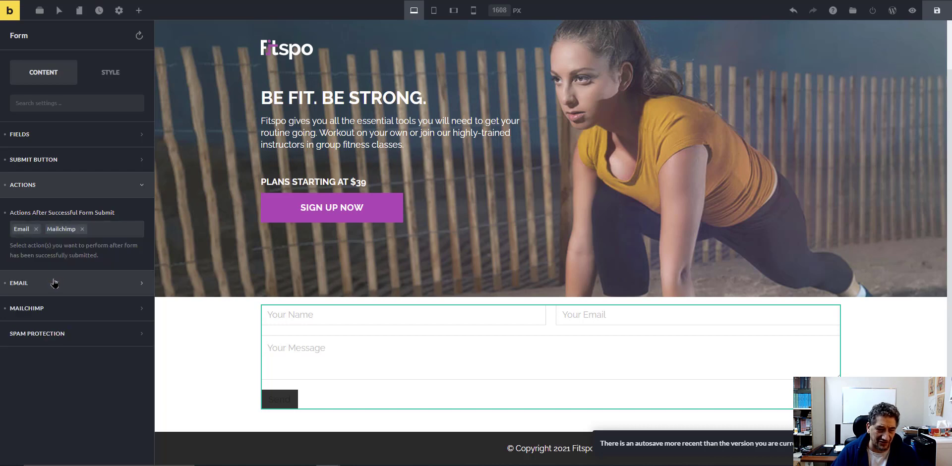
click(112, 229)
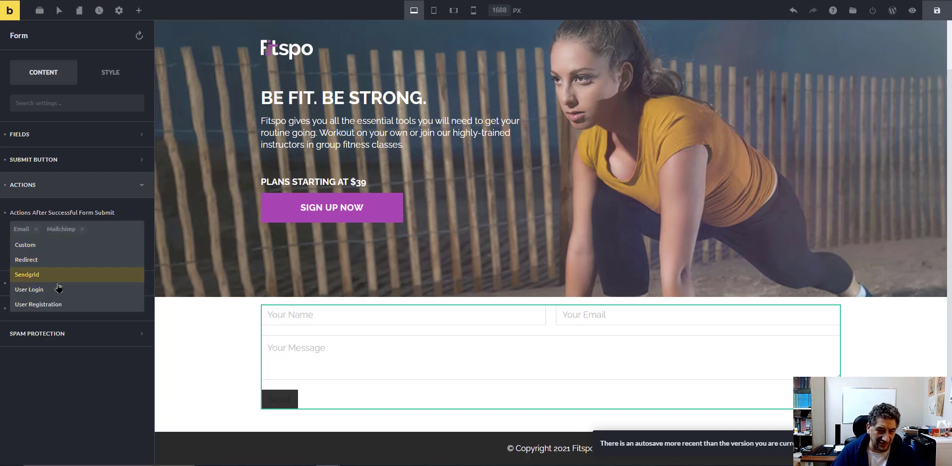
click(55, 391)
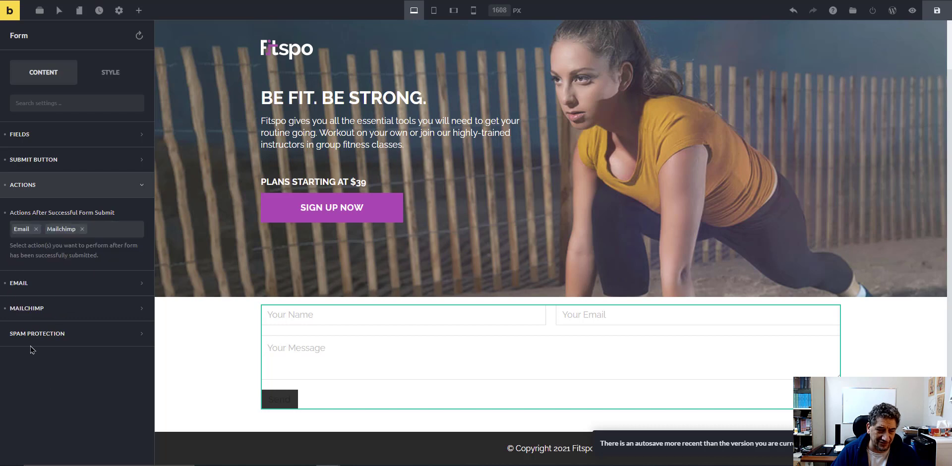
- Review the form's Email settings, from the subject and recipient down to the success and error messages
click(30, 281)
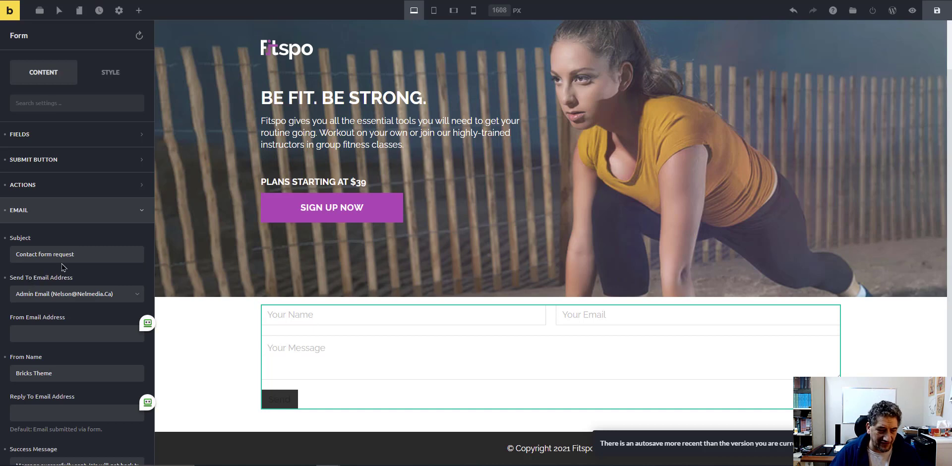
scroll(63, 268, down, 1)
scroll(52, 290, down, 2)
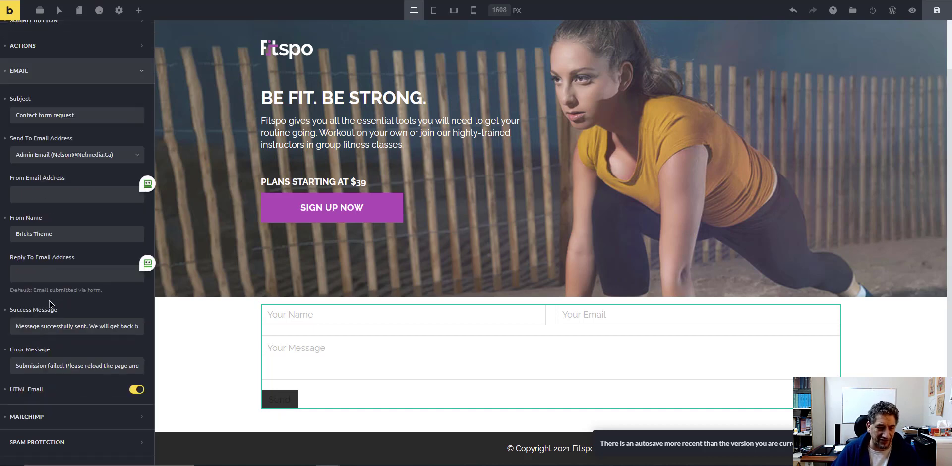
scroll(46, 318, up, 3)
scroll(27, 278, down, 3)
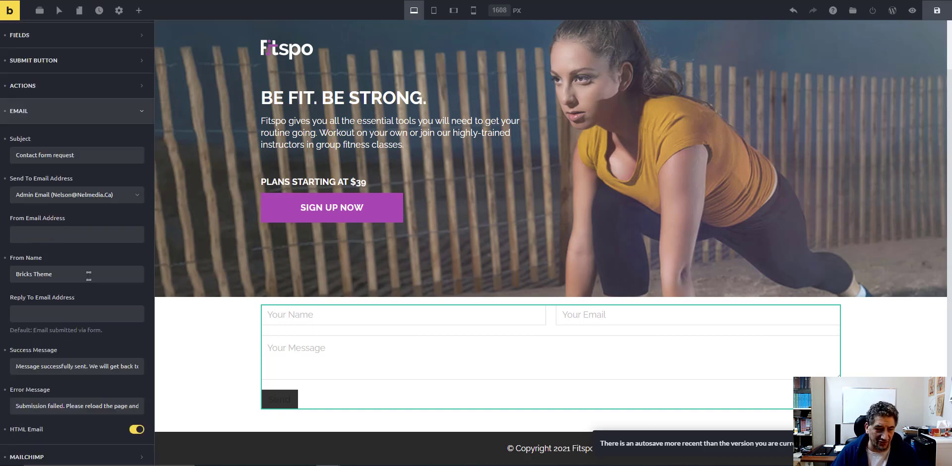
- Review the form's Mailchimp settings and find the MailChimp API Key field in the Bricks API key settings
click(45, 417)
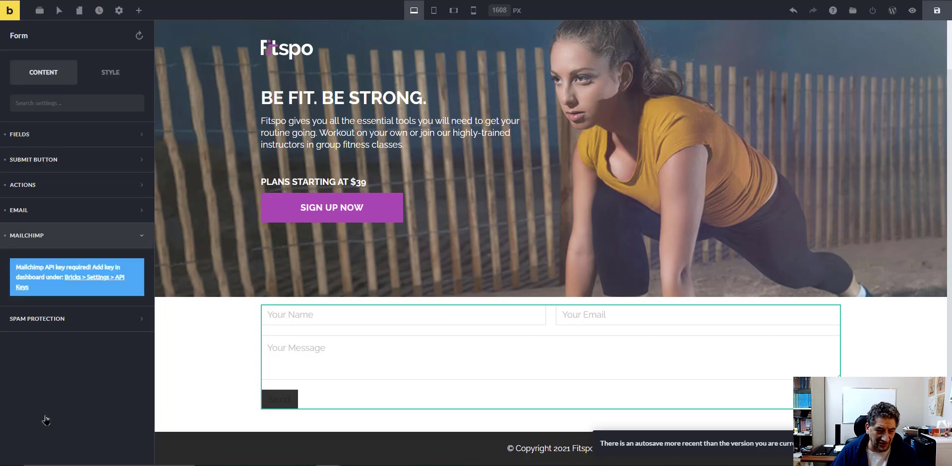
right_click(94, 281)
click(112, 285)
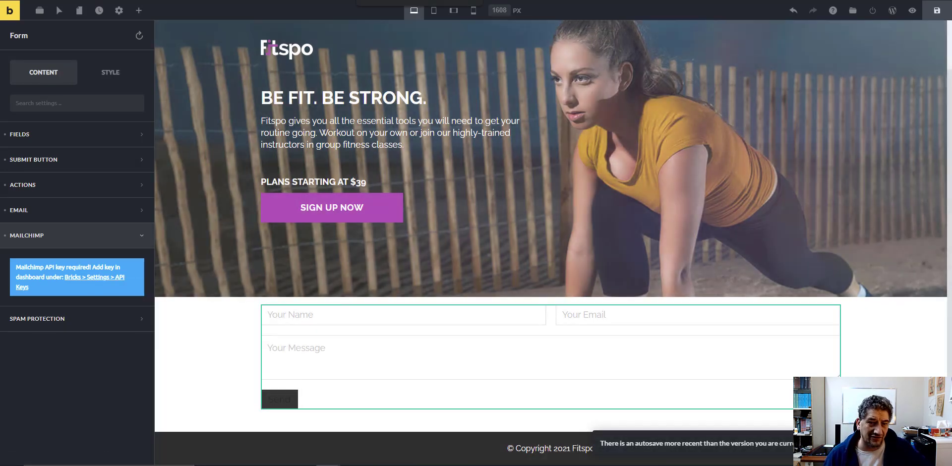
click(392, 0)
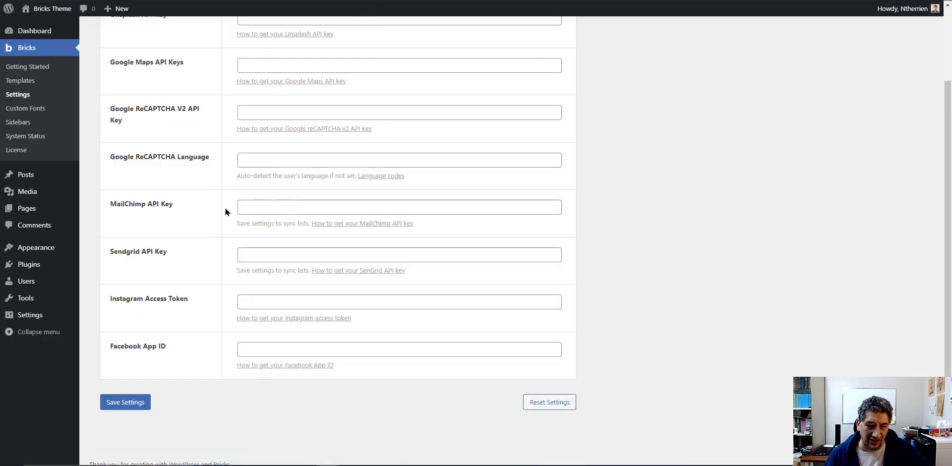
click(280, 206)
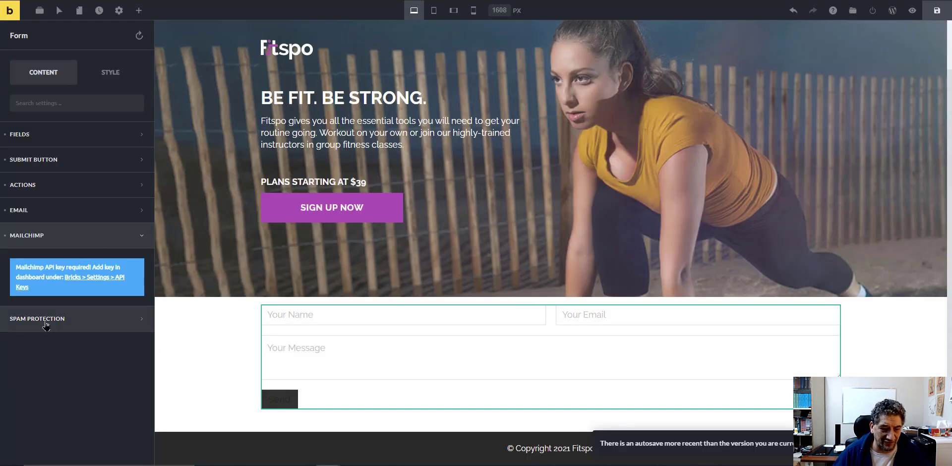
- Review the form's Spam Protection settings and find the Google reCAPTCHA V2 API Key field in the Bricks API key settings
click(45, 322)
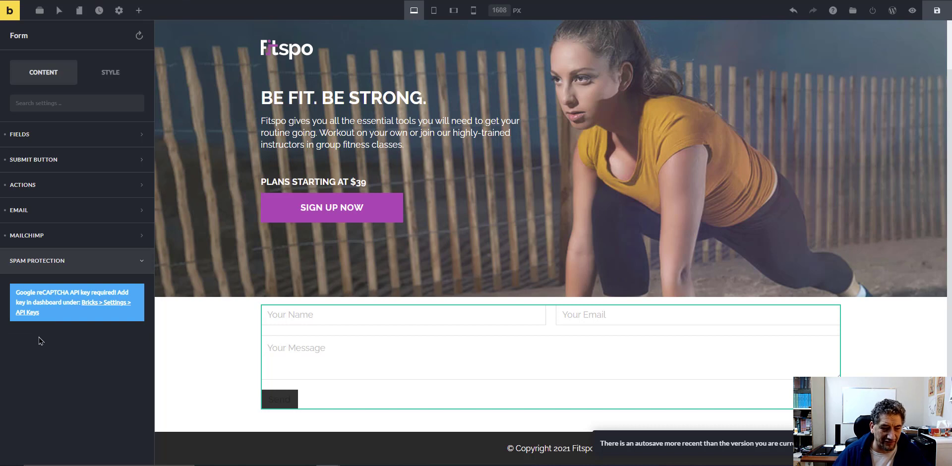
right_click(113, 303)
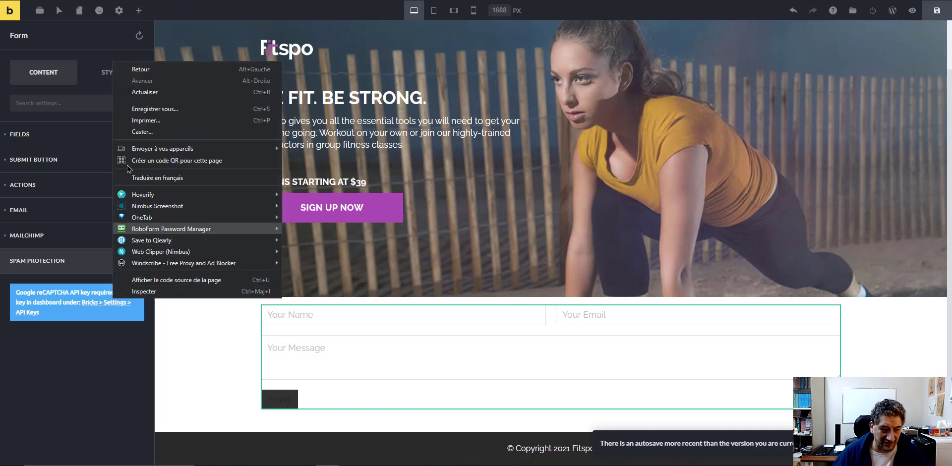
click(30, 397)
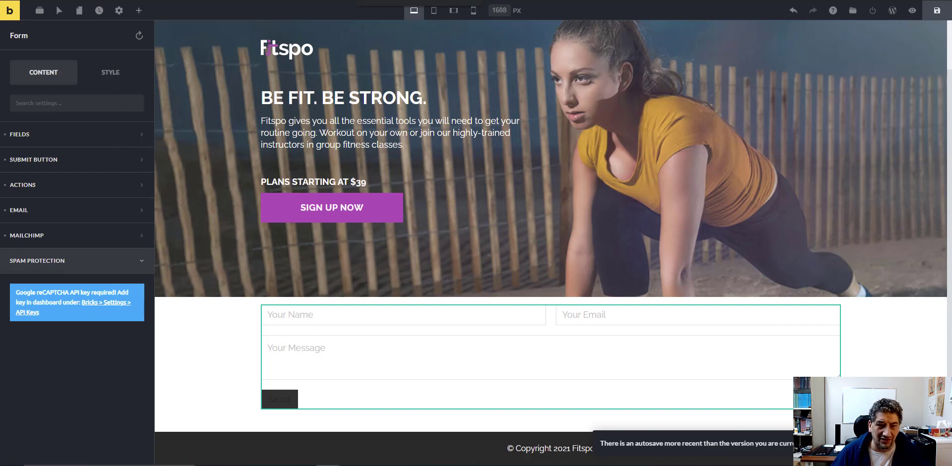
click(397, 1)
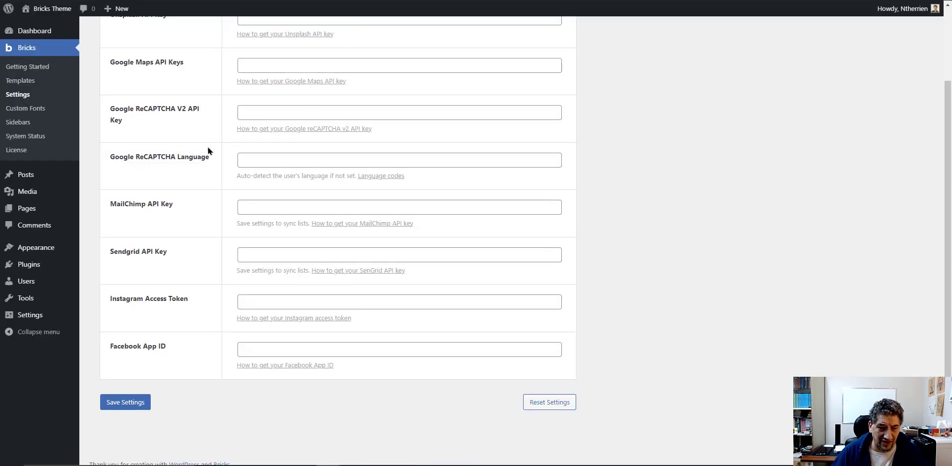
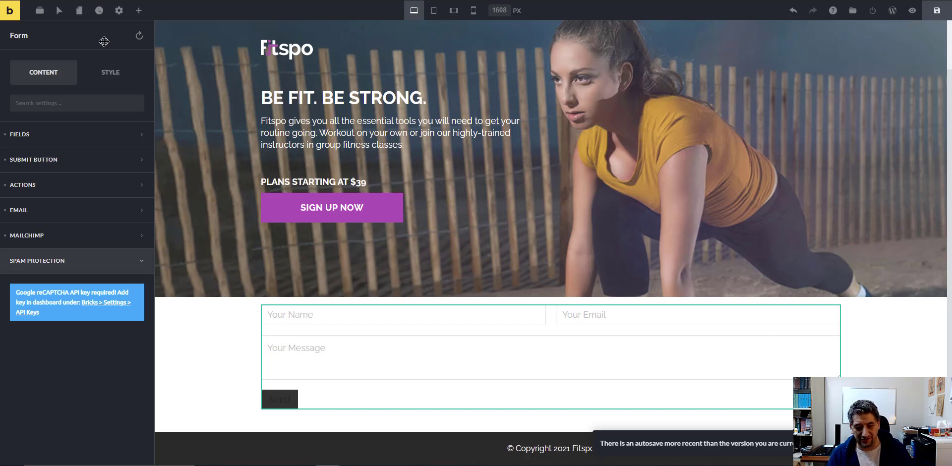
click(139, 10)
scroll(125, 67, down, 5)
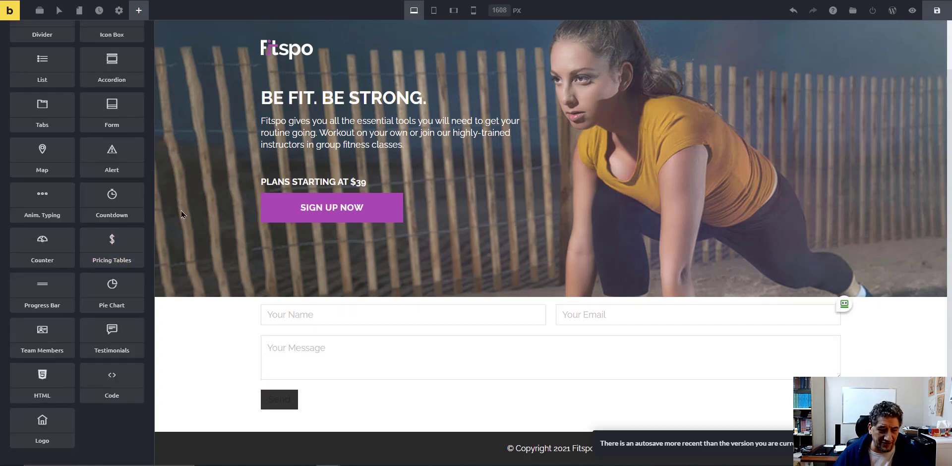
scroll(138, 280, down, 6)
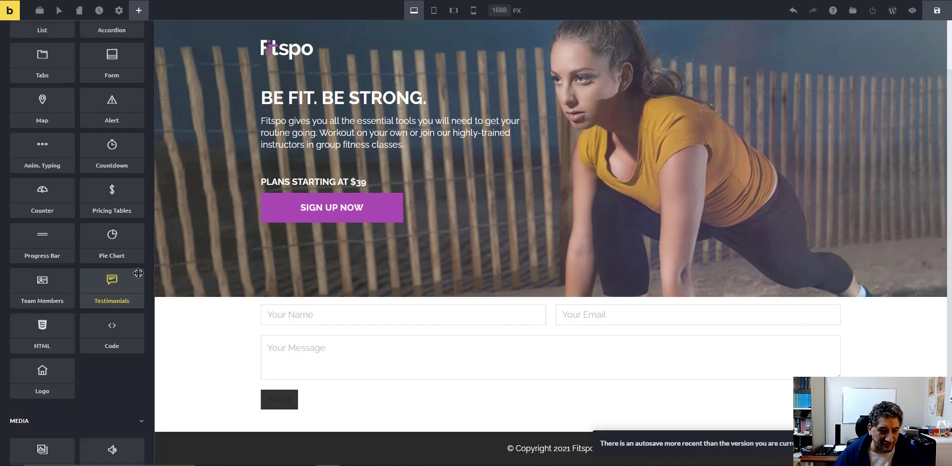
drag(121, 374, 347, 400)
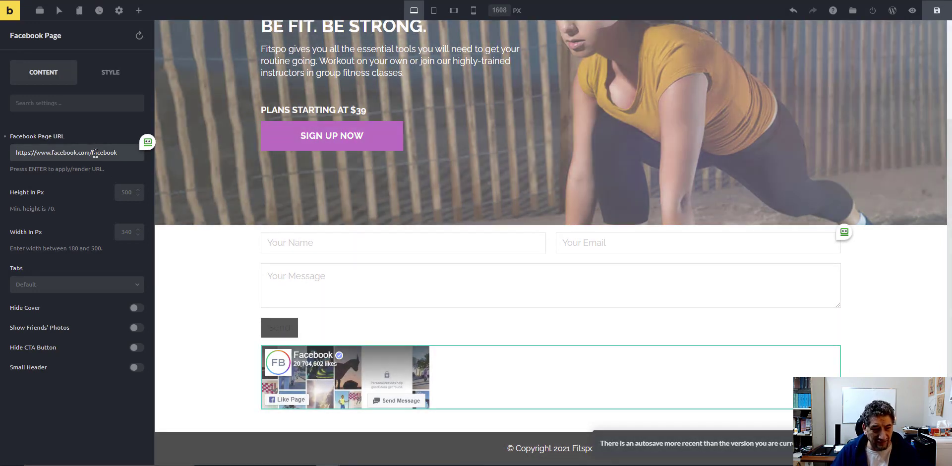
drag(92, 152, 118, 174)
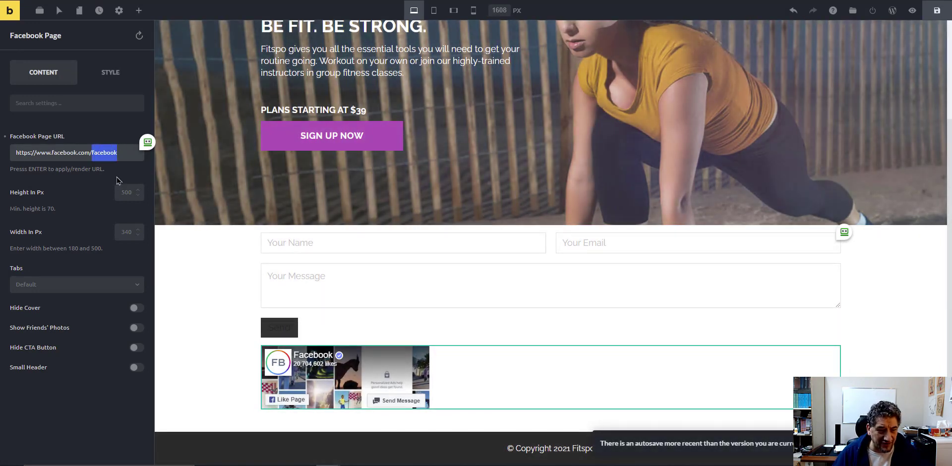
text(nelmediaw)
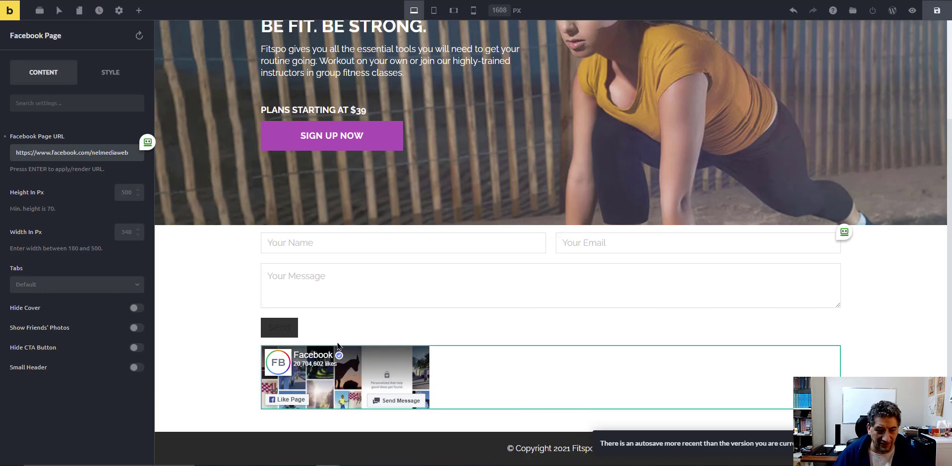
- Preview the Demo page in the builder and open its front-end version on the site
click(911, 10)
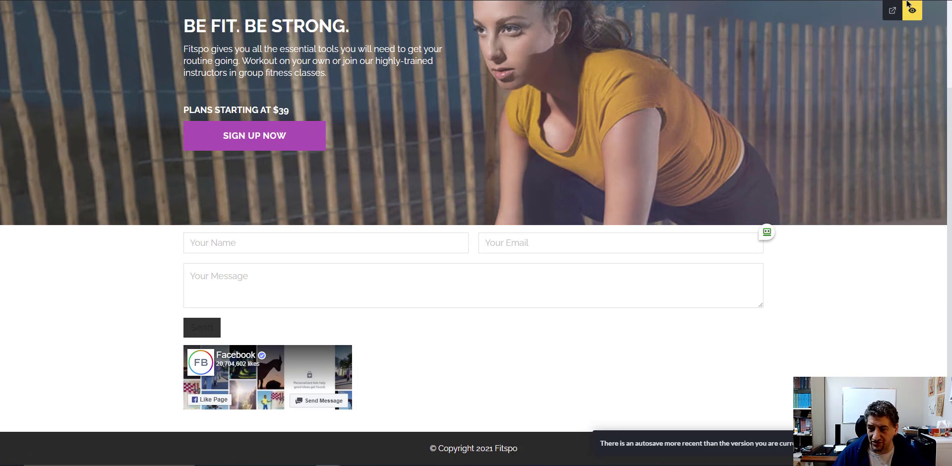
click(895, 12)
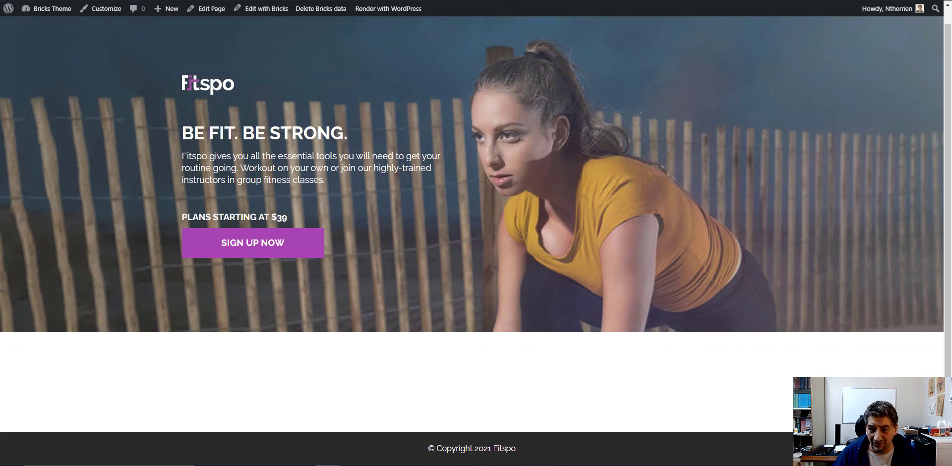
click(347, 0)
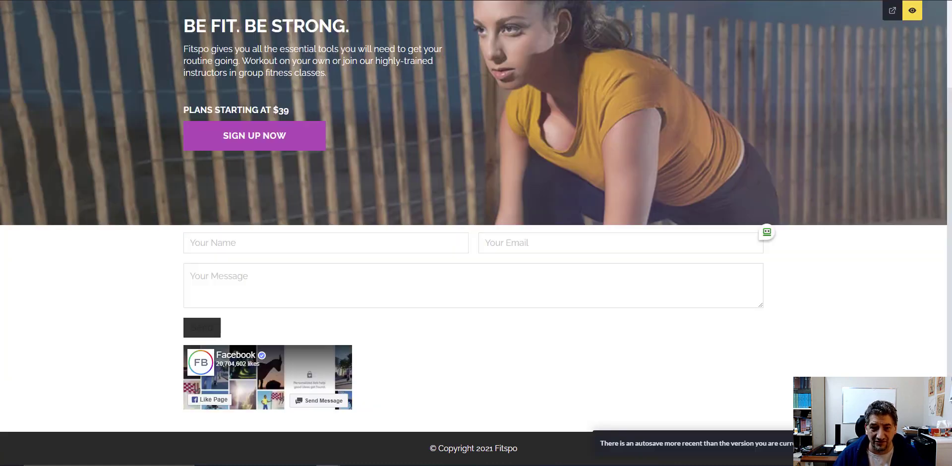
click(916, 11)
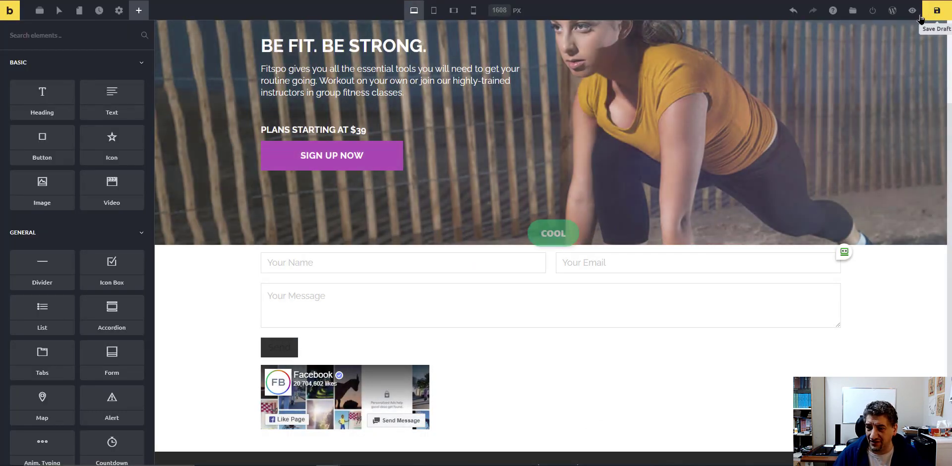
click(12, 13)
scroll(366, 278, down, 3)
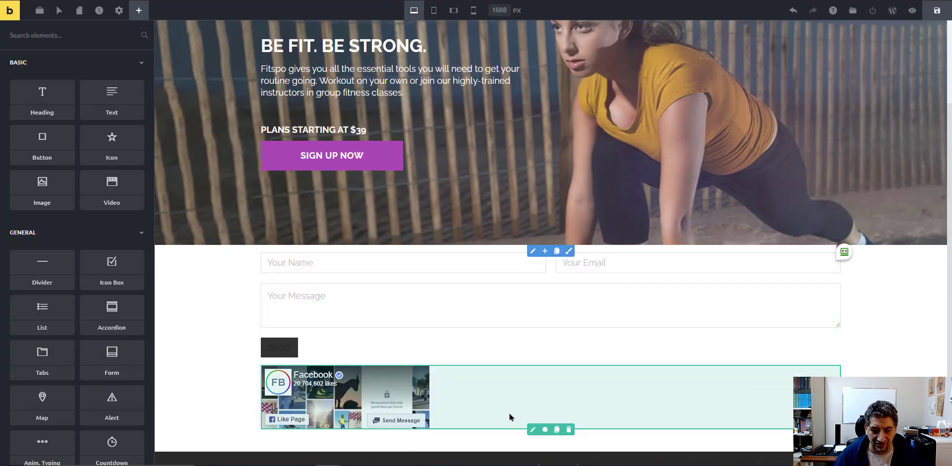
click(533, 429)
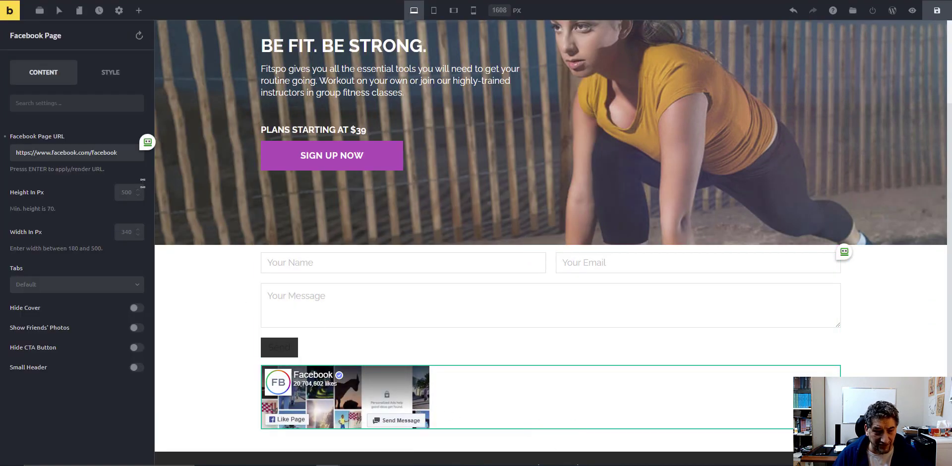
double_click(107, 153)
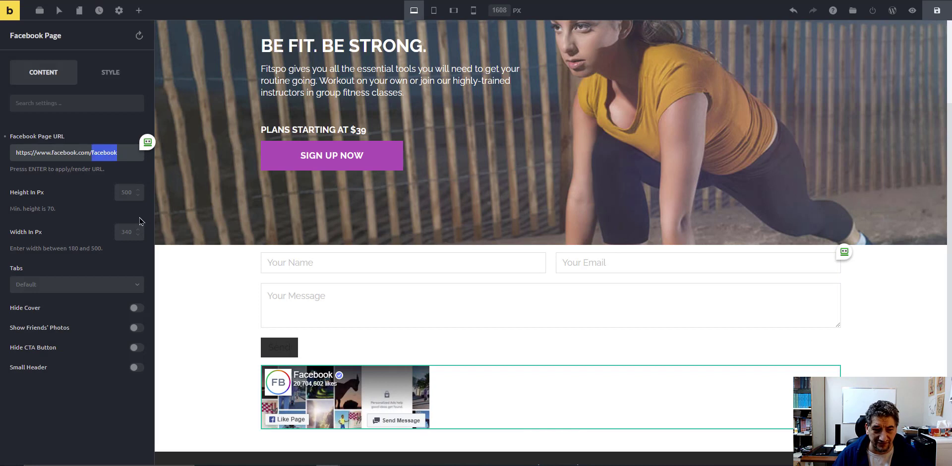
text(nelmediaw)
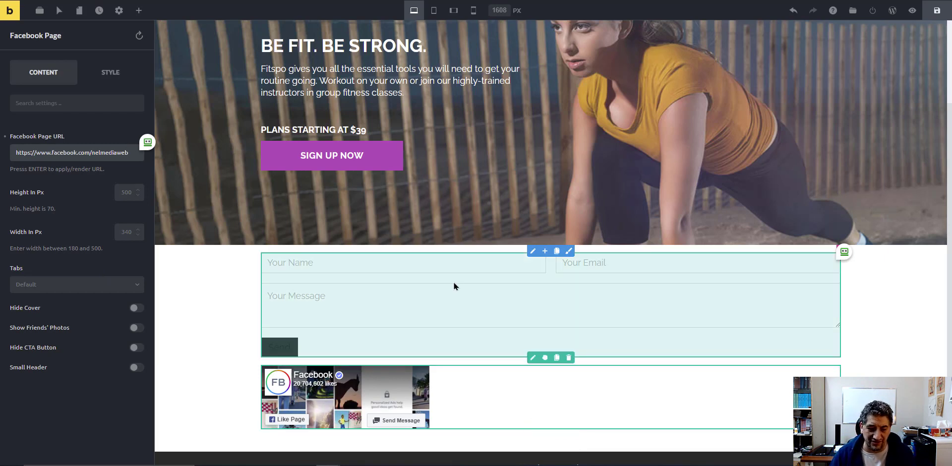
scroll(455, 286, down, 1)
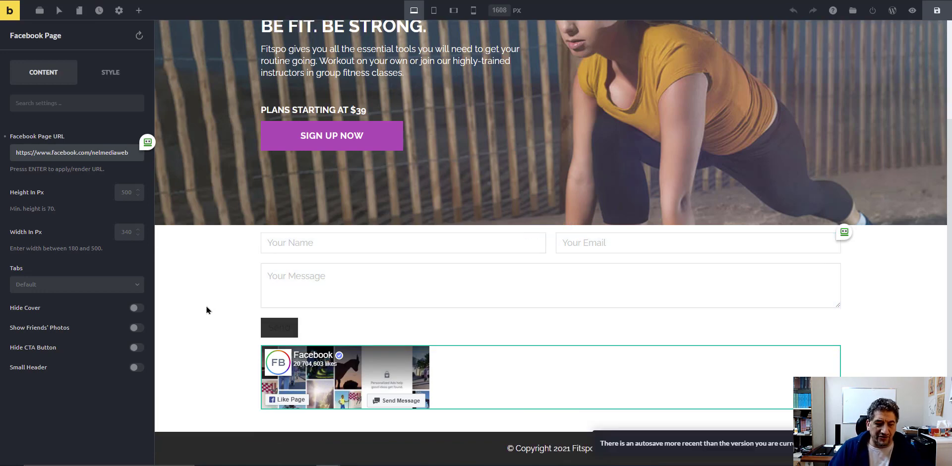
scroll(218, 304, up, 3)
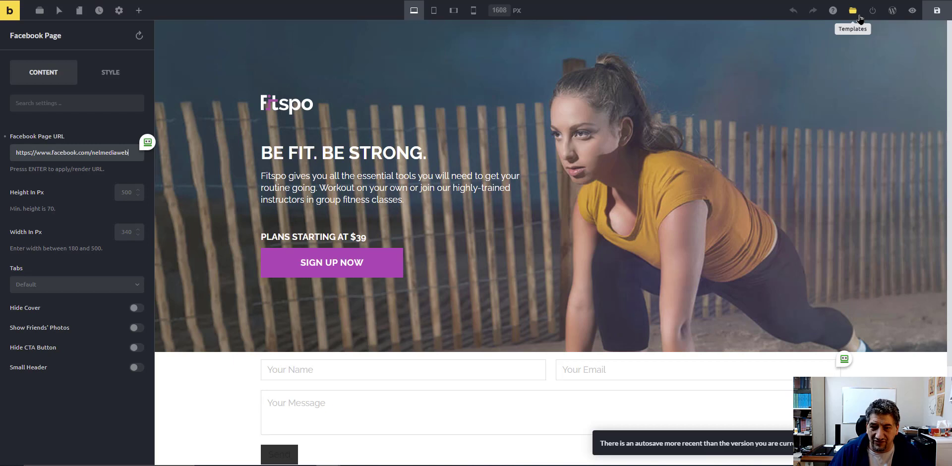
- Open the Landing Page for editing in the builder
click(78, 9)
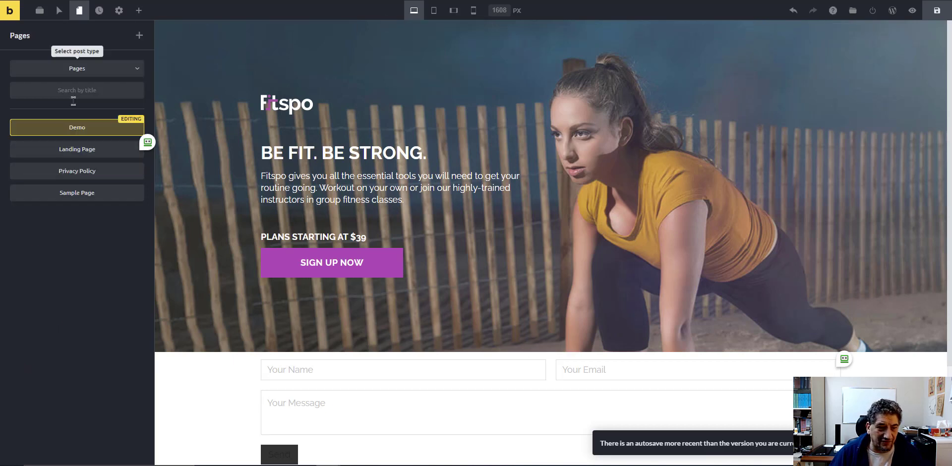
click(72, 155)
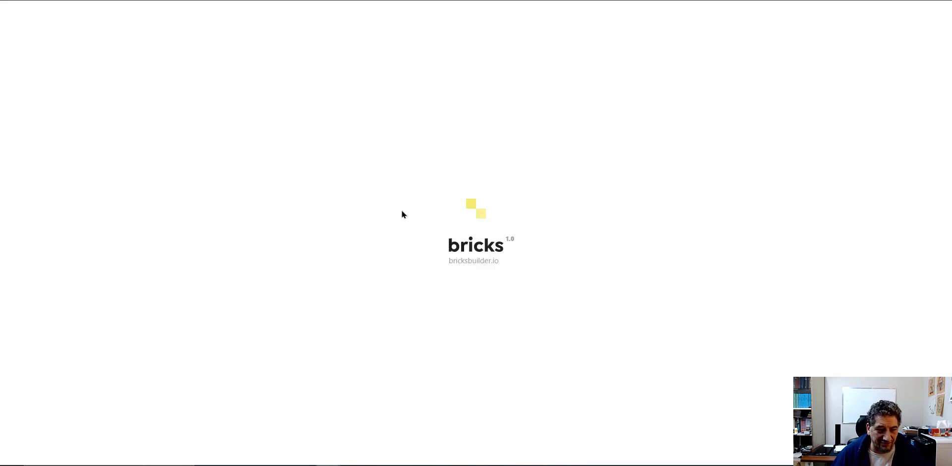
scroll(544, 220, down, 10)
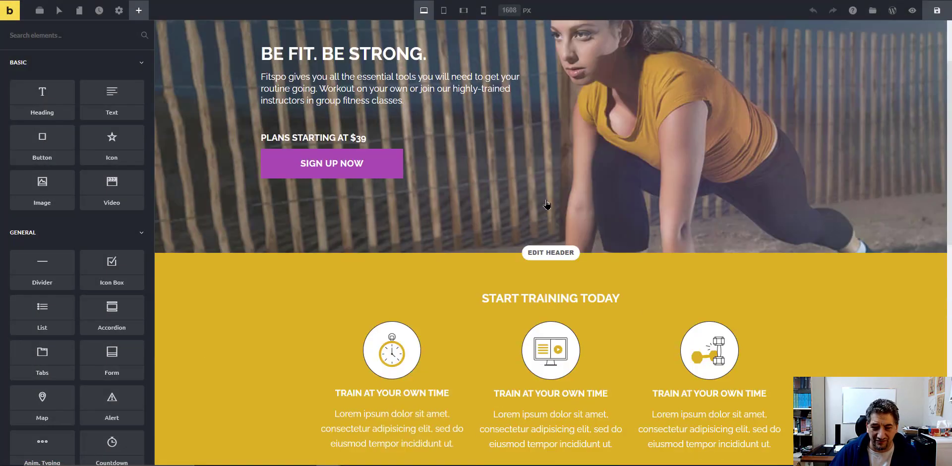
- Duplicate the Strength Bootcamp row in the Featured Classes section
scroll(595, 238, down, 2)
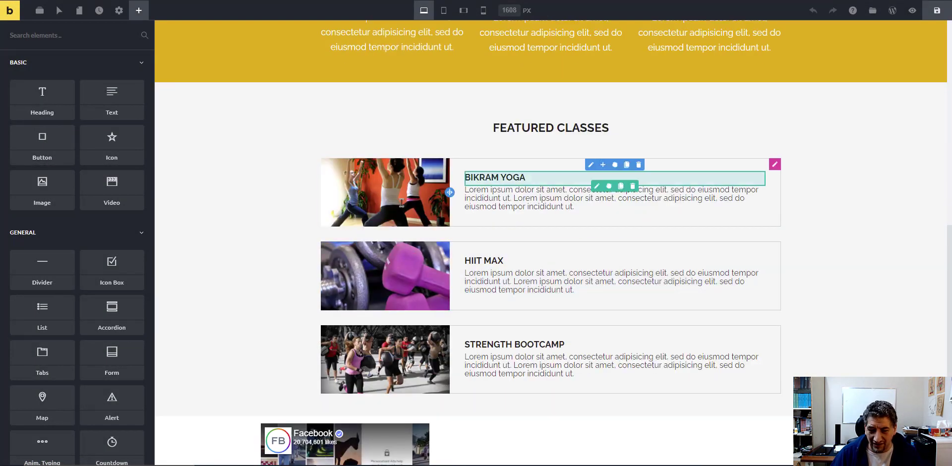
scroll(510, 224, down, 1)
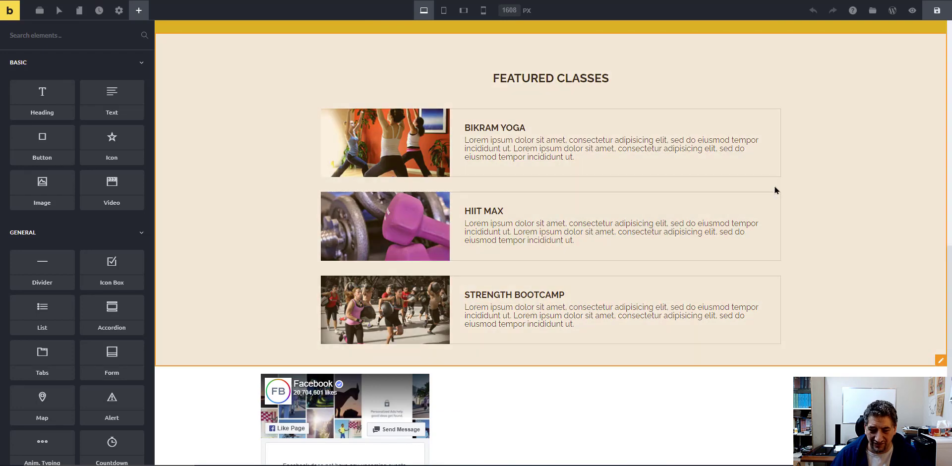
mouse_move(776, 116)
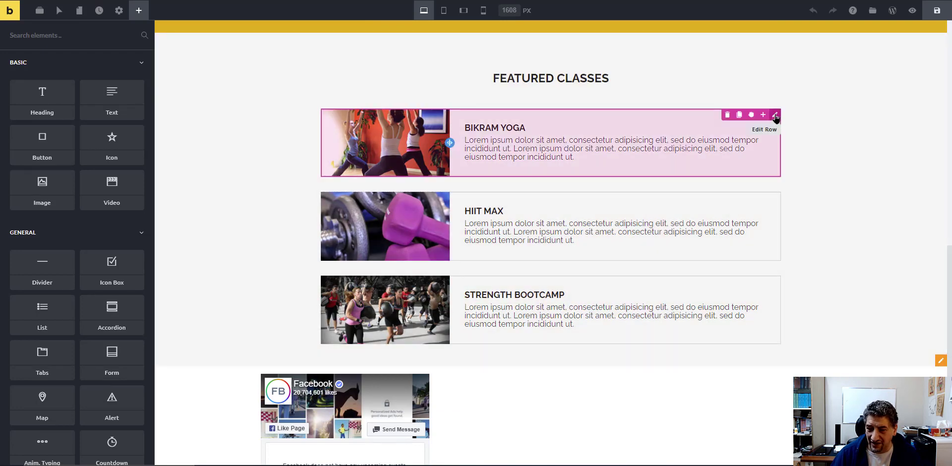
mouse_move(775, 282)
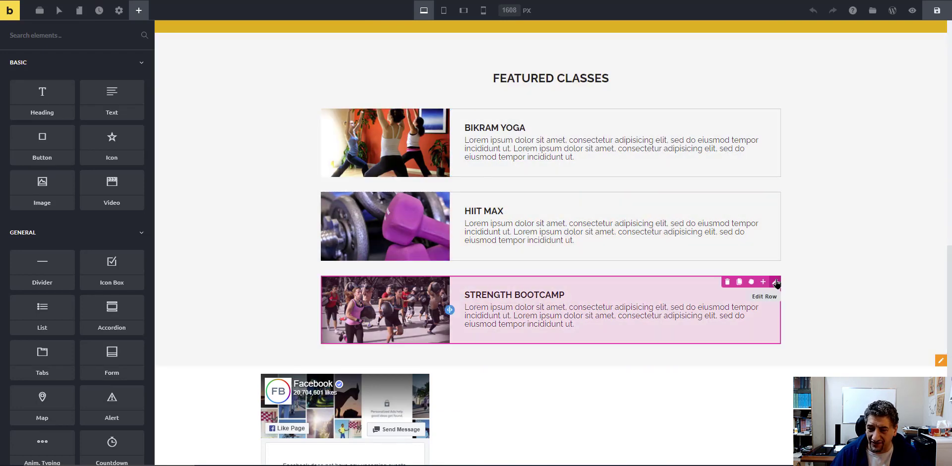
click(739, 282)
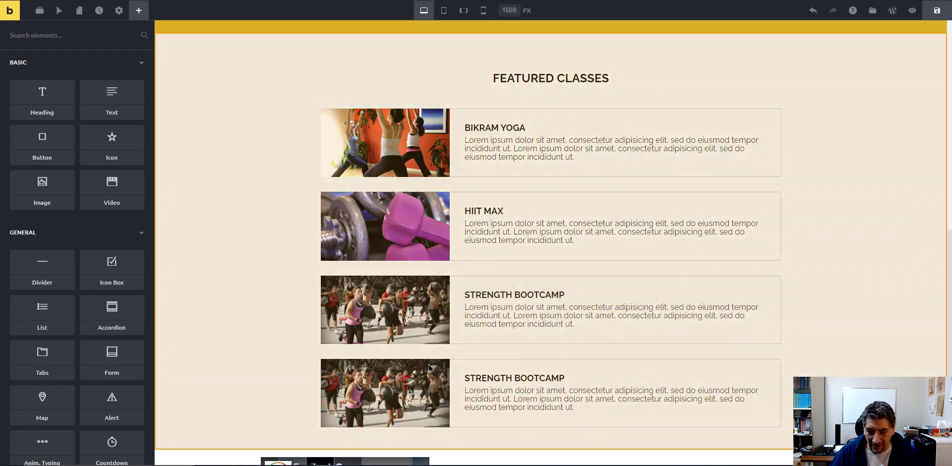
- Duplicate the third column, with the dumbbell image, in the Start Training Today section
scroll(515, 322, down, 4)
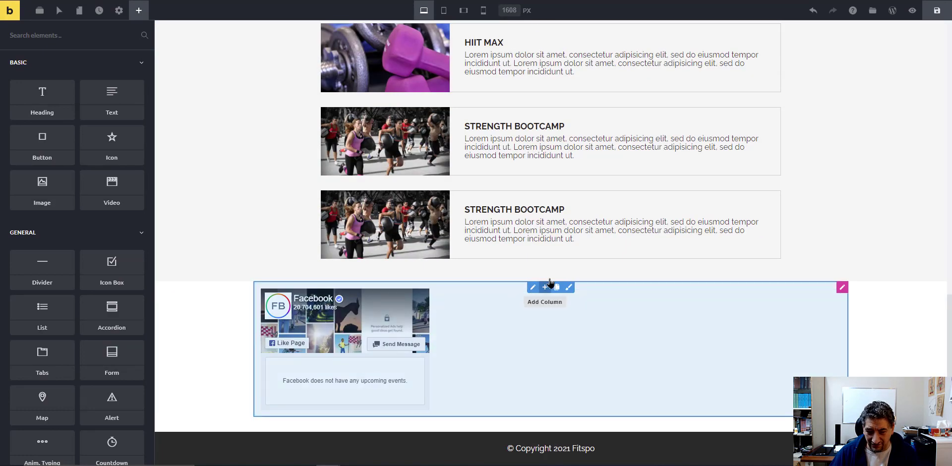
scroll(549, 282, up, 9)
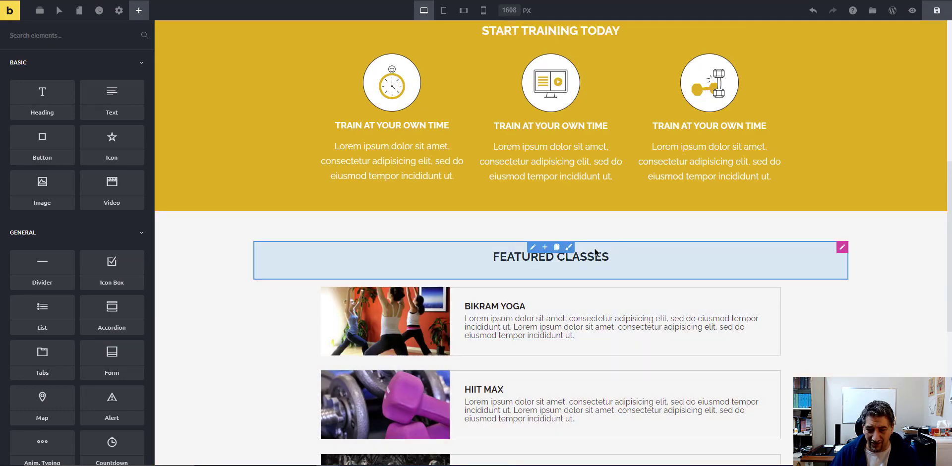
scroll(595, 252, up, 6)
scroll(595, 252, down, 4)
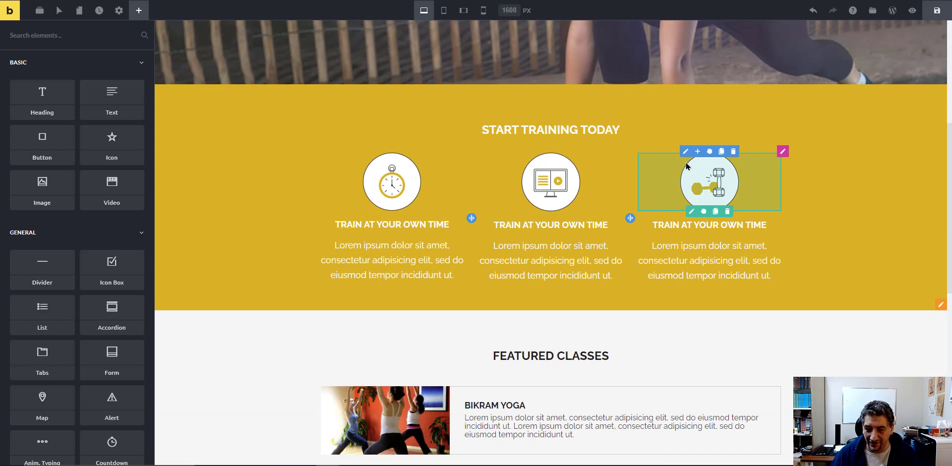
click(721, 151)
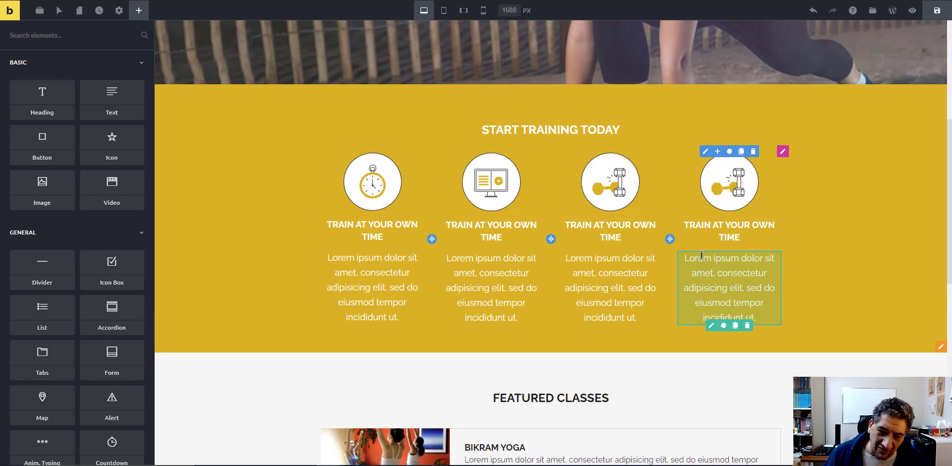
- Open the image settings of the duplicated column and, through the expanded page structure, of the last Strength Bootcamp row
click(727, 186)
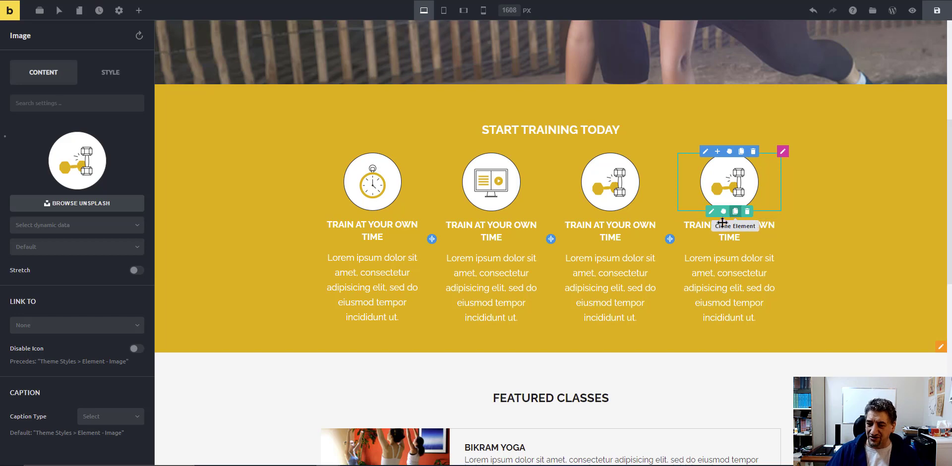
scroll(722, 223, down, 8)
click(380, 310)
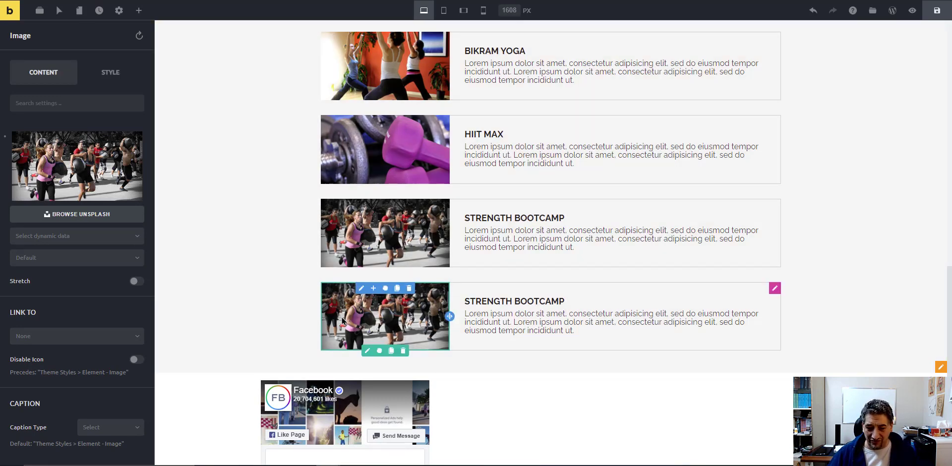
click(40, 11)
click(140, 35)
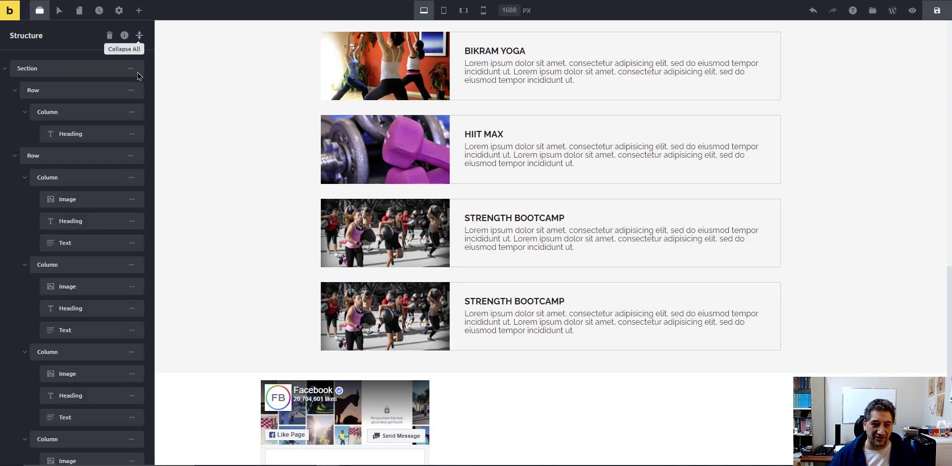
scroll(103, 214, down, 10)
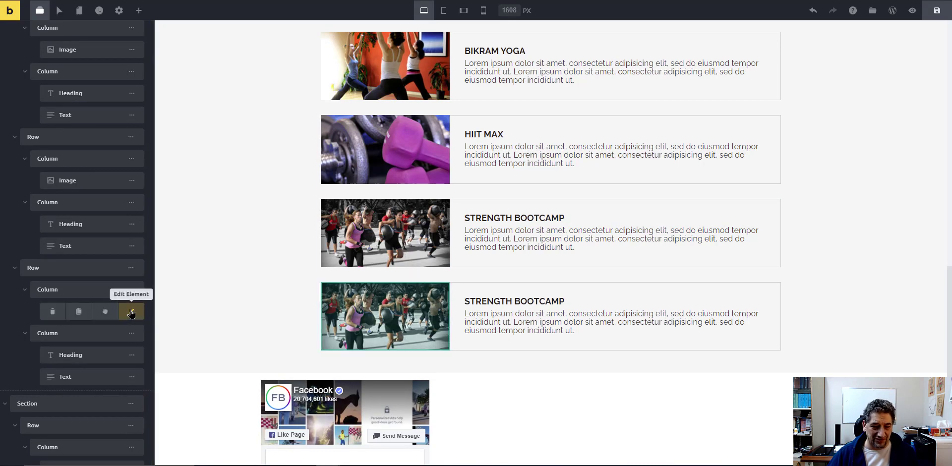
click(132, 311)
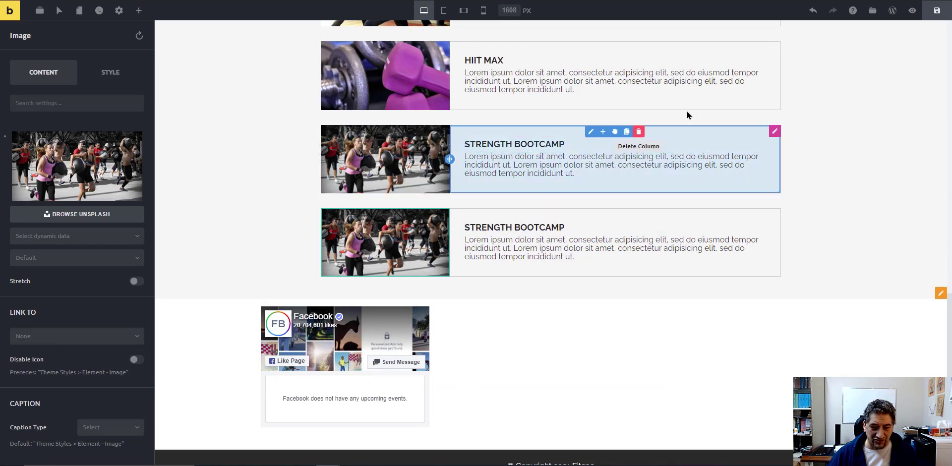
- Enable the browser's tracker protection for this site and reload the Landing Page in the builder
click(826, 0)
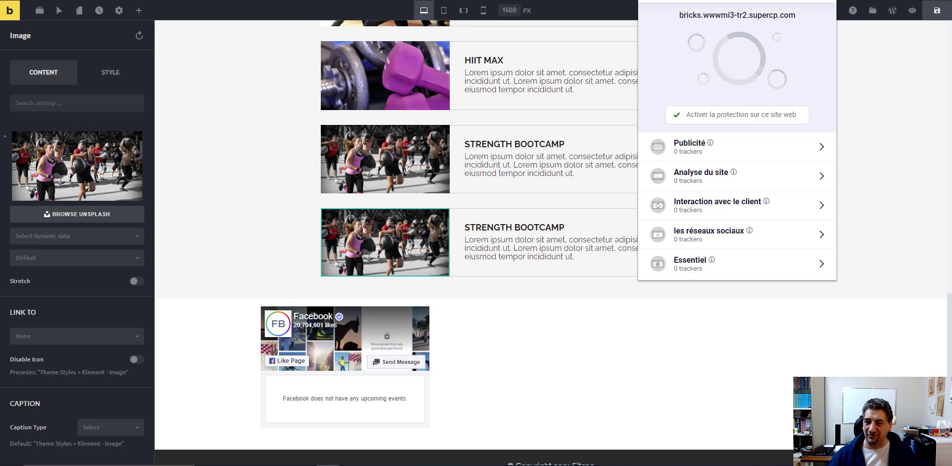
click(727, 119)
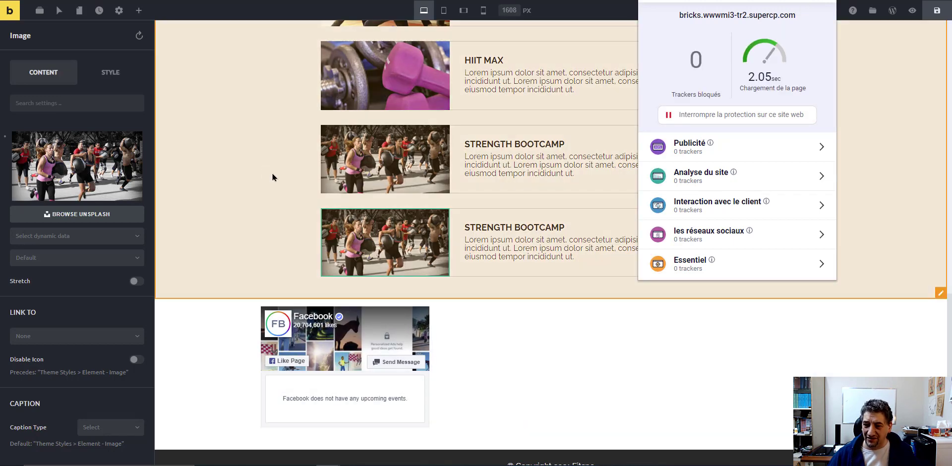
click(264, 169)
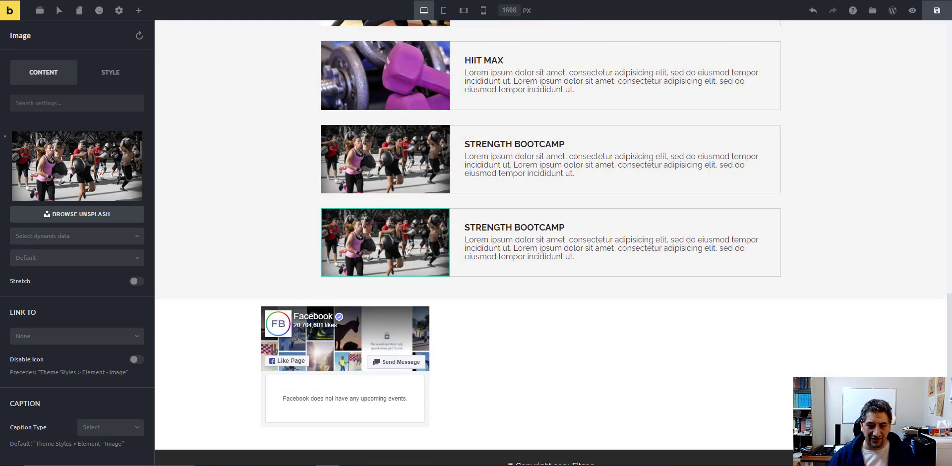
key(F5)
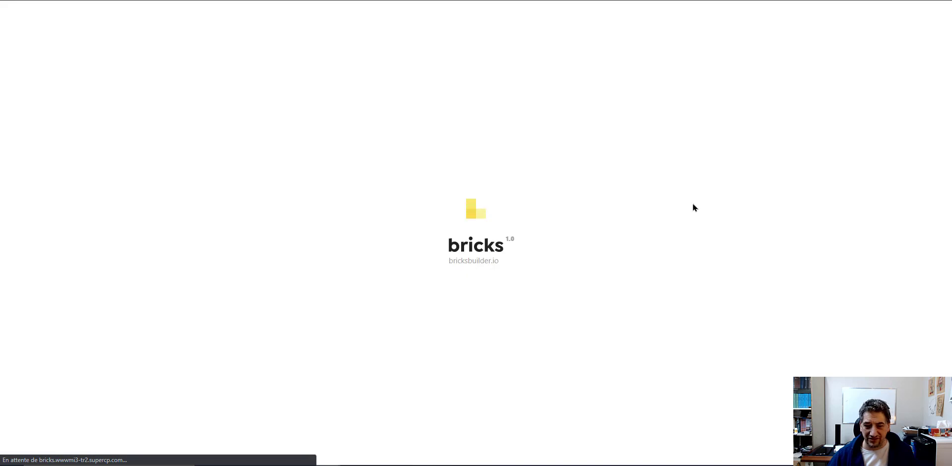
- Duplicate the last Featured Classes row on the reloaded page and pause the browser's tracker protection for the site
scroll(693, 228, down, 10)
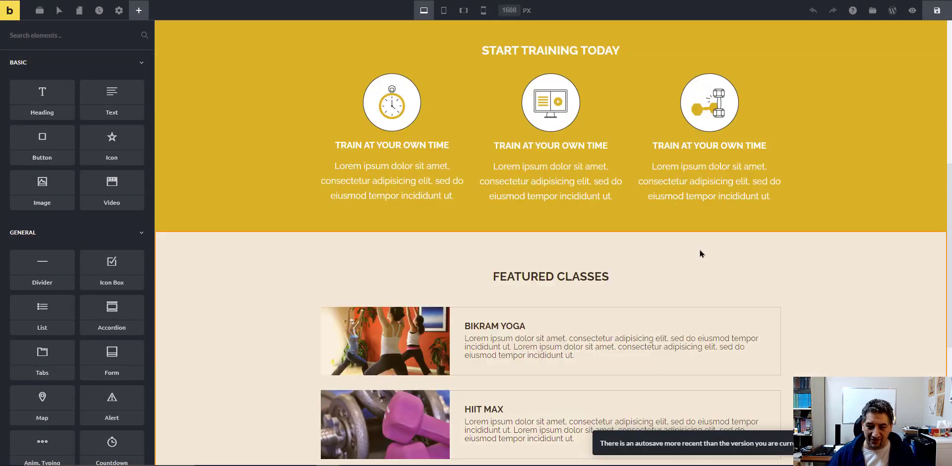
mouse_move(773, 197)
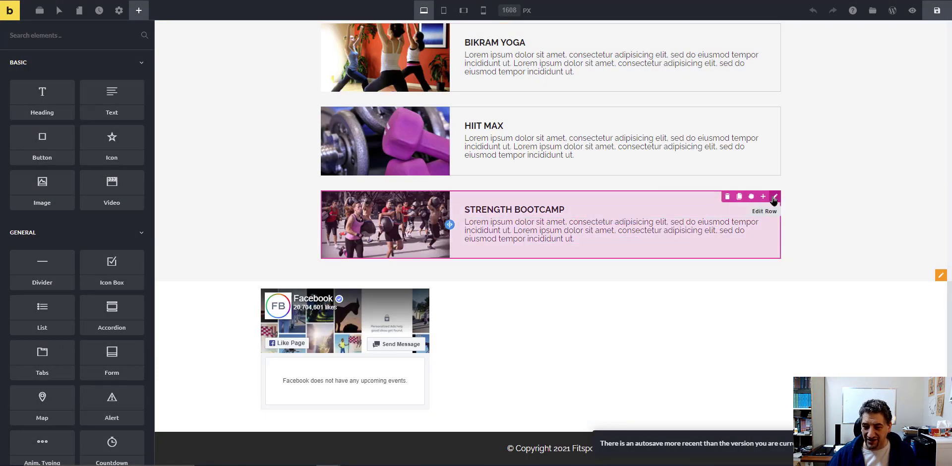
click(738, 197)
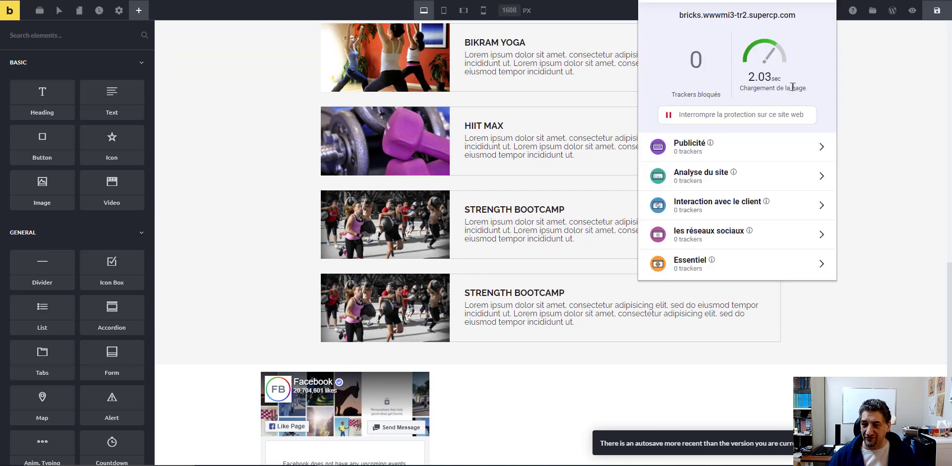
click(735, 115)
click(874, 91)
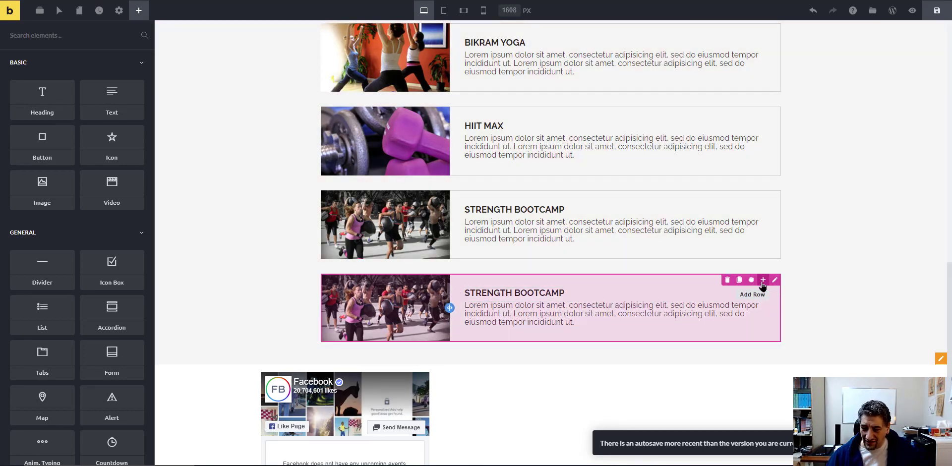
- Delete the duplicated last Strength Bootcamp row from the Featured Classes section
click(728, 281)
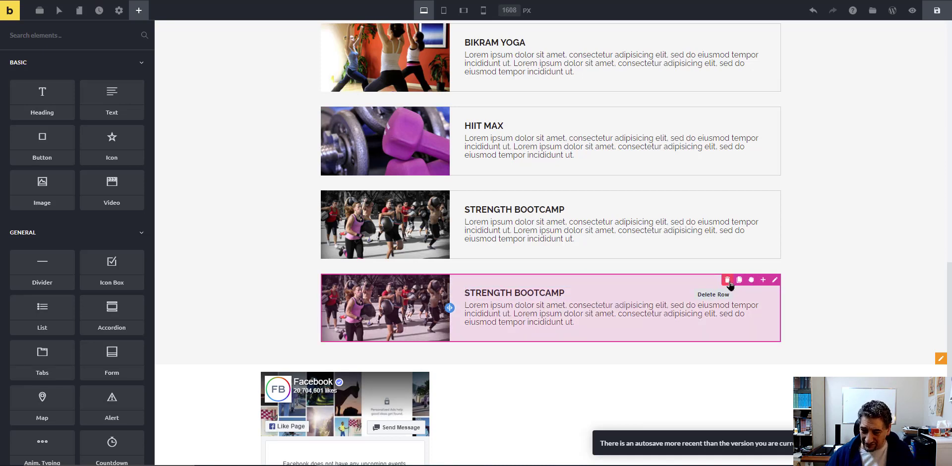
click(727, 282)
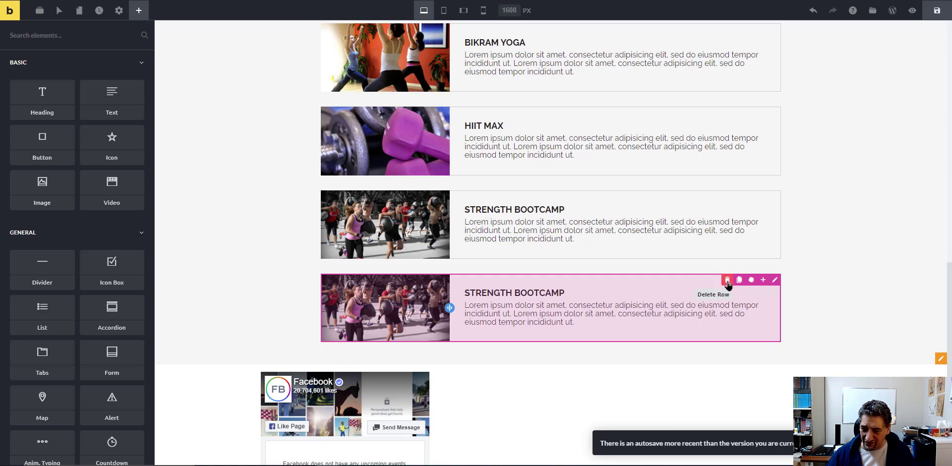
click(727, 282)
click(727, 282)
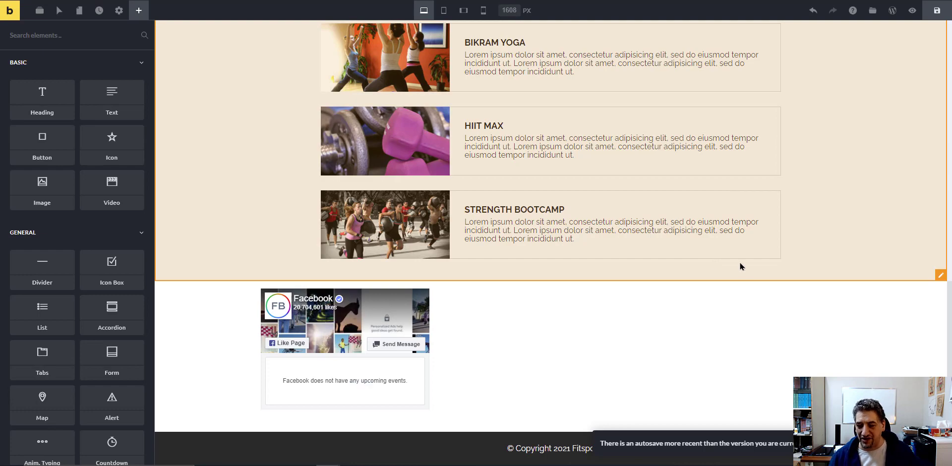
scroll(823, 242, up, 7)
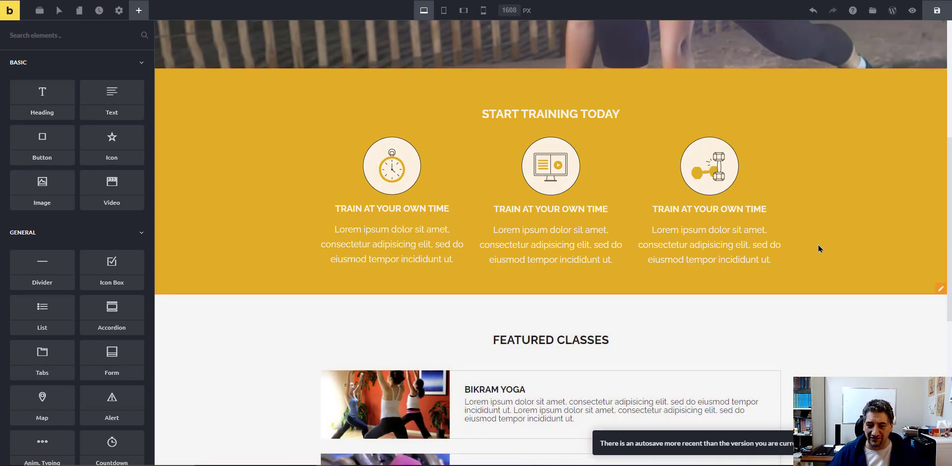
scroll(817, 247, down, 7)
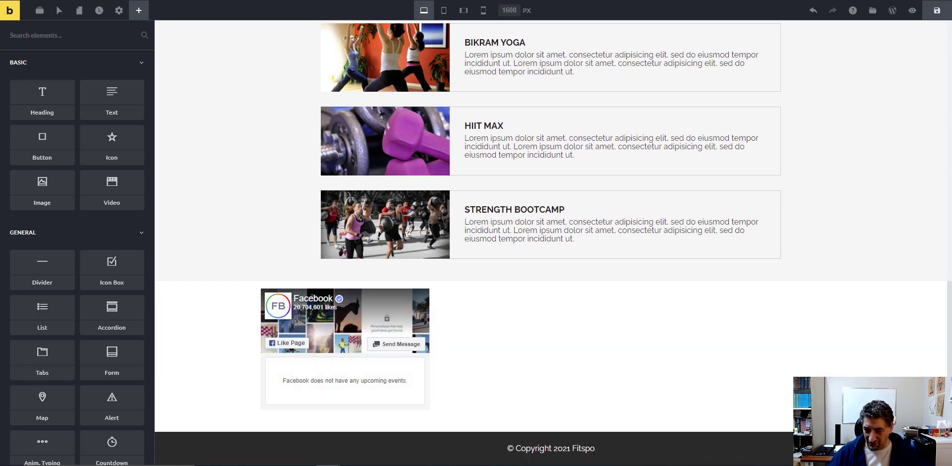
- Give the section containing the Facebook Page element a solid background colour of #ffc107
click(547, 330)
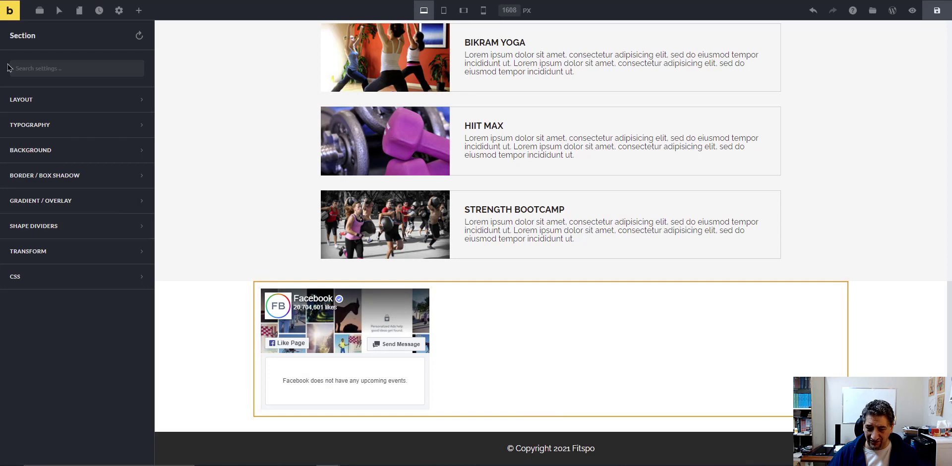
click(64, 110)
click(32, 104)
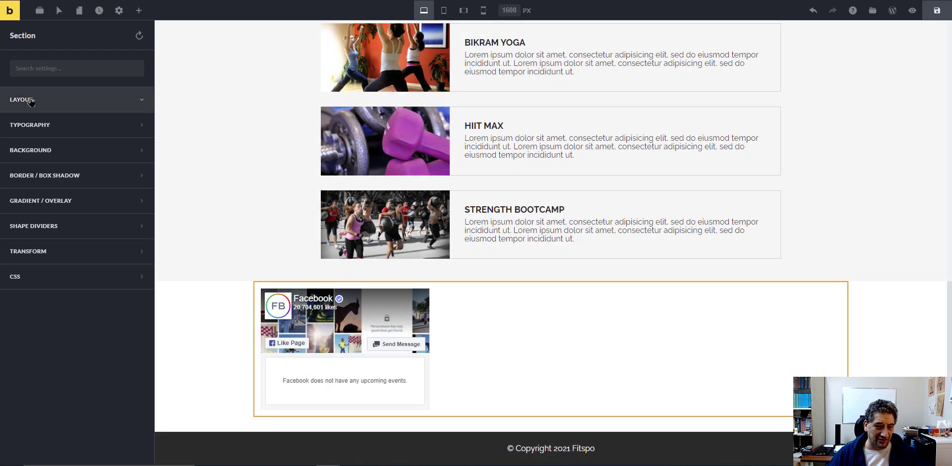
click(37, 154)
click(138, 184)
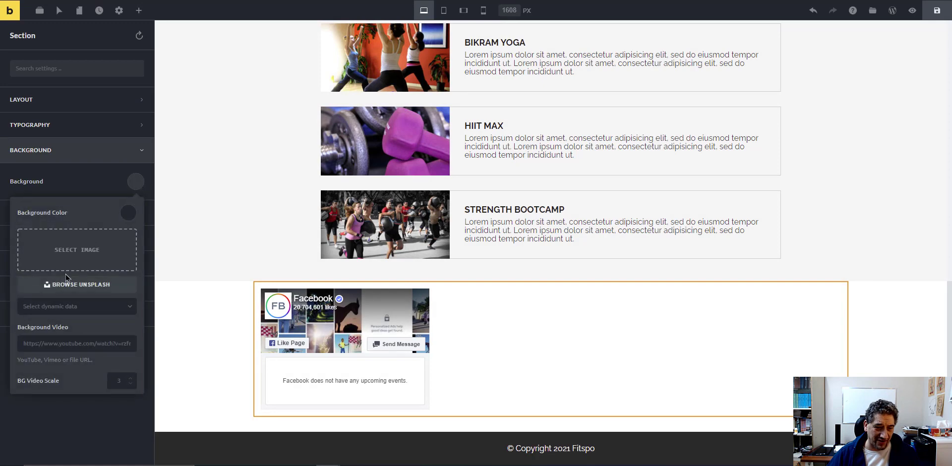
click(129, 214)
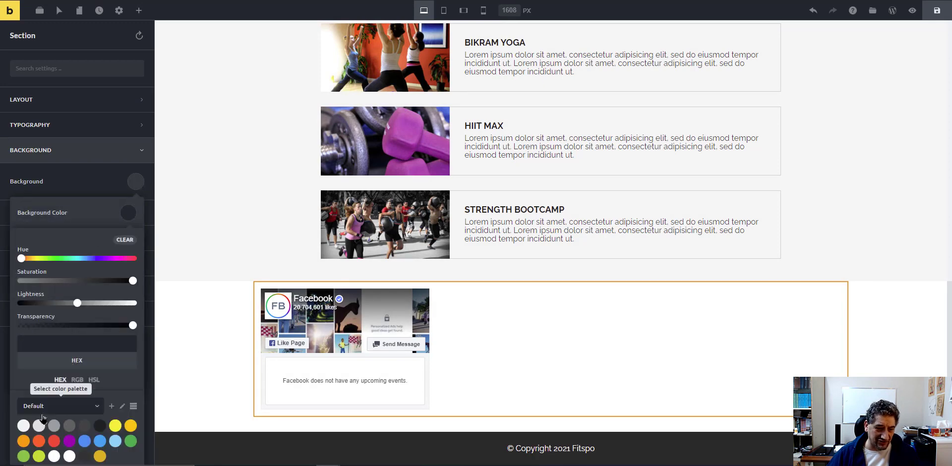
click(130, 425)
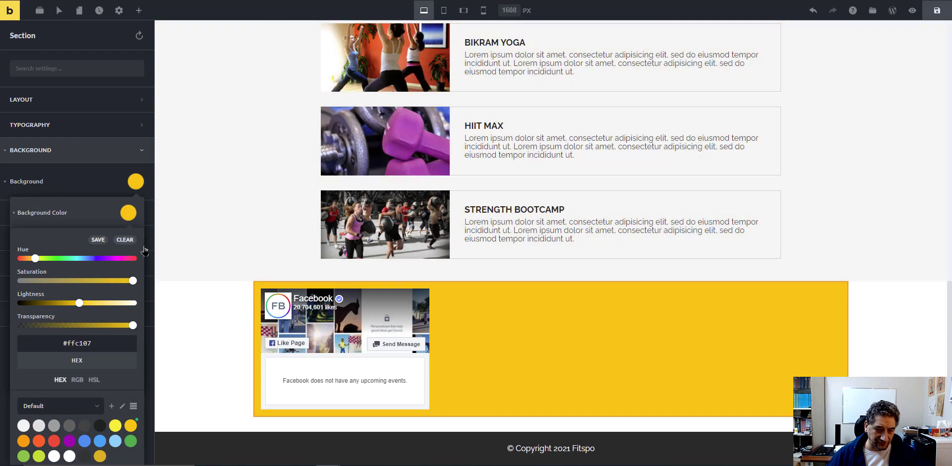
click(137, 187)
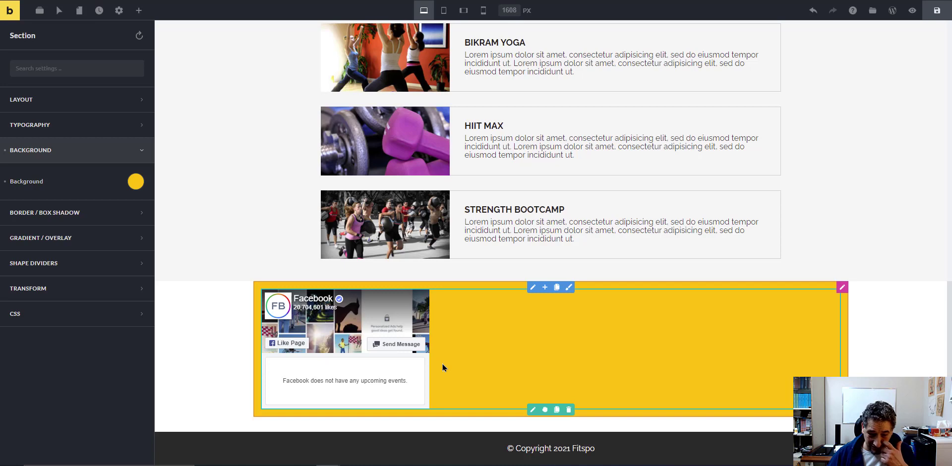
- Set the width of the yellow Facebook section to 100%
click(842, 410)
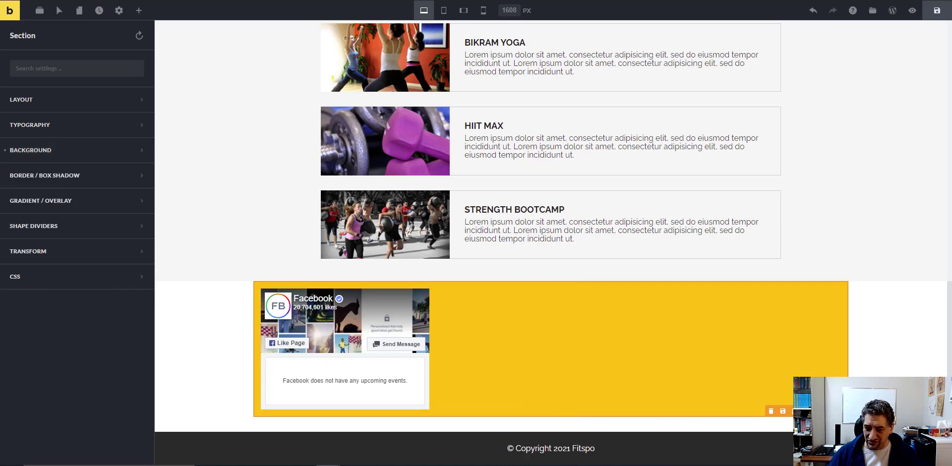
click(43, 99)
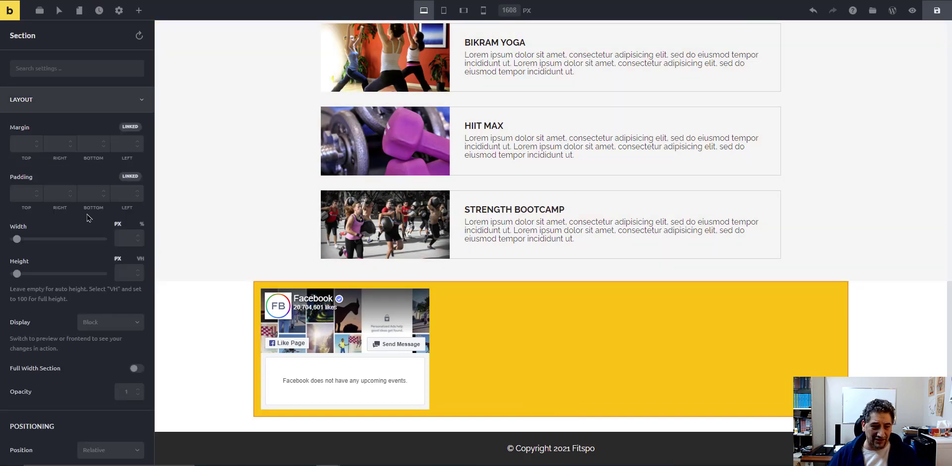
click(142, 225)
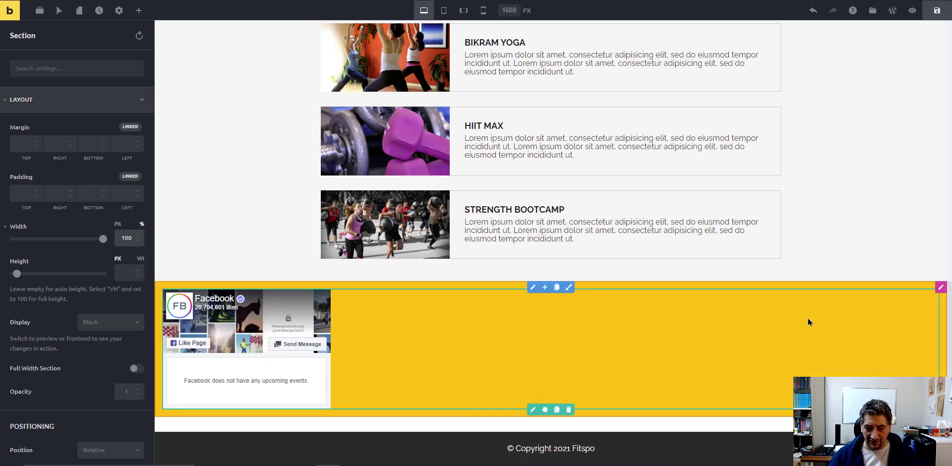
- Set the width of the row inside the yellow Facebook section to 1200 px
click(940, 289)
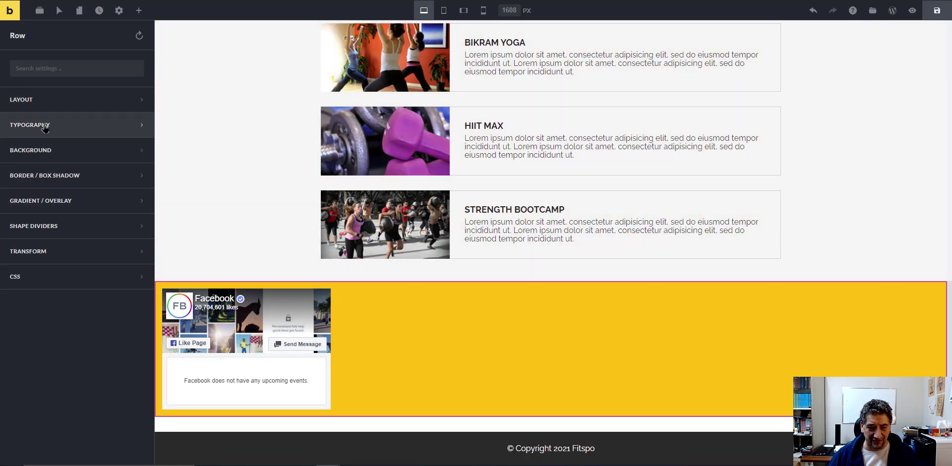
click(40, 102)
click(119, 238)
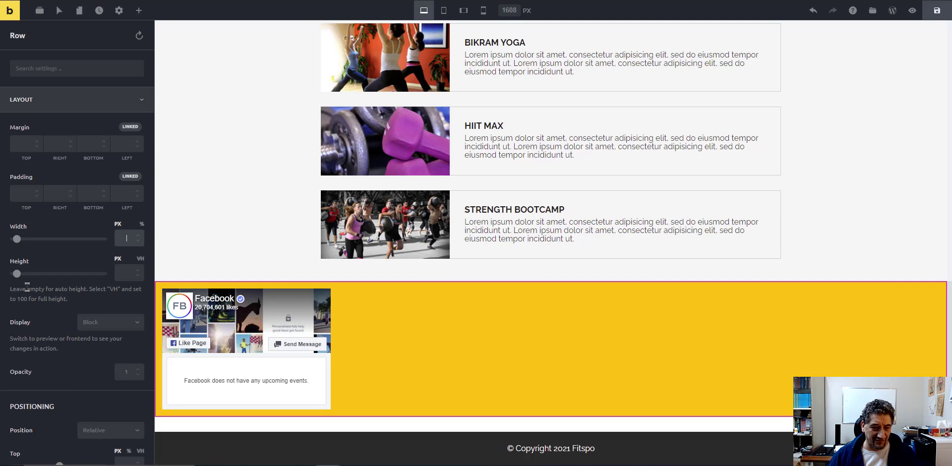
text(1200)
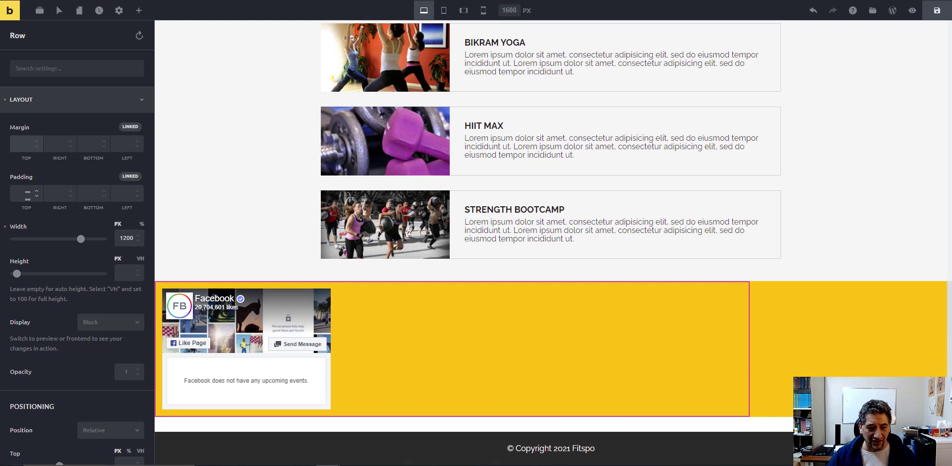
- Unlink the Facebook row's margins and set its top and bottom margins to 0
click(131, 127)
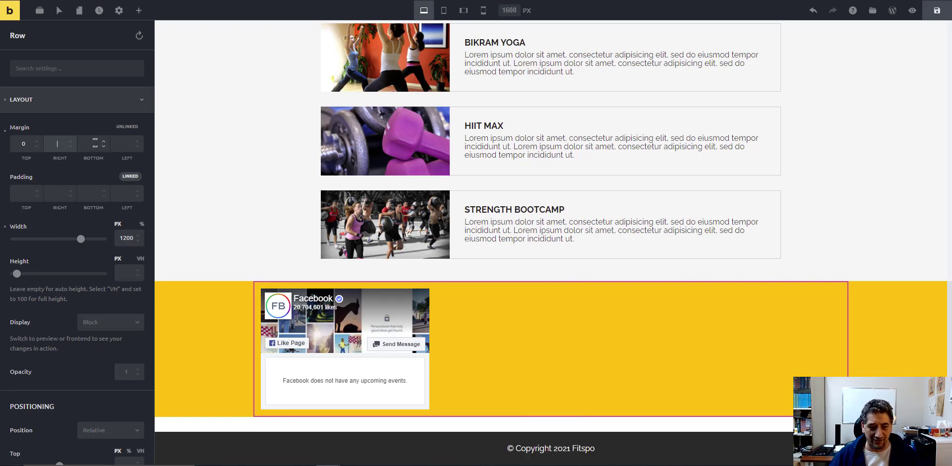
click(93, 143)
text(0)
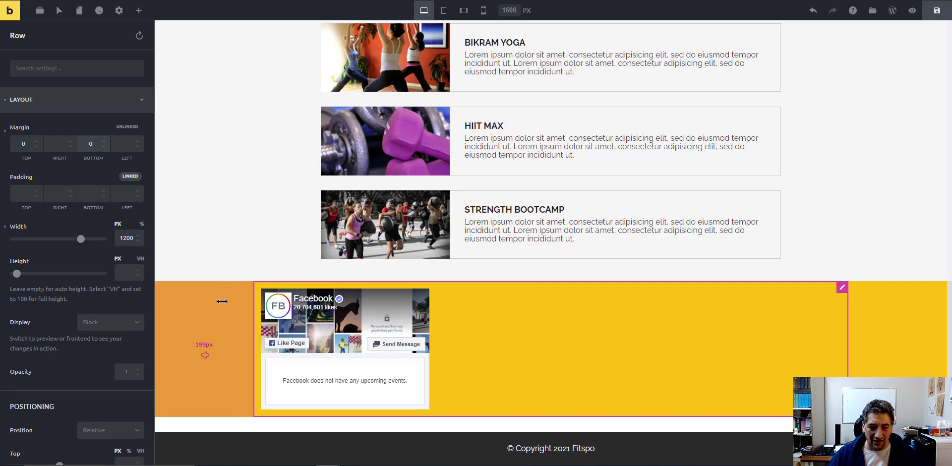
scroll(225, 292, up, 15)
scroll(224, 288, down, 15)
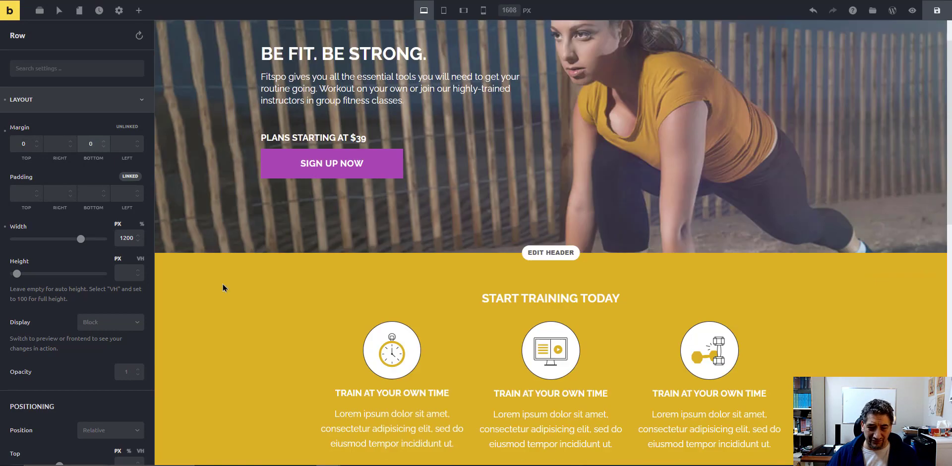
scroll(221, 290, up, 15)
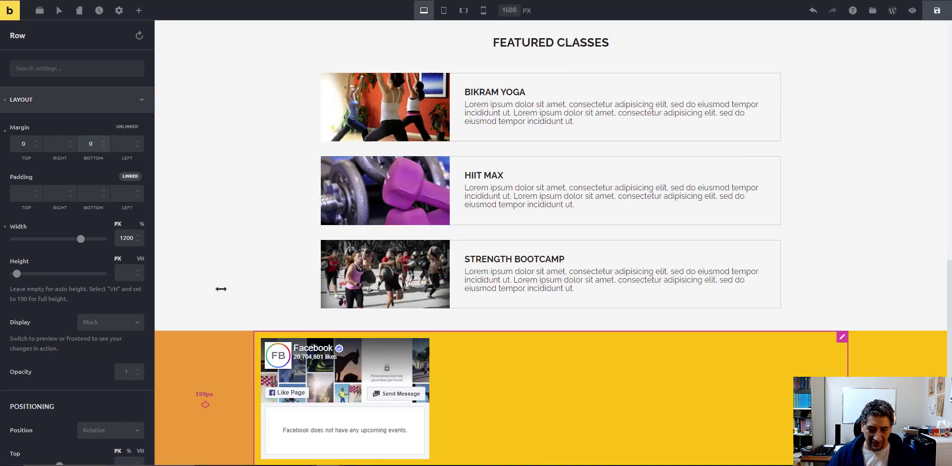
scroll(222, 293, down, 15)
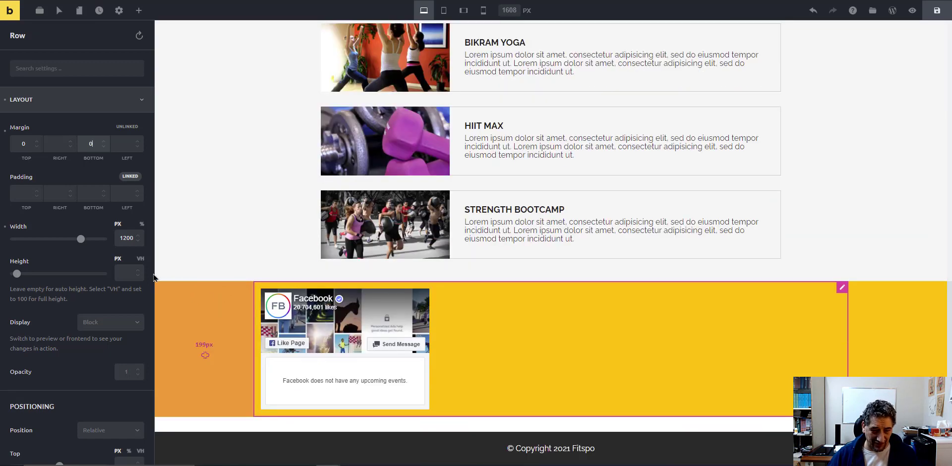
- Clear the row's width value and delete the Facebook Page element from the yellow section
double_click(126, 238)
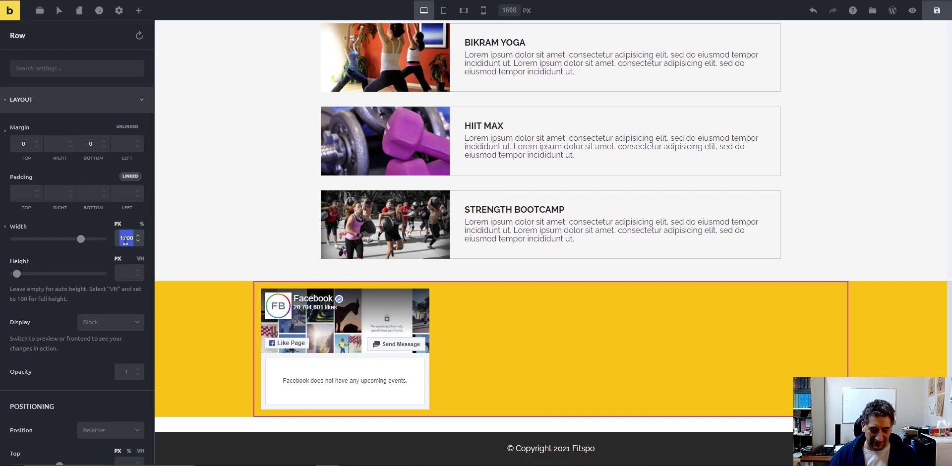
key(Delete)
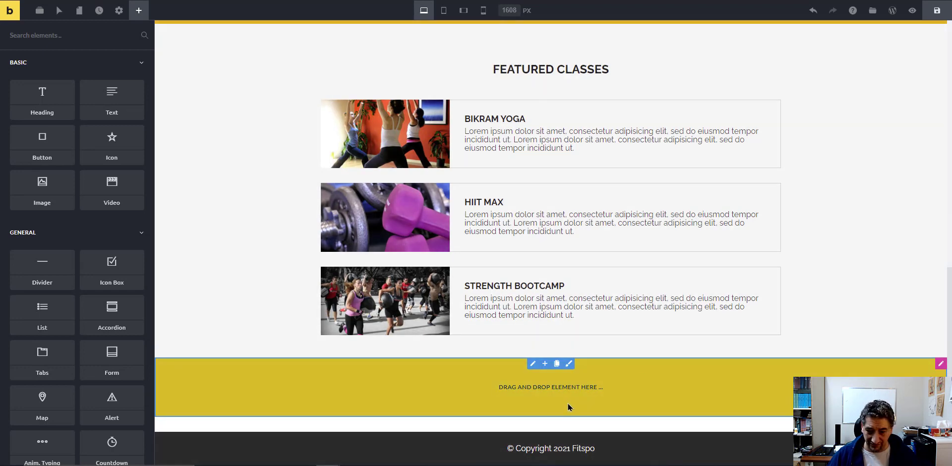
- Undo the last three edits and redo them all, repeating the undo and redo on the most recent edit
click(811, 12)
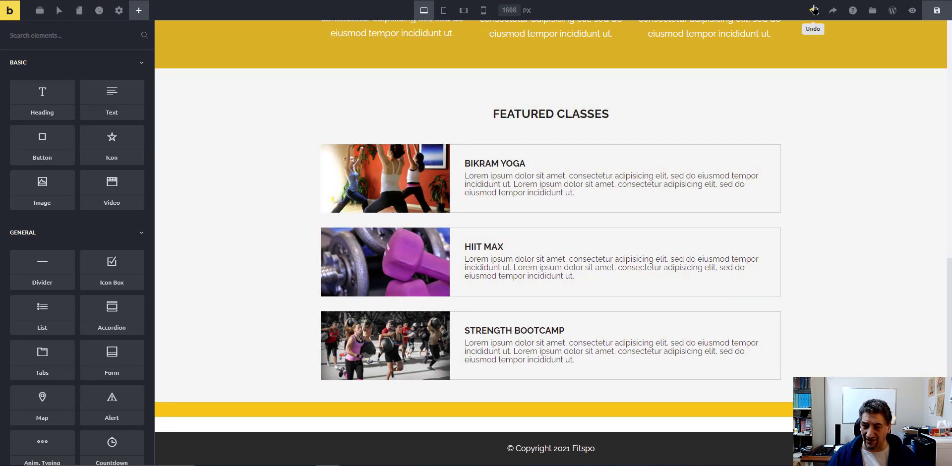
click(814, 12)
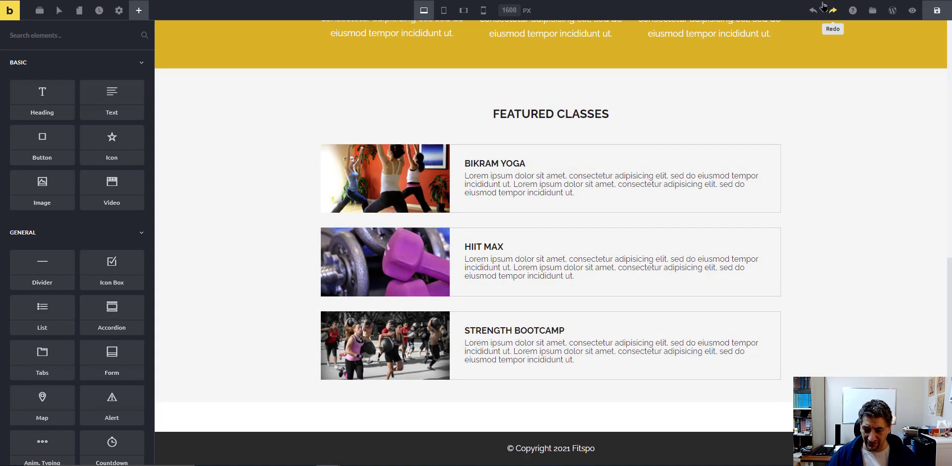
click(815, 12)
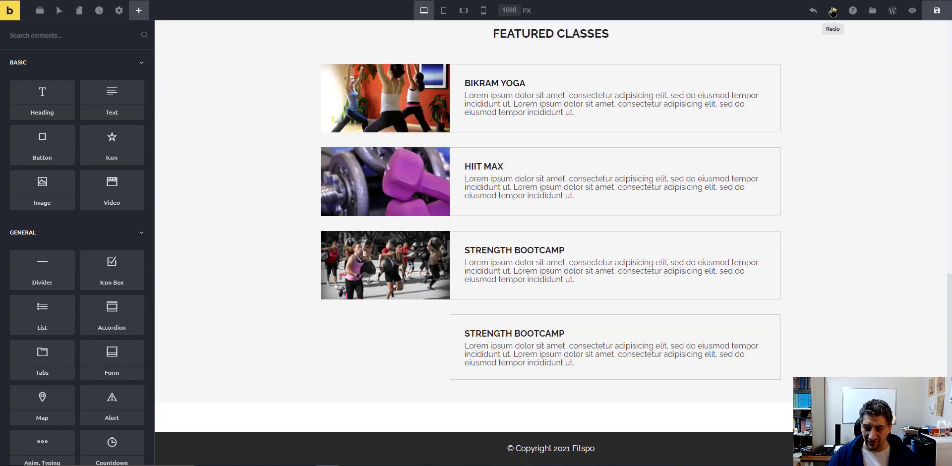
click(831, 12)
click(832, 12)
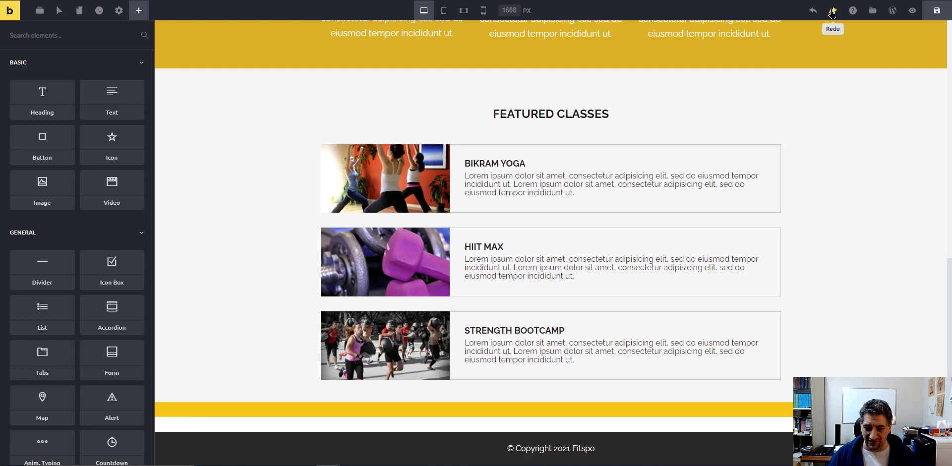
click(831, 12)
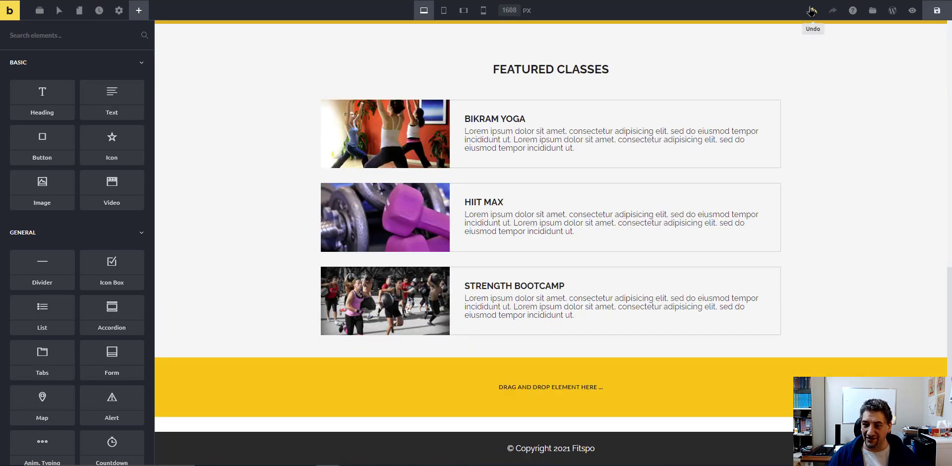
click(811, 11)
click(832, 11)
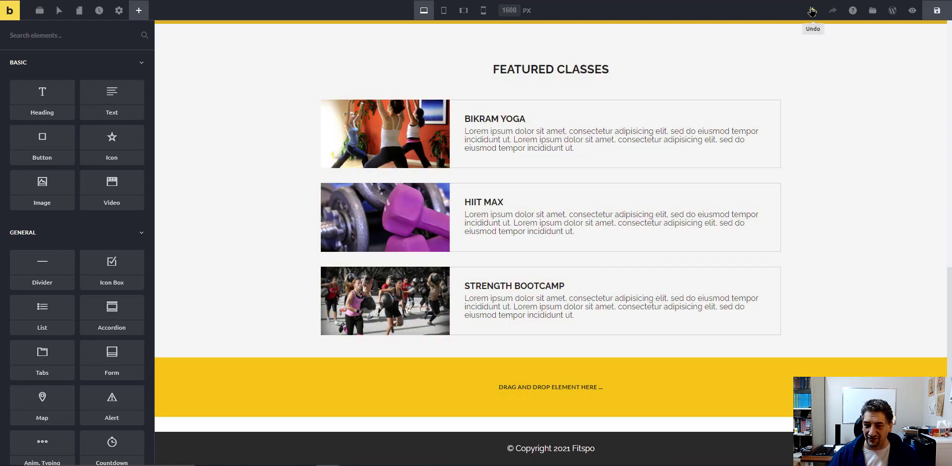
click(811, 11)
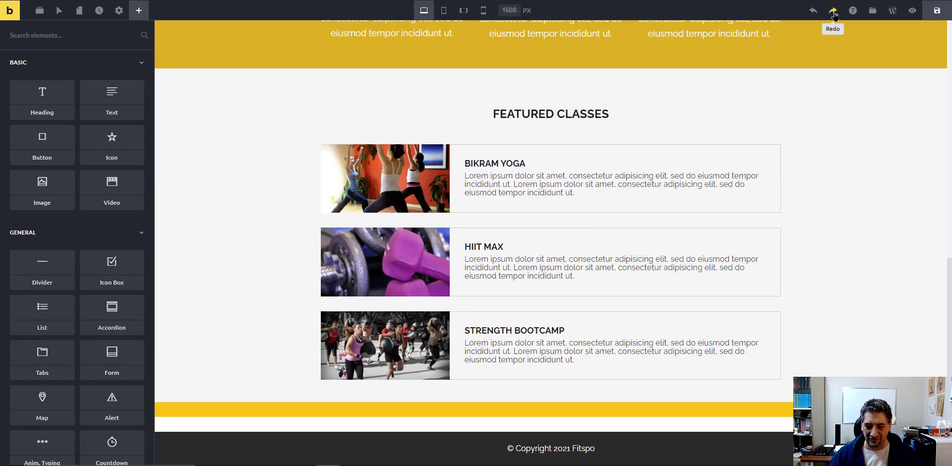
click(833, 11)
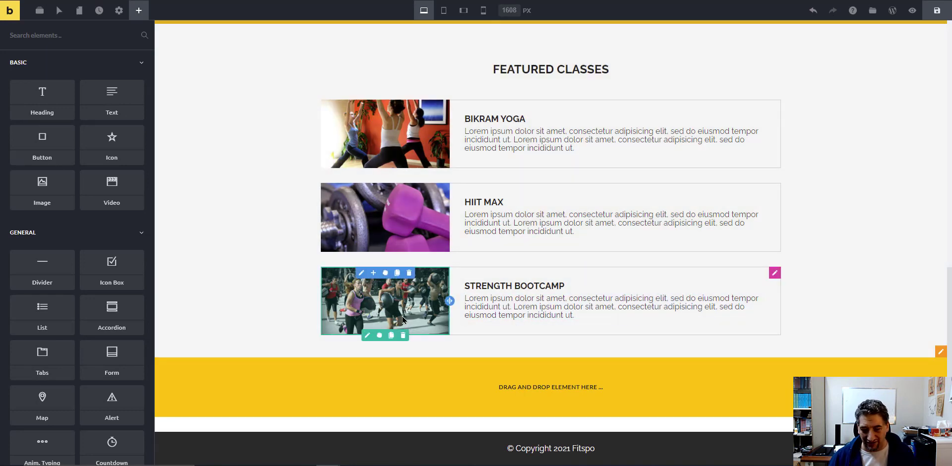
- Try to clear the right padding of the Strength Bootcamp text column, and undo the column's deletion
click(382, 323)
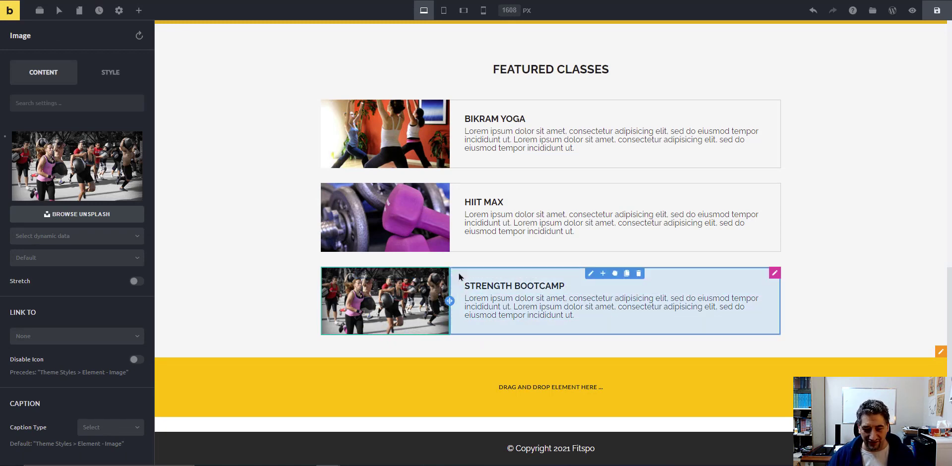
click(592, 274)
click(52, 101)
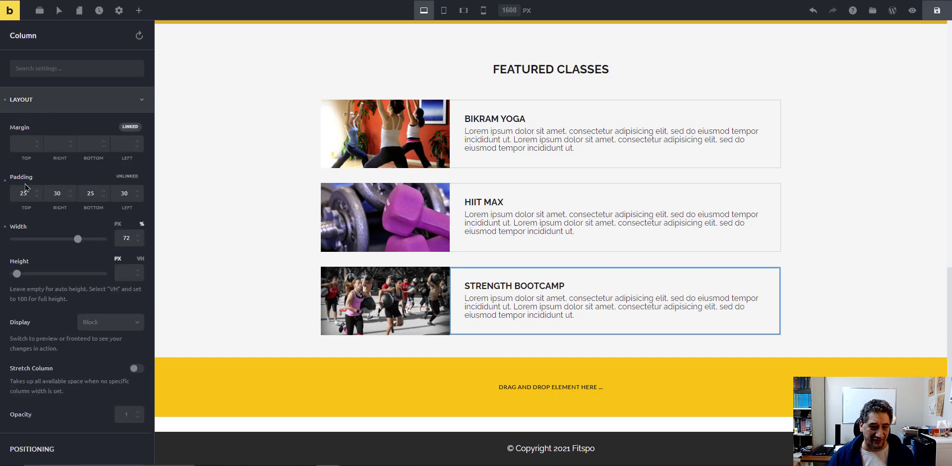
double_click(55, 194)
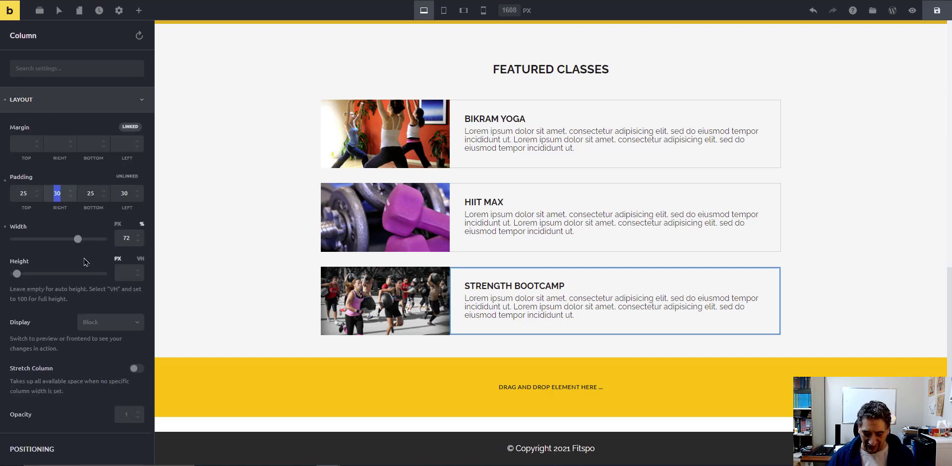
key(Delete)
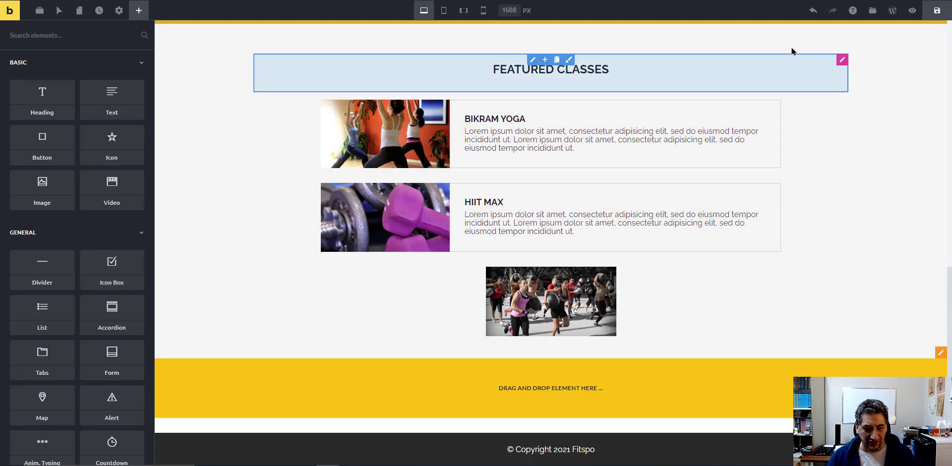
click(813, 13)
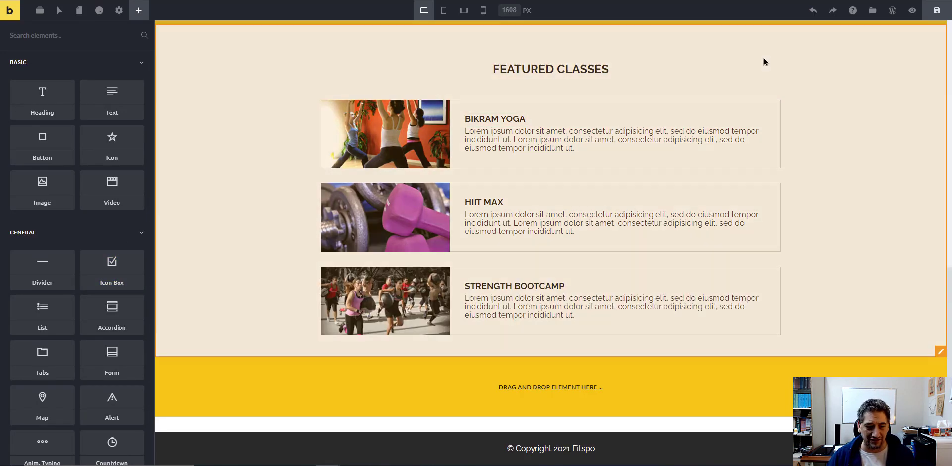
- Try a right padding of 1 on the Strength Bootcamp text column, and set it back to 30
mouse_move(555, 286)
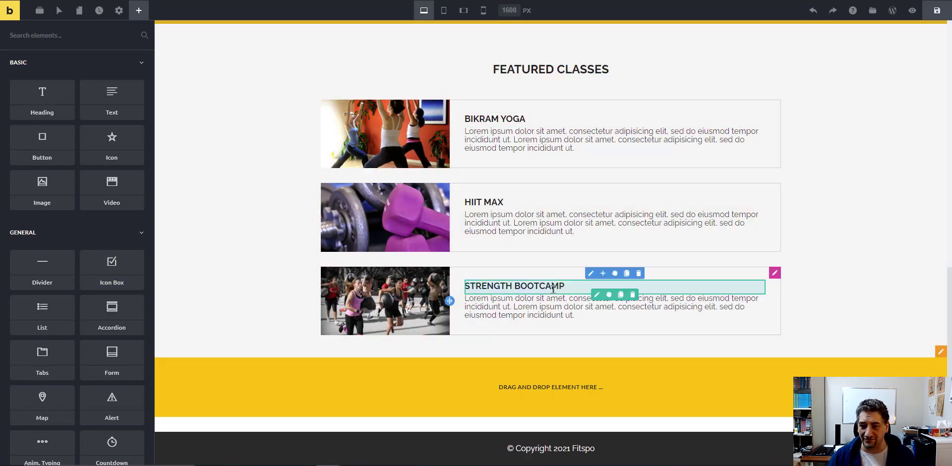
click(589, 274)
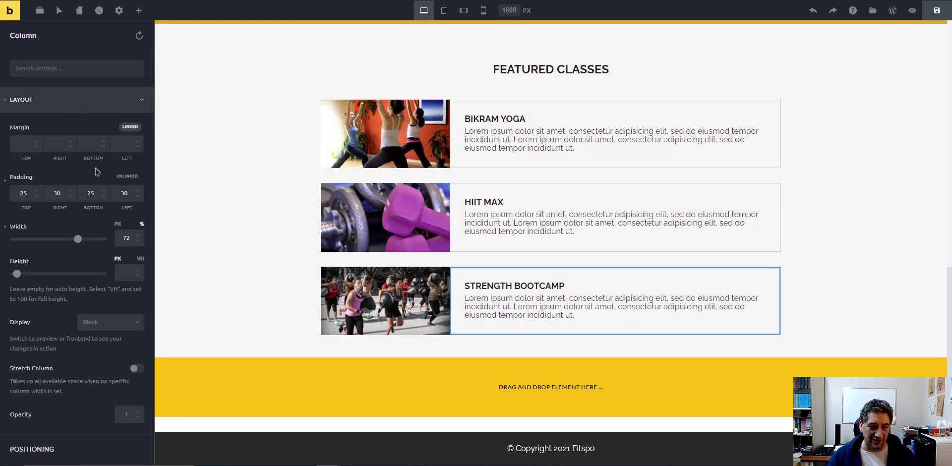
double_click(57, 193)
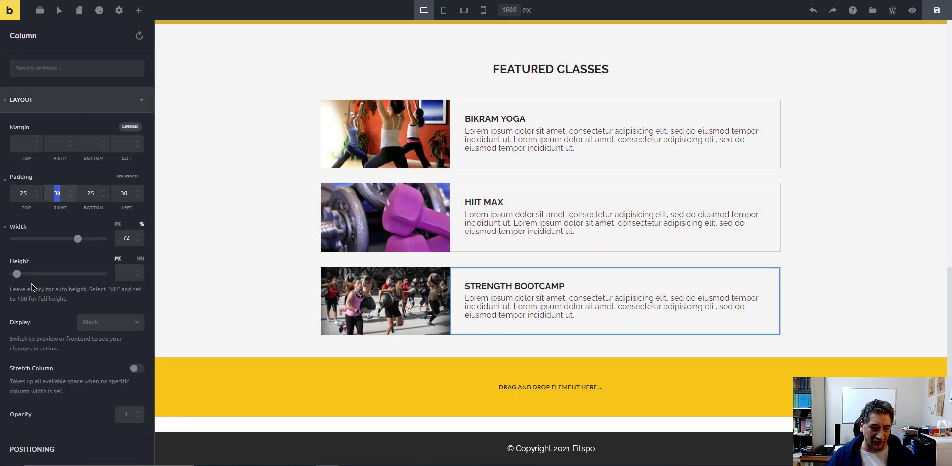
text(1)
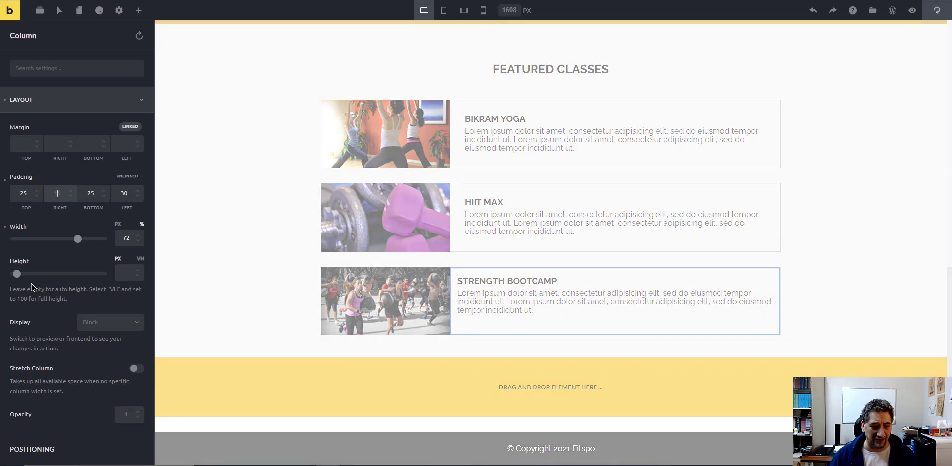
text(30)
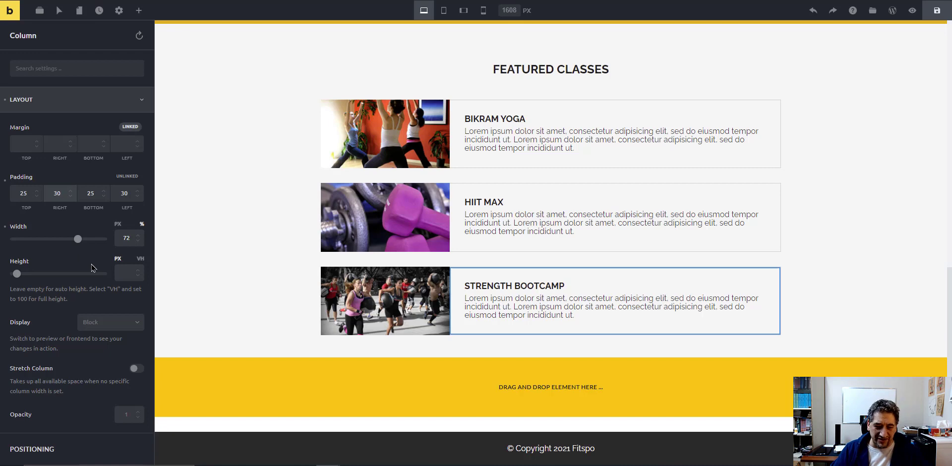
mouse_move(776, 277)
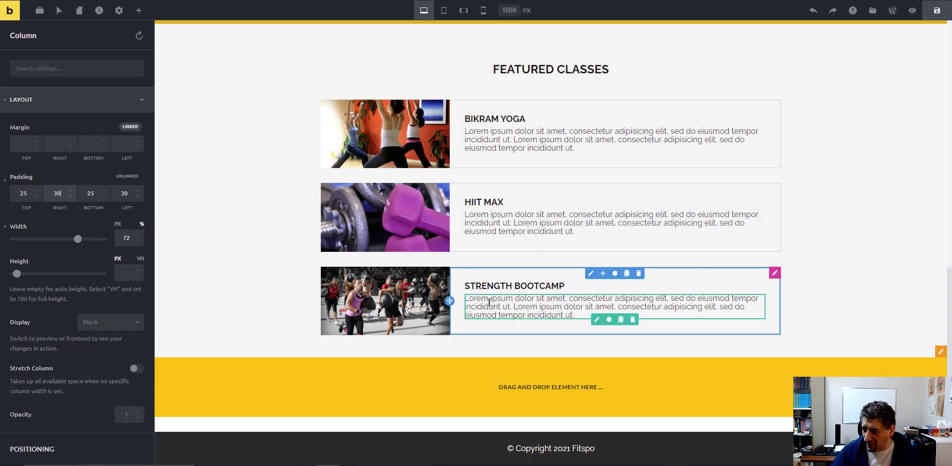
scroll(489, 301, up, 5)
scroll(467, 293, down, 5)
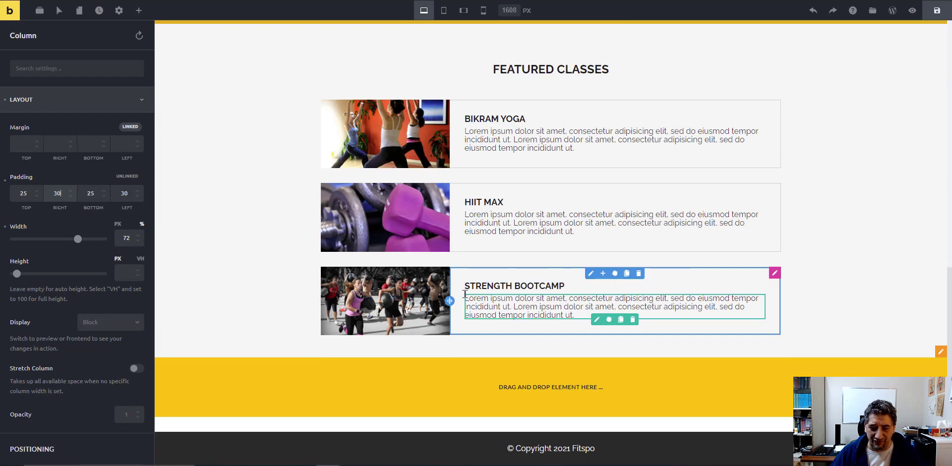
scroll(533, 262, up, 5)
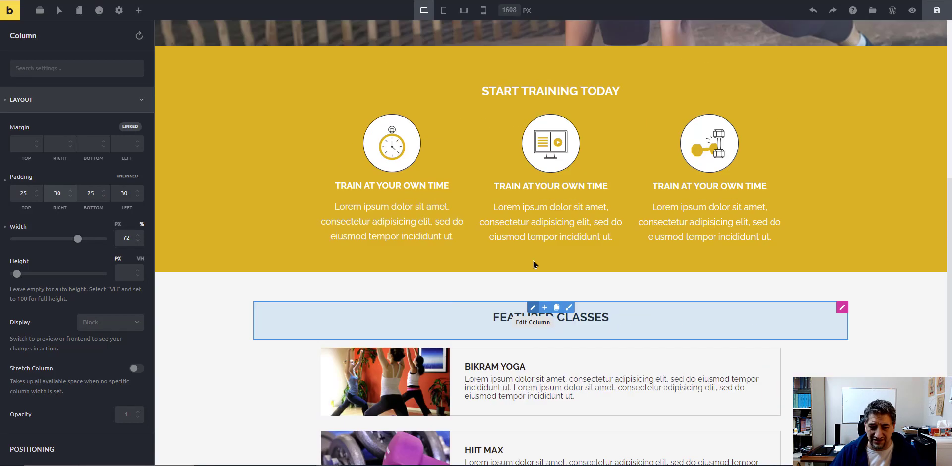
scroll(531, 262, down, 5)
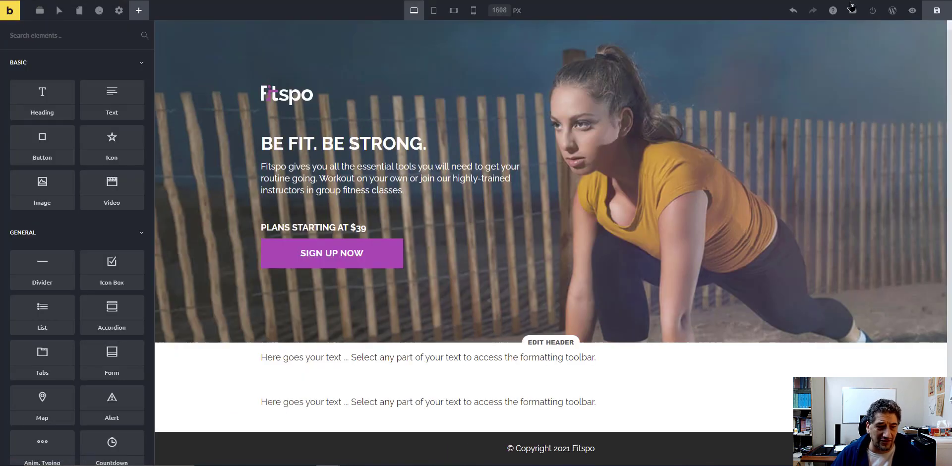
- Leave the template preview for the WordPress dashboard and activate the Advanced Custom Fields plugin
click(910, 11)
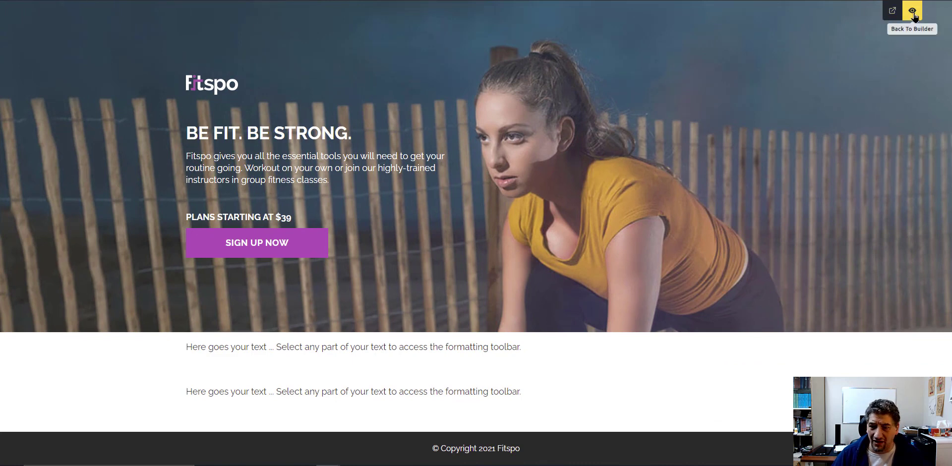
click(892, 11)
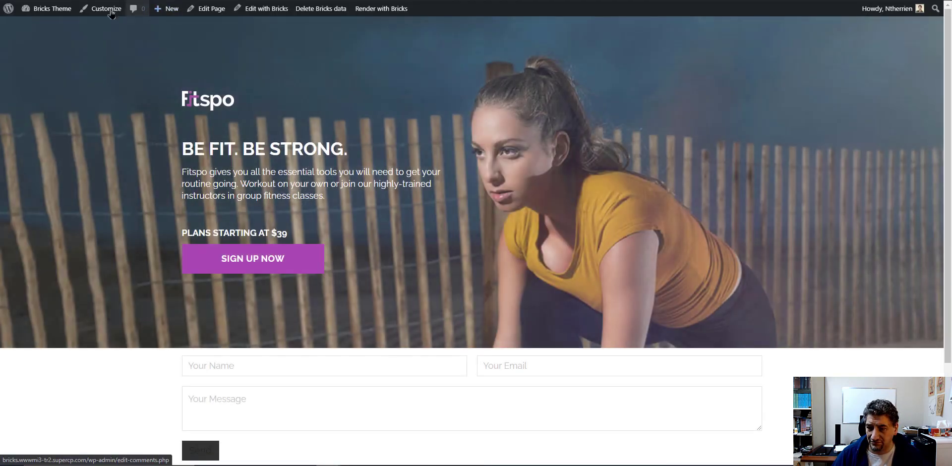
click(59, 9)
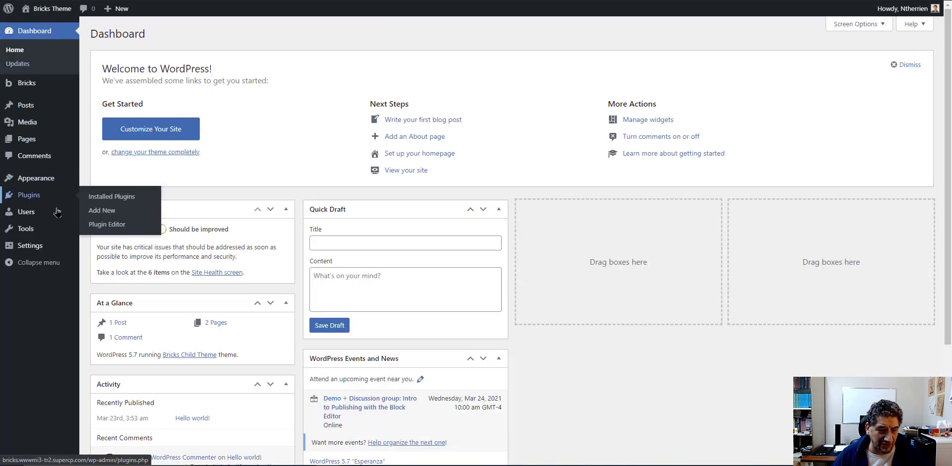
click(30, 195)
click(124, 119)
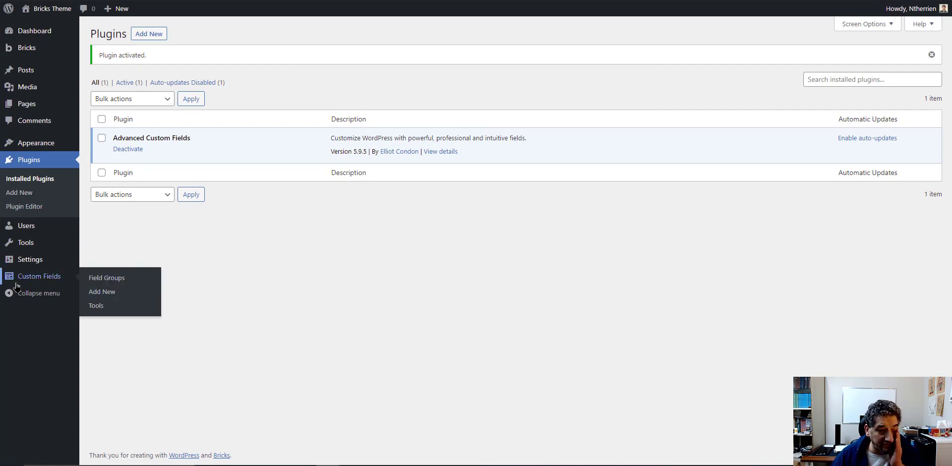
- Open the Landing Page for editing in the WordPress editor from the list of pages
click(36, 104)
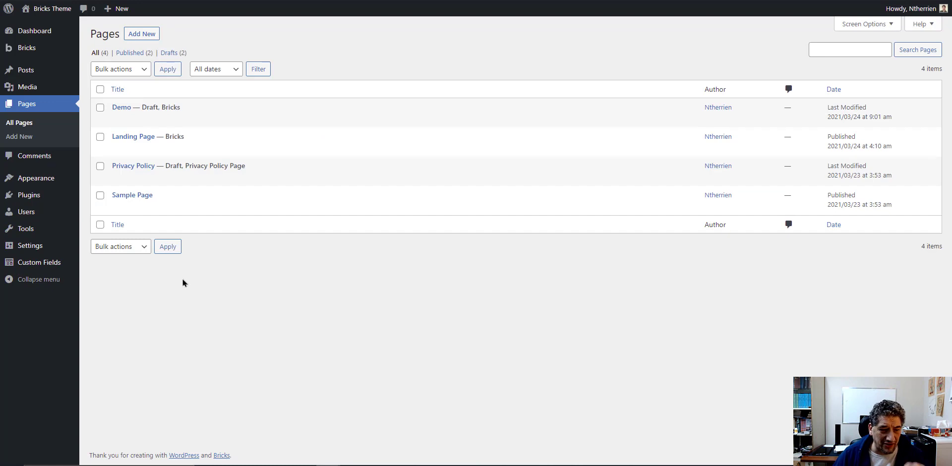
mouse_move(139, 152)
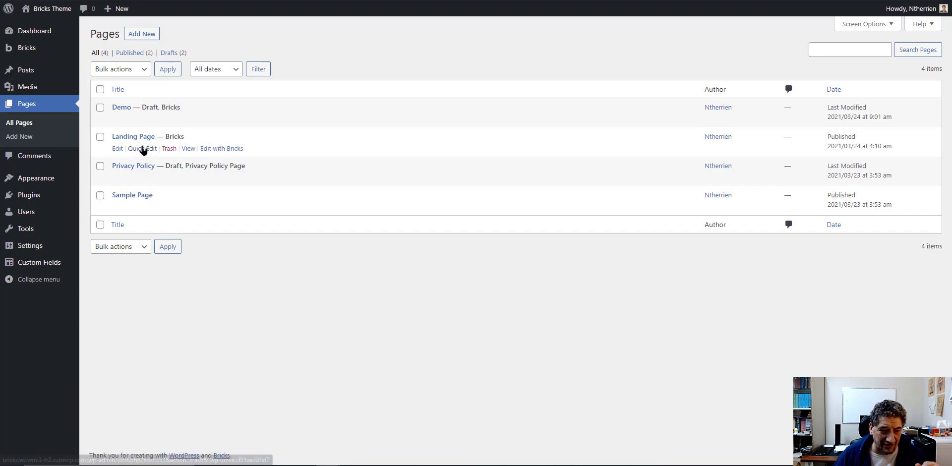
click(119, 149)
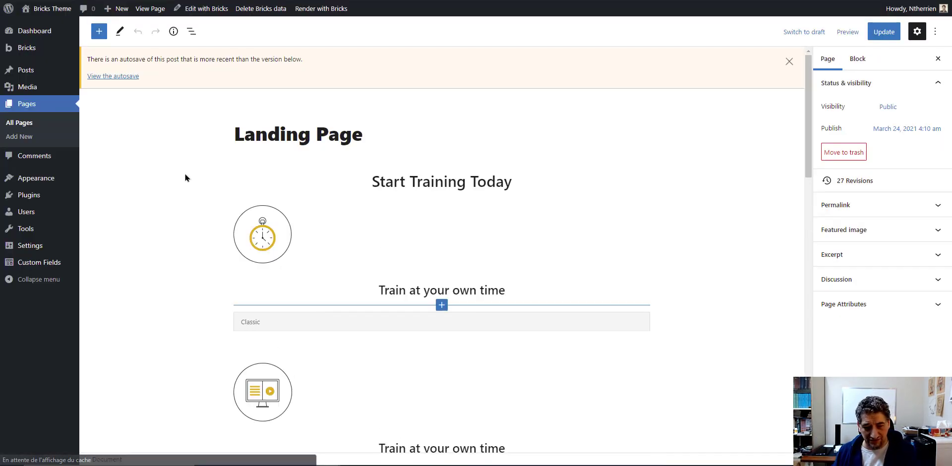
- Fill the Landing Page's Intro text custom field with four copies of the Lorem ipsum paragraph as plain text, and update the page
scroll(550, 312, down, 15)
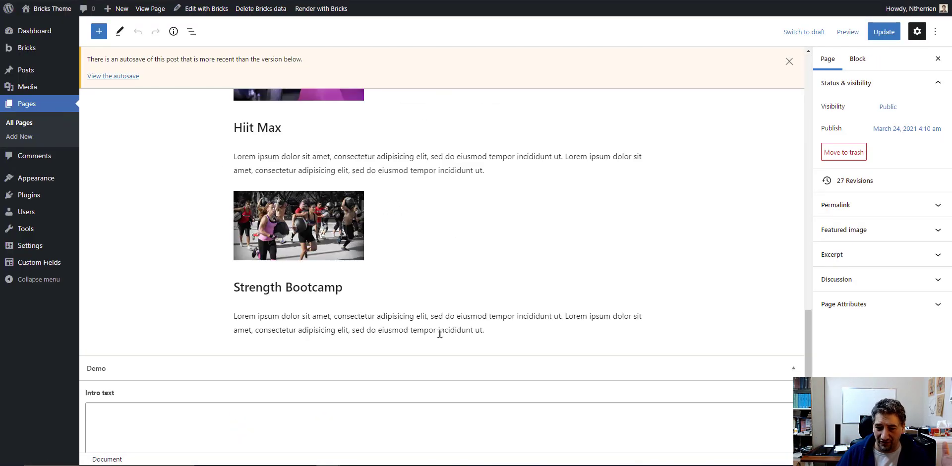
click(270, 392)
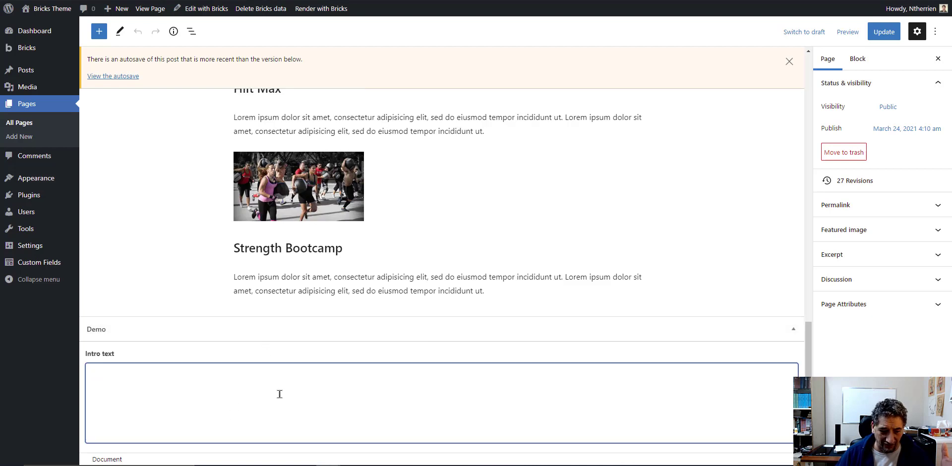
key(ctrl+shift+v)
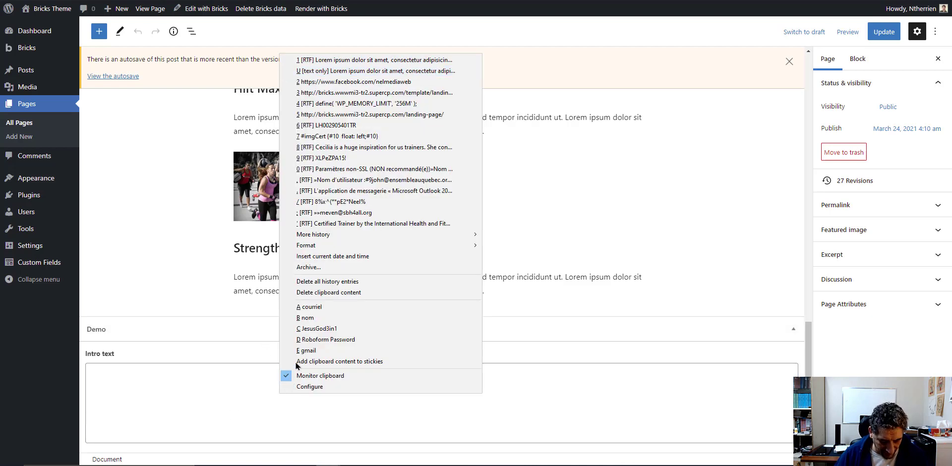
click(365, 70)
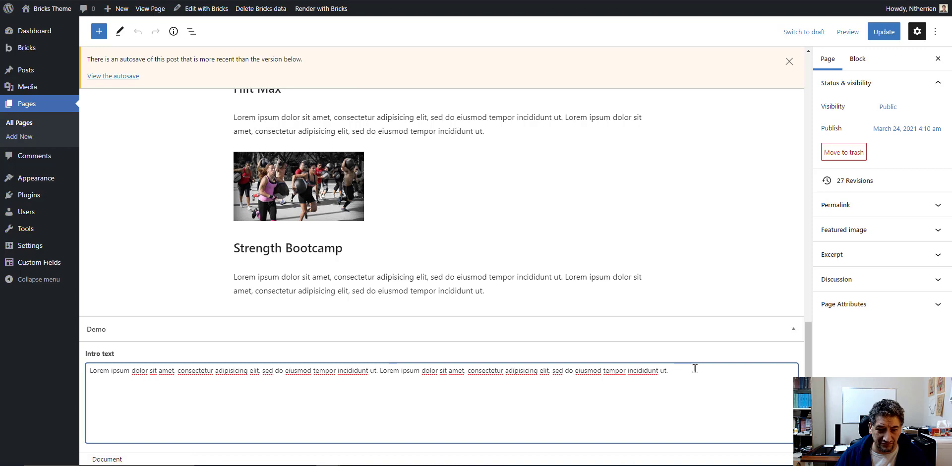
text(Lorem ipsum dolor sit amet, consectetur adipisicing elit, sed do eiusmod tempor incididunt ut. Lorem ipsum dolor sit amet, consectetur adipisicing elit, sed do eiusmod tempor incididunt ut.)
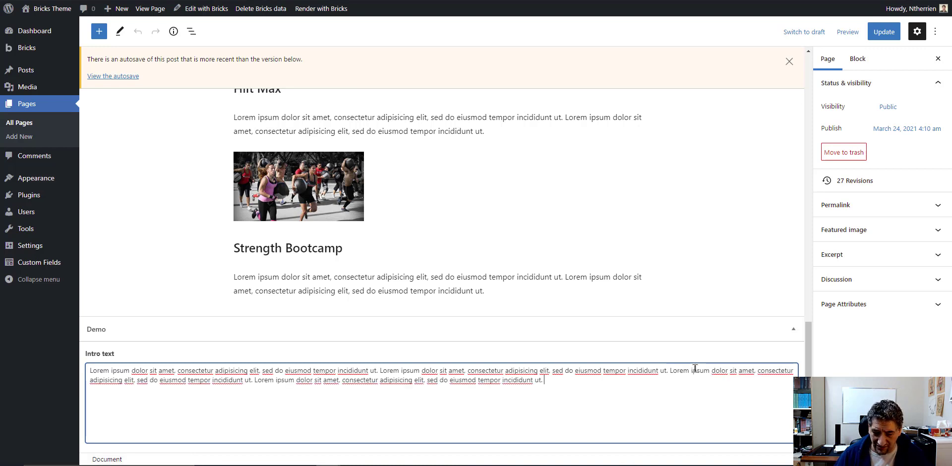
text(Lorem ipsum dolor sit amet, consectetur adipiscing elit, sed do eiusmod tempor incididunt ut. Lorem ipsum dolor sit amet, consectetur adipiscing elit, sed do eiusmod tempor incididunt ut.)
text(Lorem ipsum dolor sit amet, consectetur adipiscing elit, sed do eiusmod tempor incididunt ut. Lorem ipsum dolor sit amet, consectetur adipiscing elit, sed do eiusmod tempor incididunt ut.)
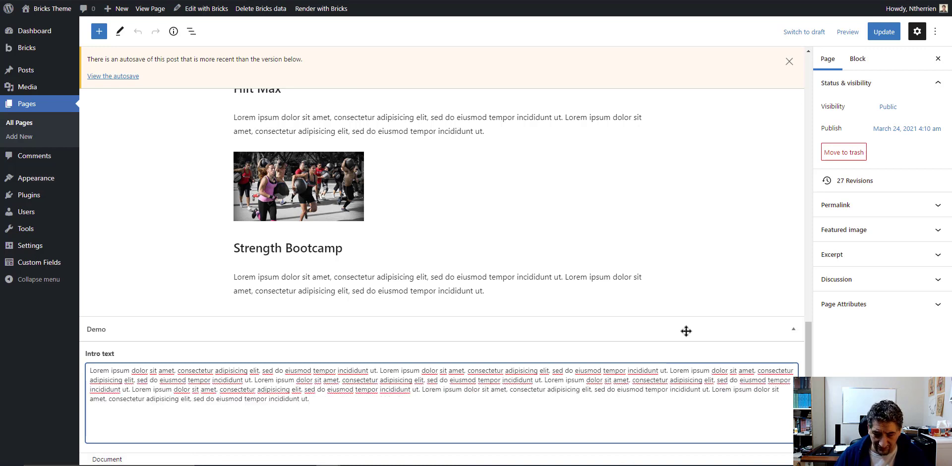
click(883, 31)
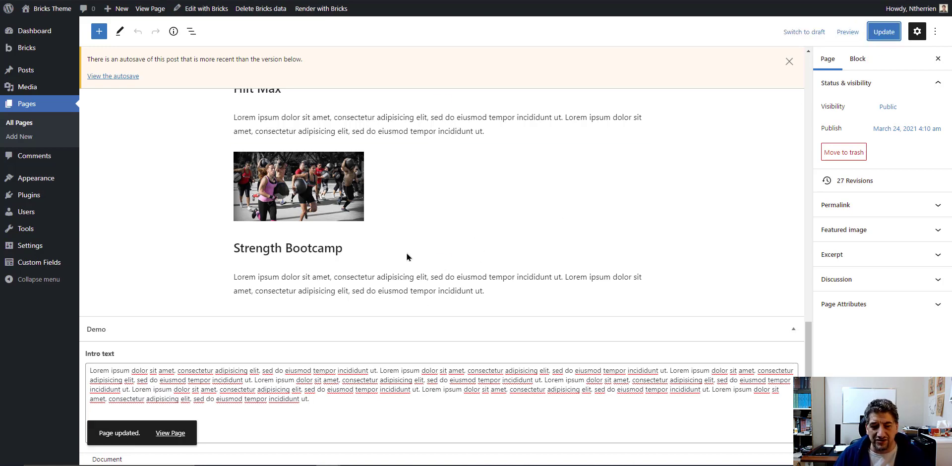
scroll(409, 256, up, 7)
scroll(409, 255, up, 13)
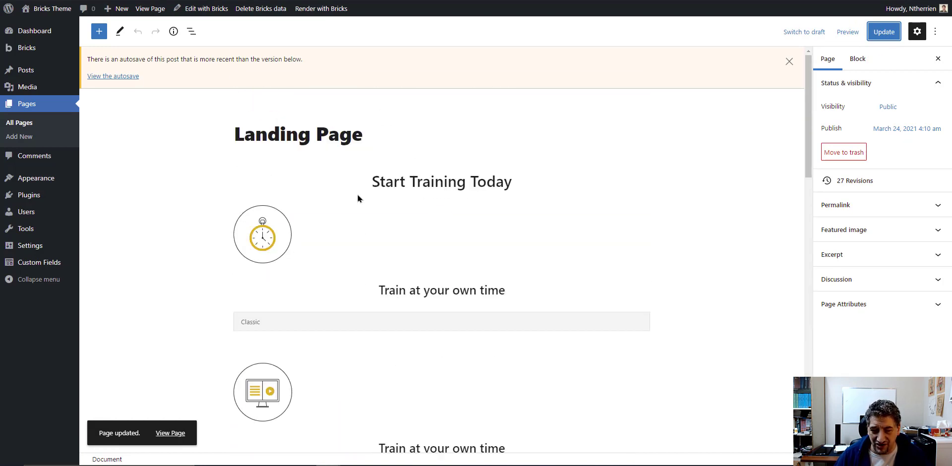
scroll(347, 226, down, 20)
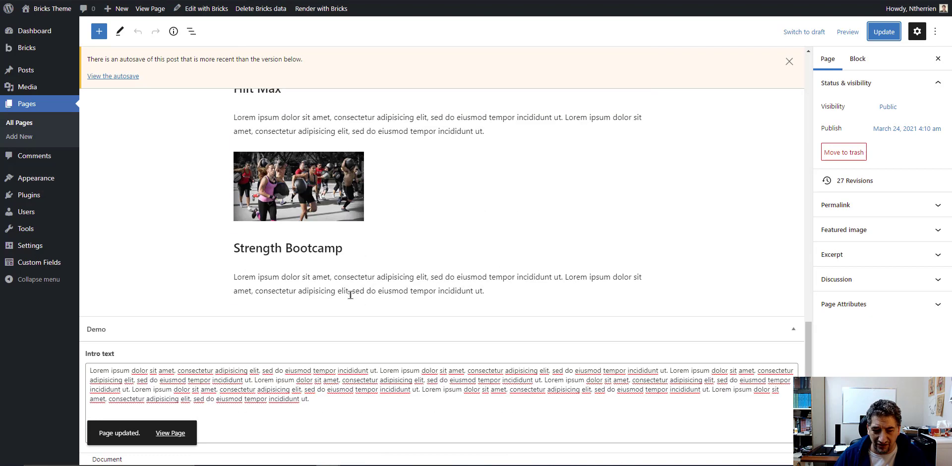
scroll(521, 241, up, 10)
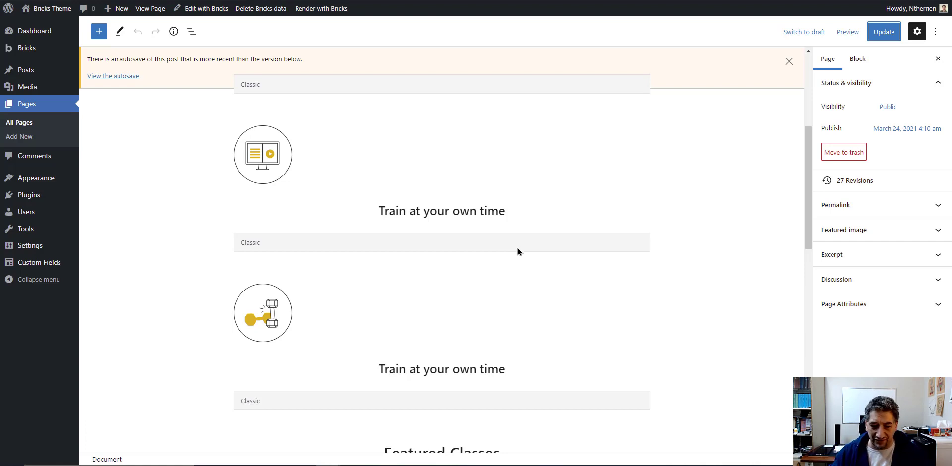
scroll(516, 250, up, 5)
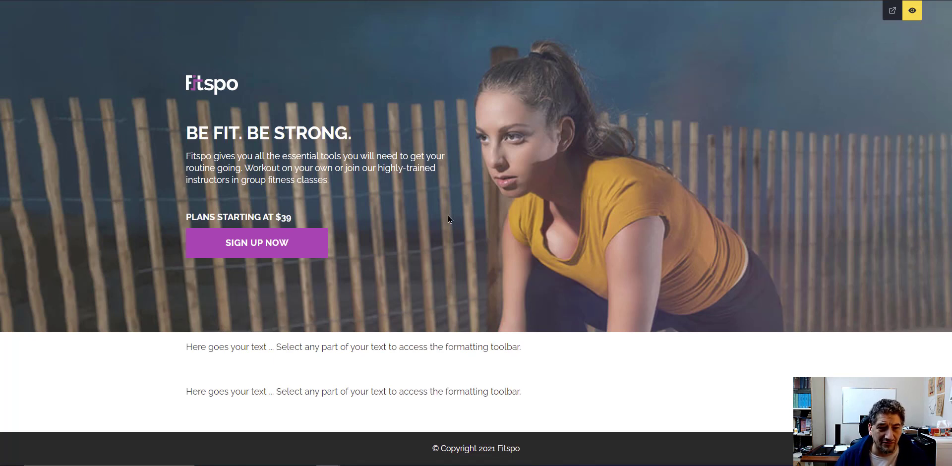
- Switch back to Bricks, leave the template preview, and reload the Landing Page in the builder
click(911, 12)
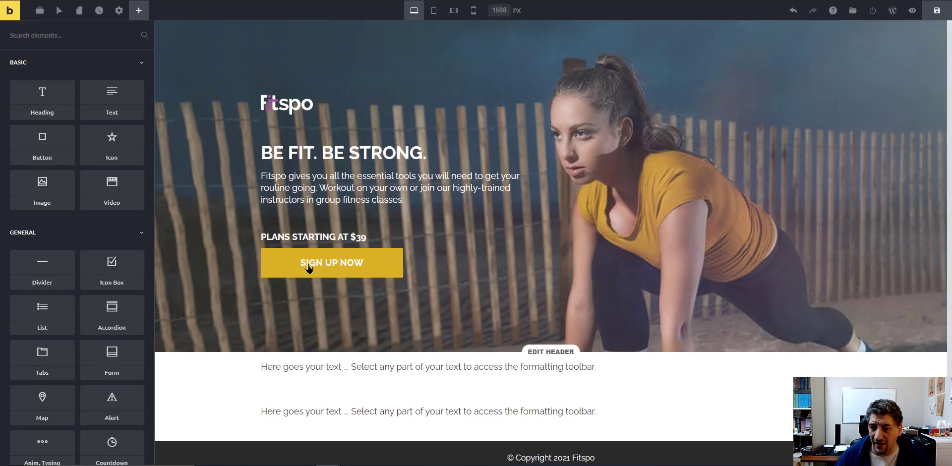
click(80, 15)
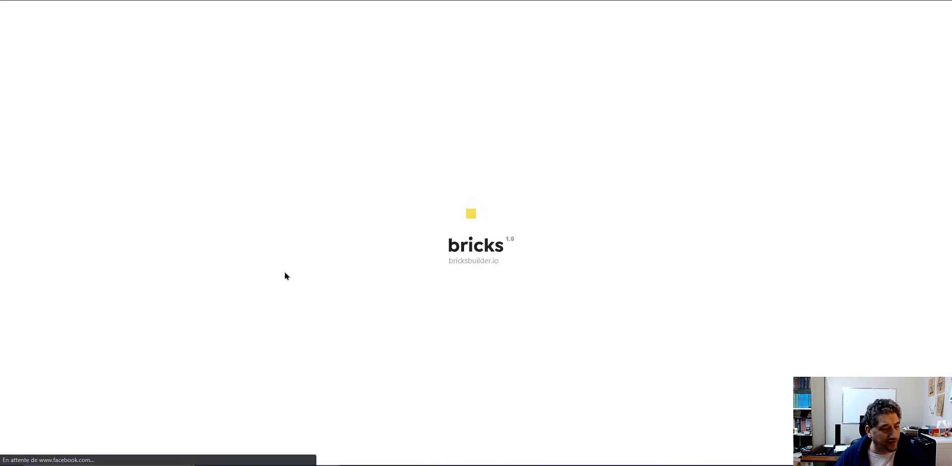
scroll(493, 176, down, 6)
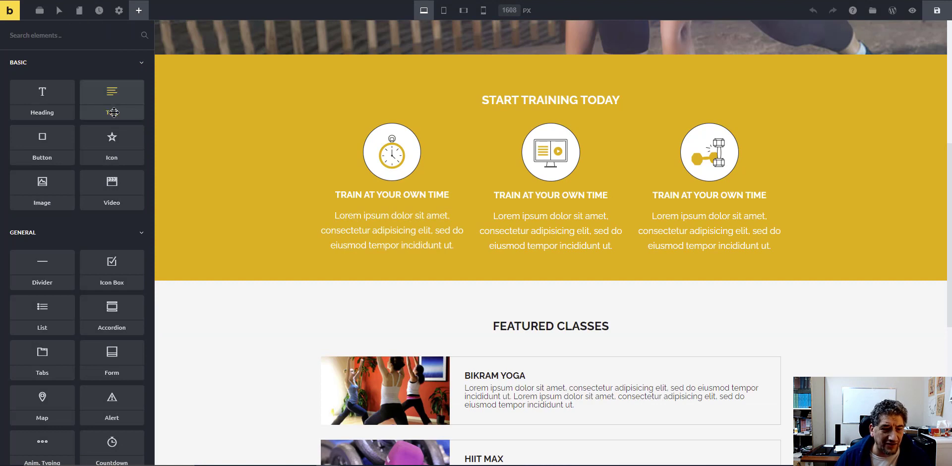
- Add a Text element directly below the START TRAINING TODAY heading and insert the Post Title dynamic tag in its text
drag(114, 112, 511, 111)
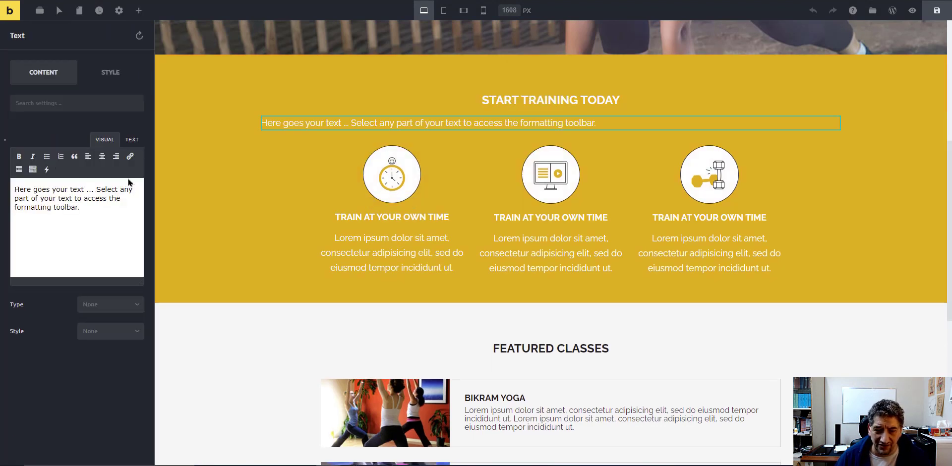
click(47, 170)
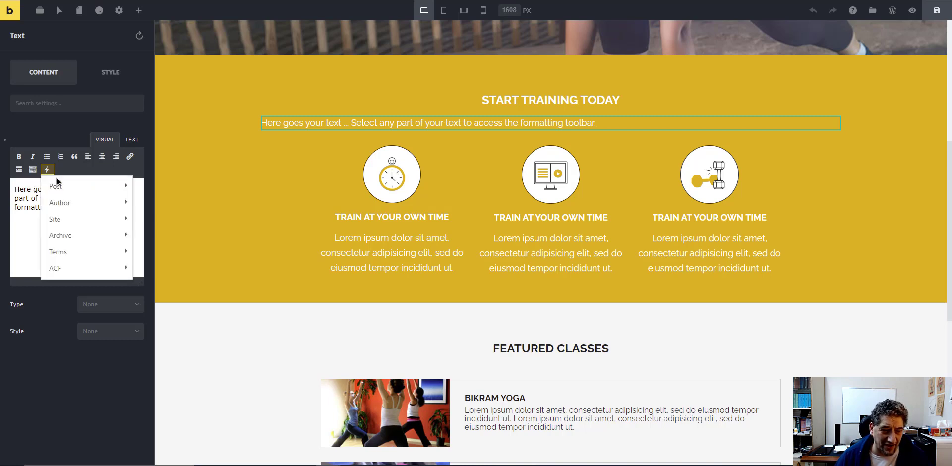
mouse_move(59, 187)
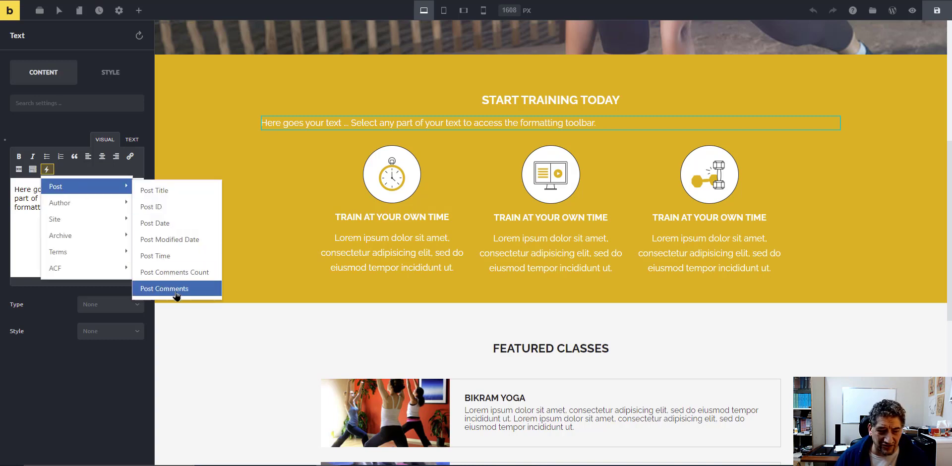
click(164, 191)
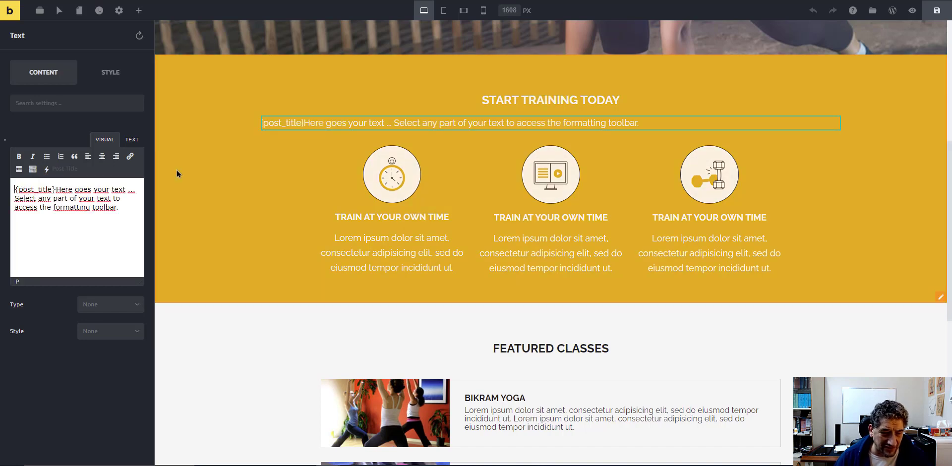
- Replace the entire content of the new Text element with the ACF Intro text dynamic tag
key(shift+Right)
key(shift+Right)
key(shift+Right)
key(shift+Right)
key(shift+Right)
key(shift+Right)
key(shift+Right)
key(shift+Right)
key(shift+Right)
key(shift+Right)
key(shift+Right)
key(shift+Right)
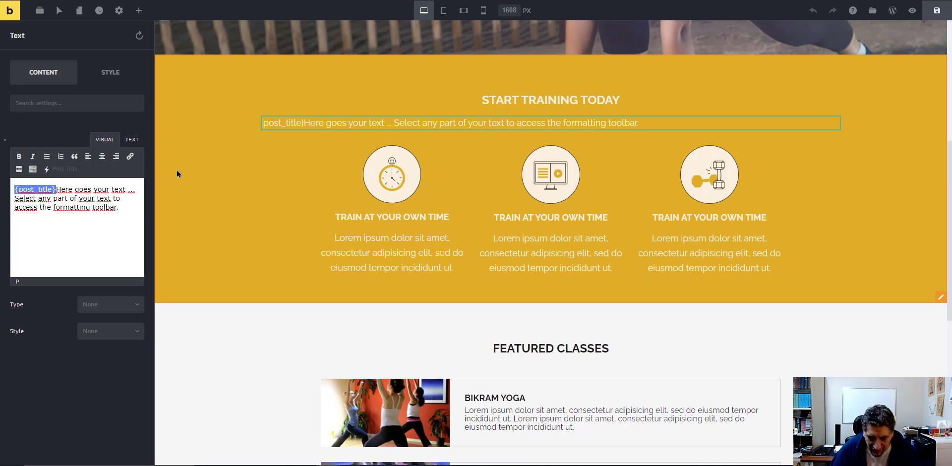
key(ctrl+a)
key(BackSpace)
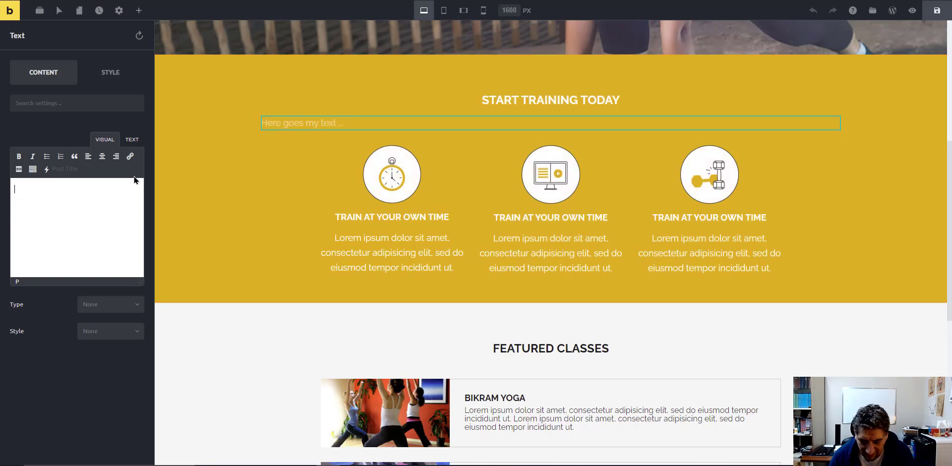
mouse_move(61, 270)
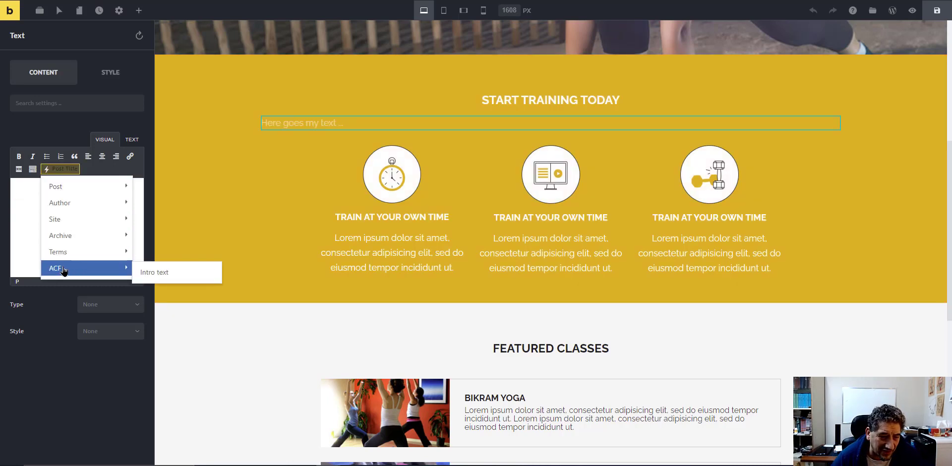
click(160, 279)
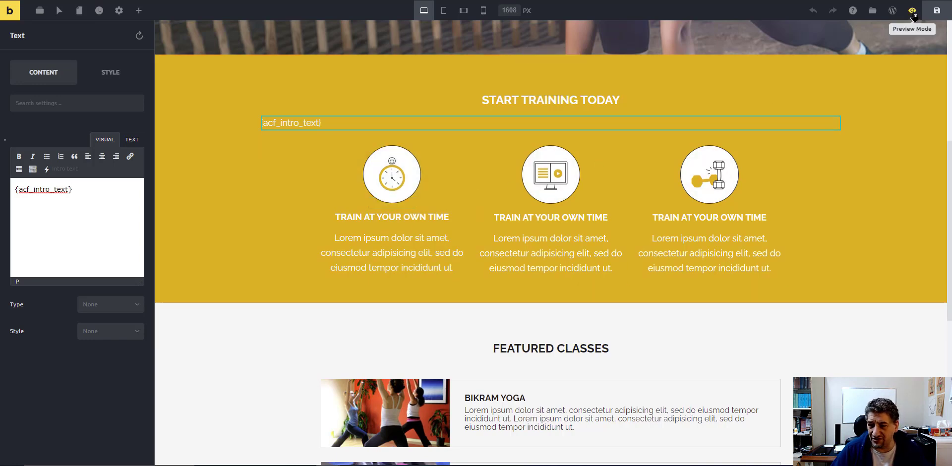
- Save the page, preview it, and open the live page to check the intro text below START TRAINING TODAY
click(933, 13)
click(912, 10)
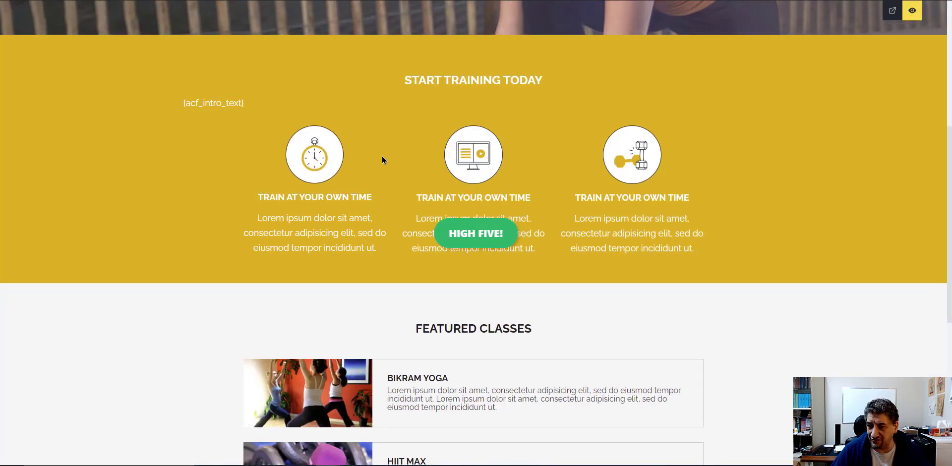
click(893, 12)
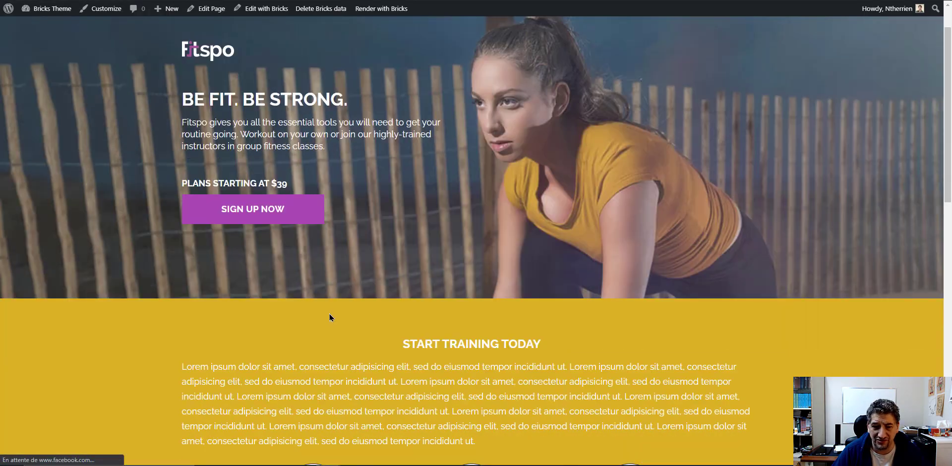
scroll(329, 313, down, 4)
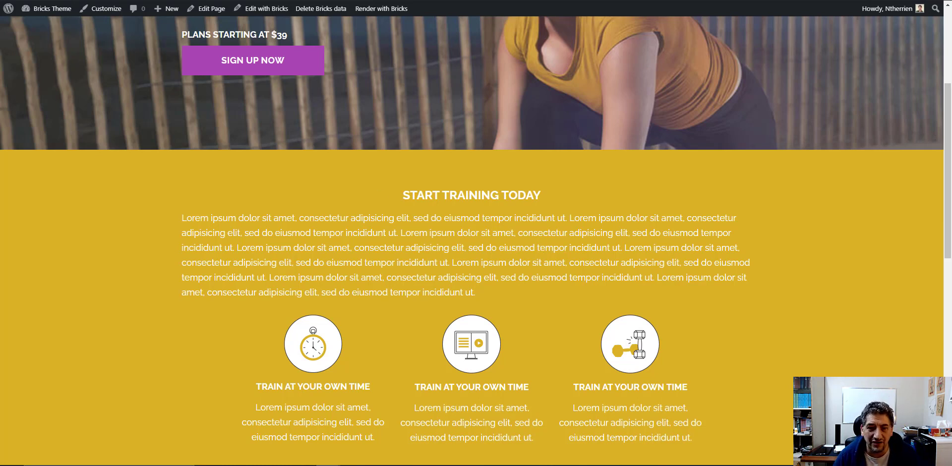
- Return to the Bricks preview, look over the hero and START TRAINING TODAY sections, and exit preview mode
key(ctrl+Tab)
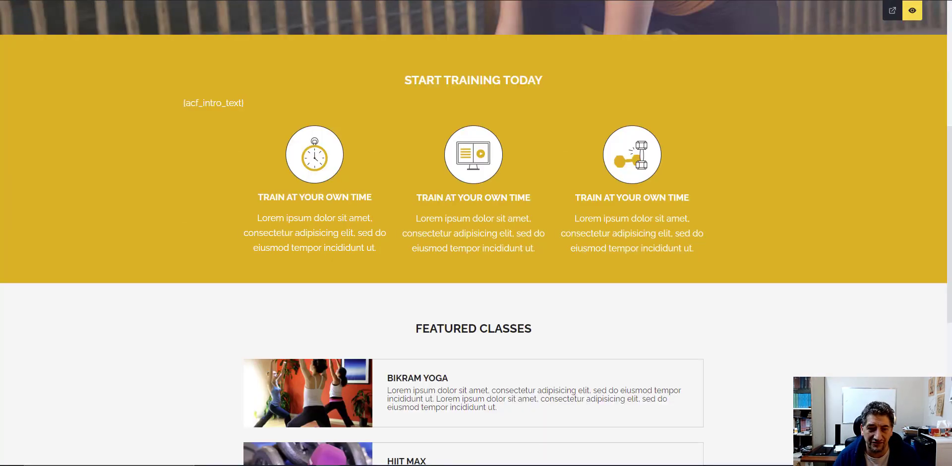
scroll(204, 272, up, 5)
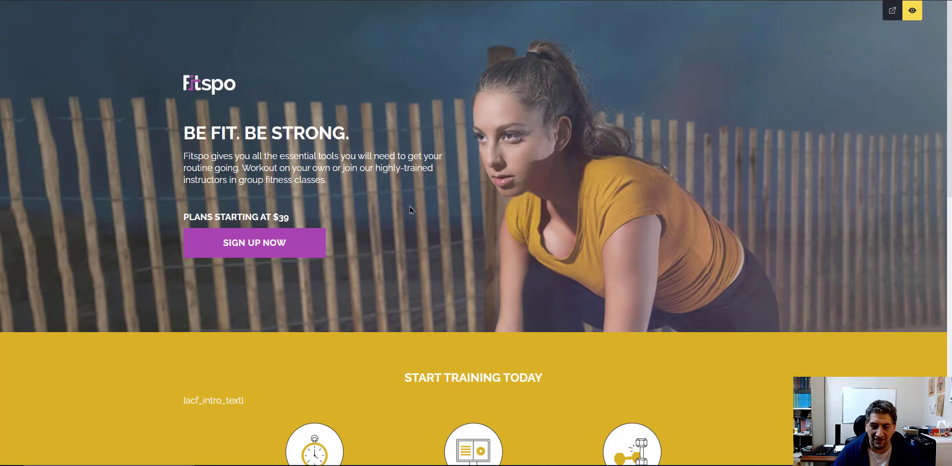
scroll(438, 188, down, 6)
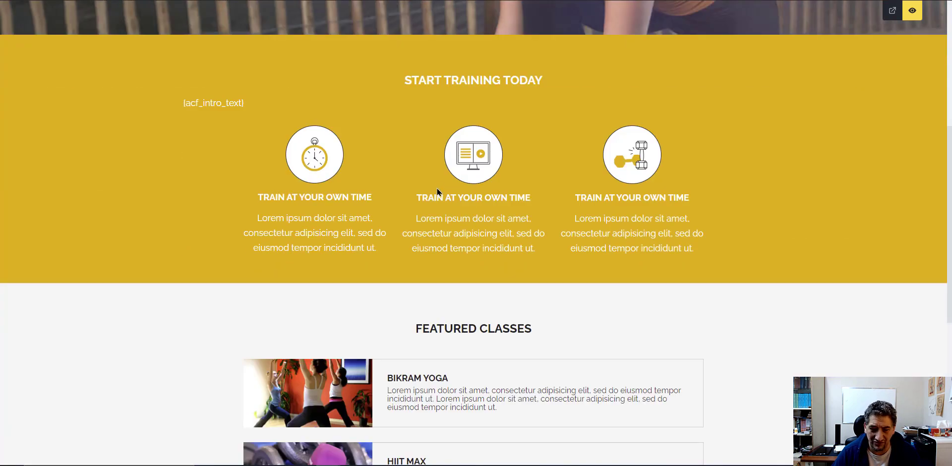
scroll(421, 199, up, 6)
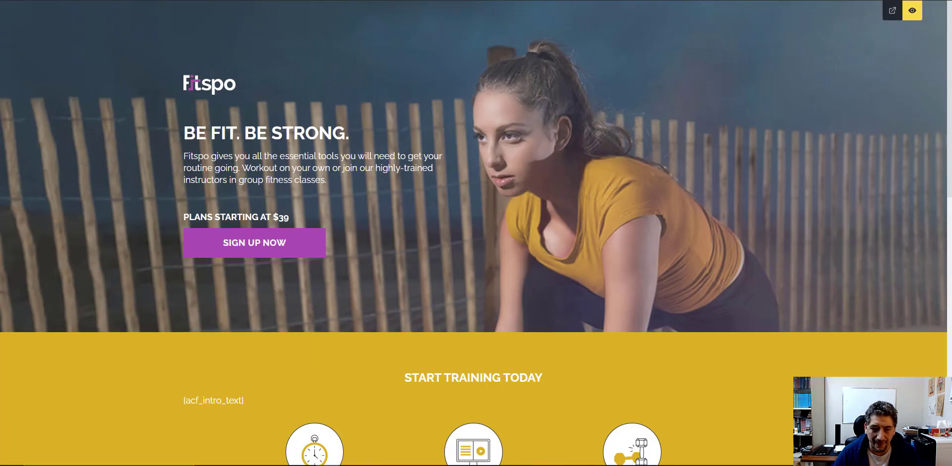
click(912, 10)
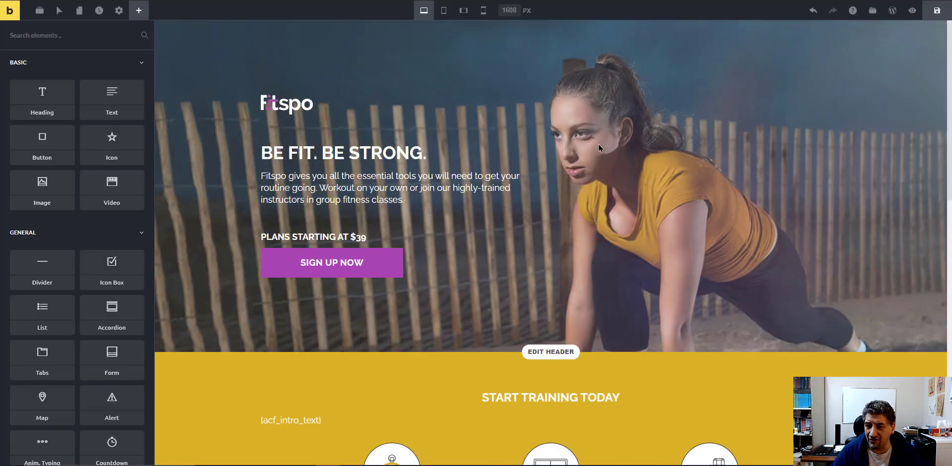